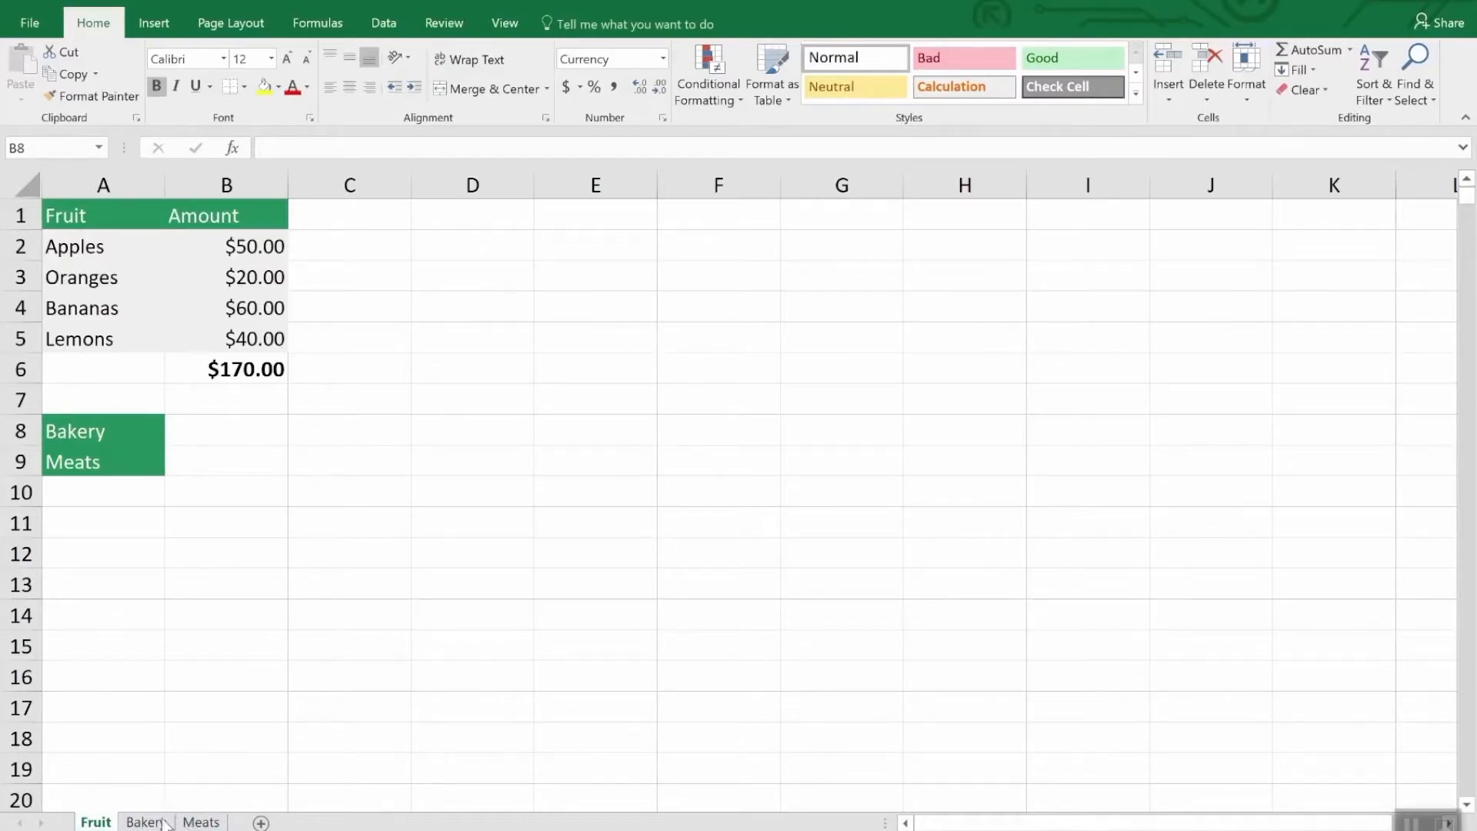
Create a copy of the Fruit sheet within Inventory.xlsx, placed before the original Fruit sheet.
click(201, 822)
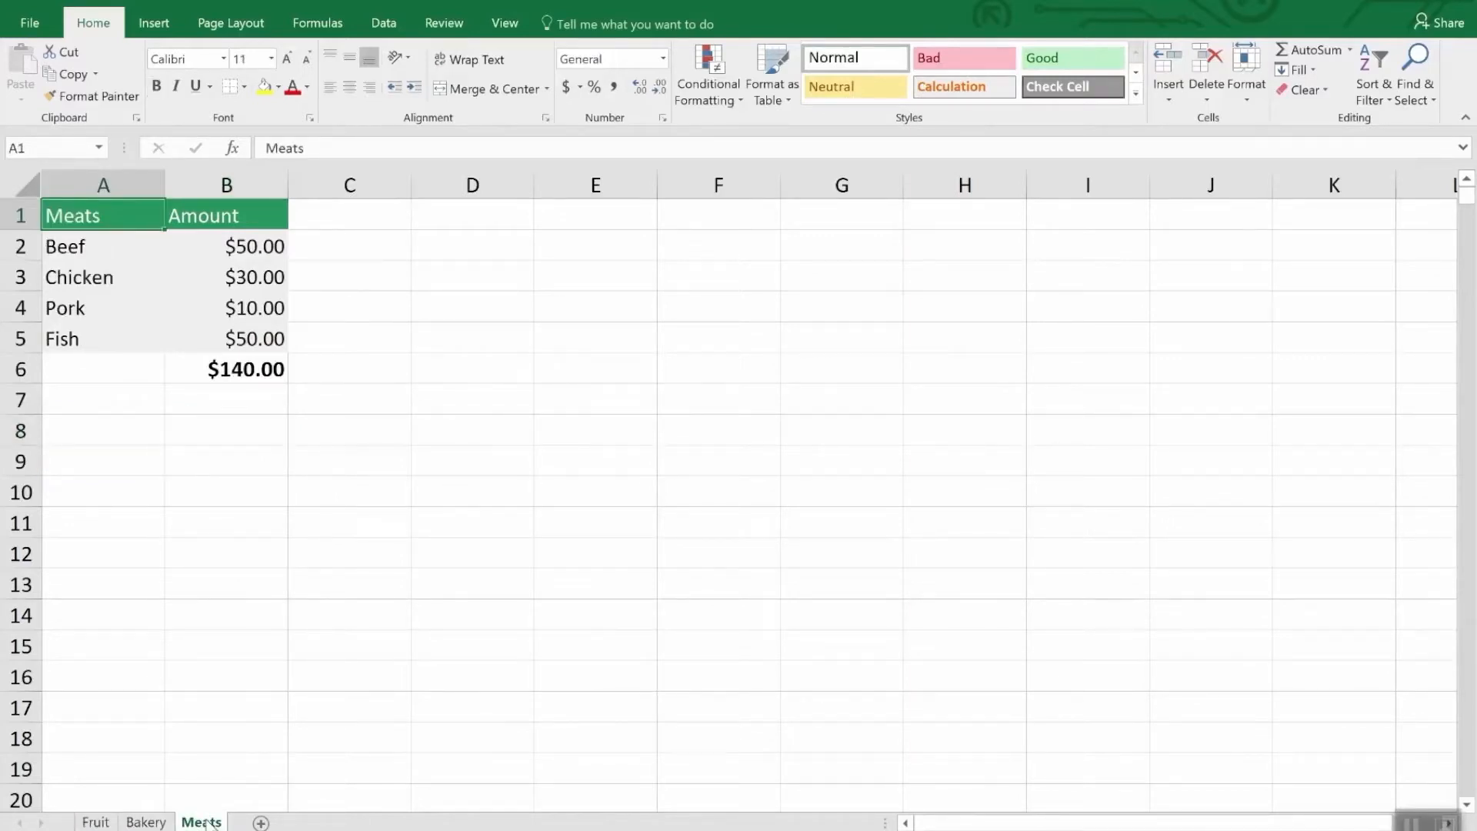
click(103, 822)
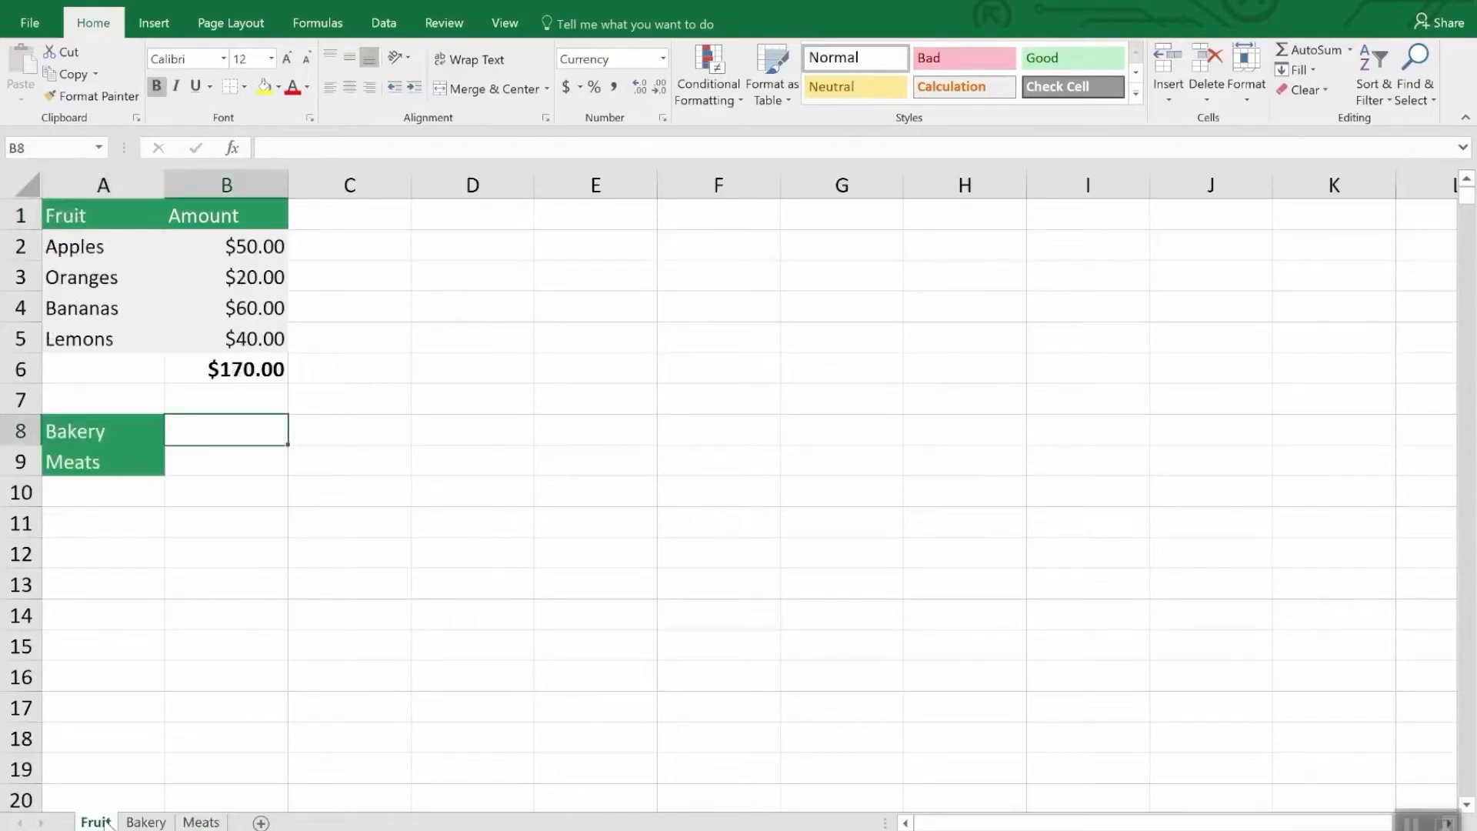
right_click(105, 822)
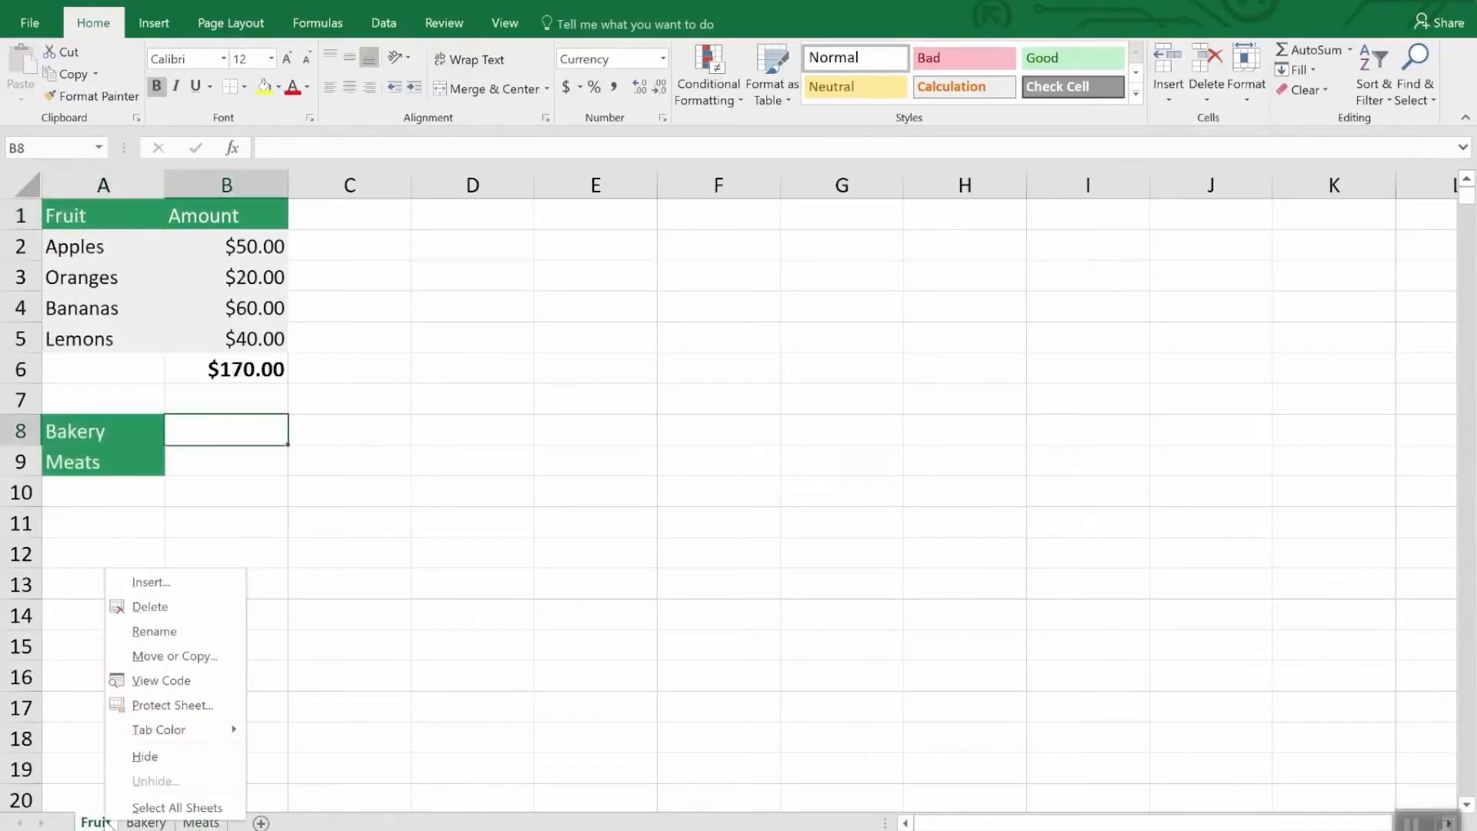
click(176, 657)
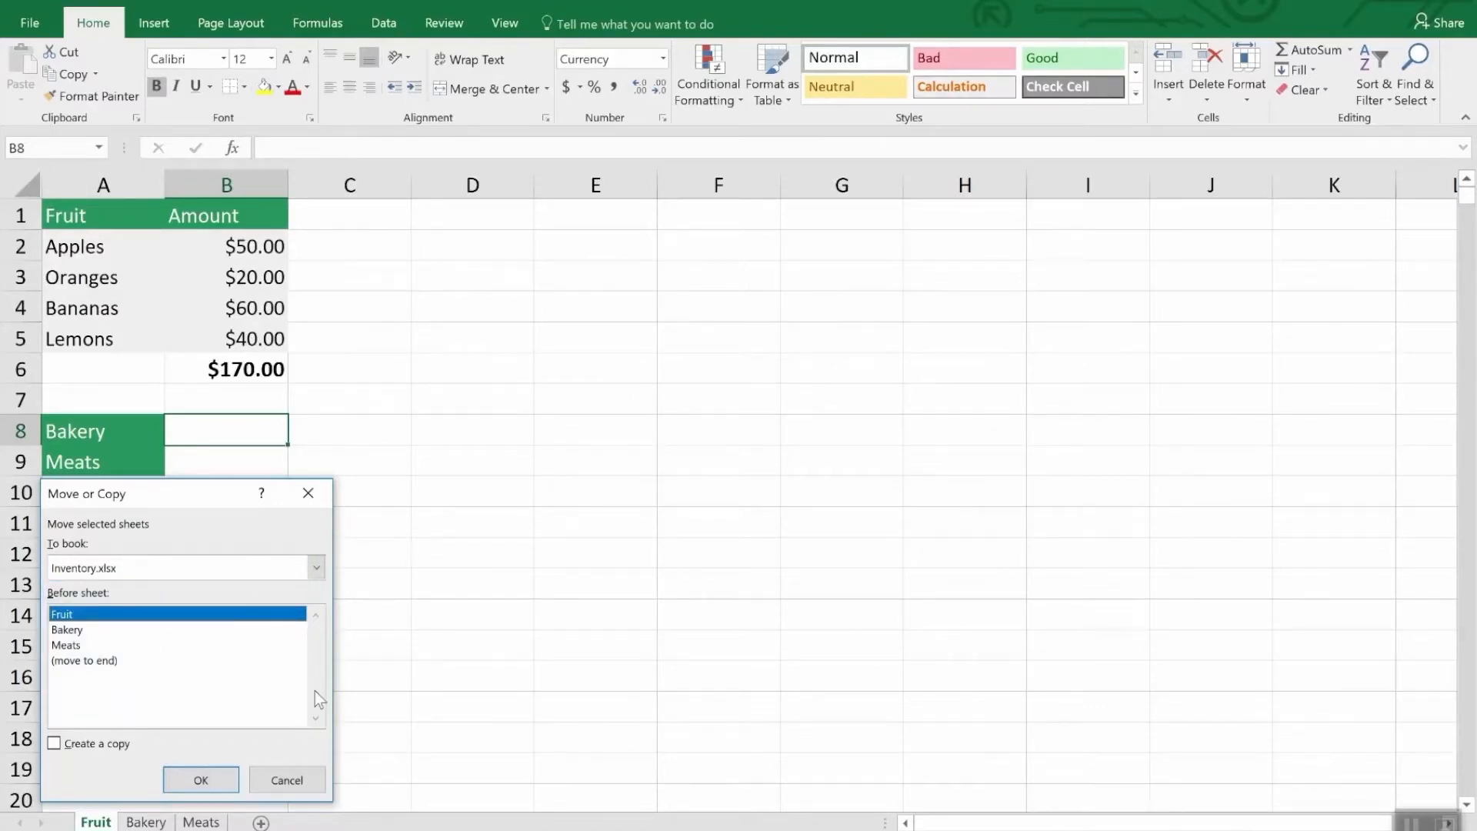
click(86, 745)
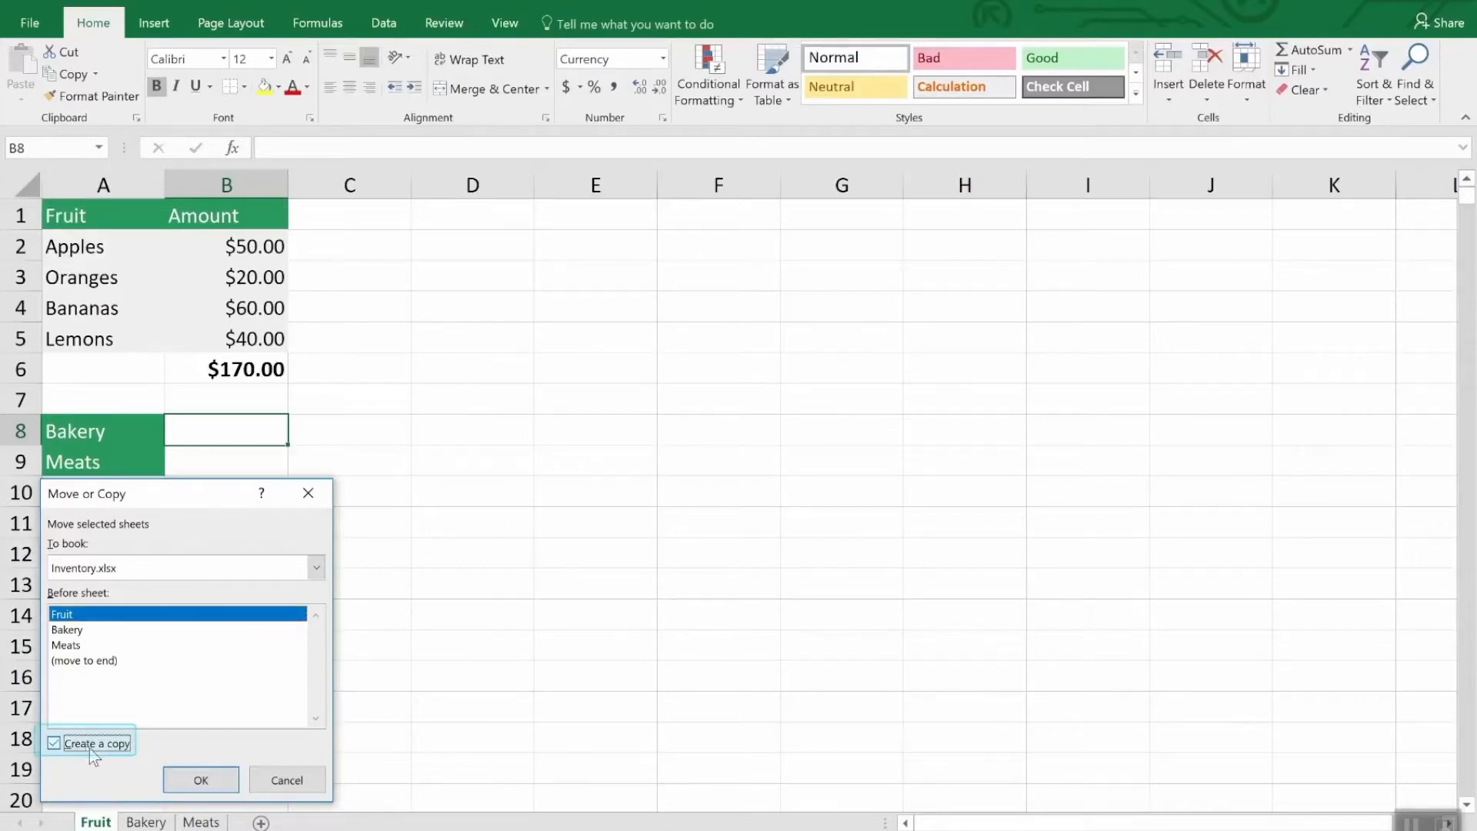
click(201, 783)
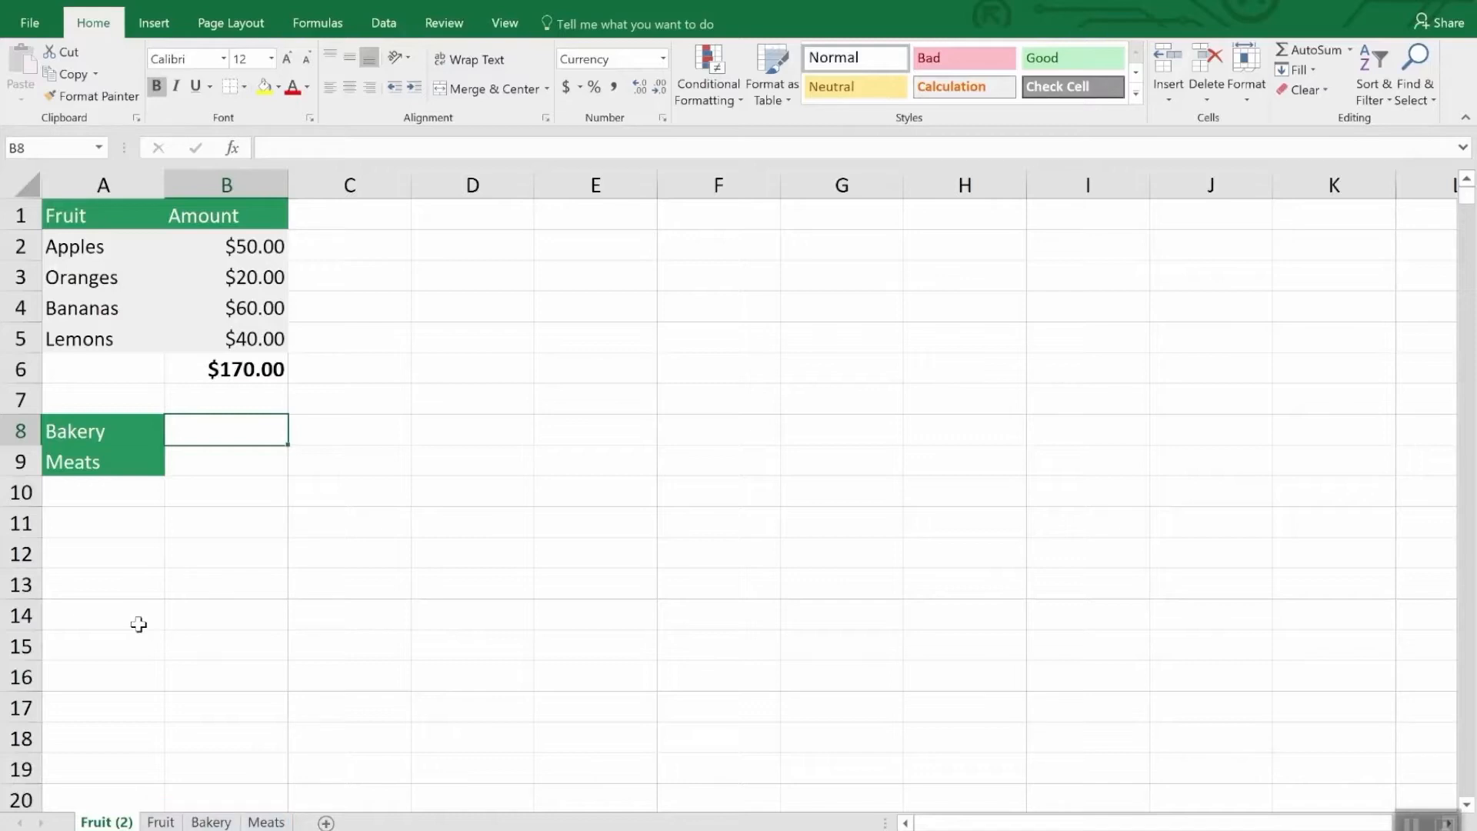
Delete the duplicate sheet Fruit (2) from the workbook.
right_click(99, 822)
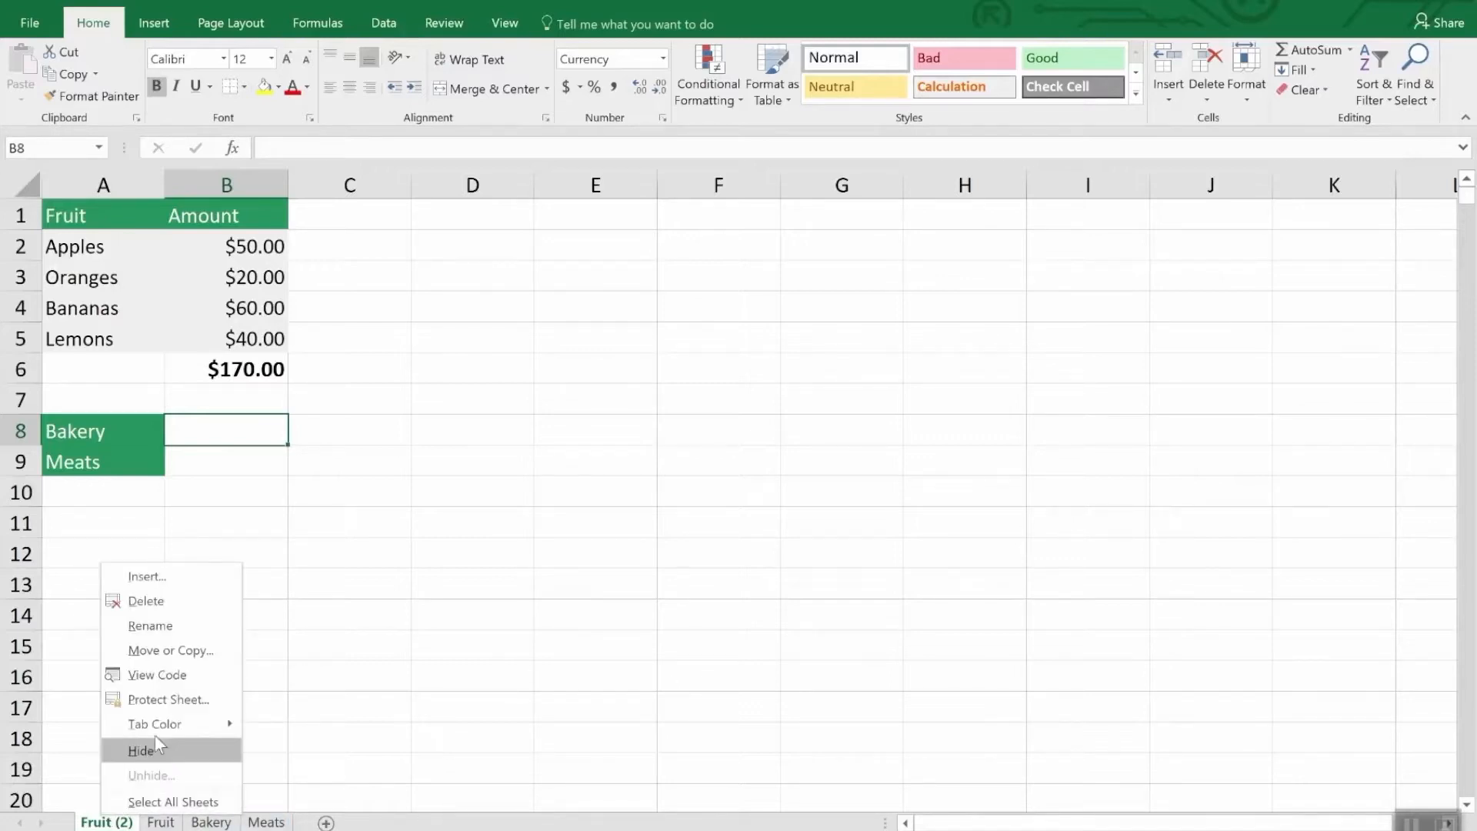
click(158, 595)
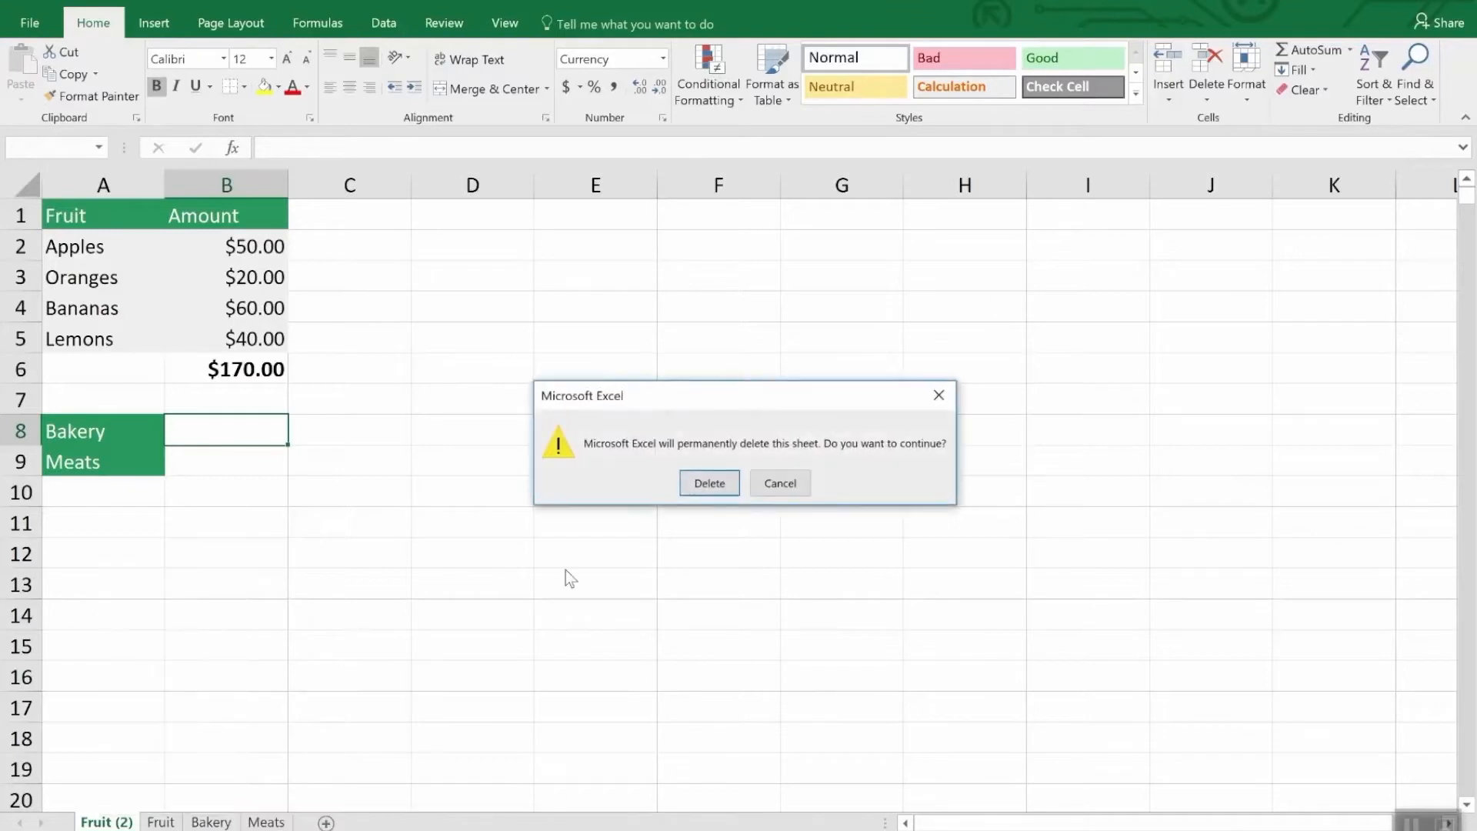
click(693, 482)
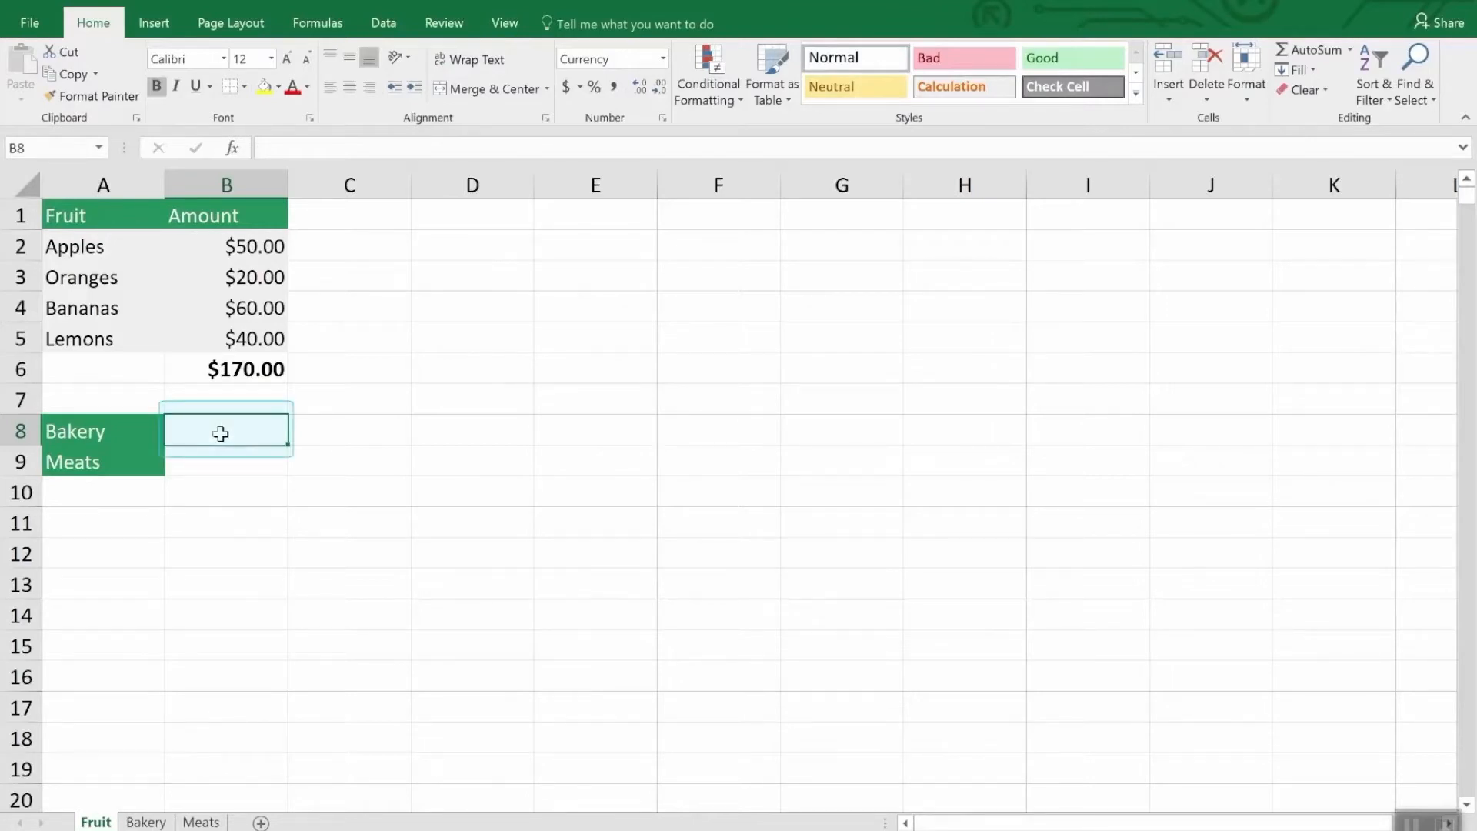
In cell B8 of the Fruit sheet, enter a SUM formula that references the Bakery sheet's total in B7.
text(=)
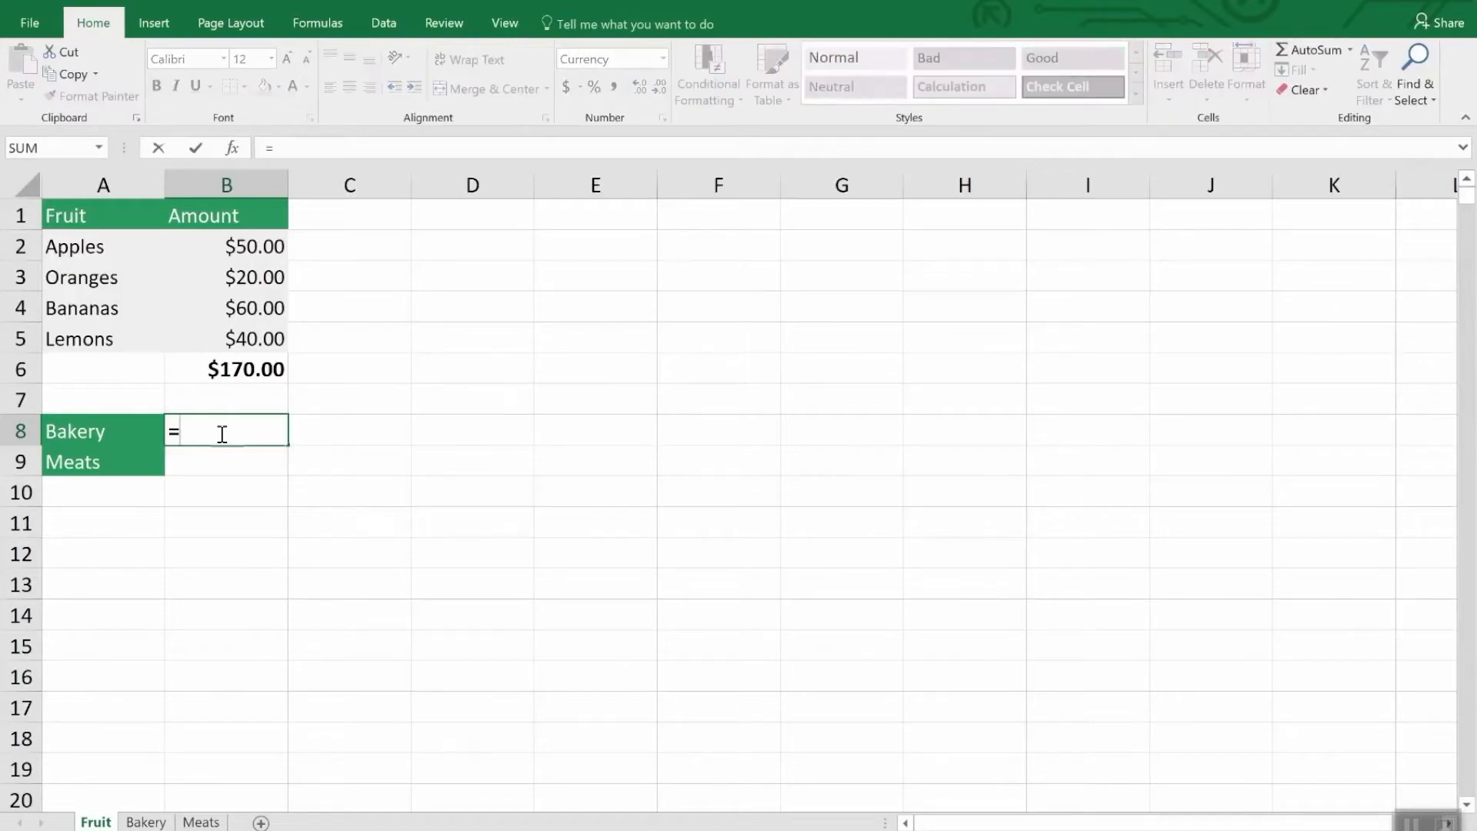
text(sum)
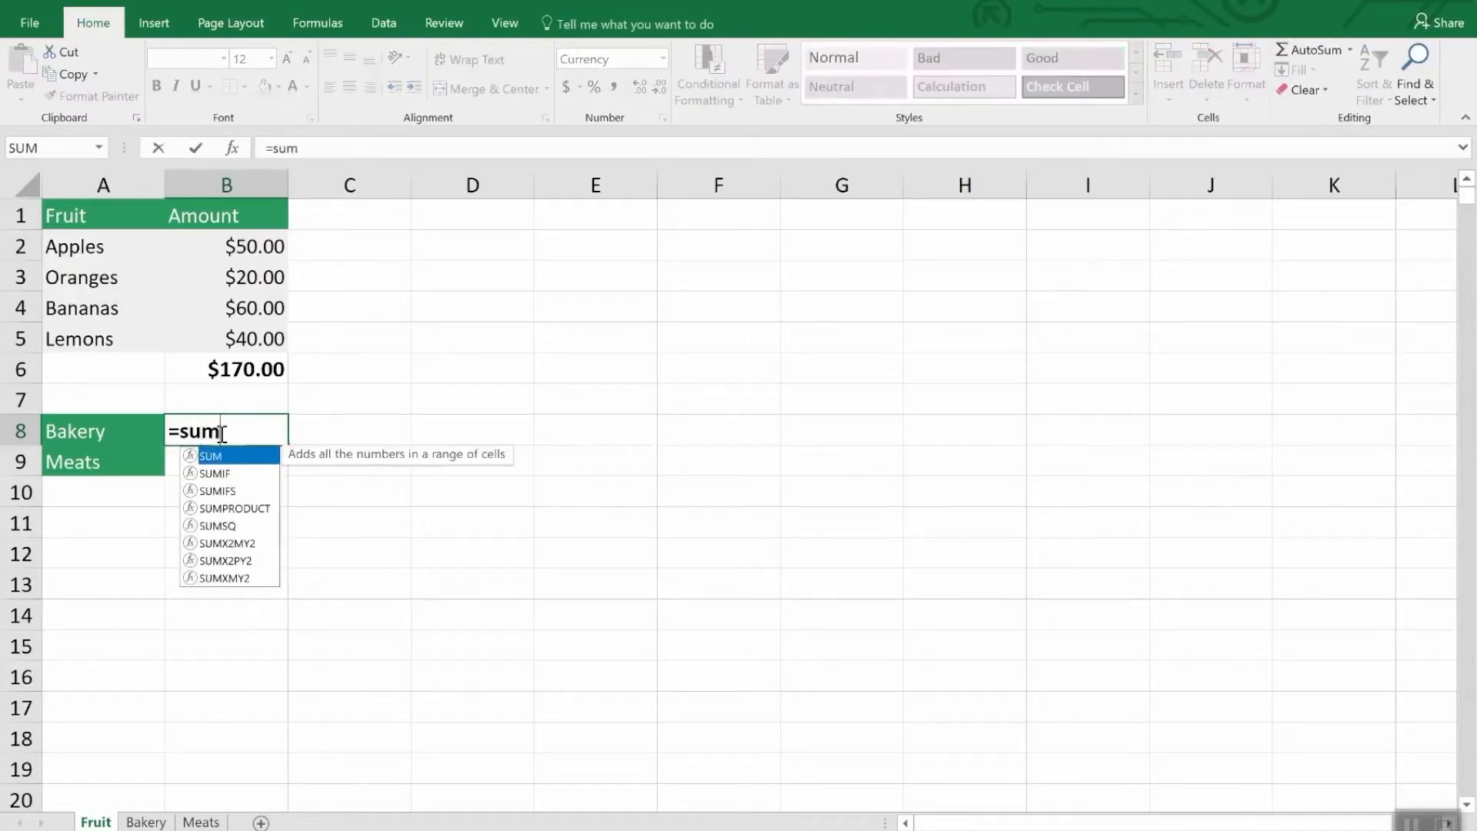
text(()
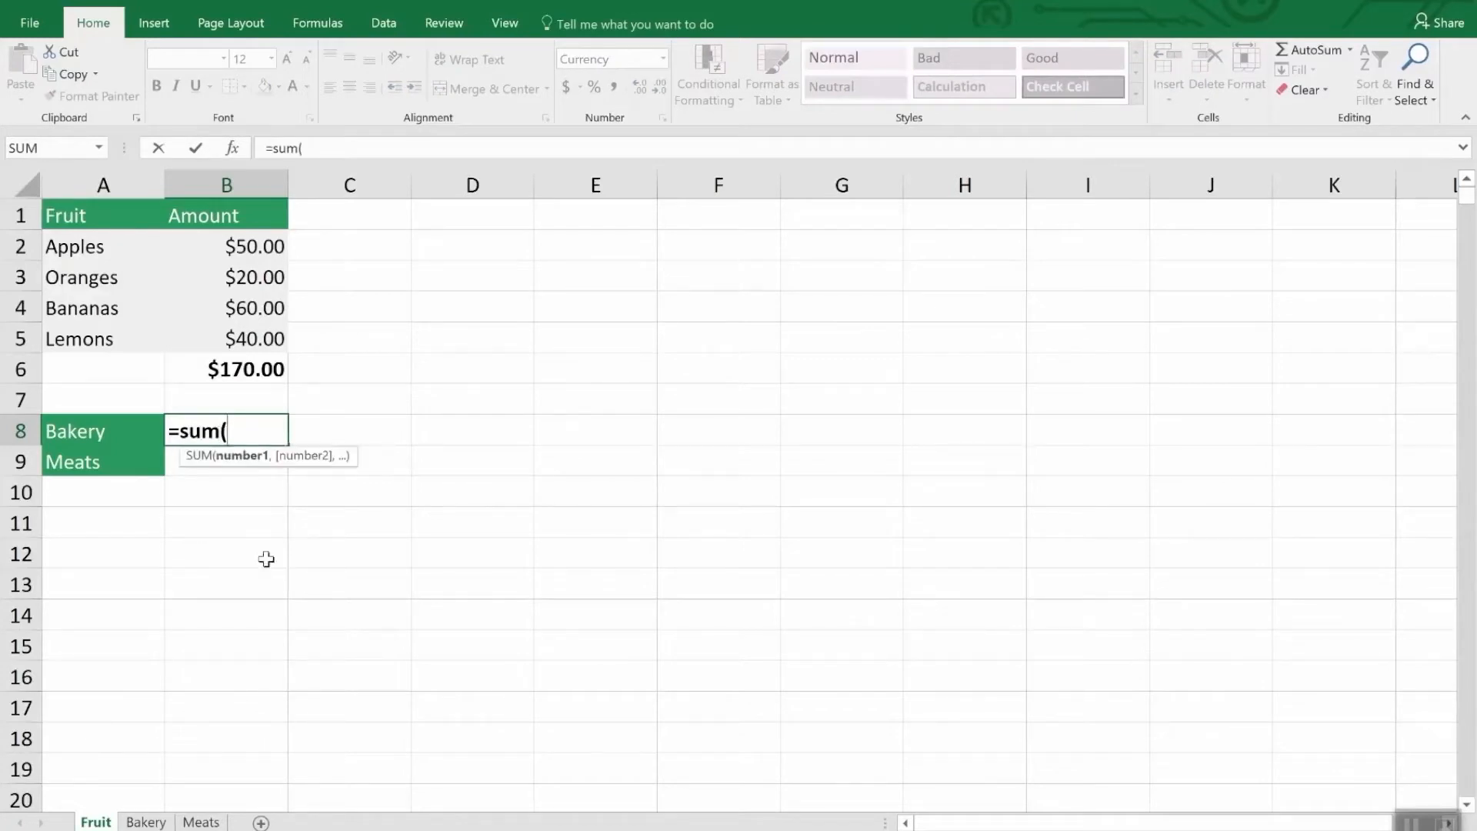
click(154, 822)
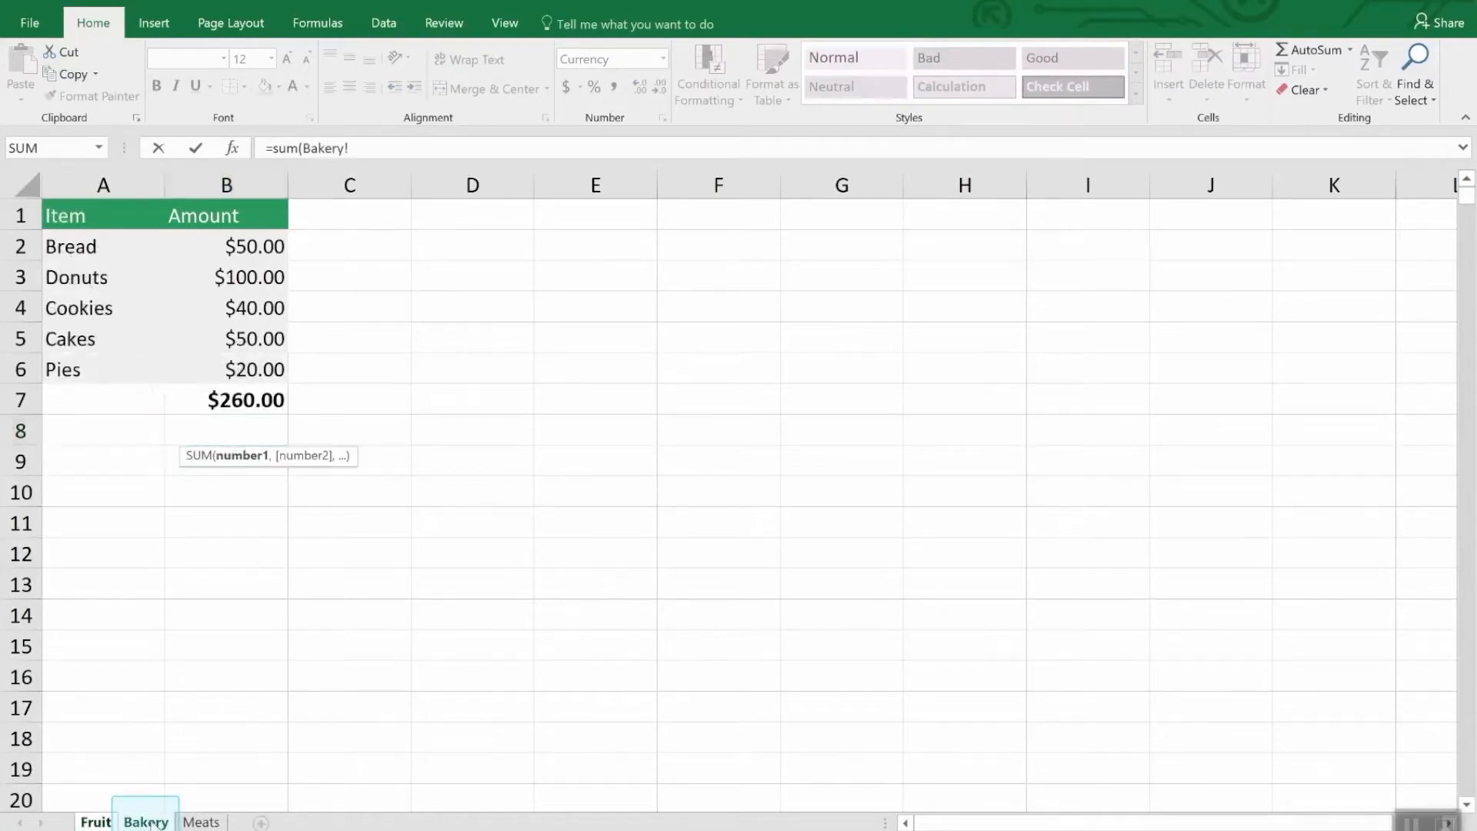
click(258, 397)
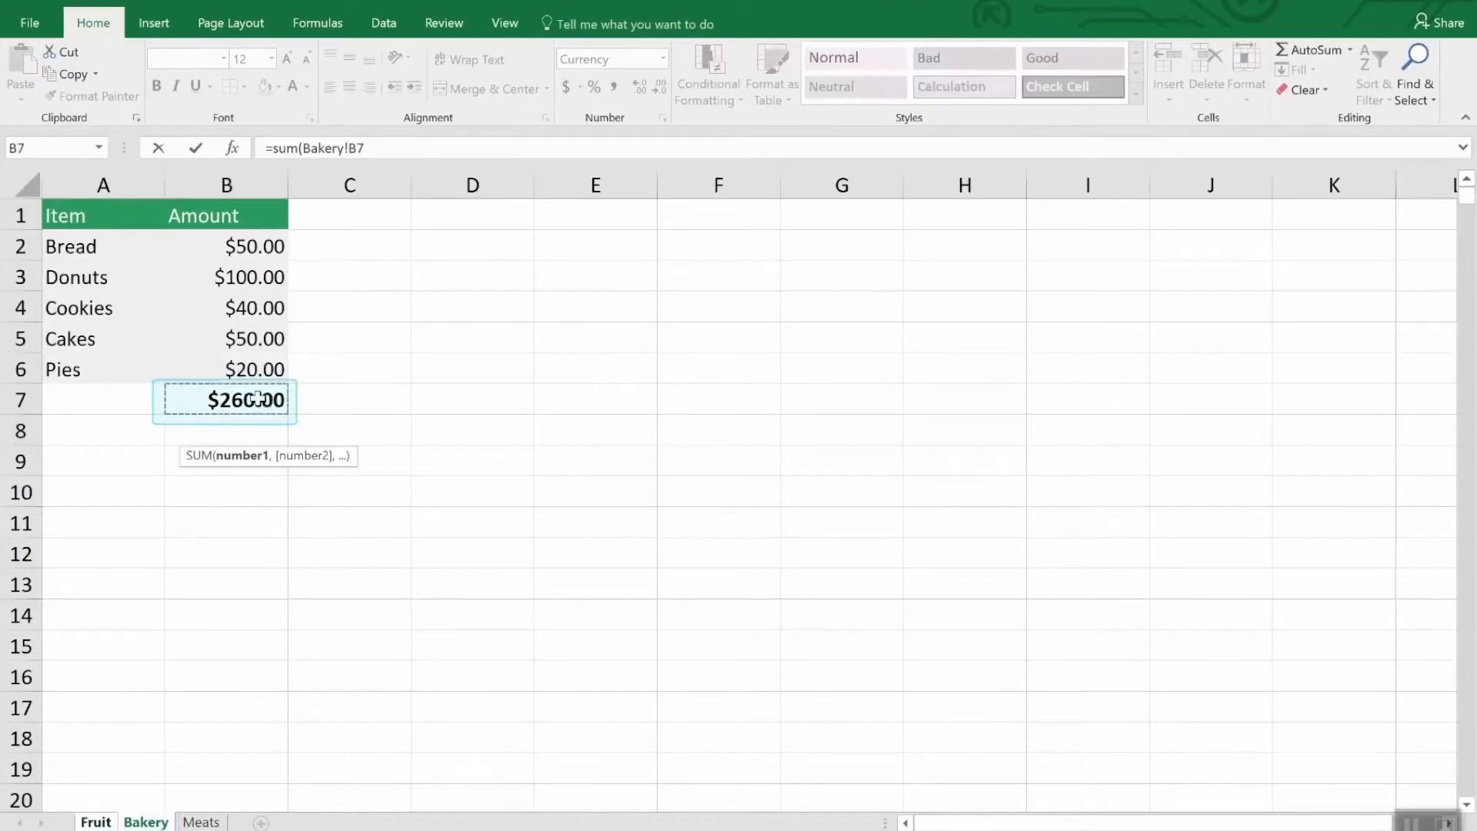
key(Return)
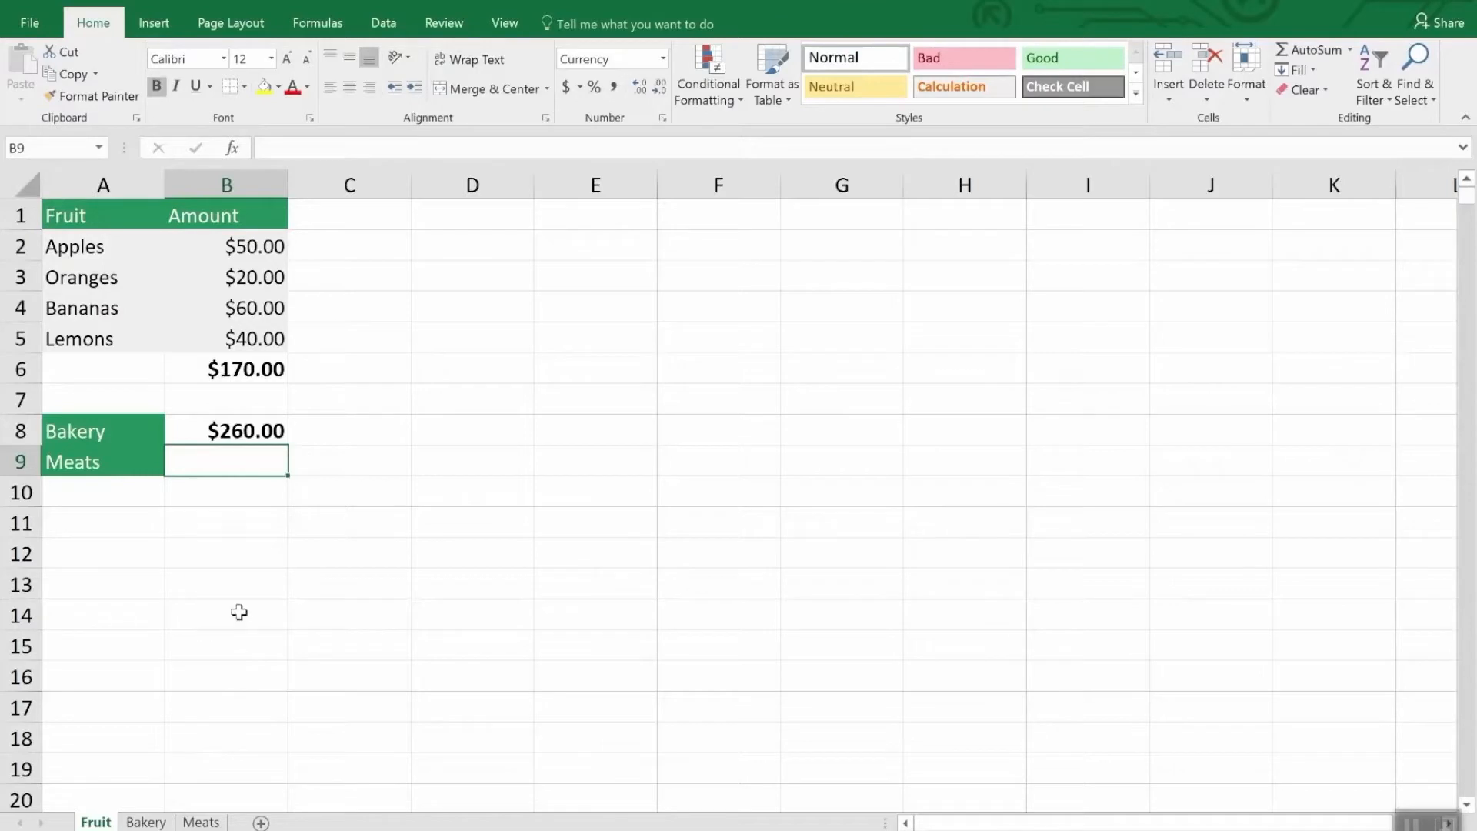
In cell B9 of the Fruit sheet, enter a SUM formula adding the Chicken and Fish amounts, B3 and B5, from the Meats sheet.
text(=sum()
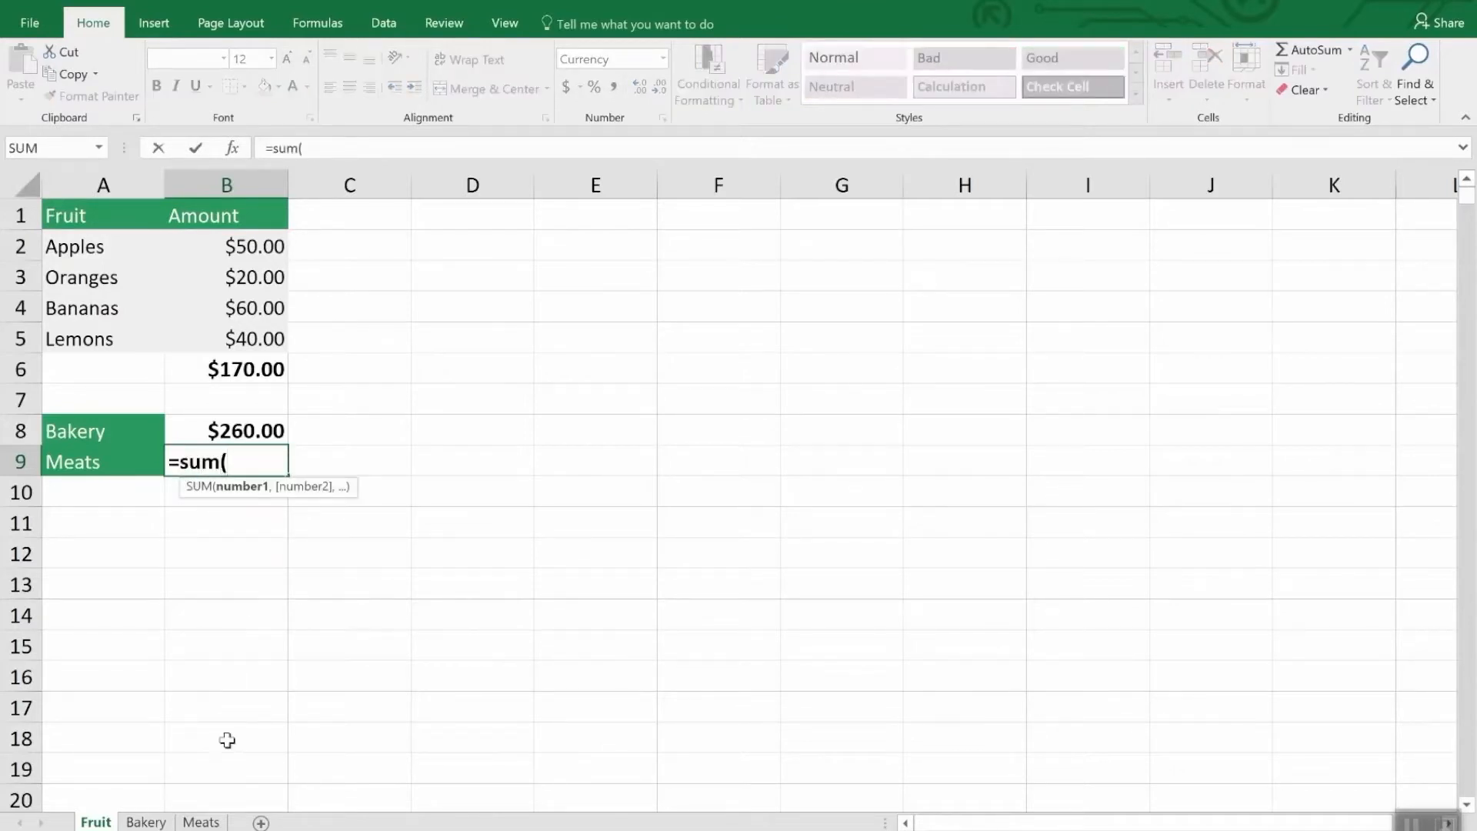
click(216, 822)
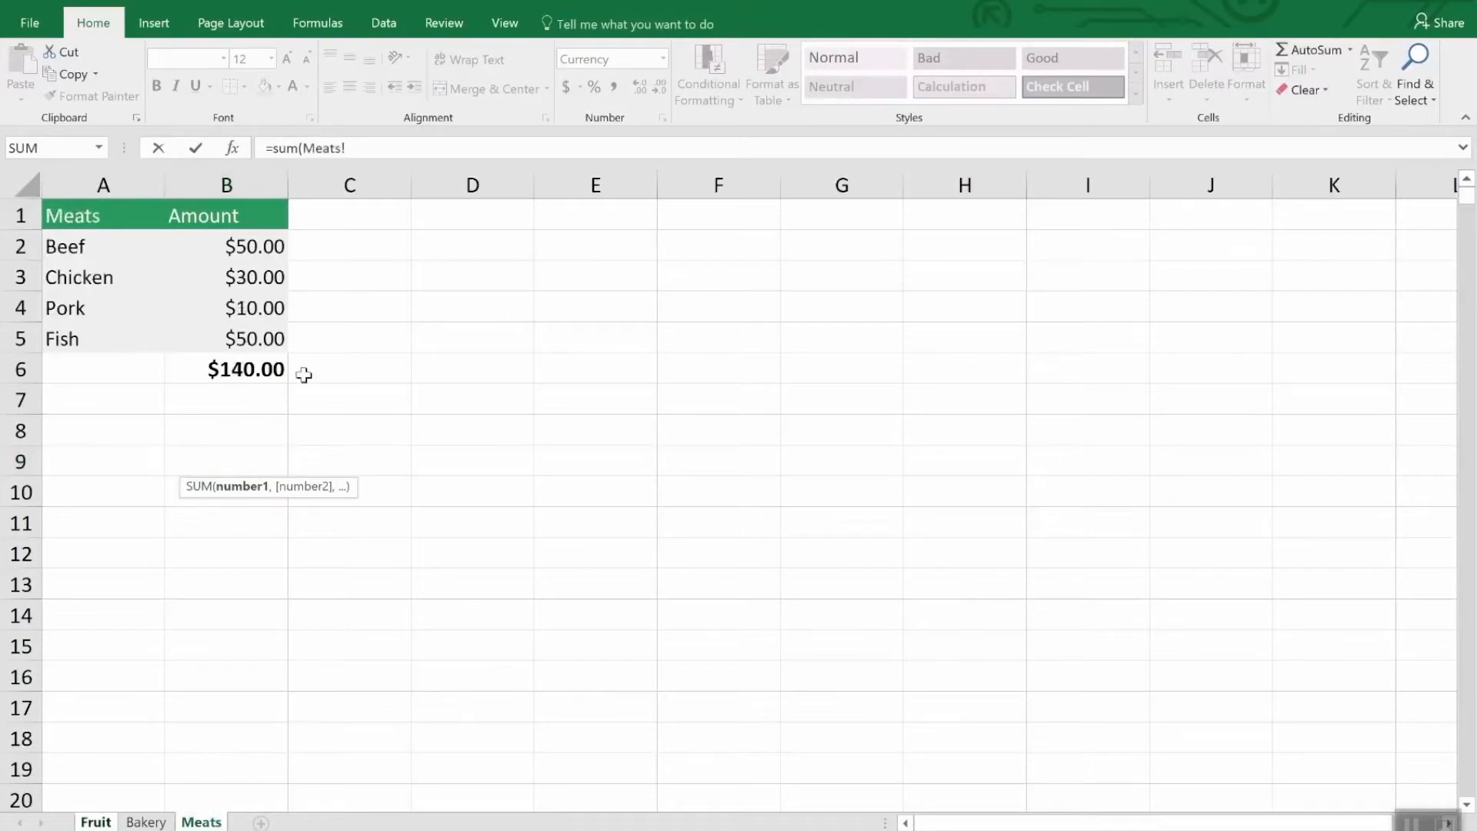
click(262, 275)
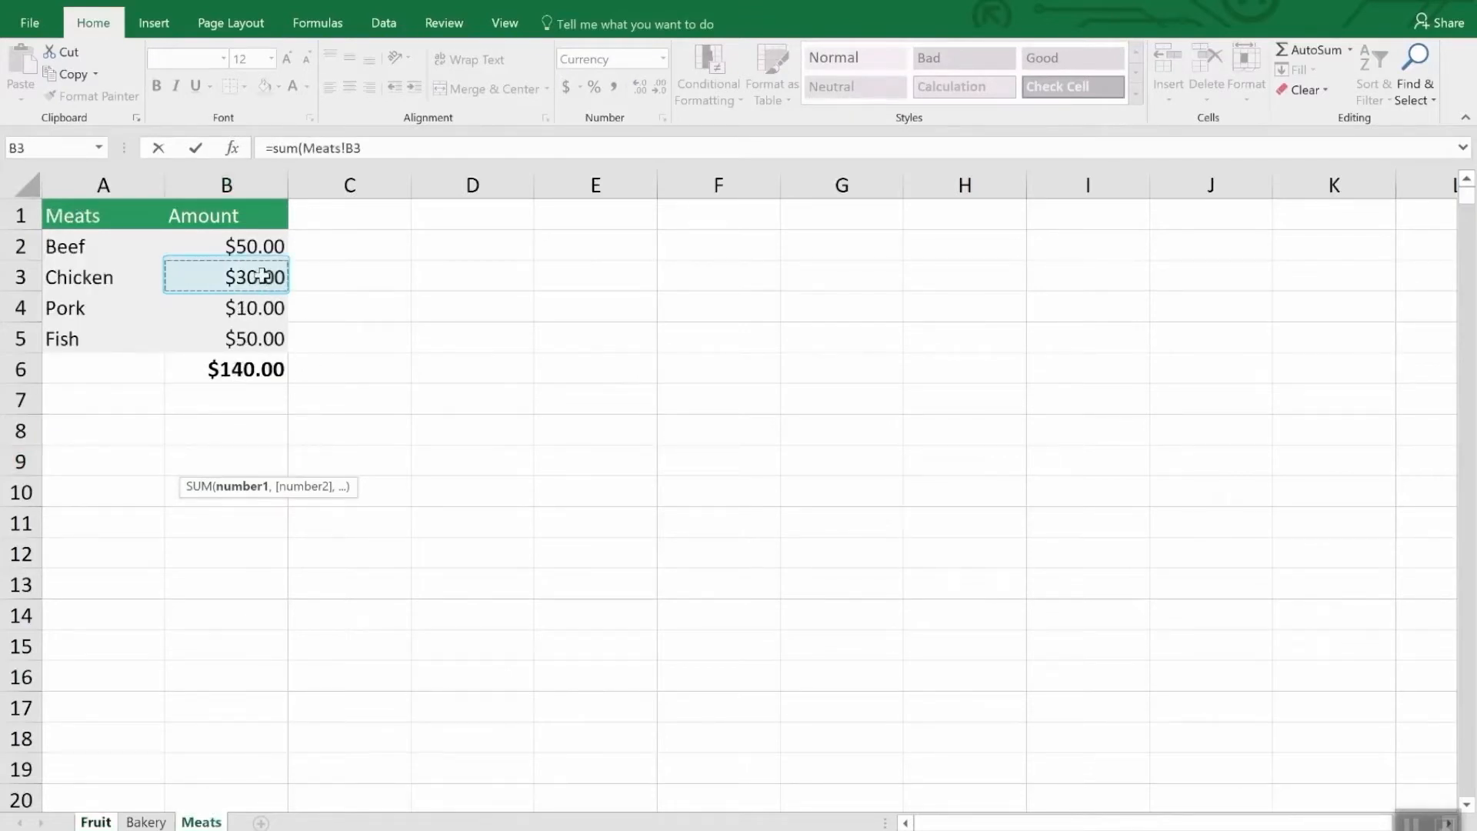
text(,)
click(265, 337)
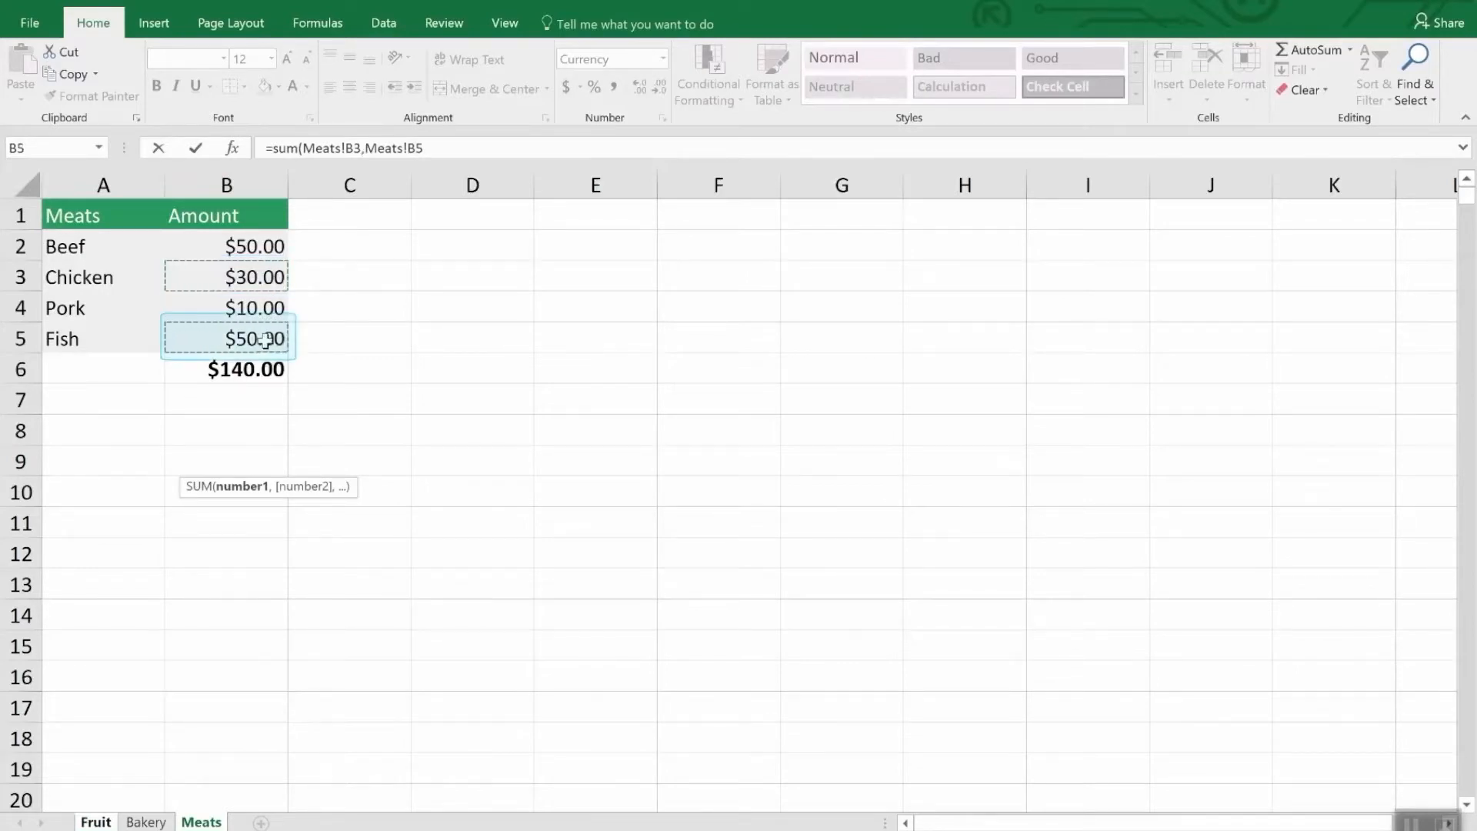
key(Return)
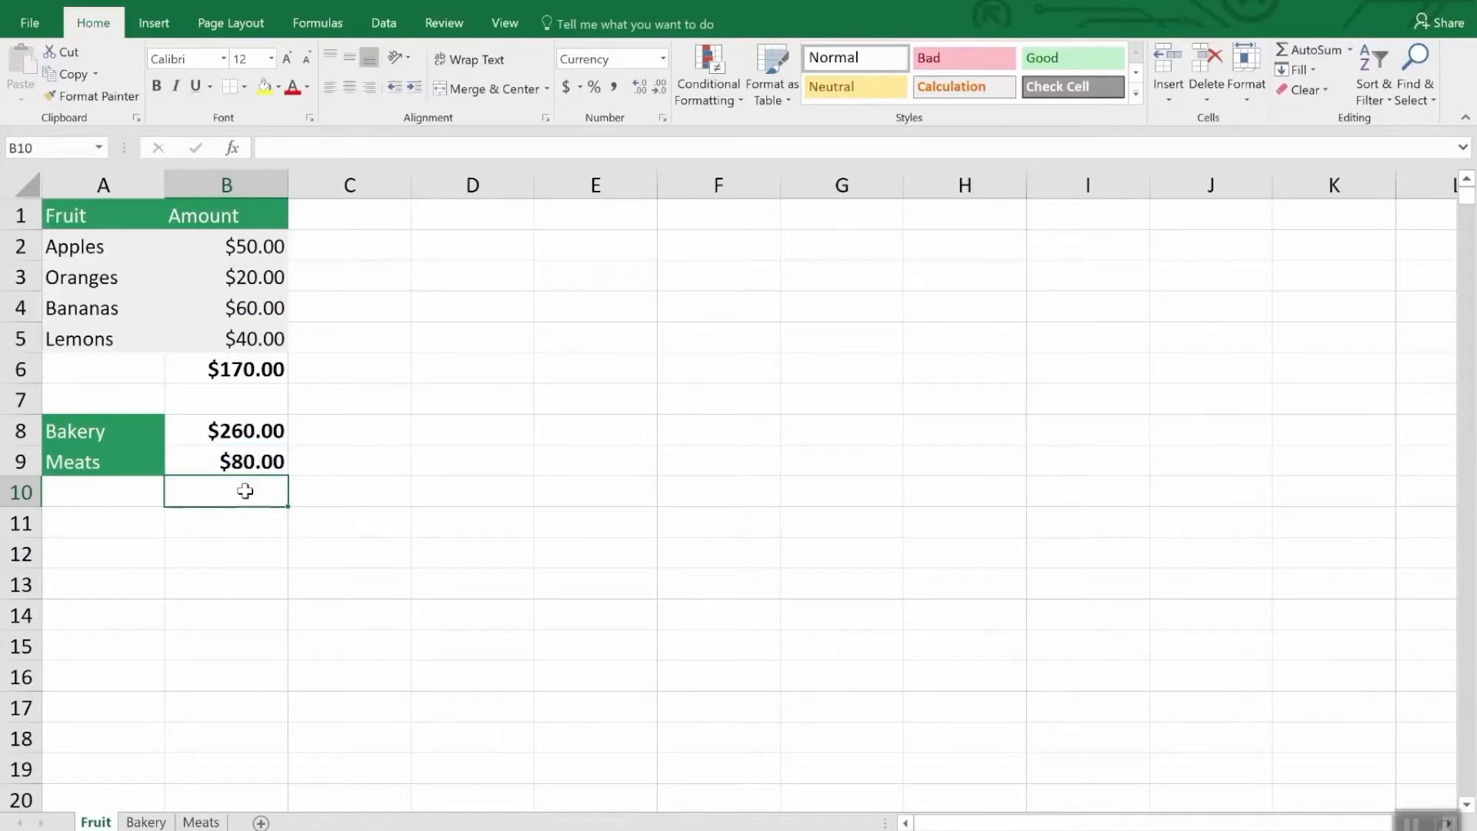
Examine the sheet reference inside the Bakery formula in B8 and compare it with the Bakery and Meats sheet names.
click(248, 433)
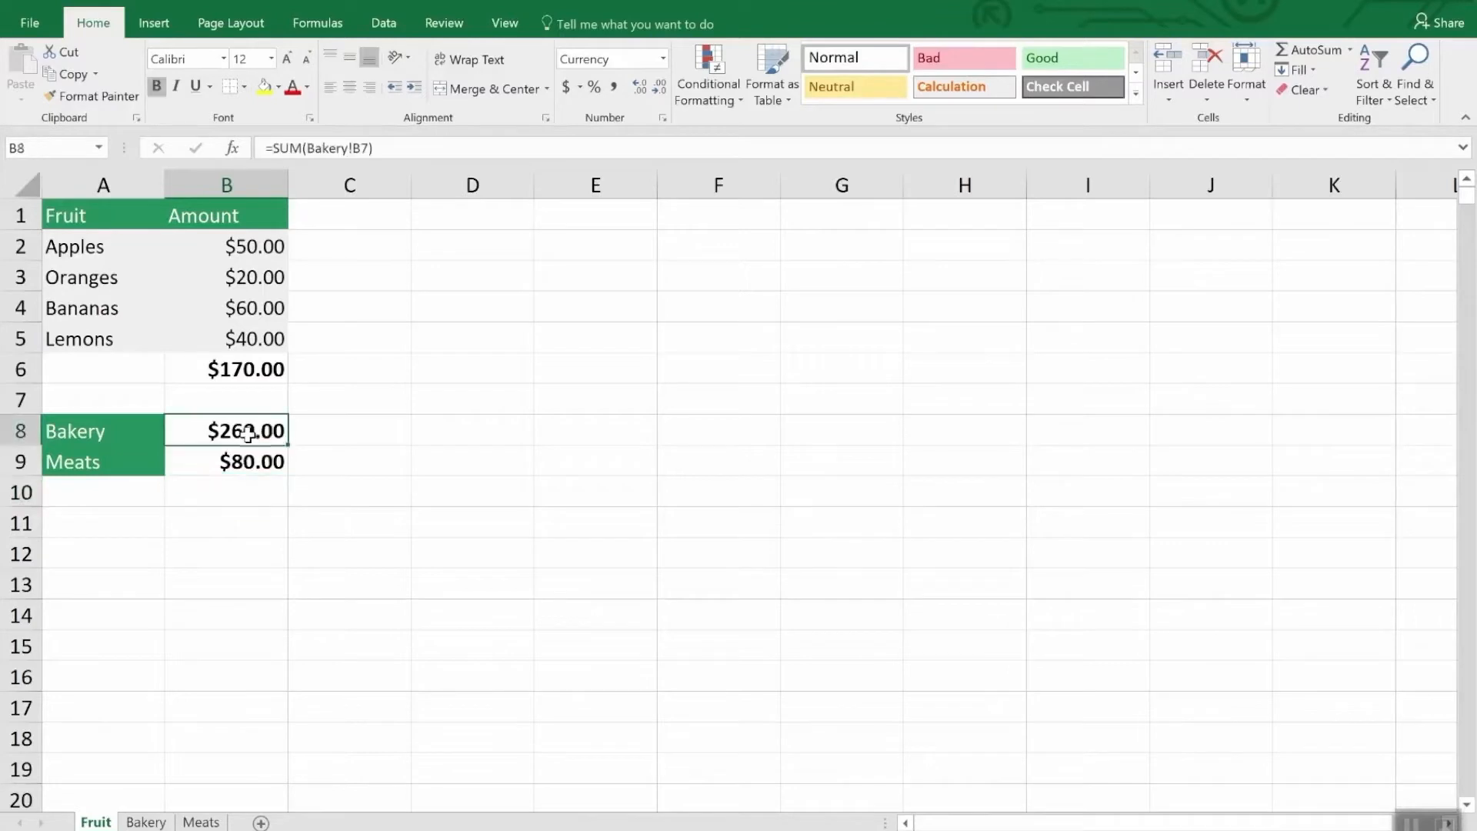
click(406, 148)
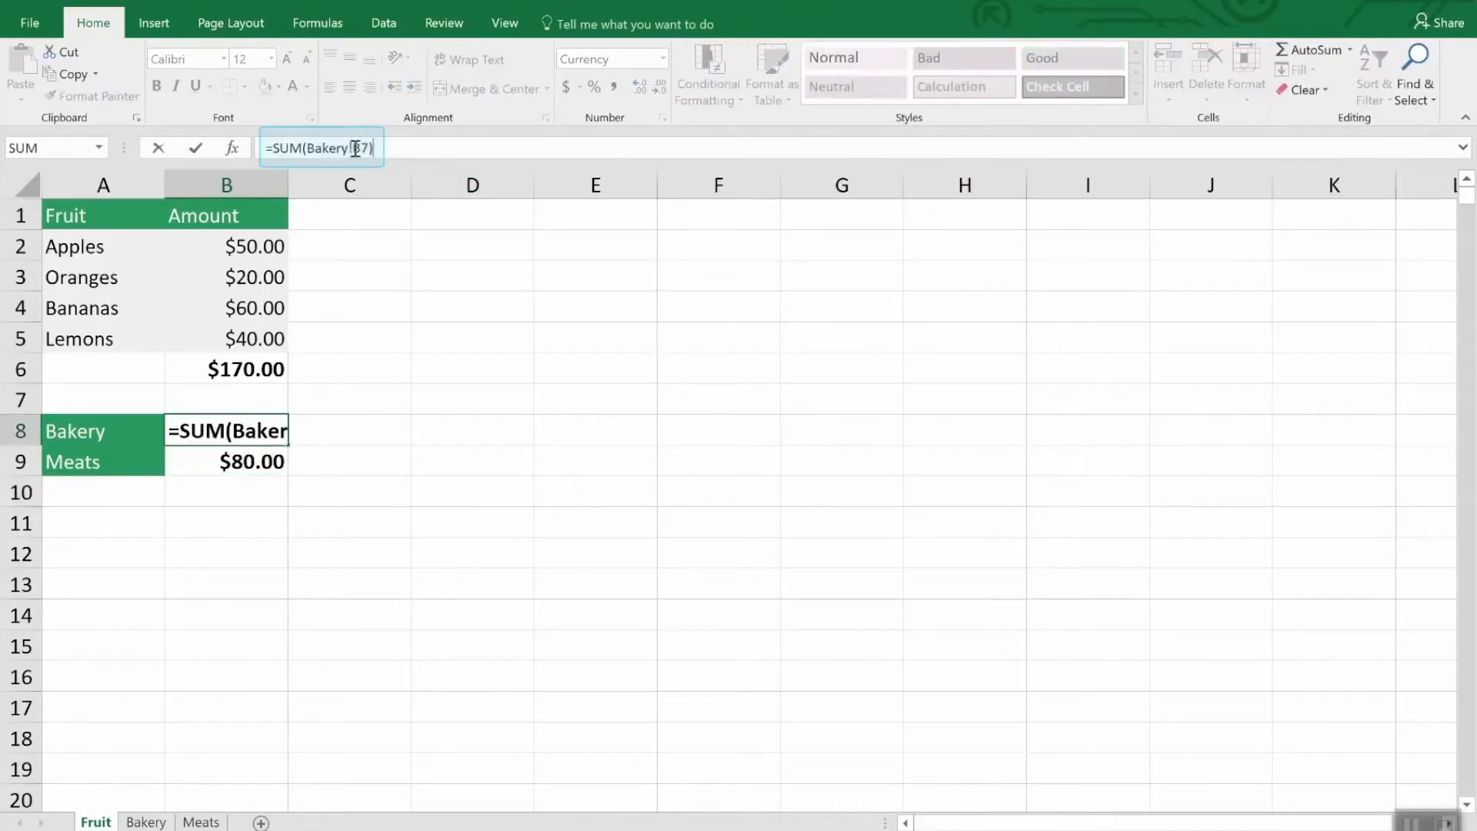
drag(356, 149, 308, 148)
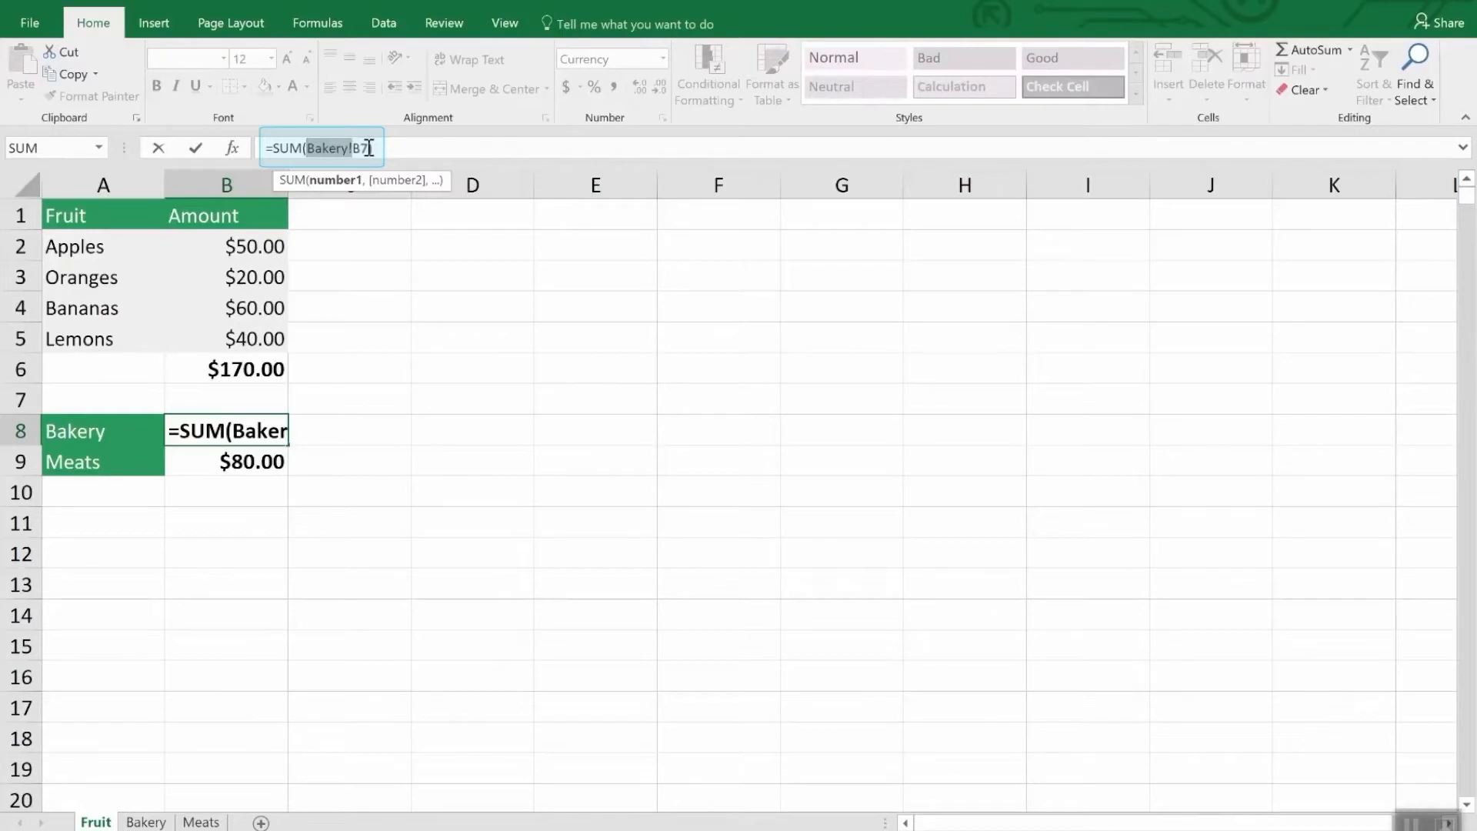
text())
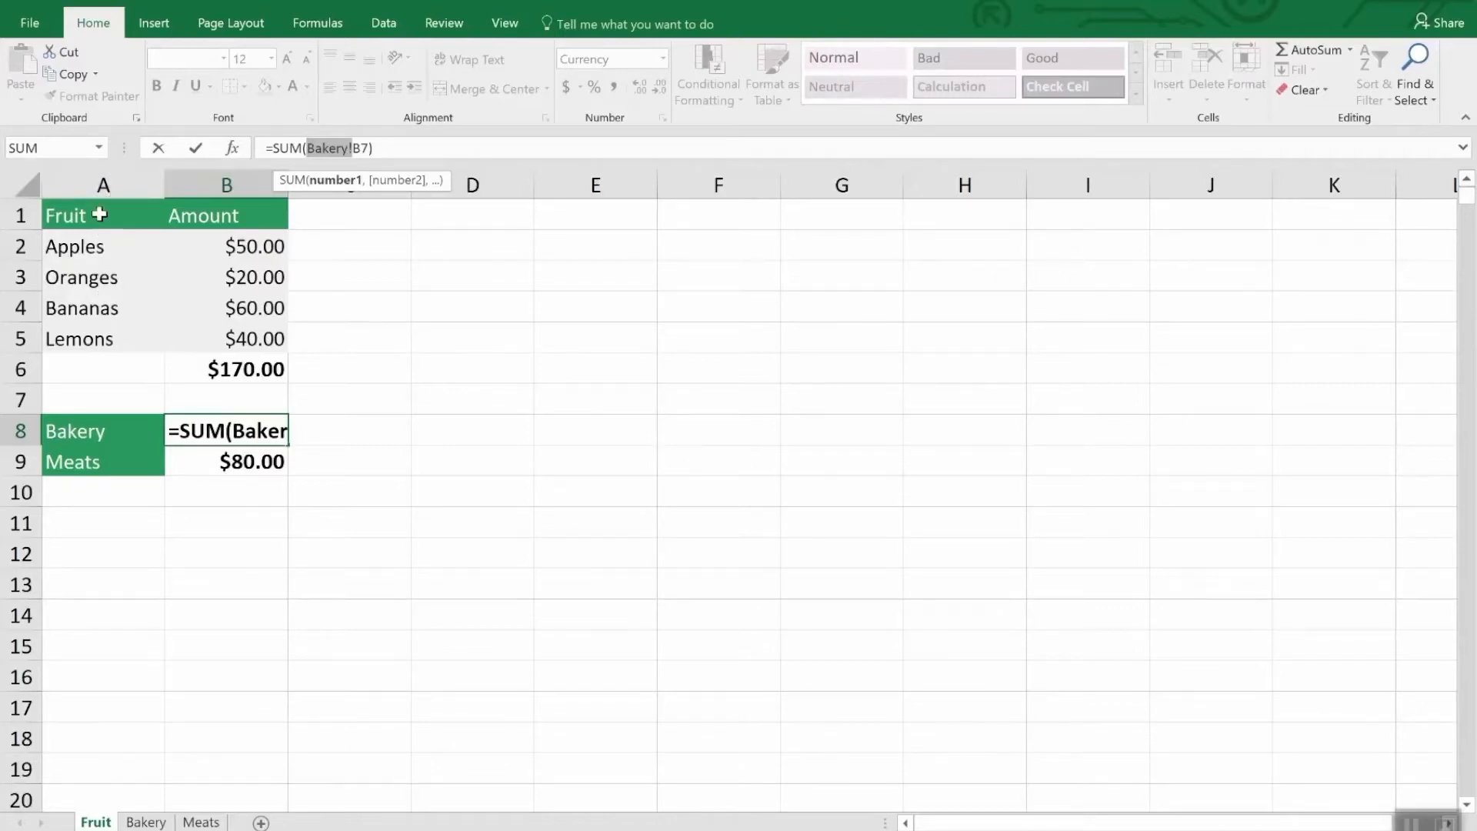
click(146, 822)
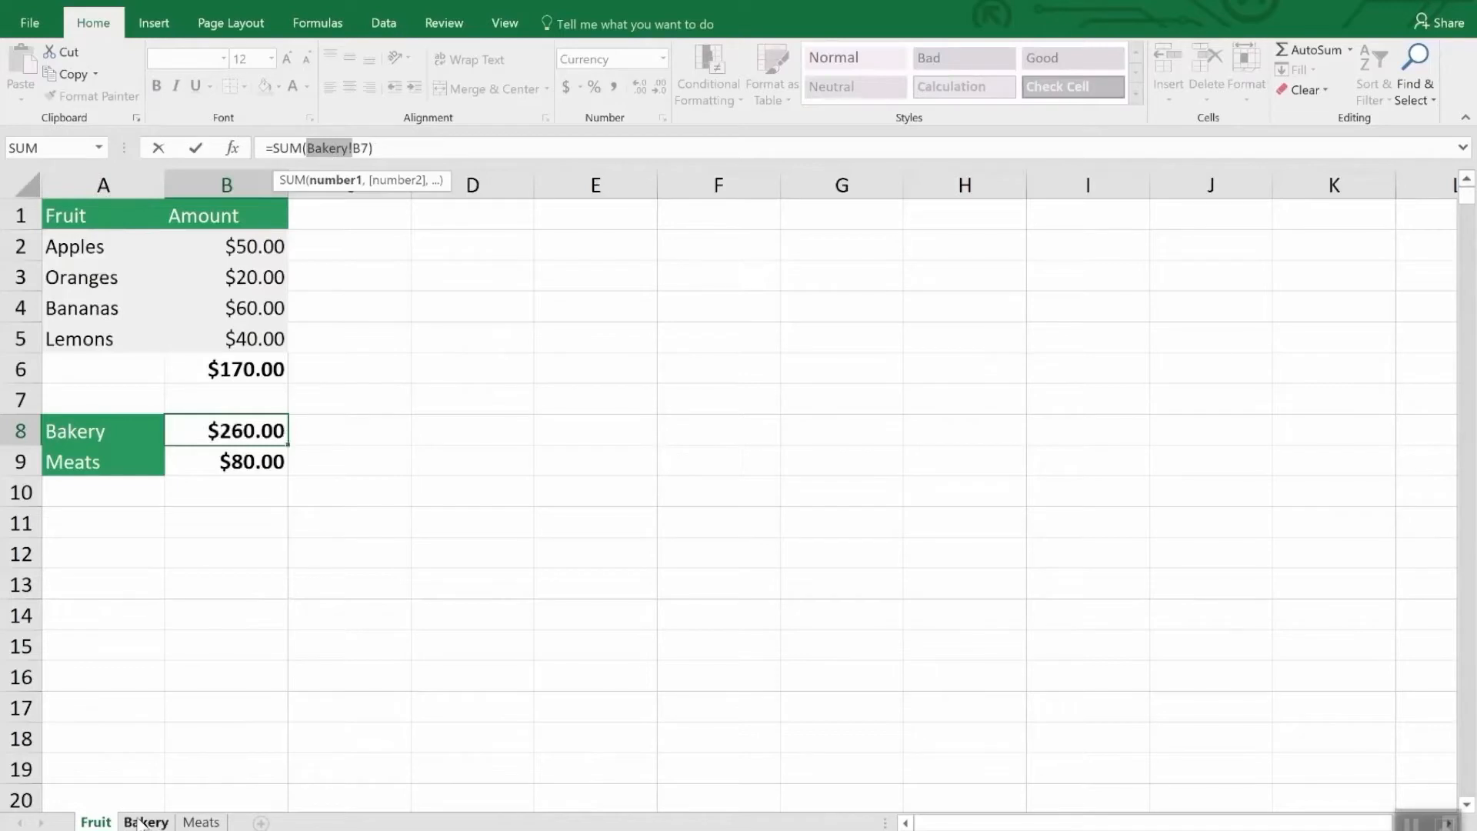
click(202, 821)
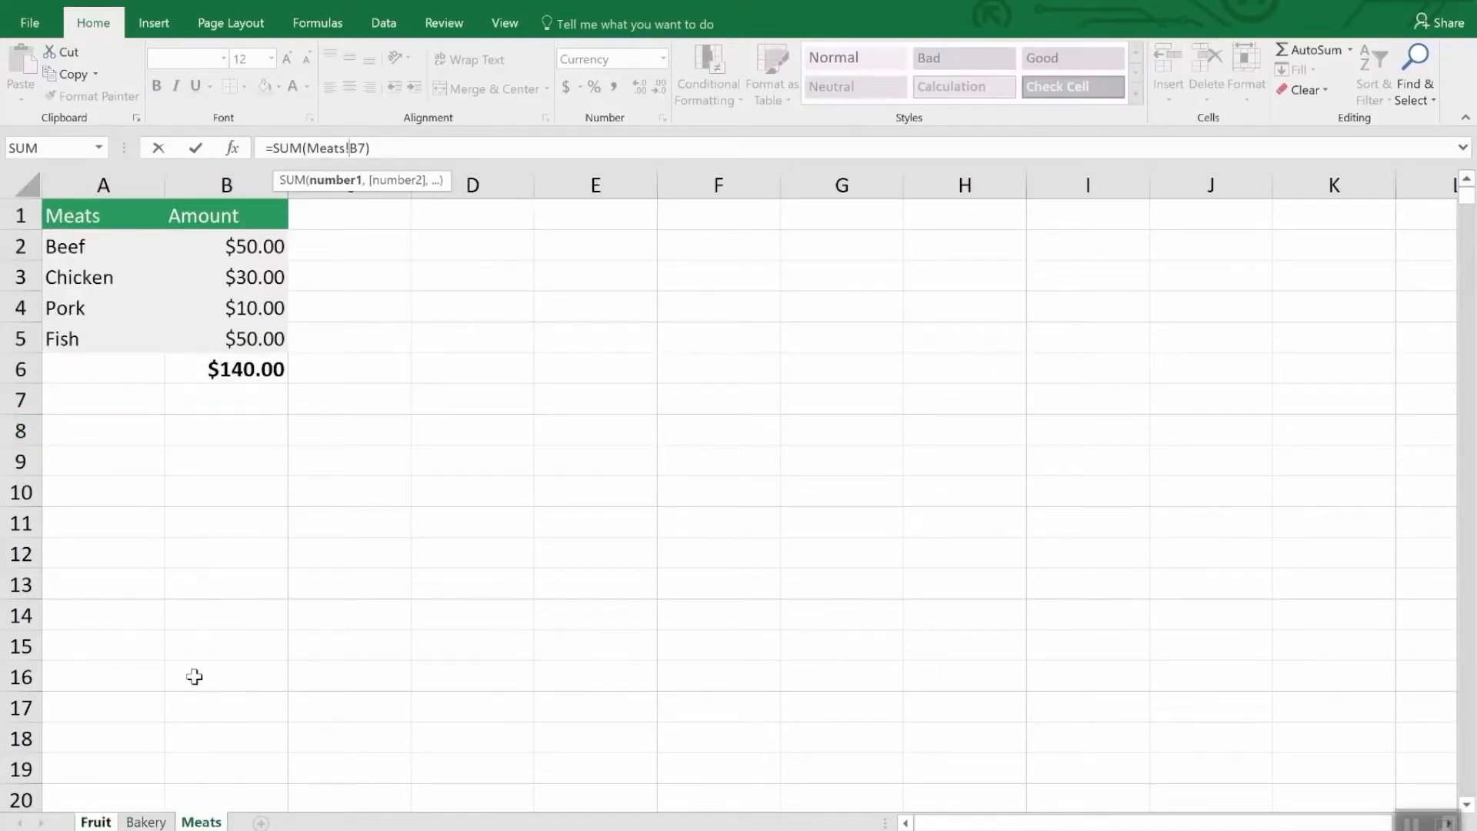
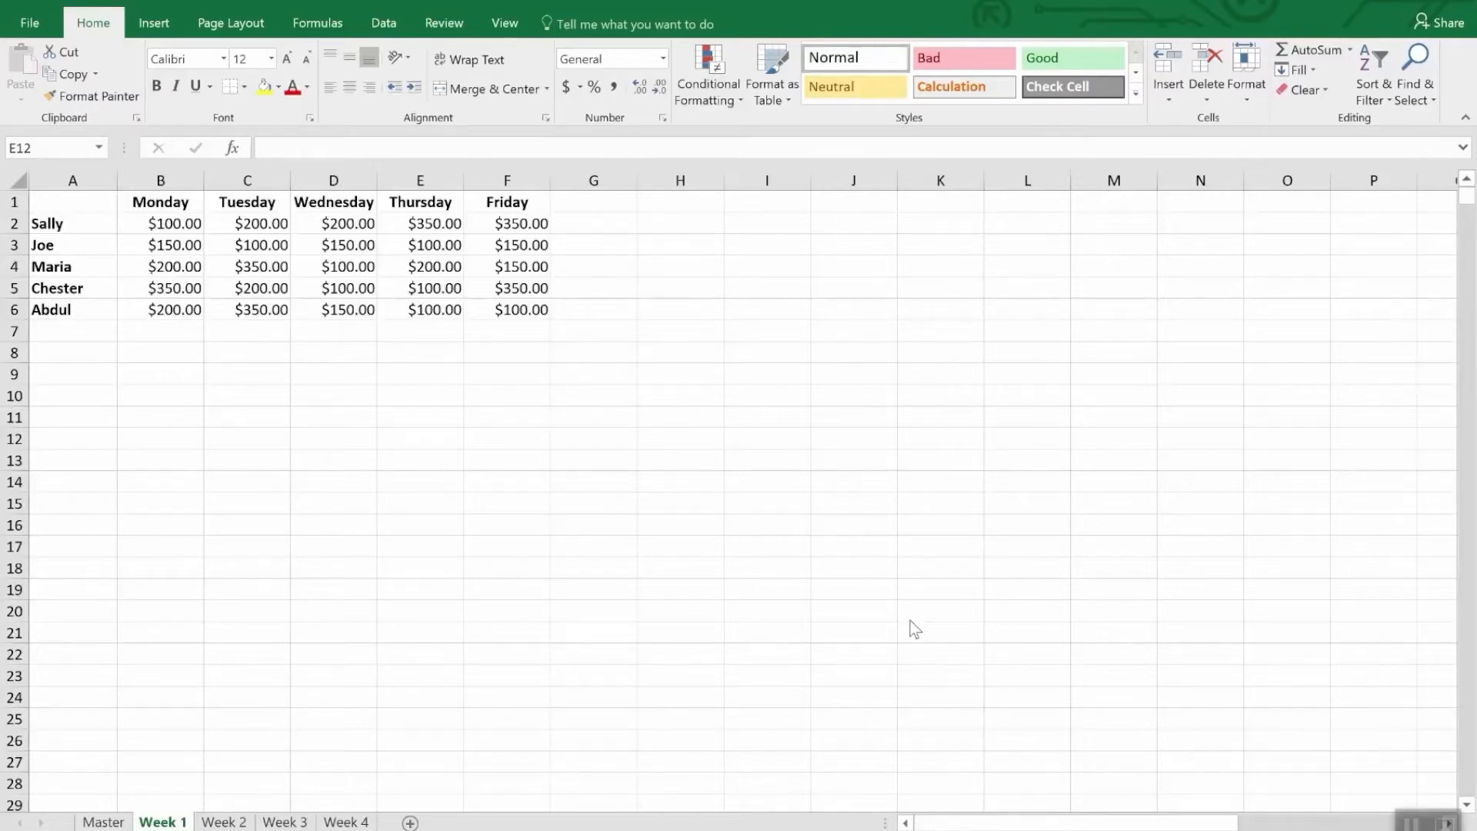
Start a data consolidation at cell A1 of the Master sheet, using the Sum function.
click(285, 823)
ctrl+click(333, 824)
click(344, 822)
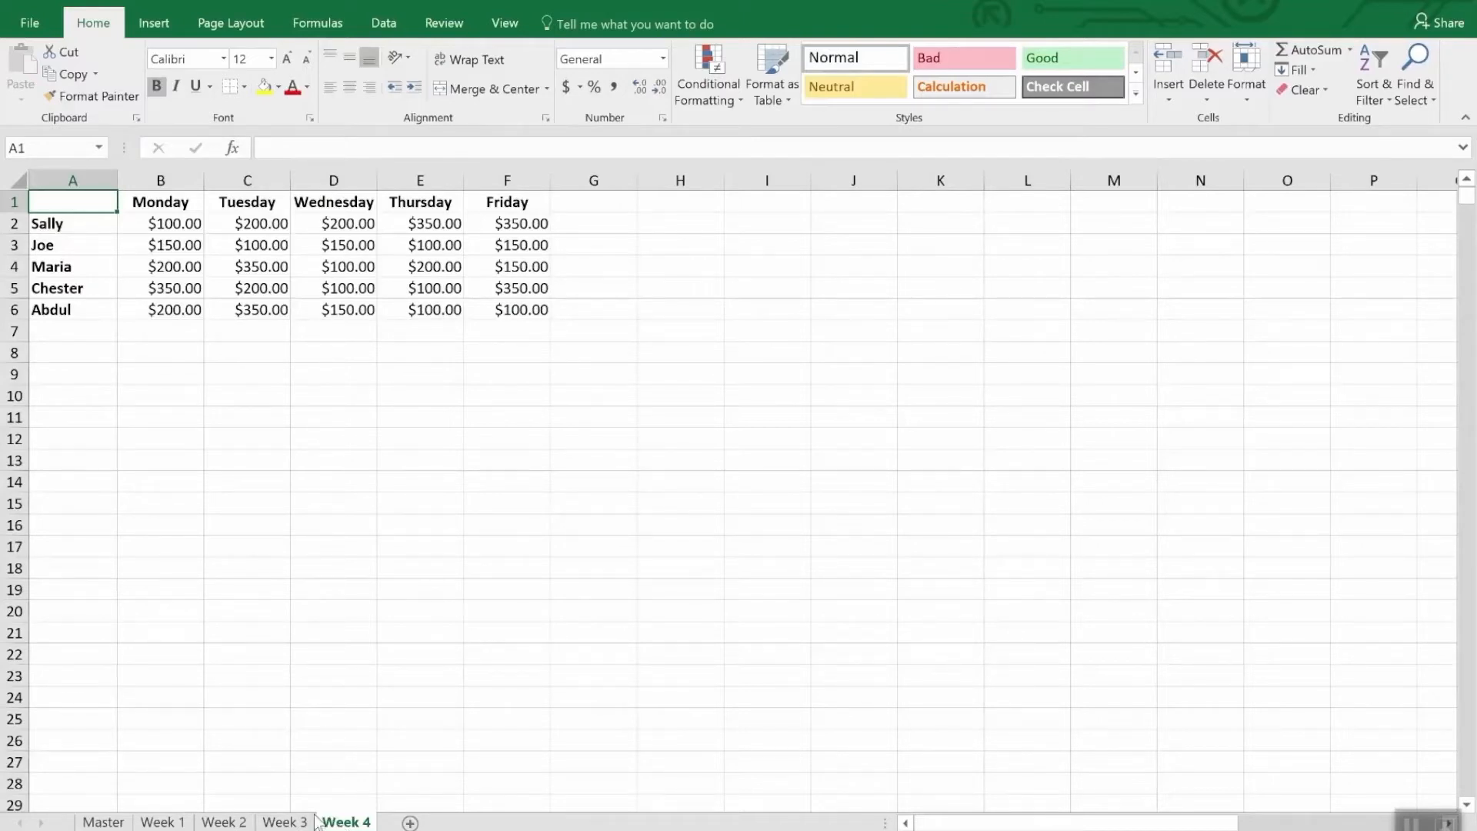
ctrl+click(104, 822)
click(104, 822)
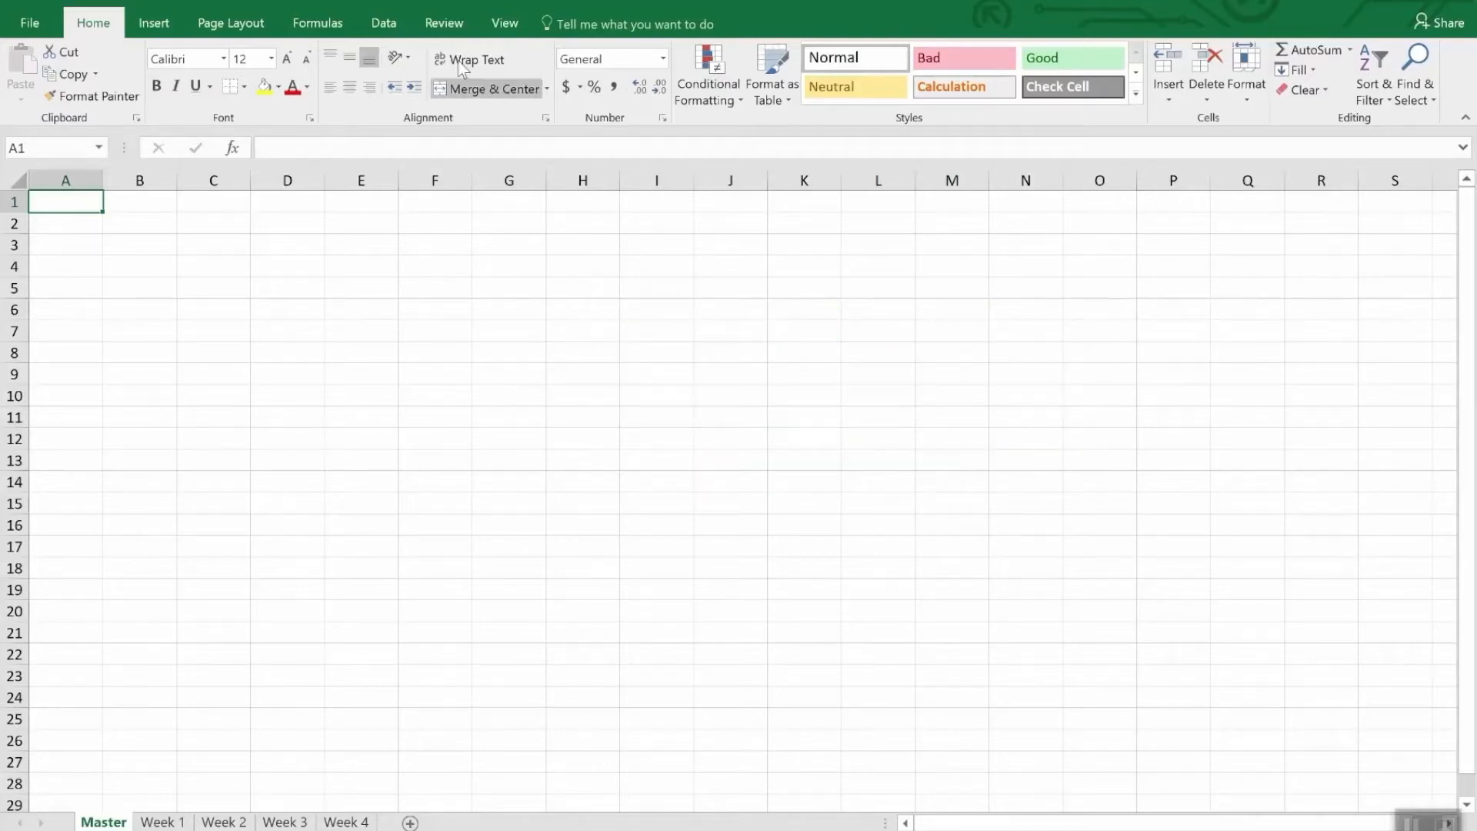
click(387, 23)
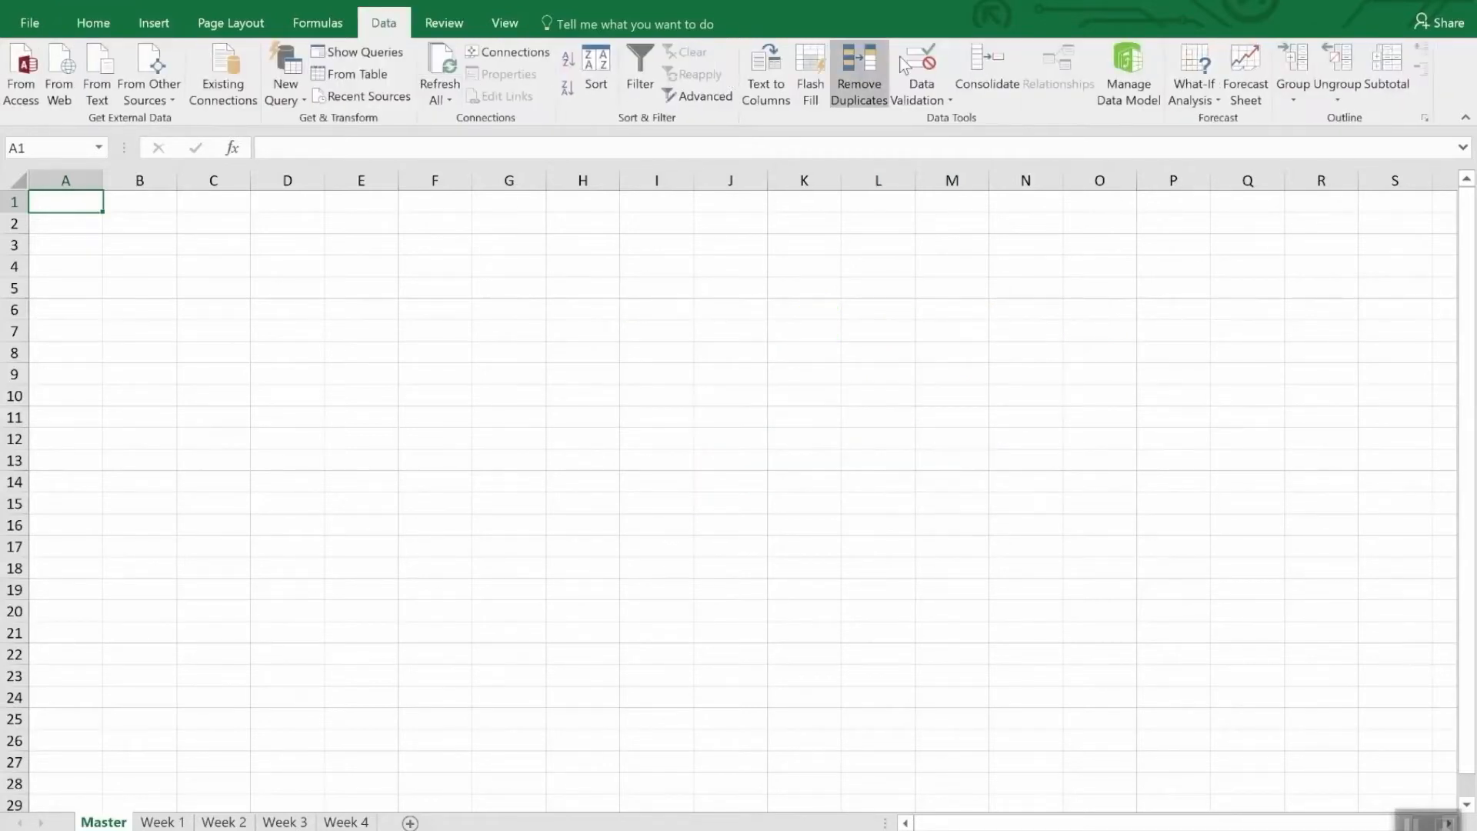
click(985, 64)
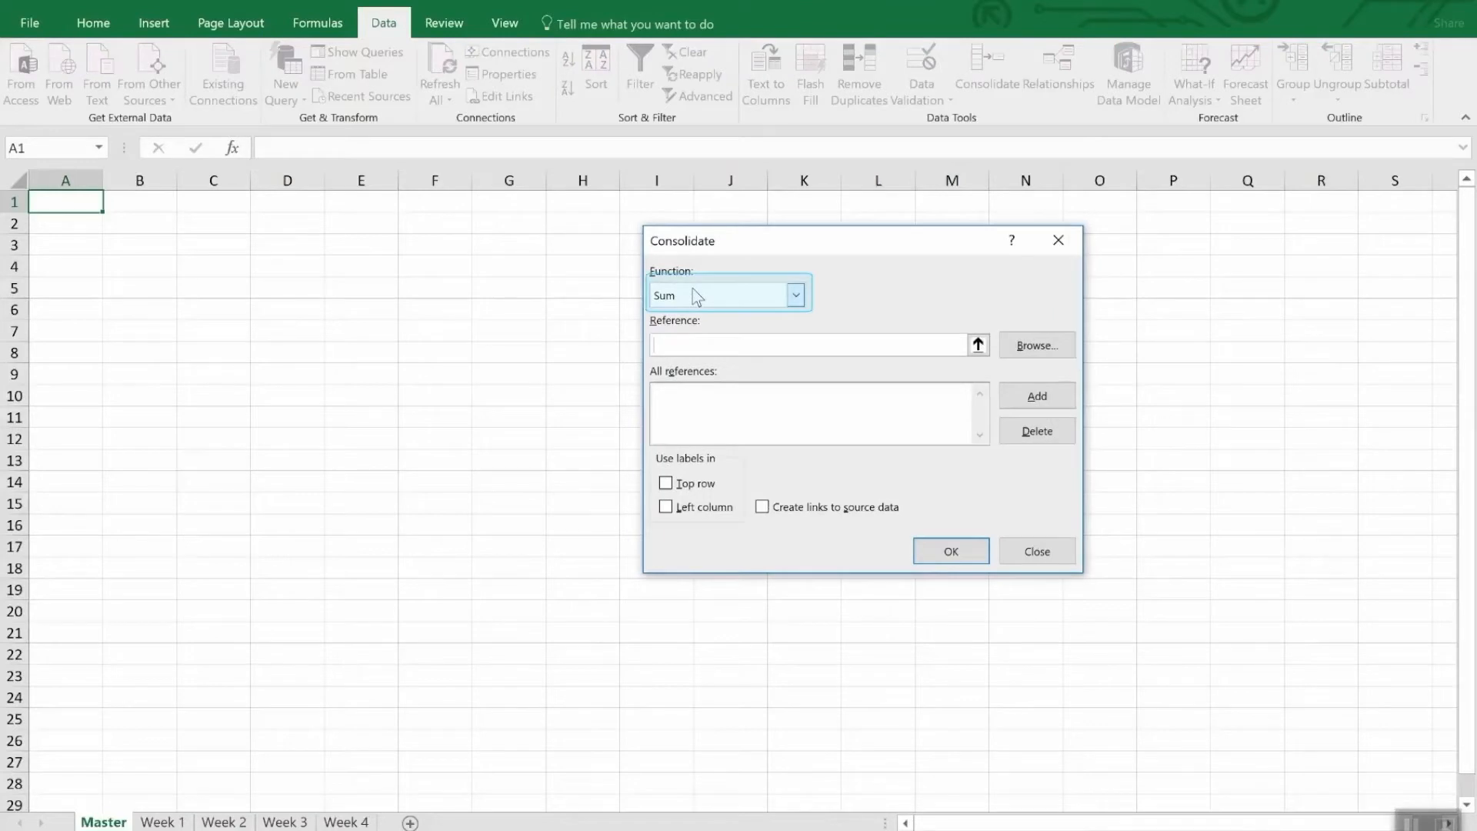
click(796, 299)
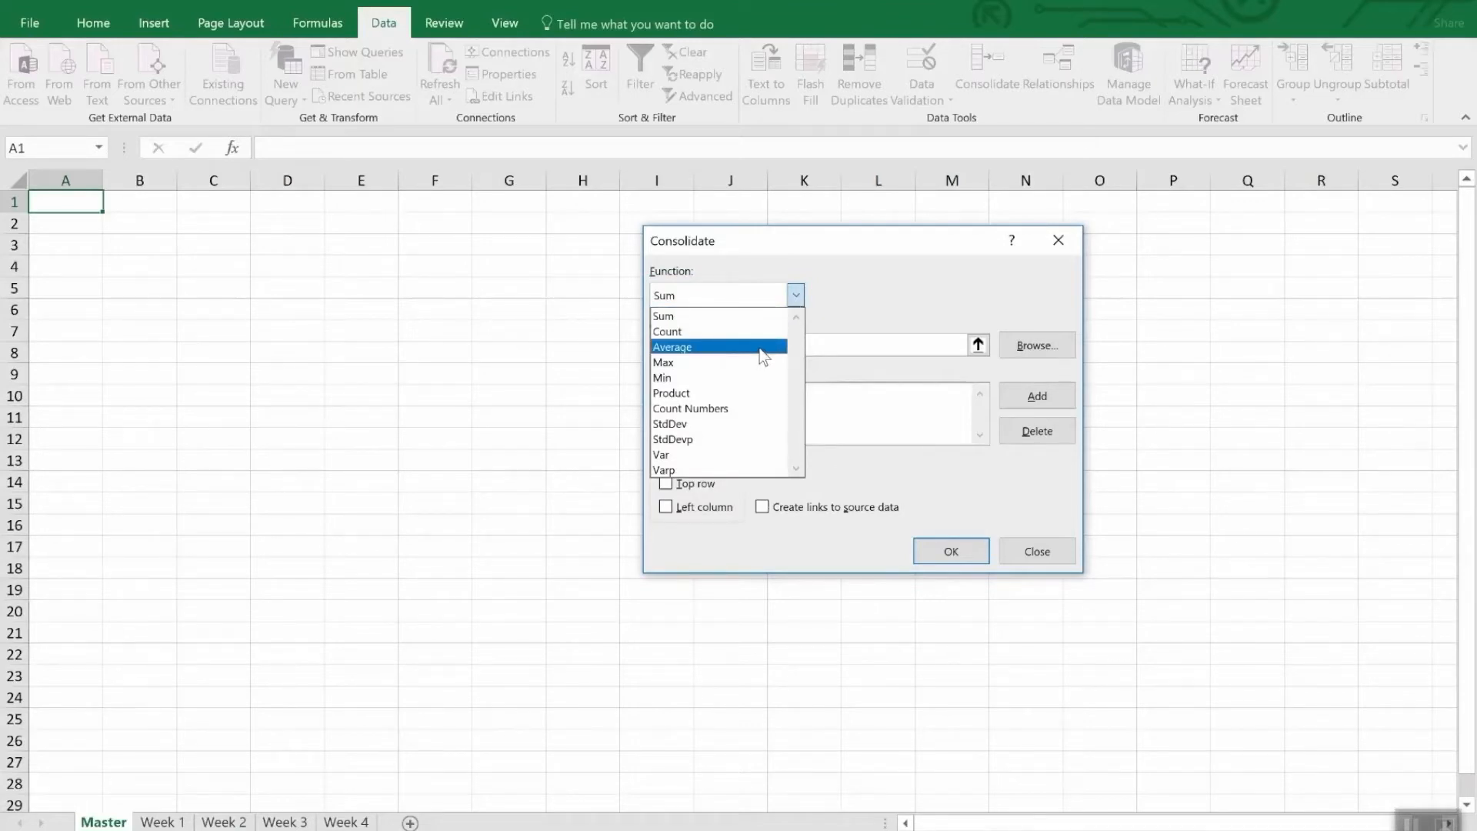
click(886, 292)
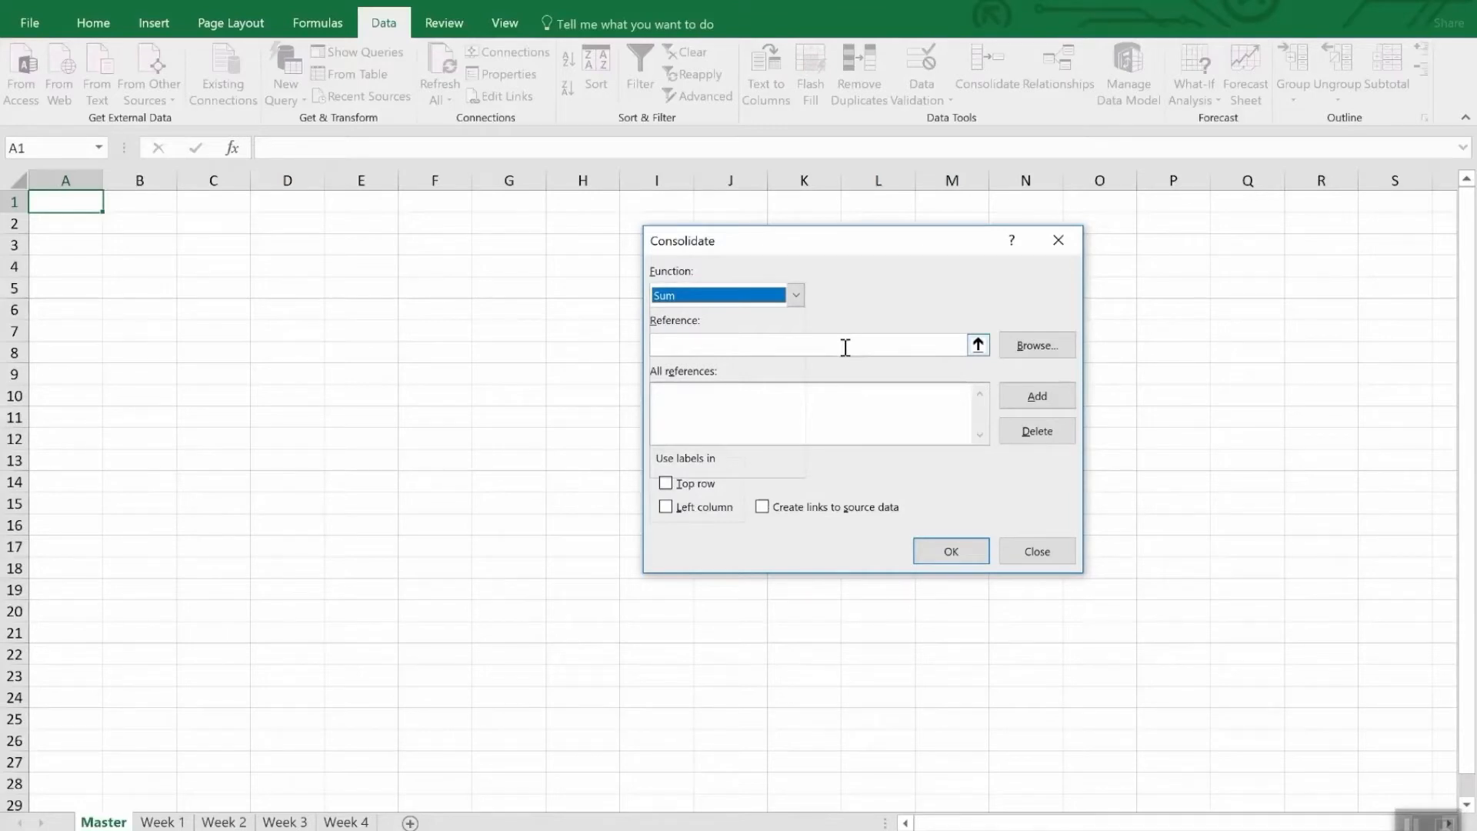
Add the range A1:F6 from the Week 1 sheet to the consolidation references.
click(978, 346)
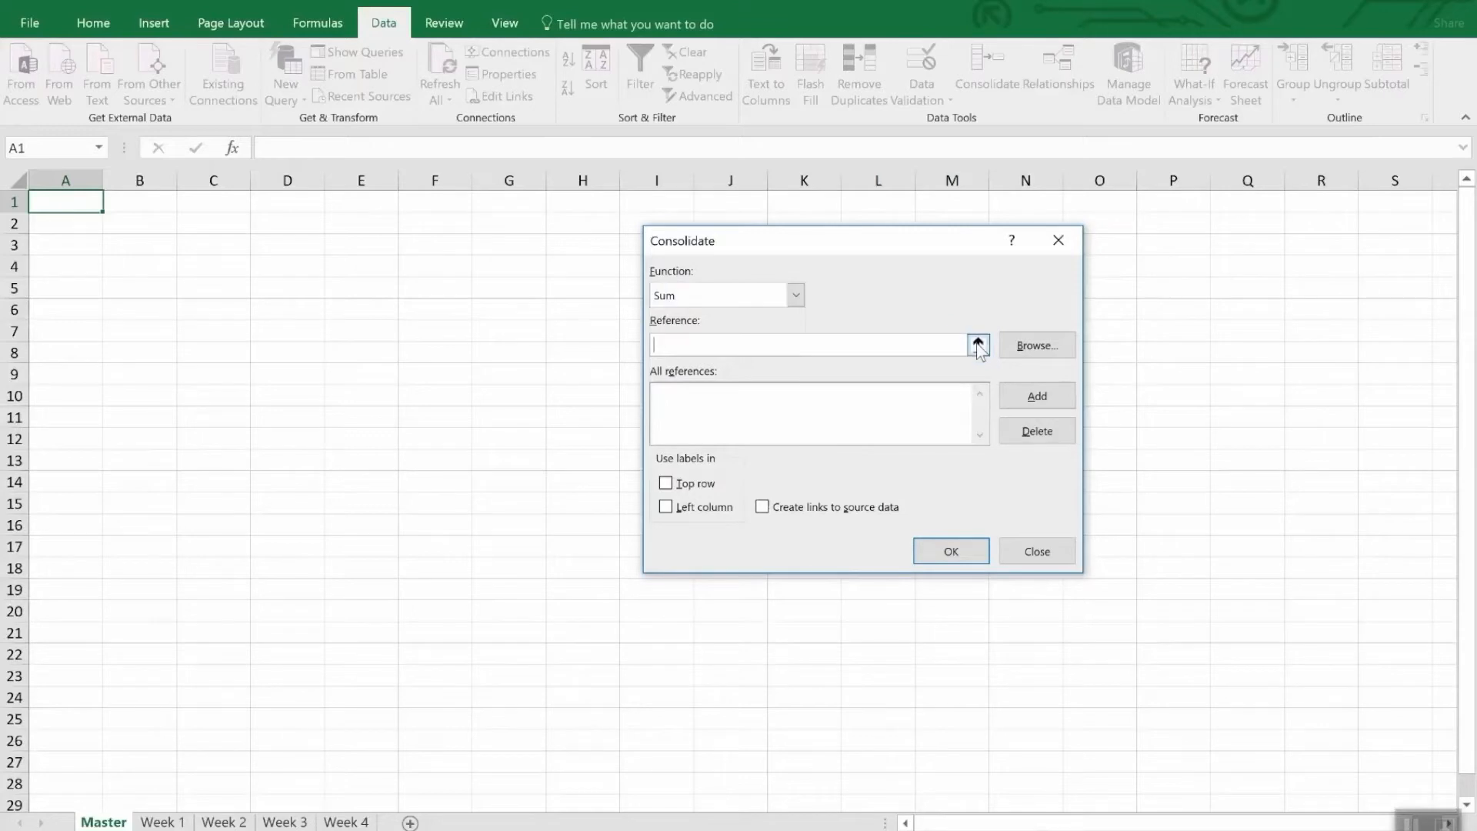
click(162, 822)
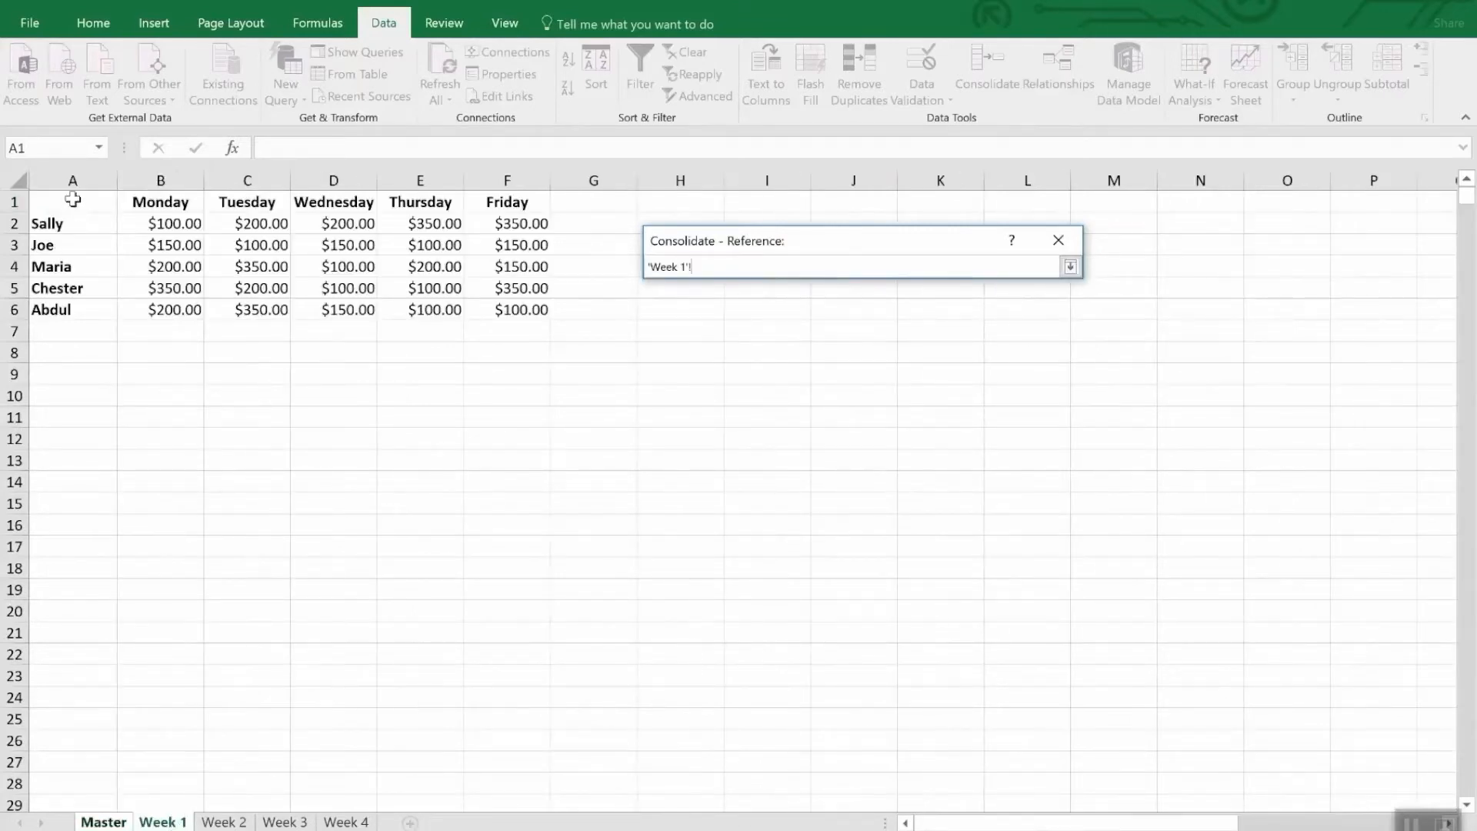
drag(73, 207, 523, 310)
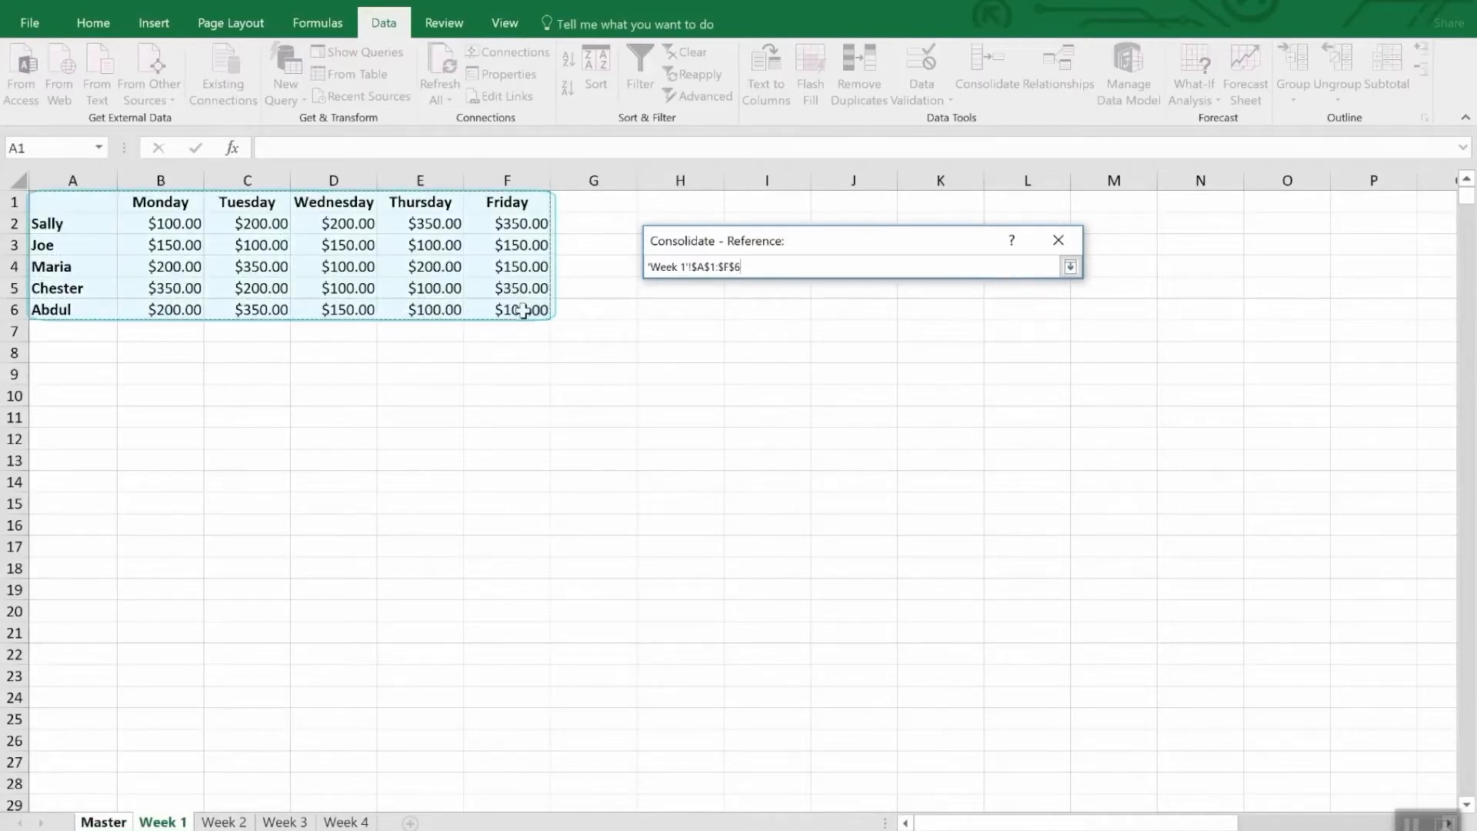
click(1071, 268)
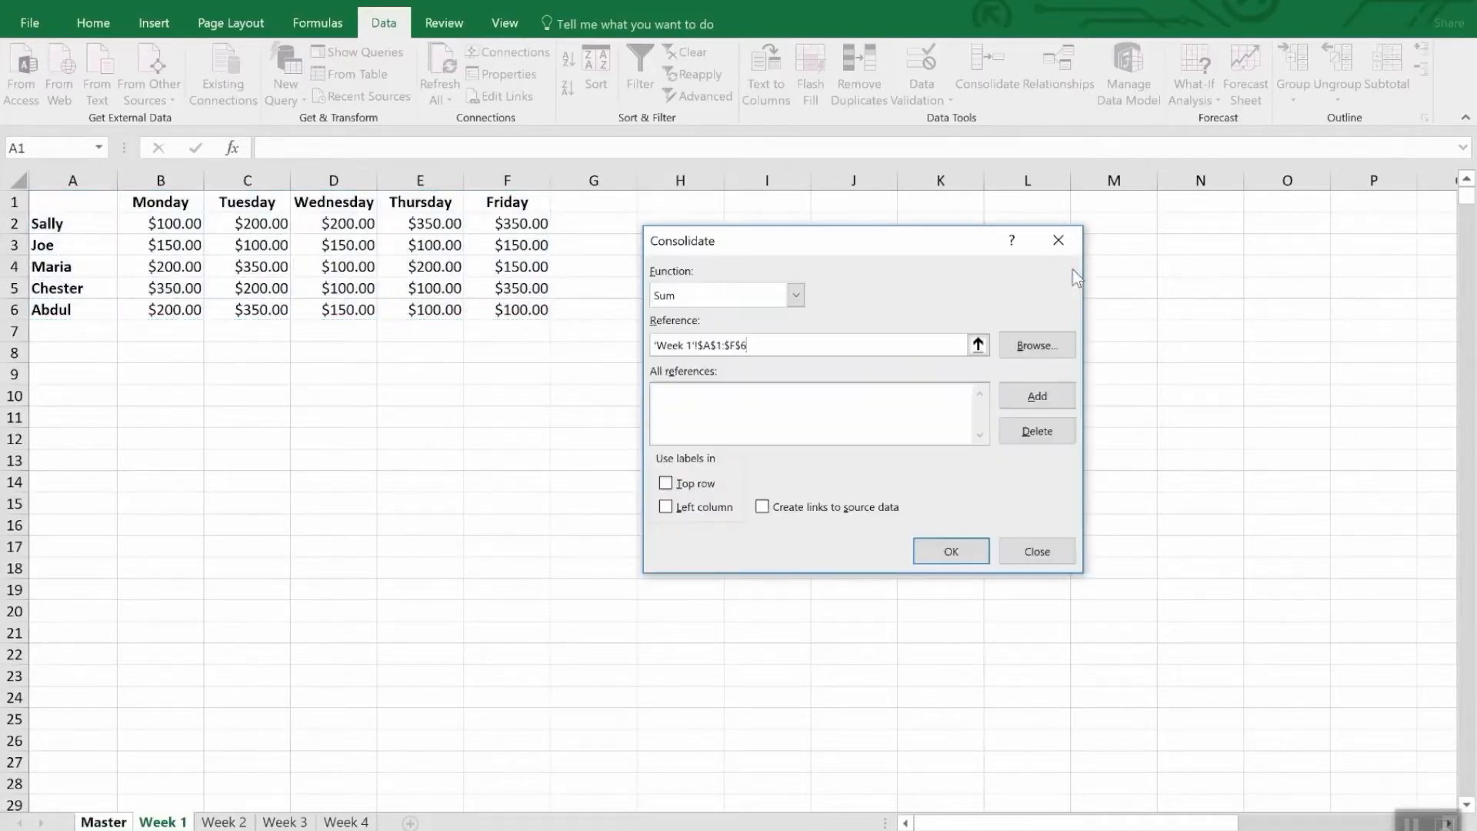
click(1023, 394)
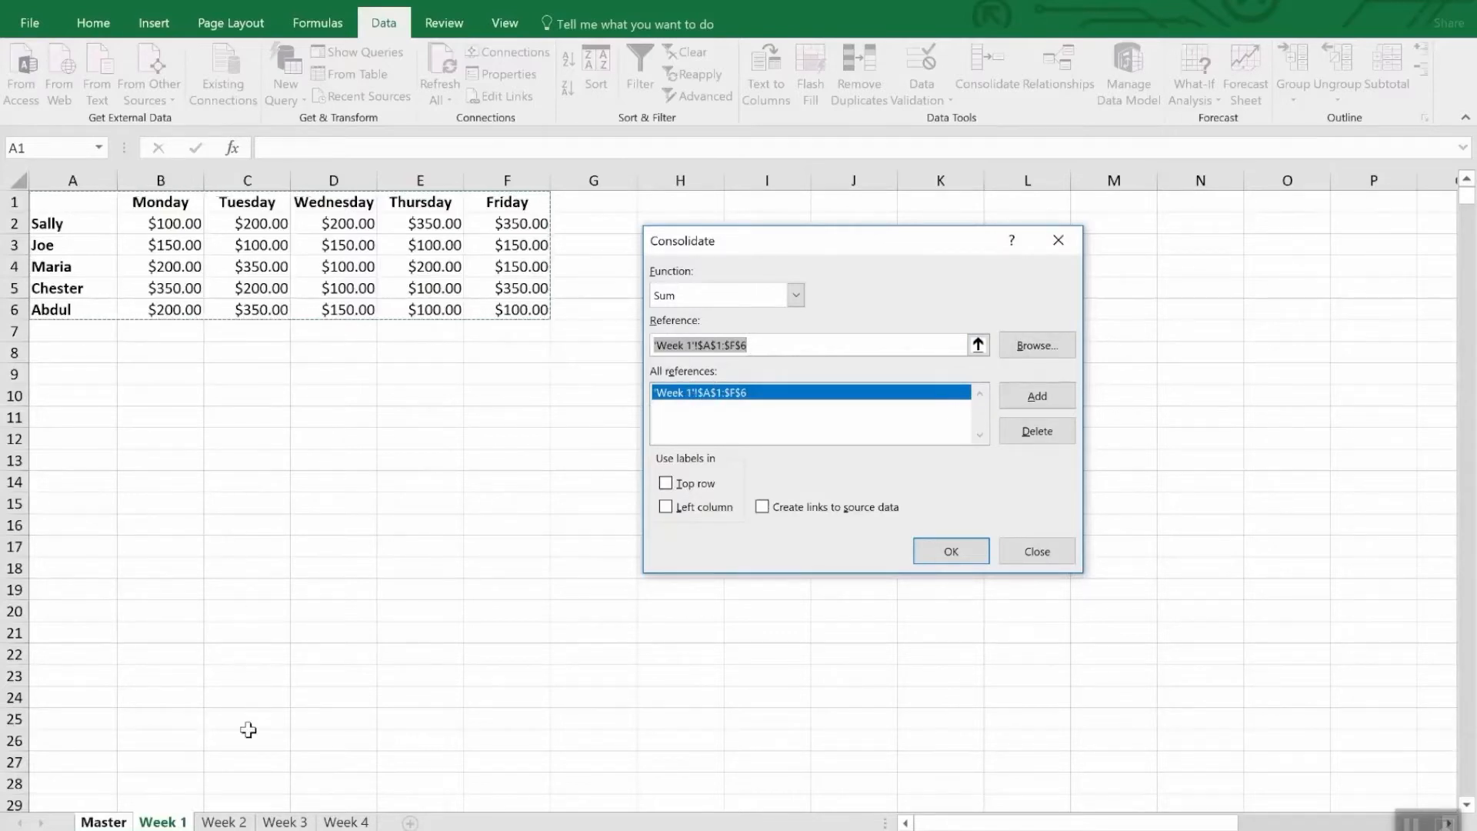
Add the range A1:F6 from the Week 2, Week 3 and Week 4 sheets to the consolidation references.
click(236, 823)
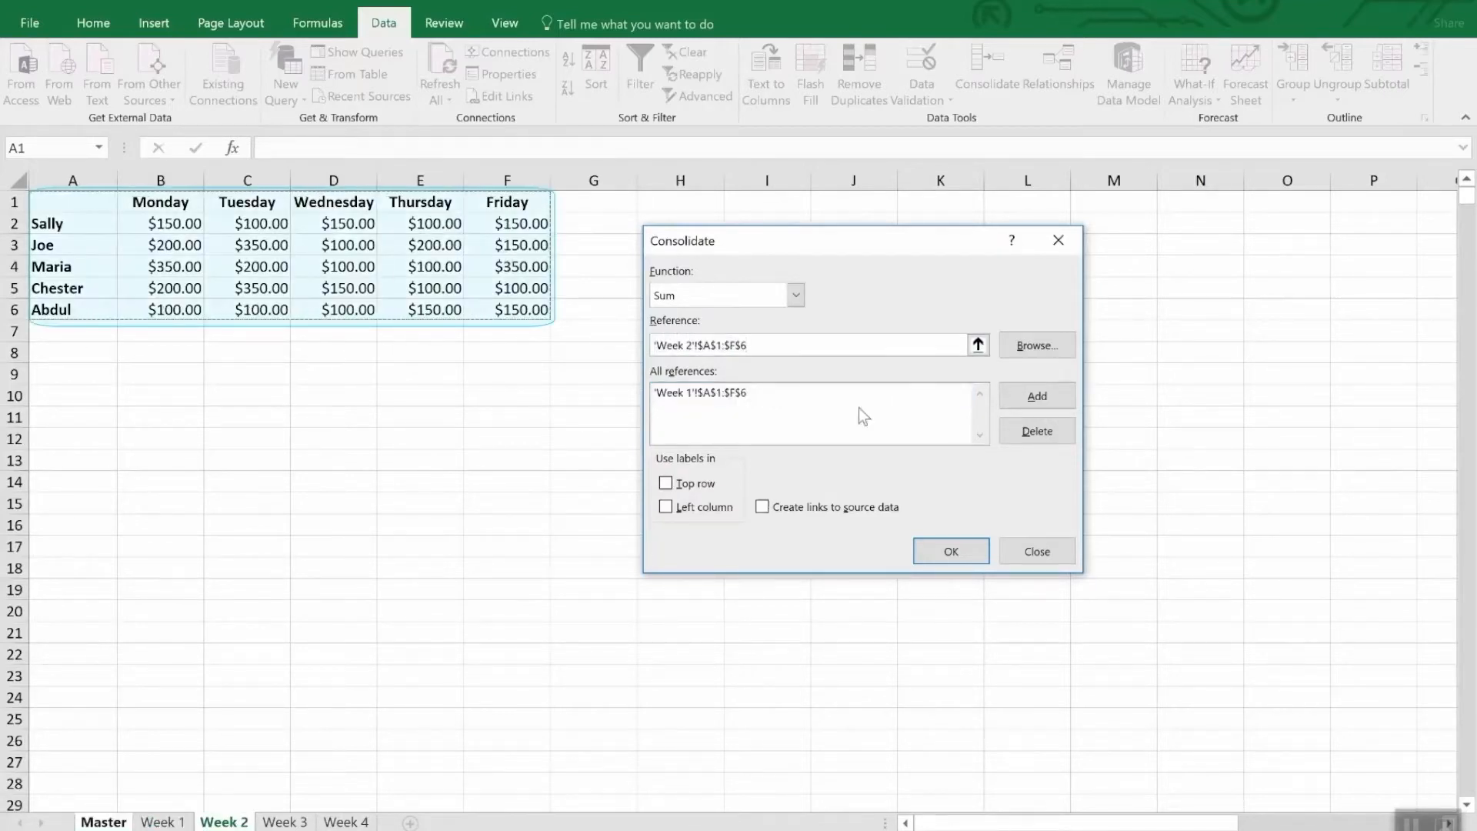
click(1028, 399)
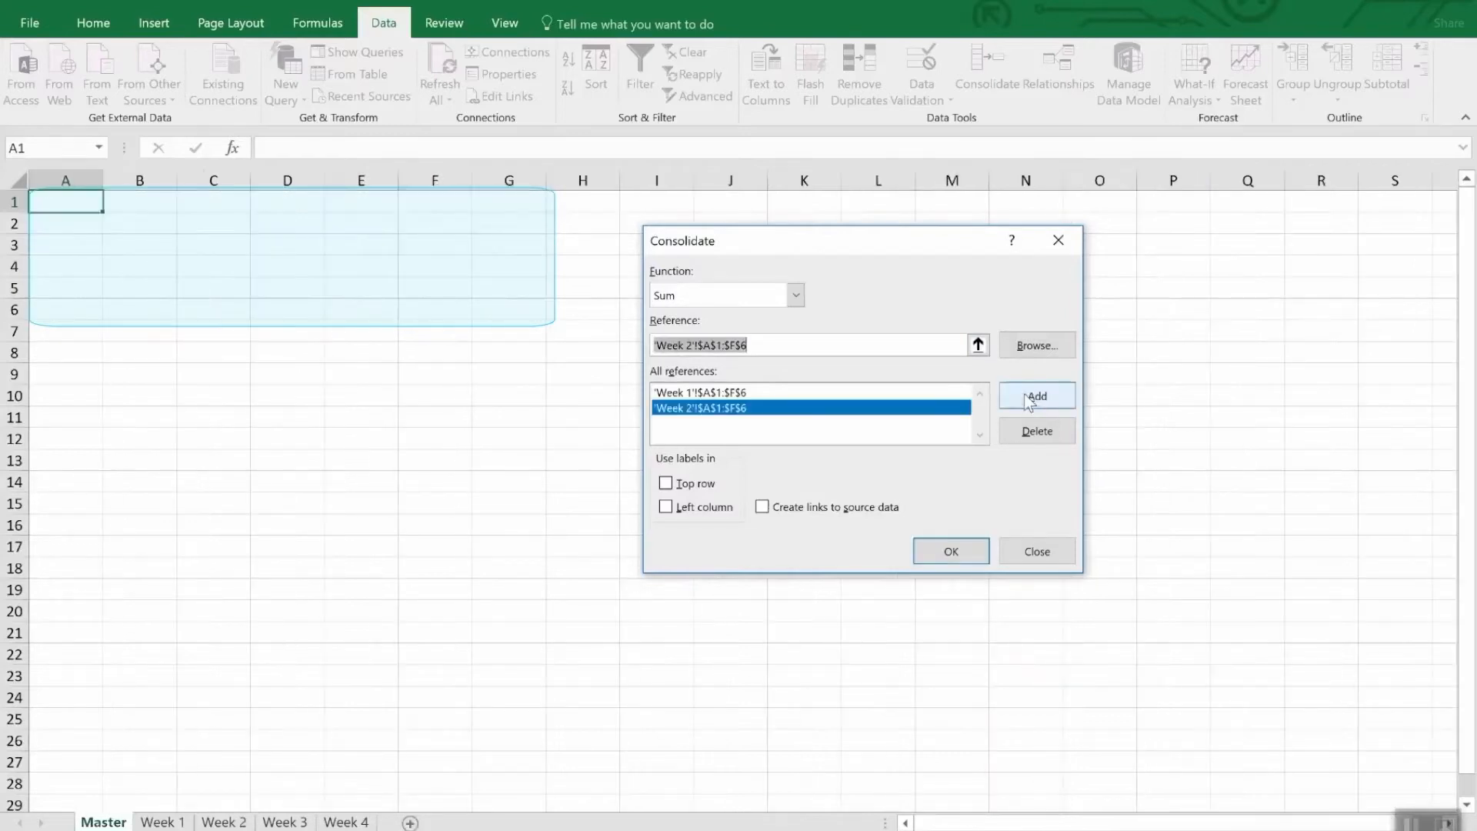
click(284, 821)
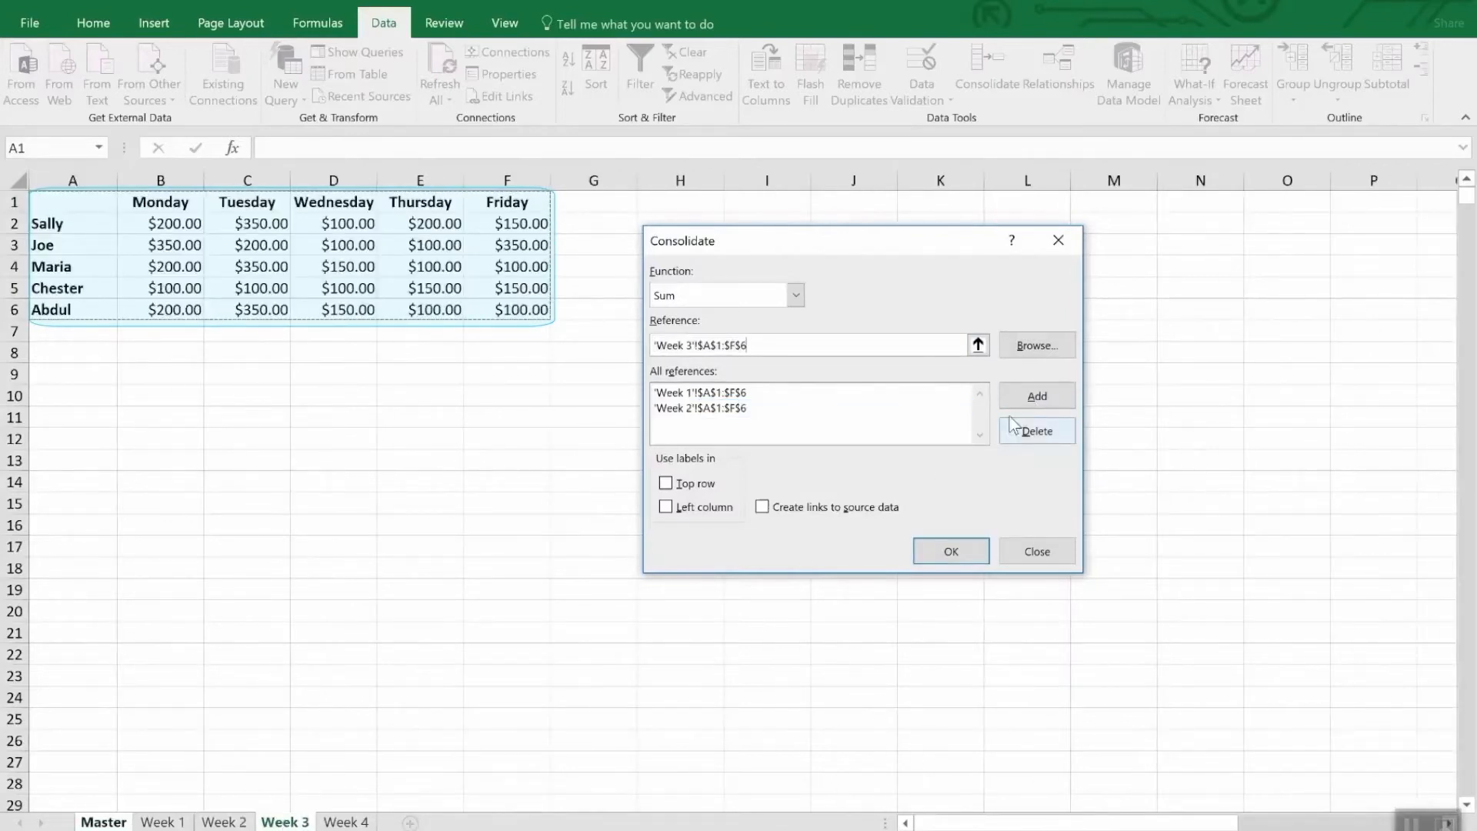
click(1031, 395)
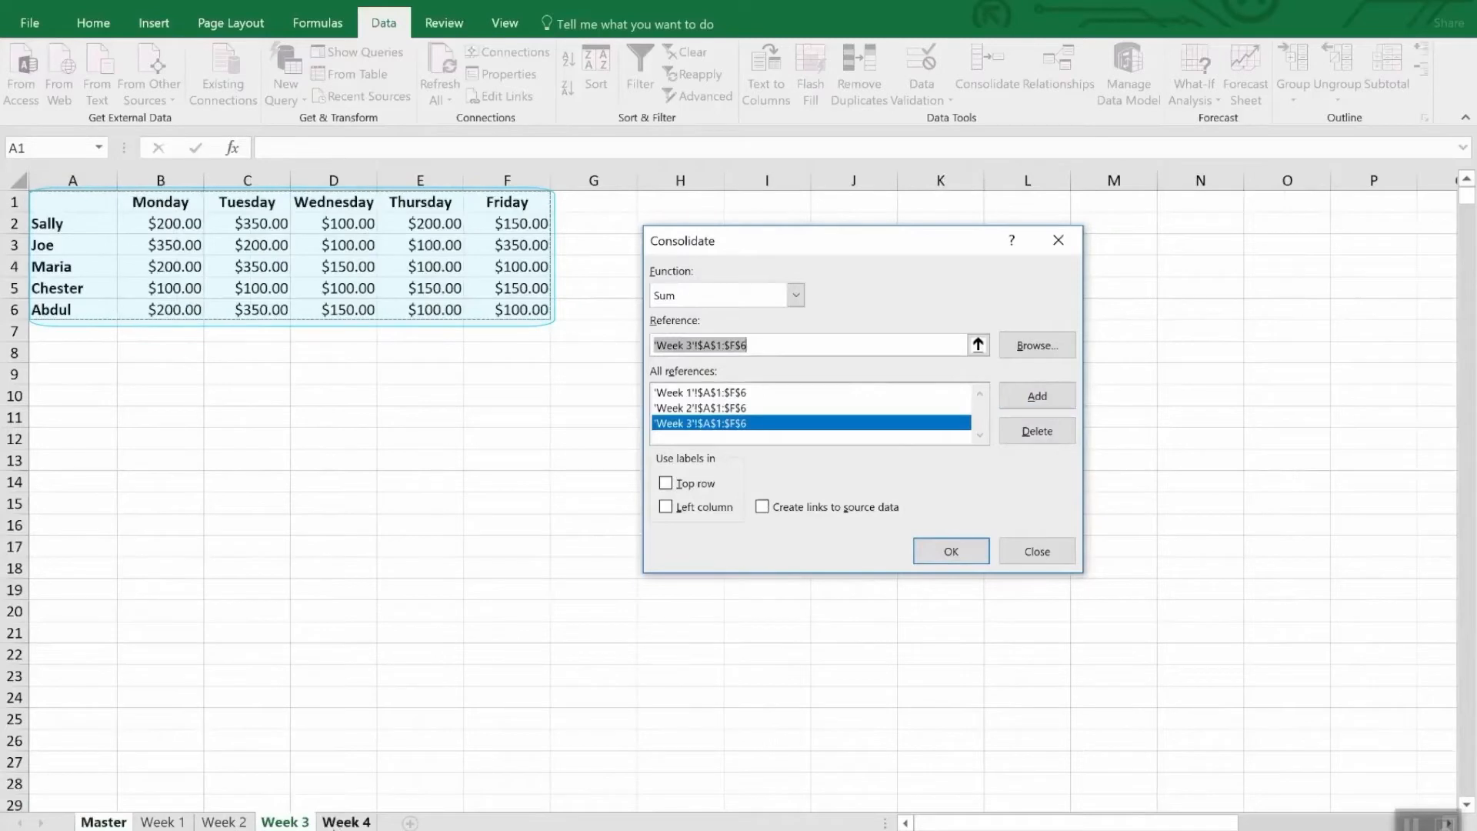
click(346, 821)
click(1066, 396)
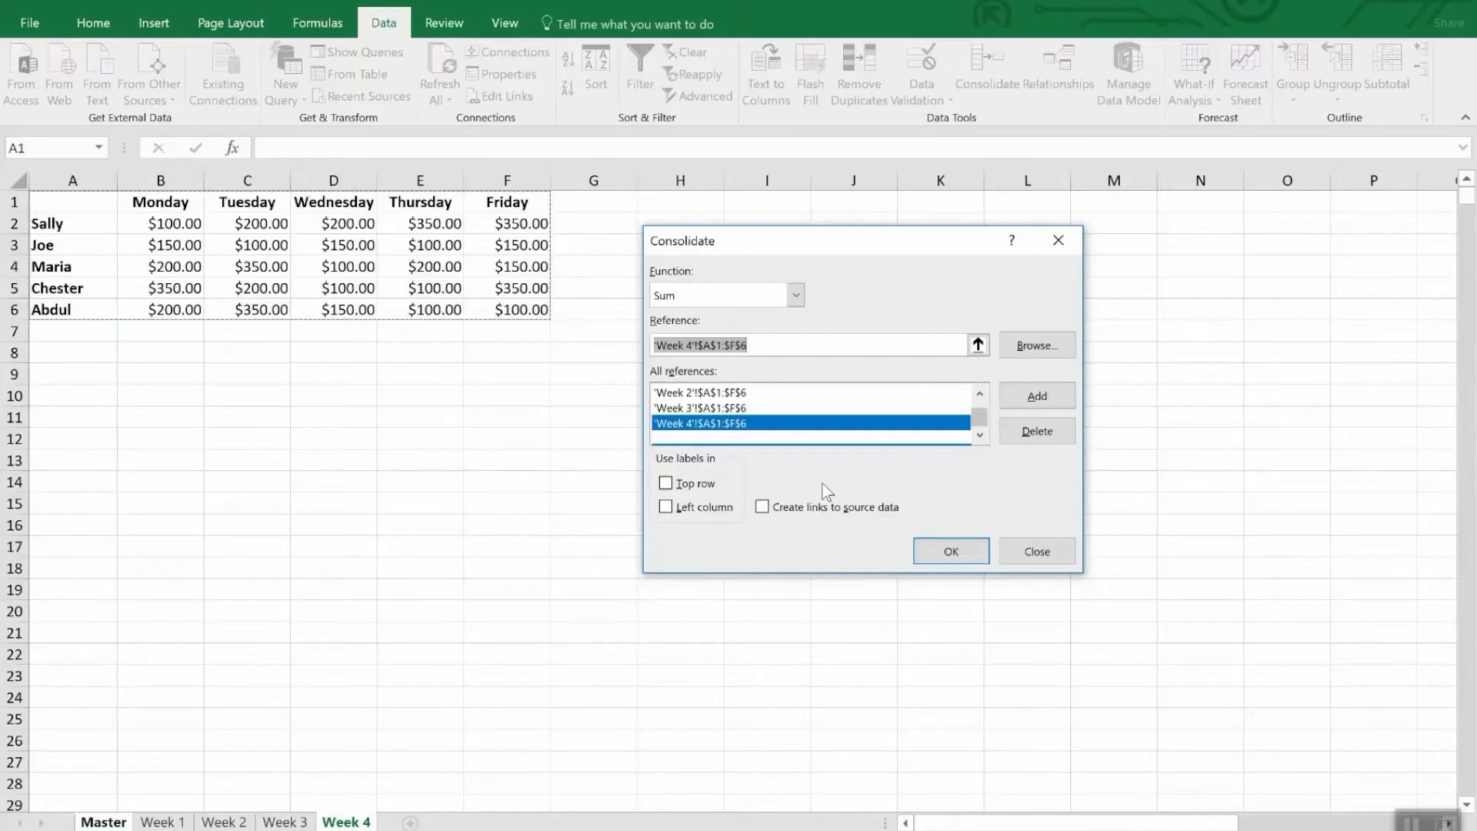
Run the consolidation with labels from the top row and left column and with links to the source data.
click(704, 485)
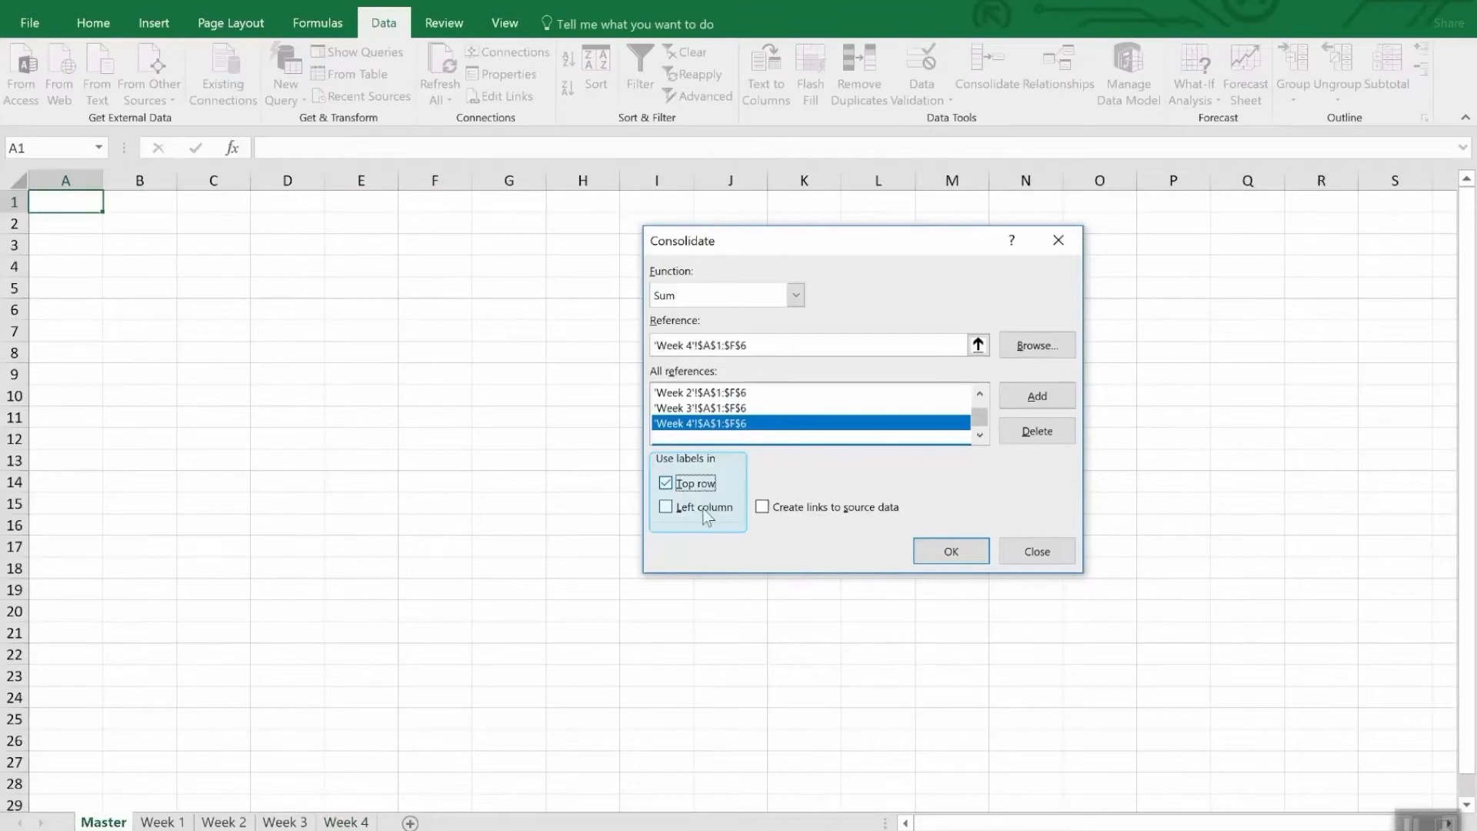
click(705, 510)
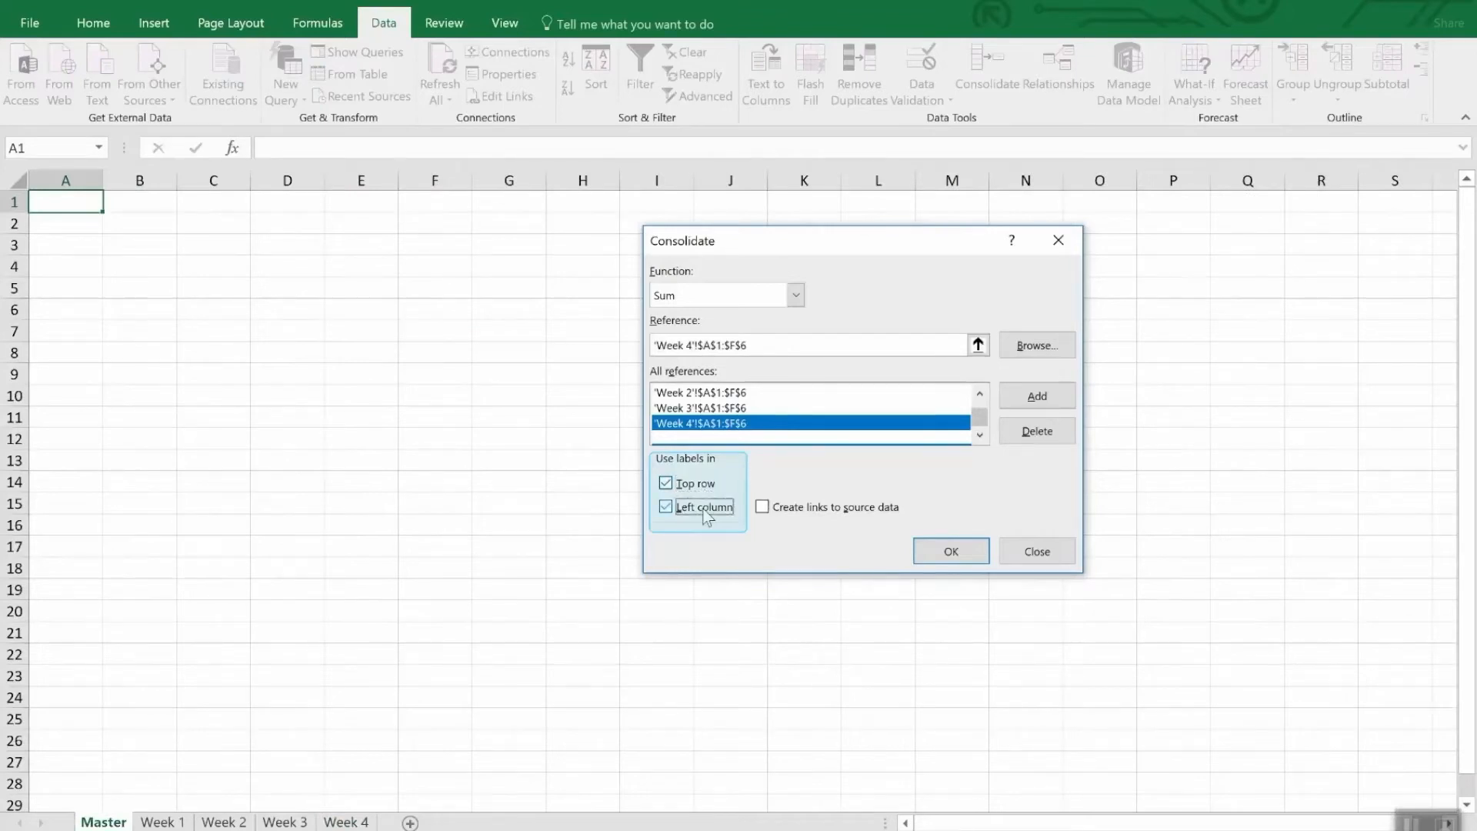
click(838, 513)
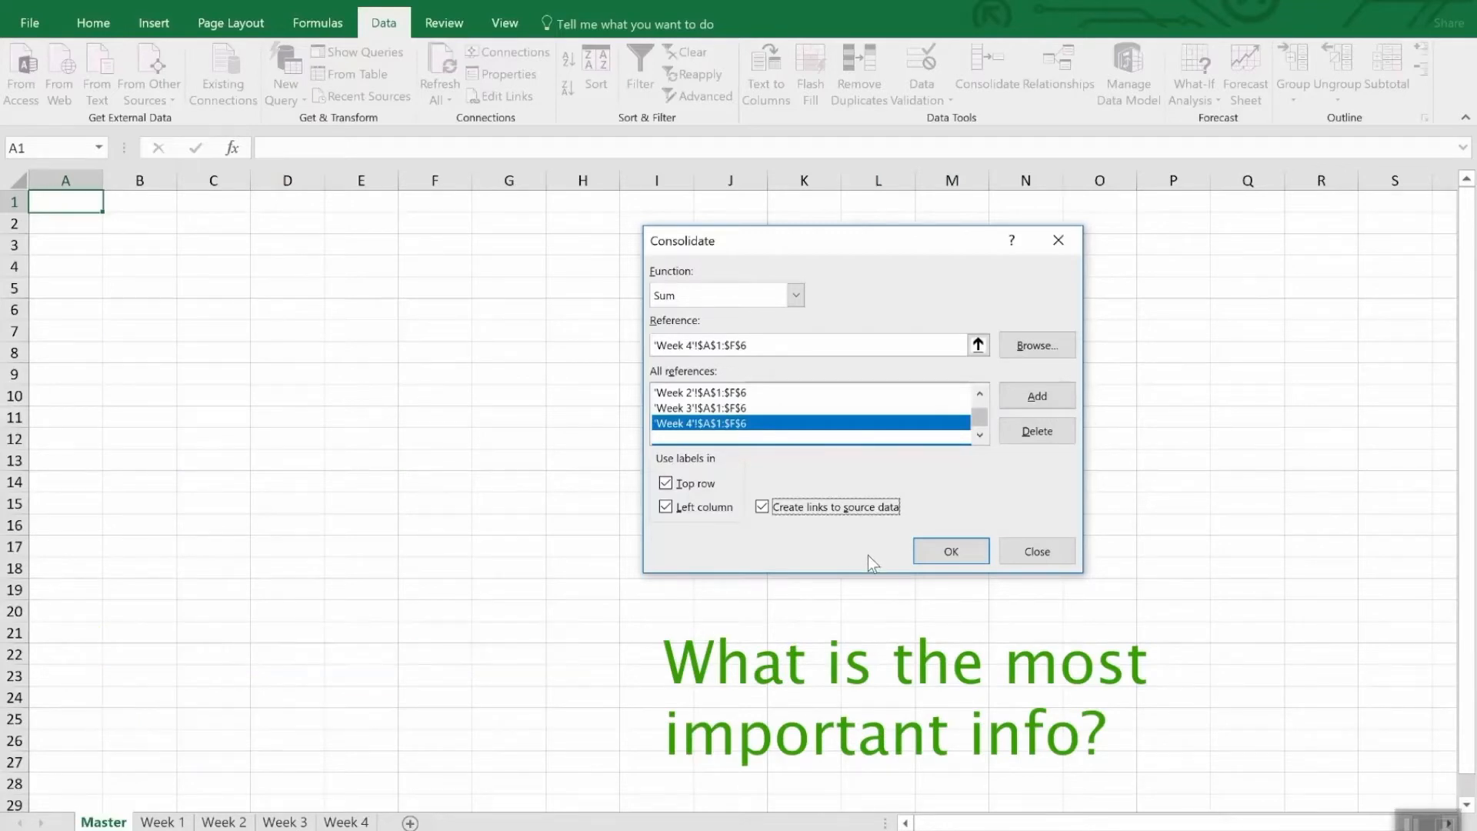
click(938, 560)
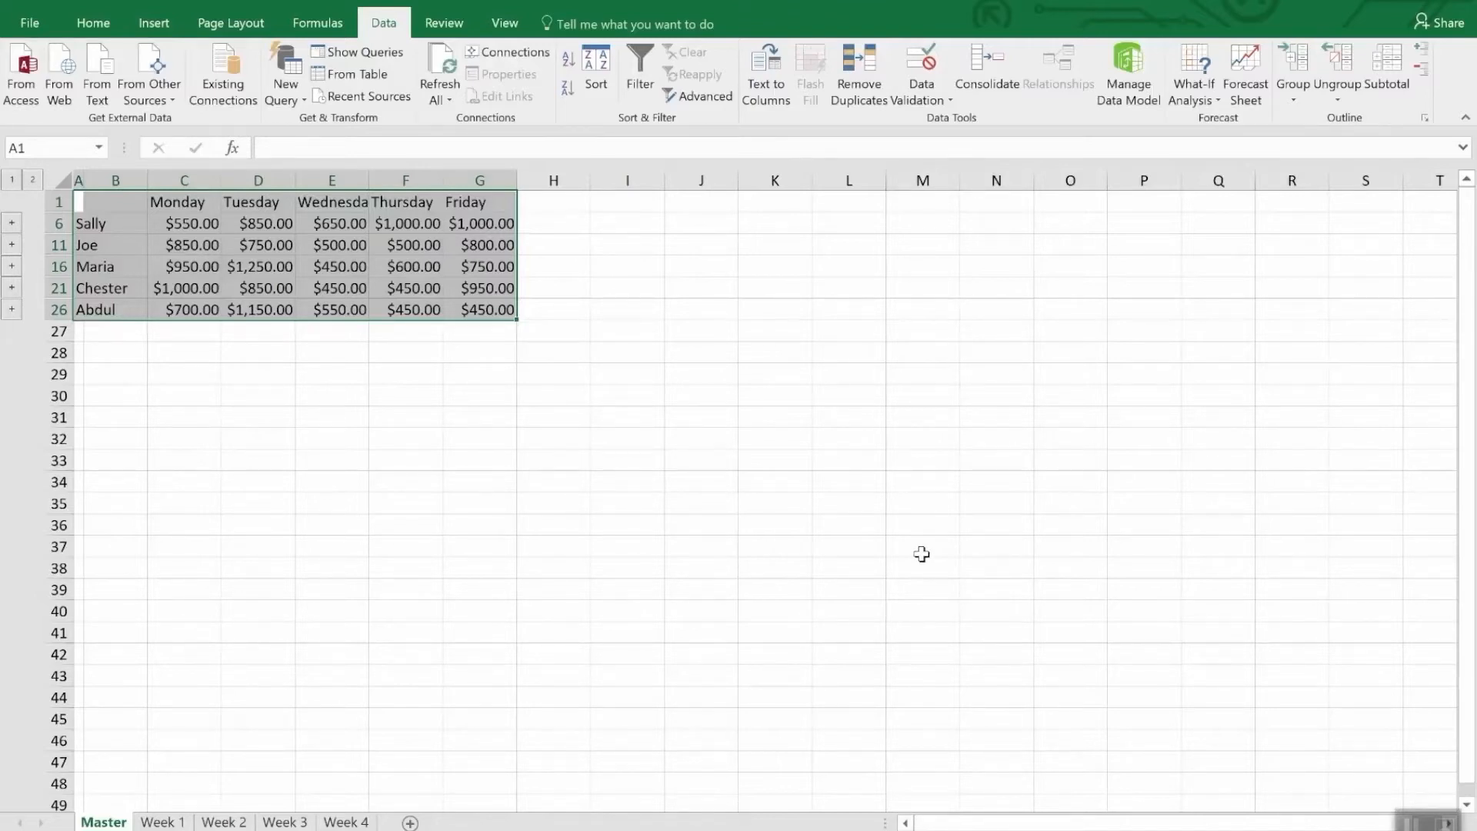
click(922, 554)
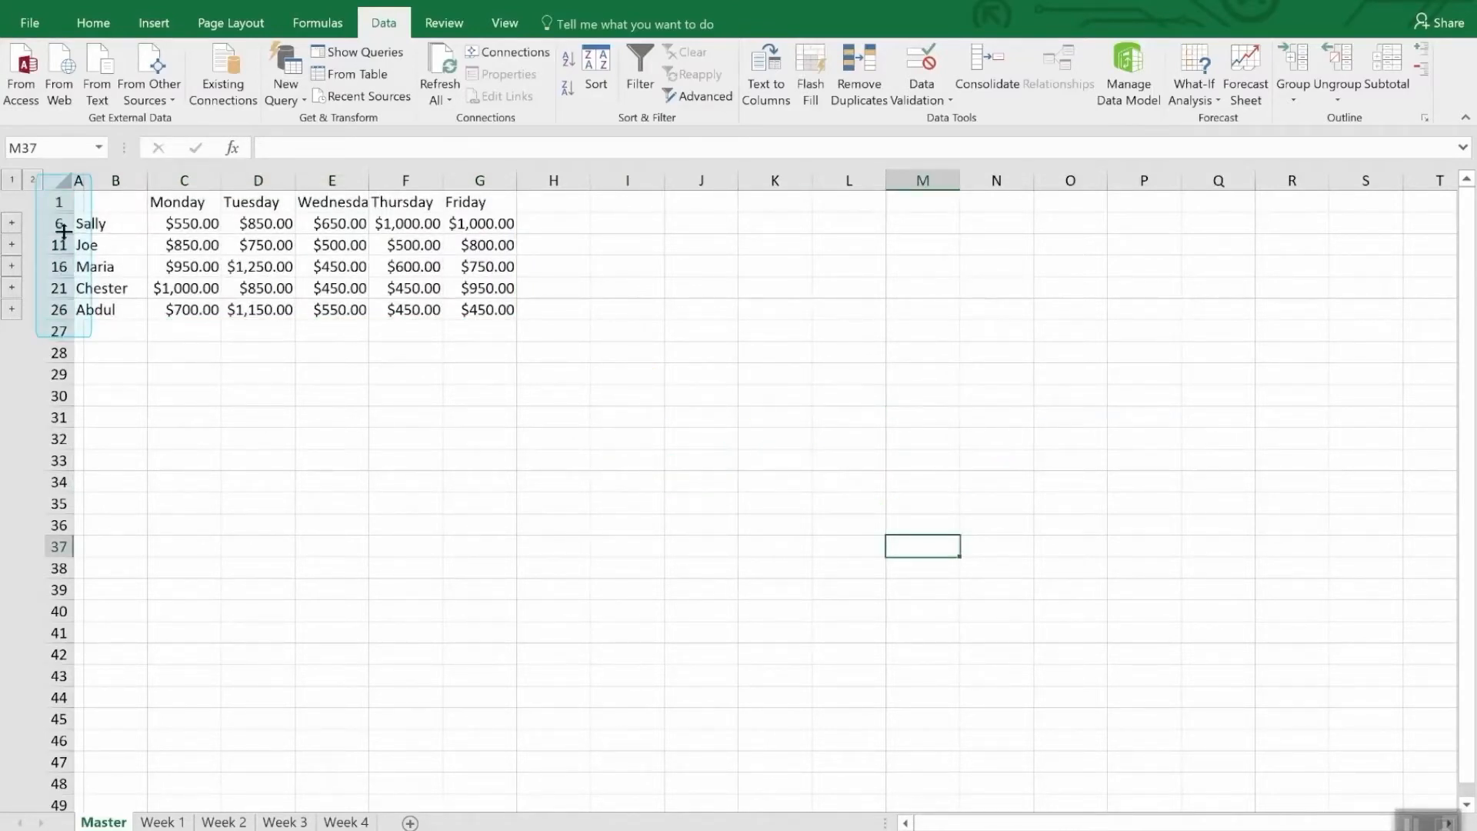
Unhide the weekly detail rows within rows 1 to 26 of the Master sheet.
drag(60, 201, 50, 313)
right_click(51, 314)
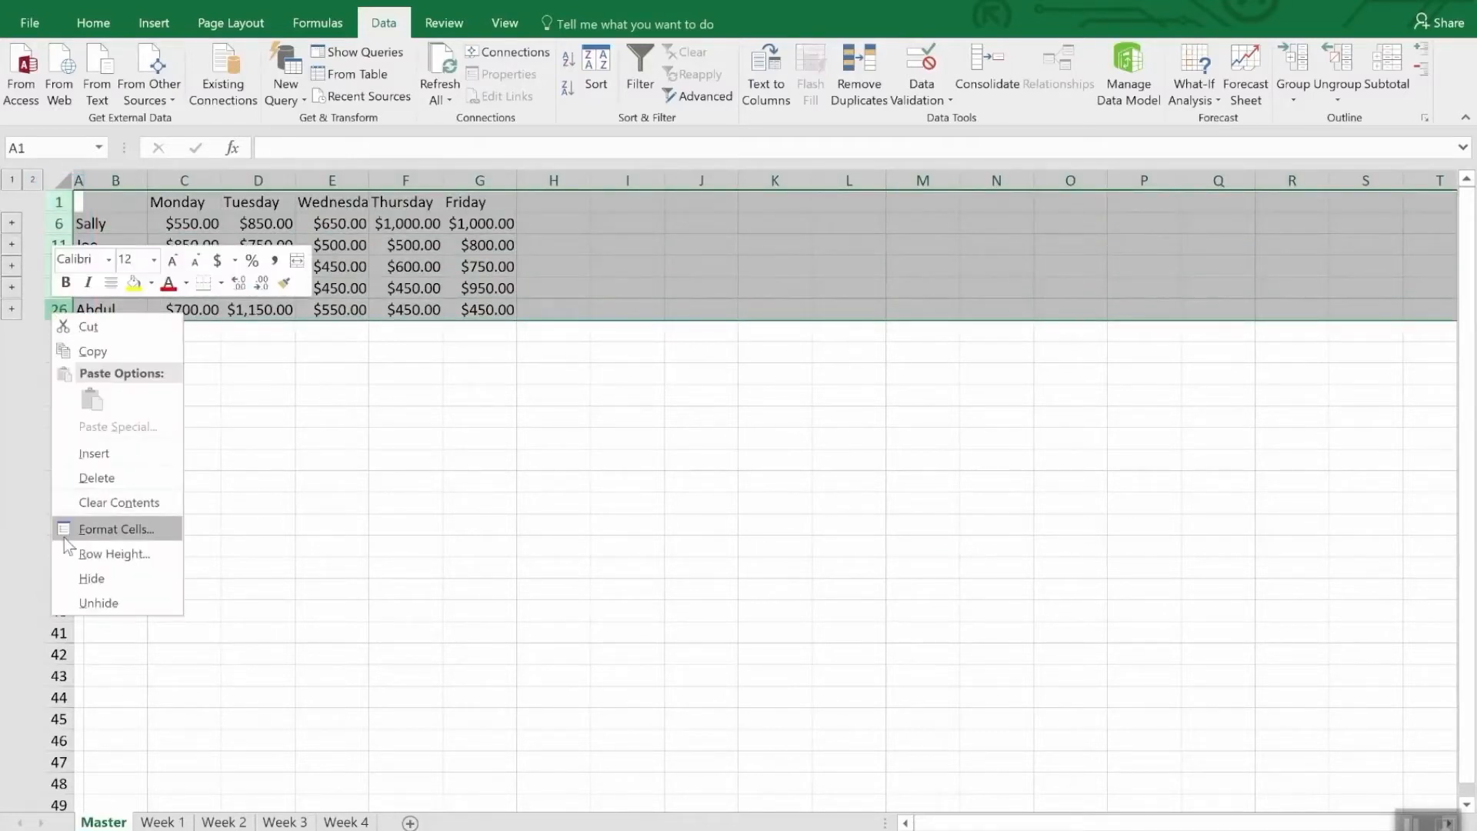
click(85, 603)
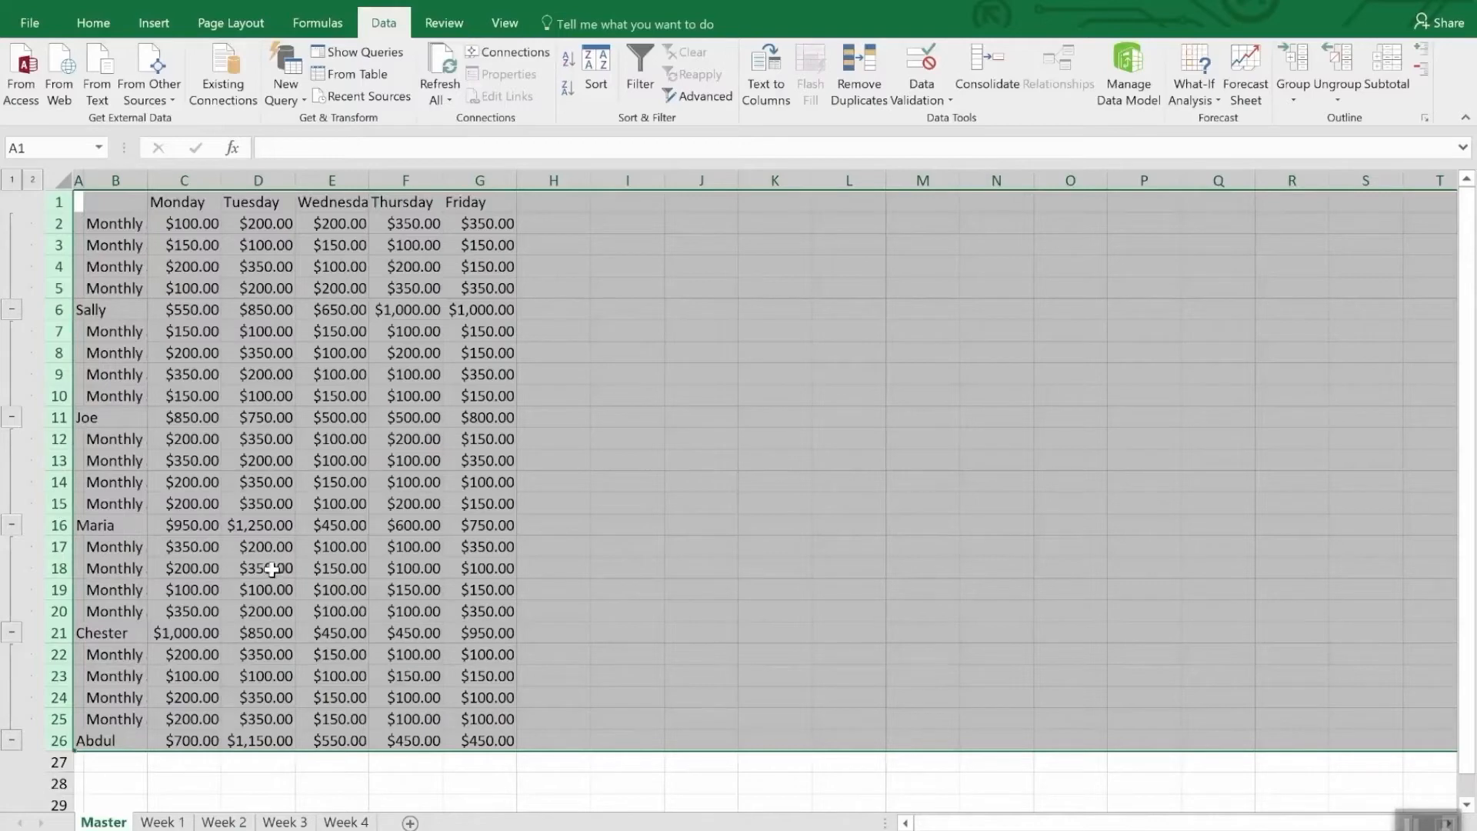
click(329, 781)
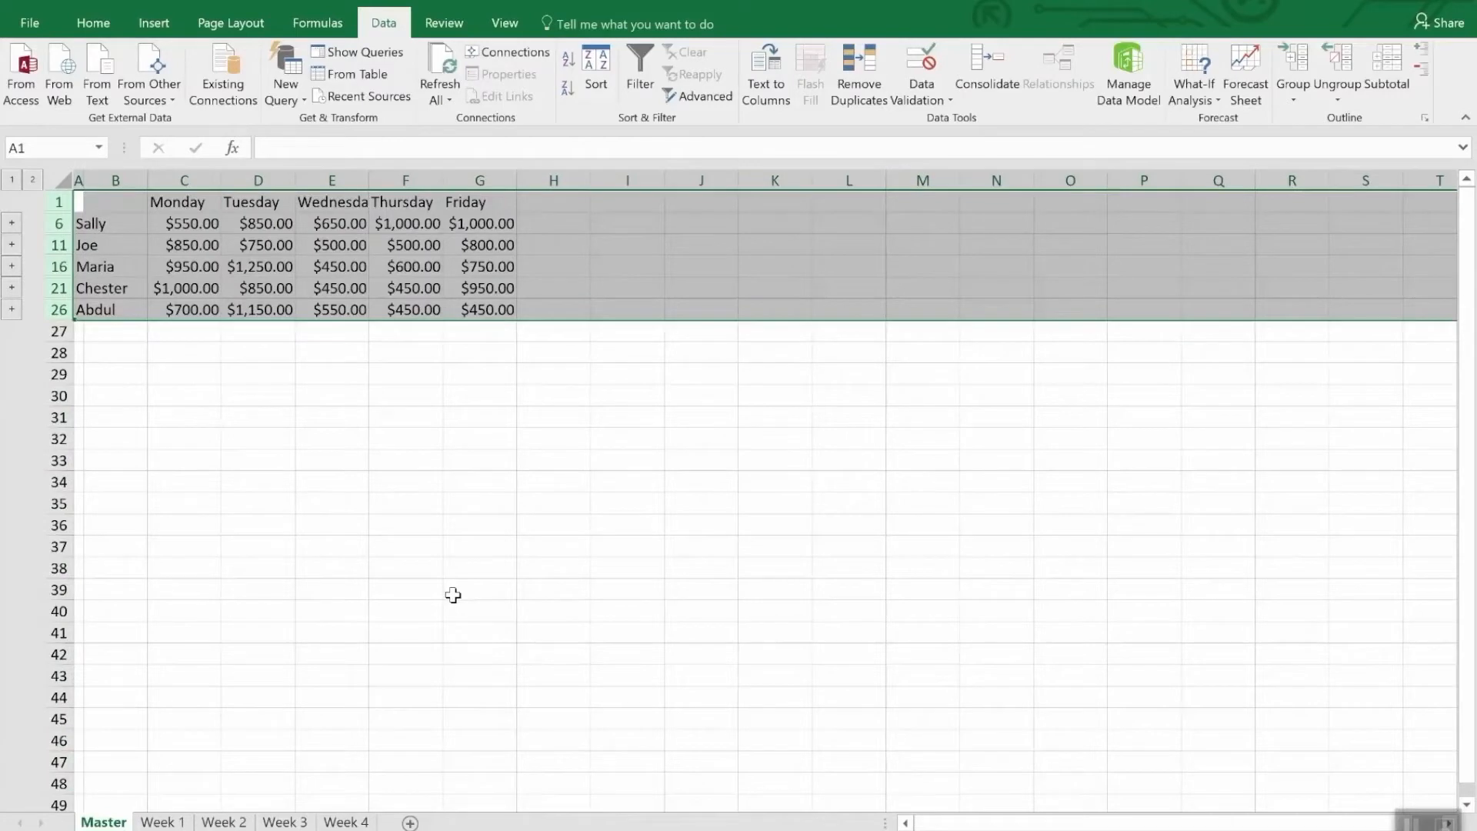
click(397, 402)
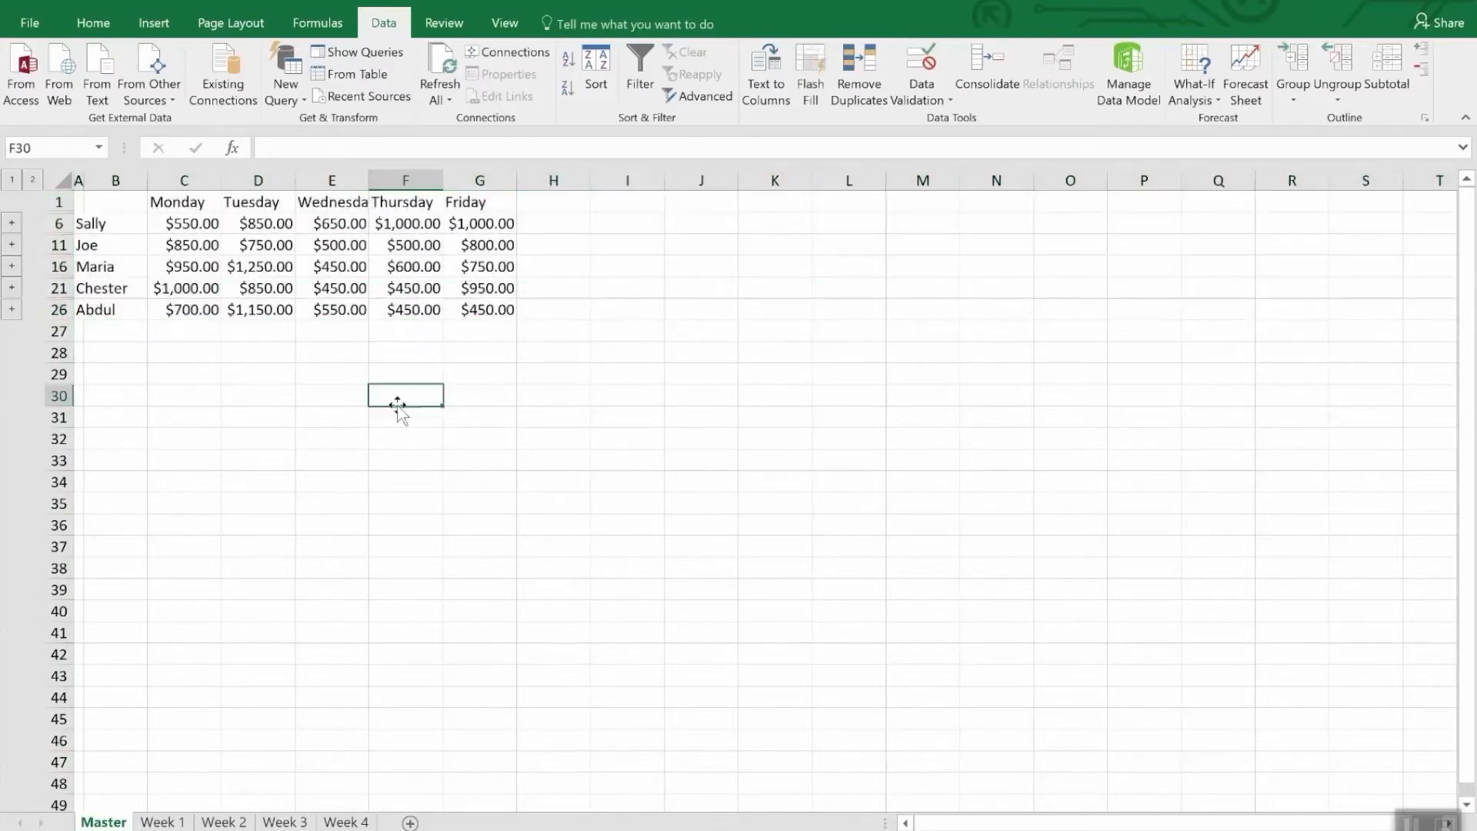
Set cell E2 on the Week 4 sheet to 3500 and check the linked Thursday total in F6 of the Master sheet.
click(428, 223)
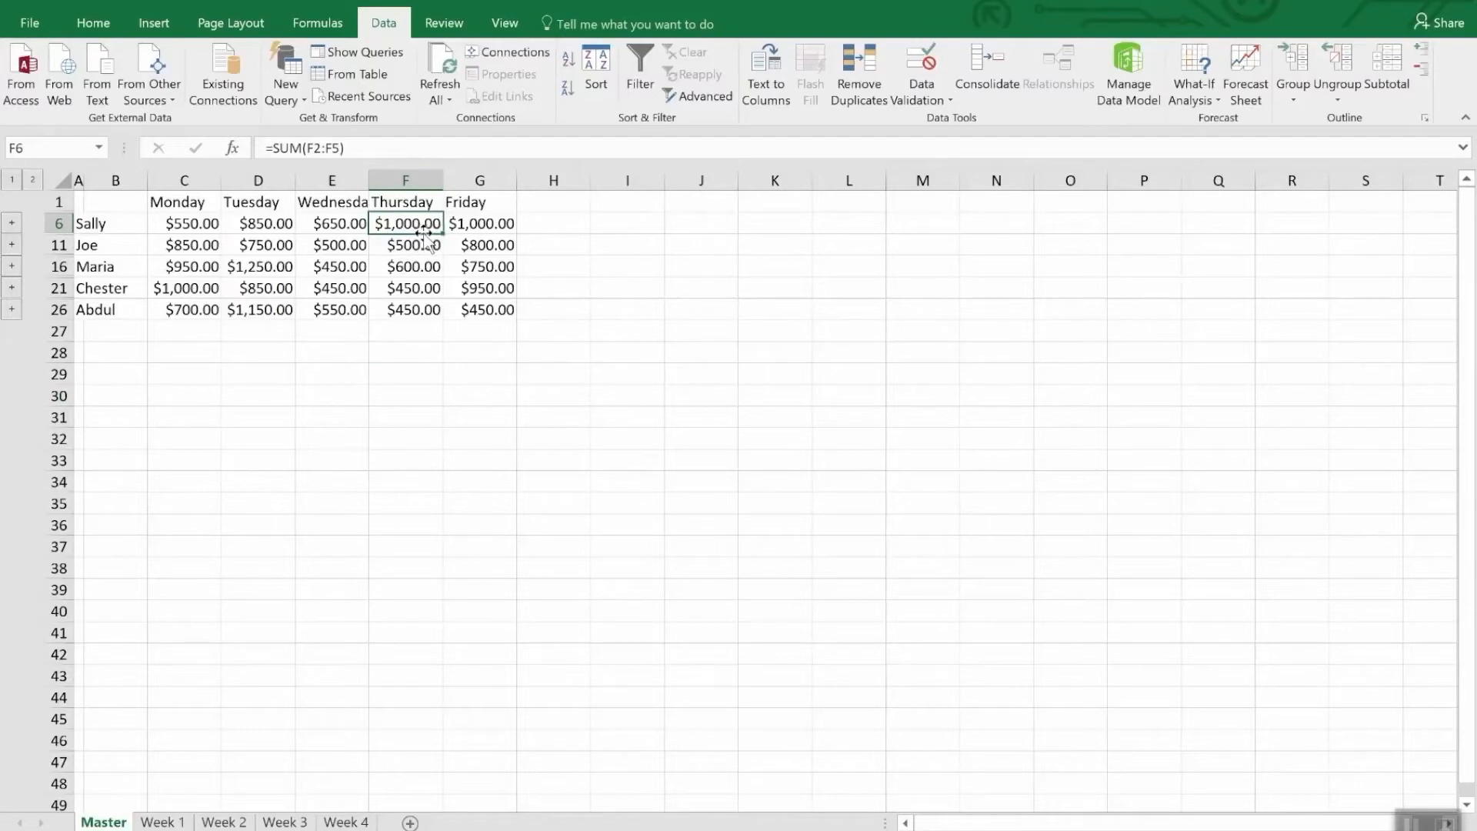
click(344, 822)
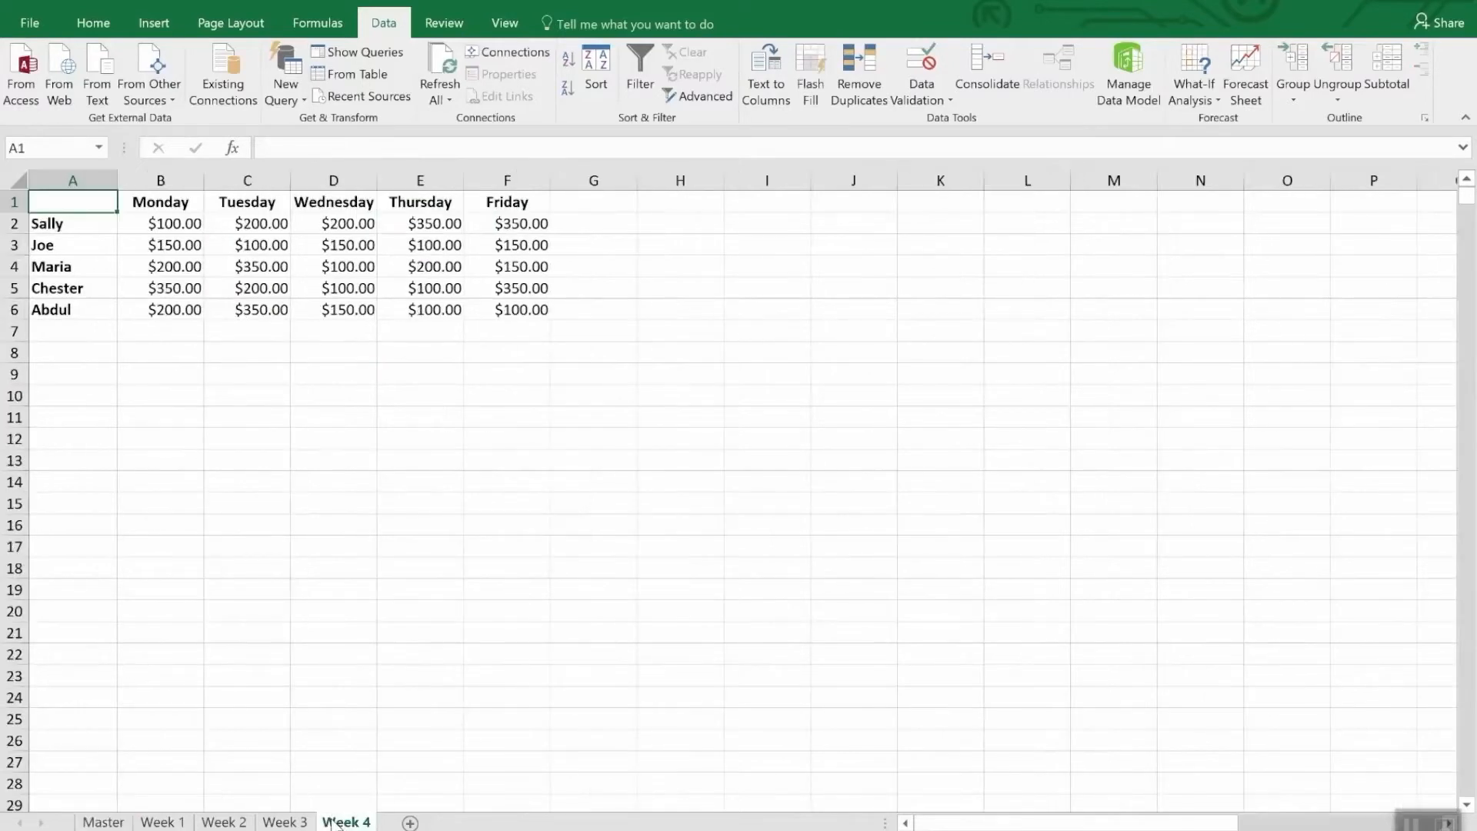
click(435, 225)
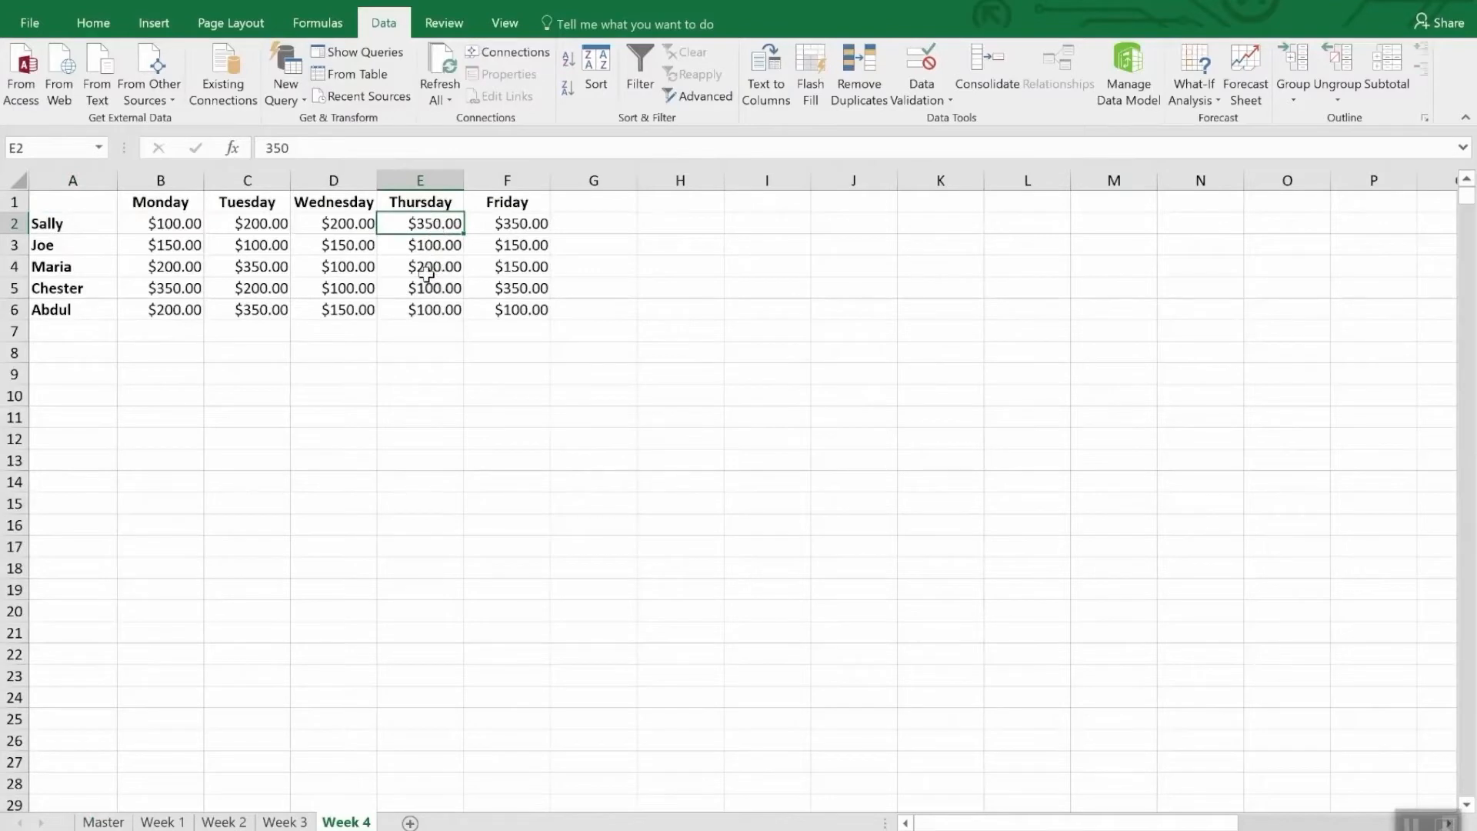
text(35)
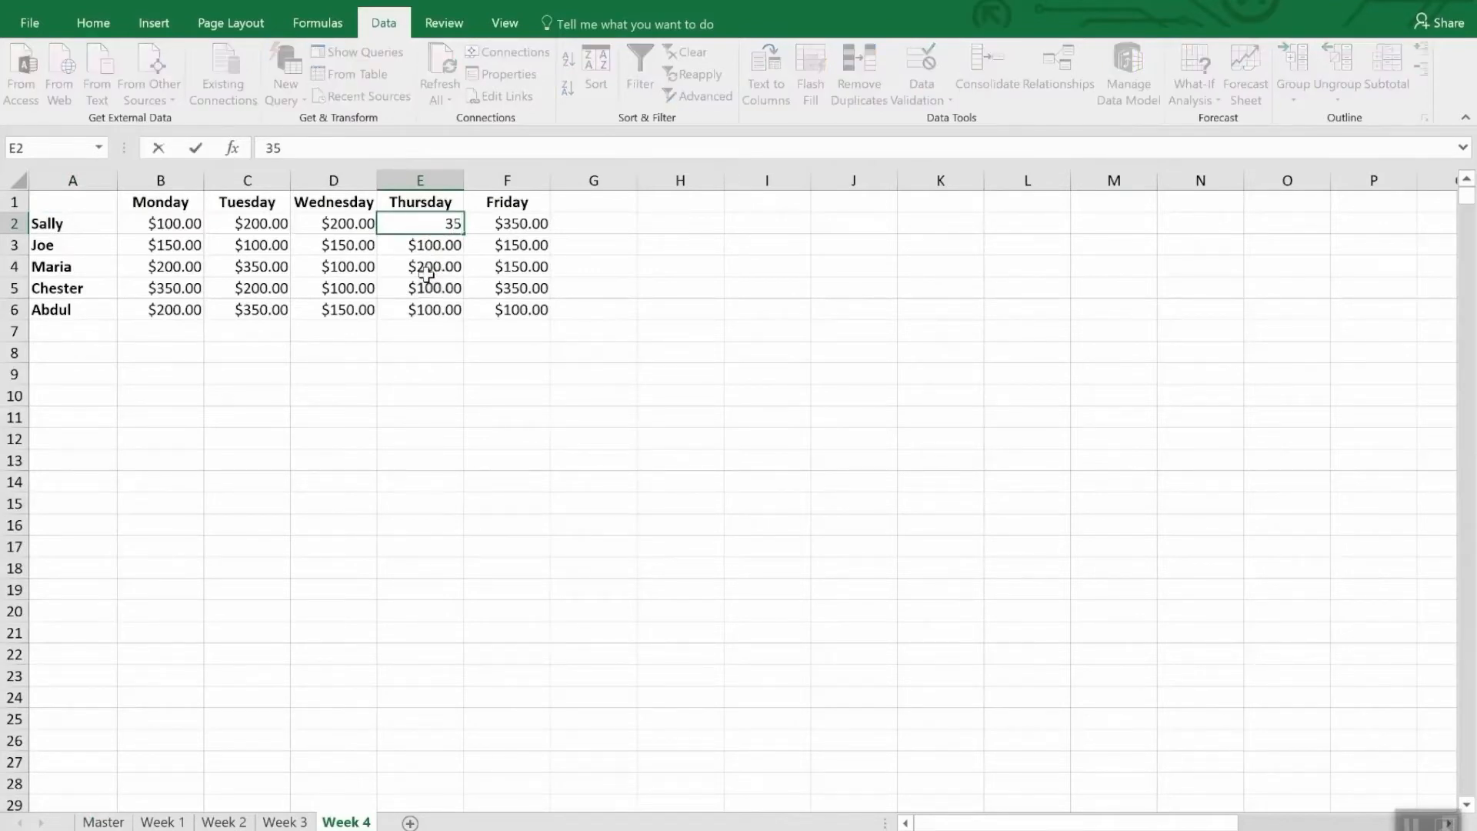
text(00.)
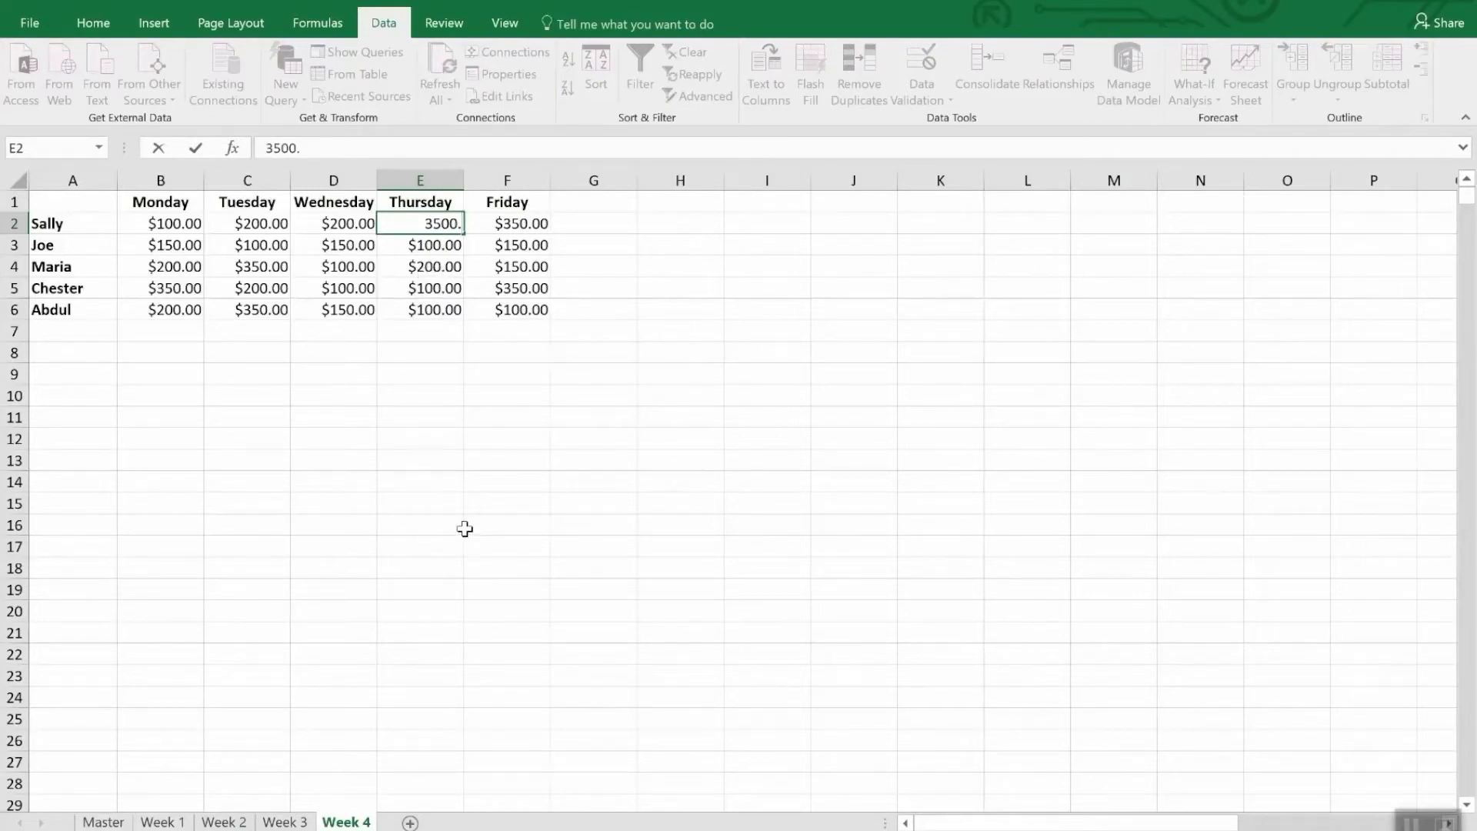
key(Return)
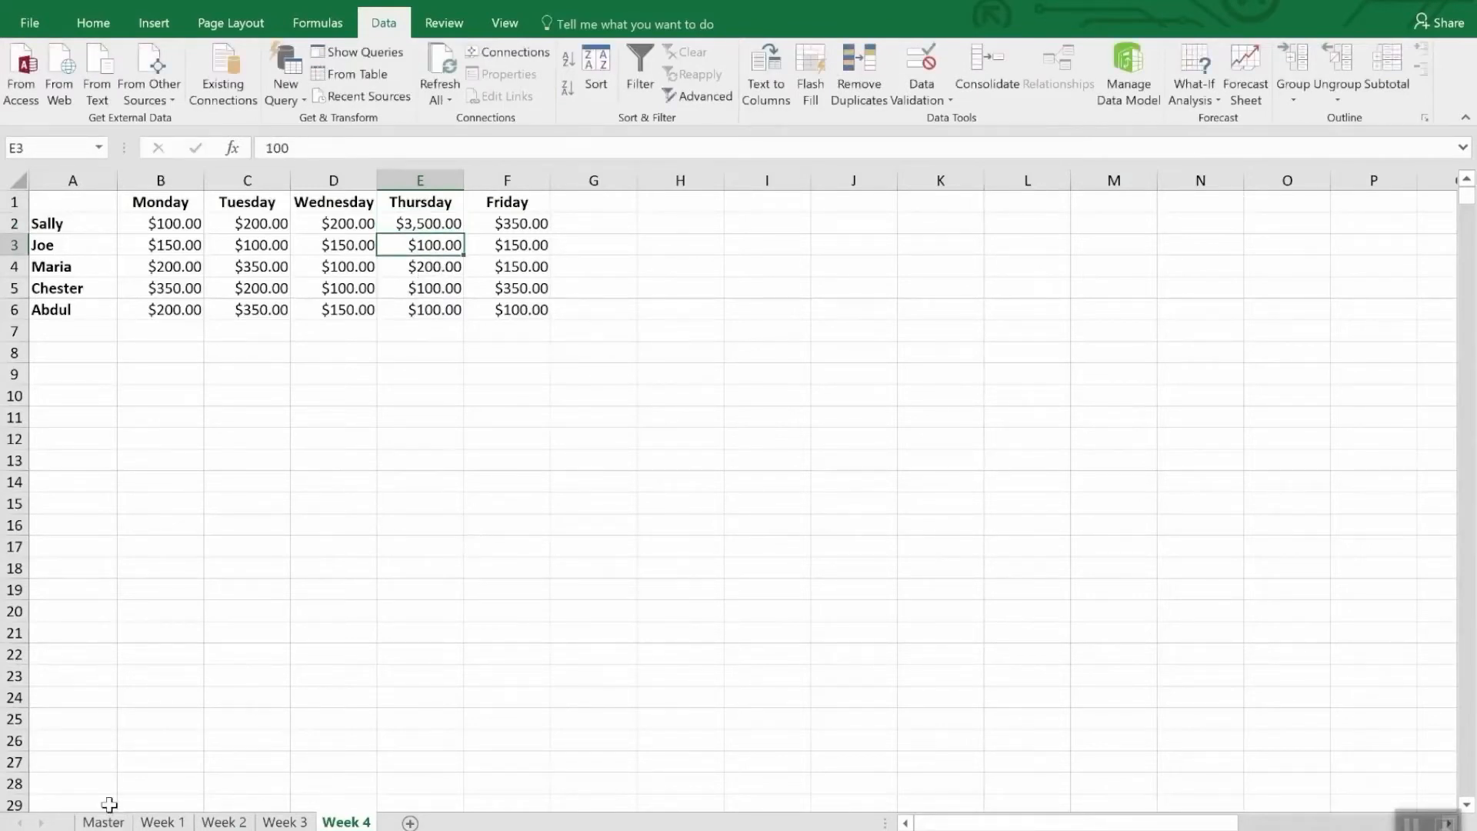
click(105, 820)
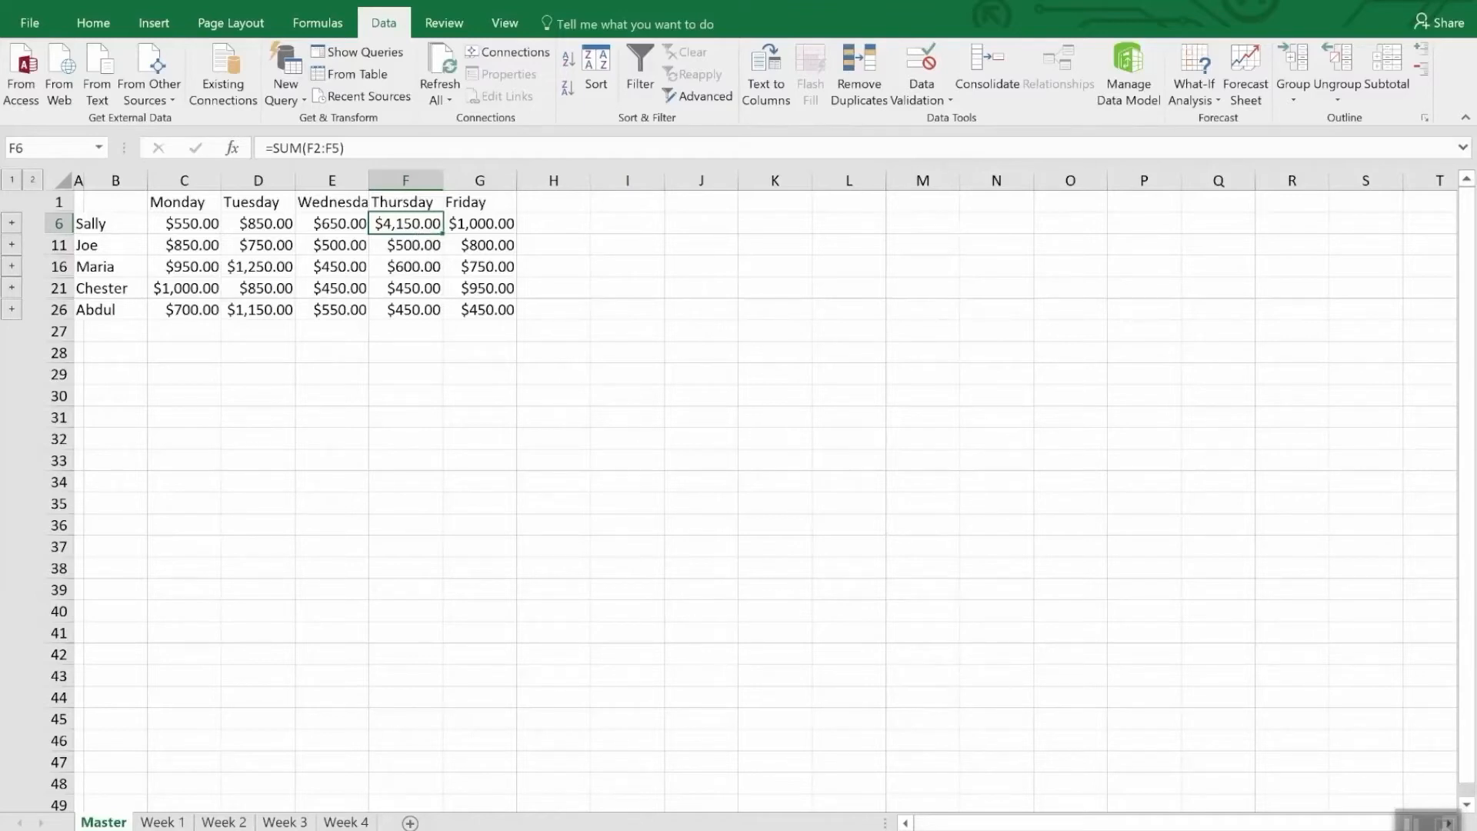
click(998, 65)
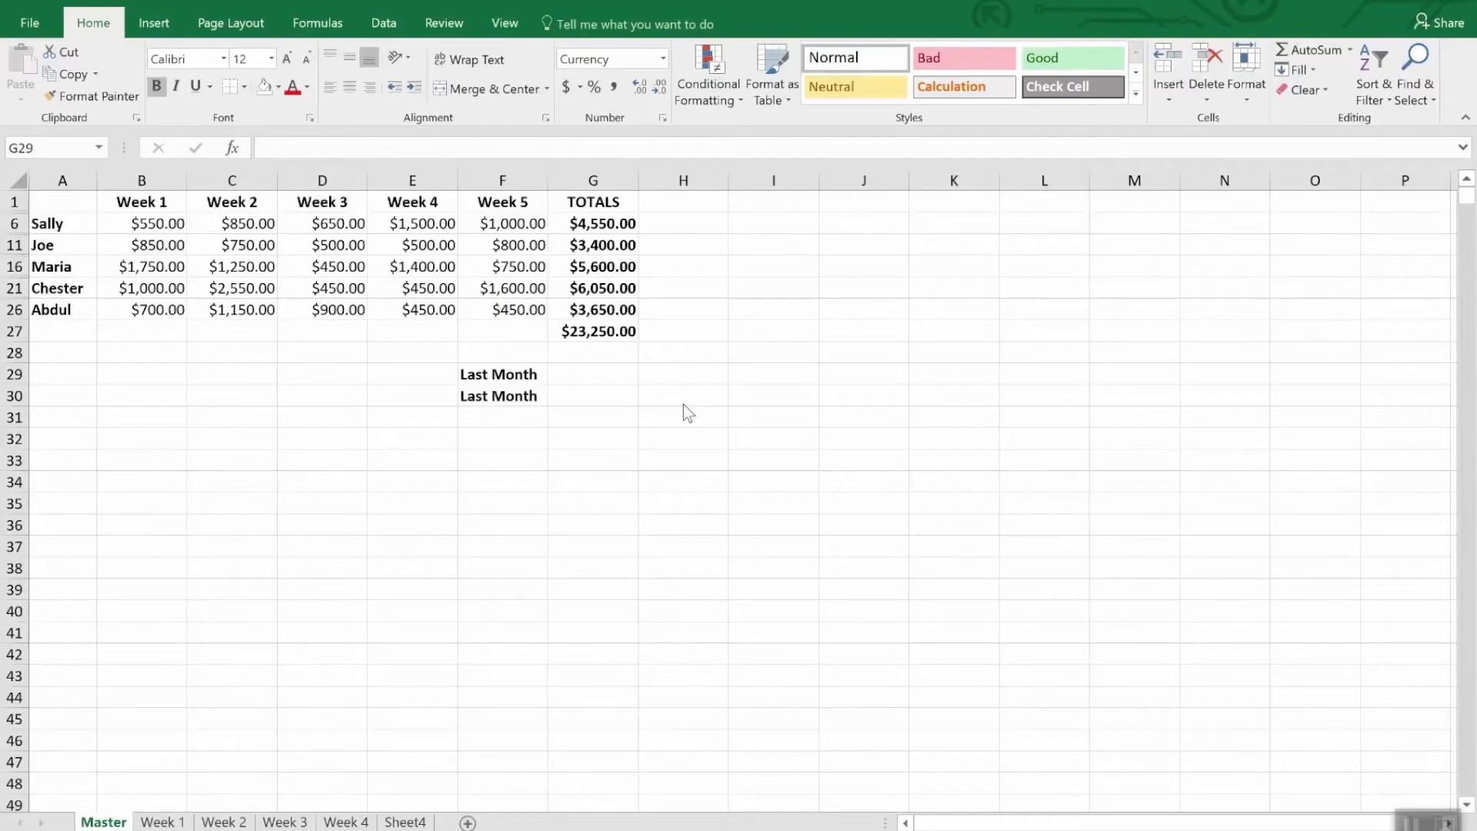
In G29 of the Monthly Sales 2 Master sheet, enter a formula linking to G47 on the Master sheet of the Monthly Sales workbook.
click(570, 373)
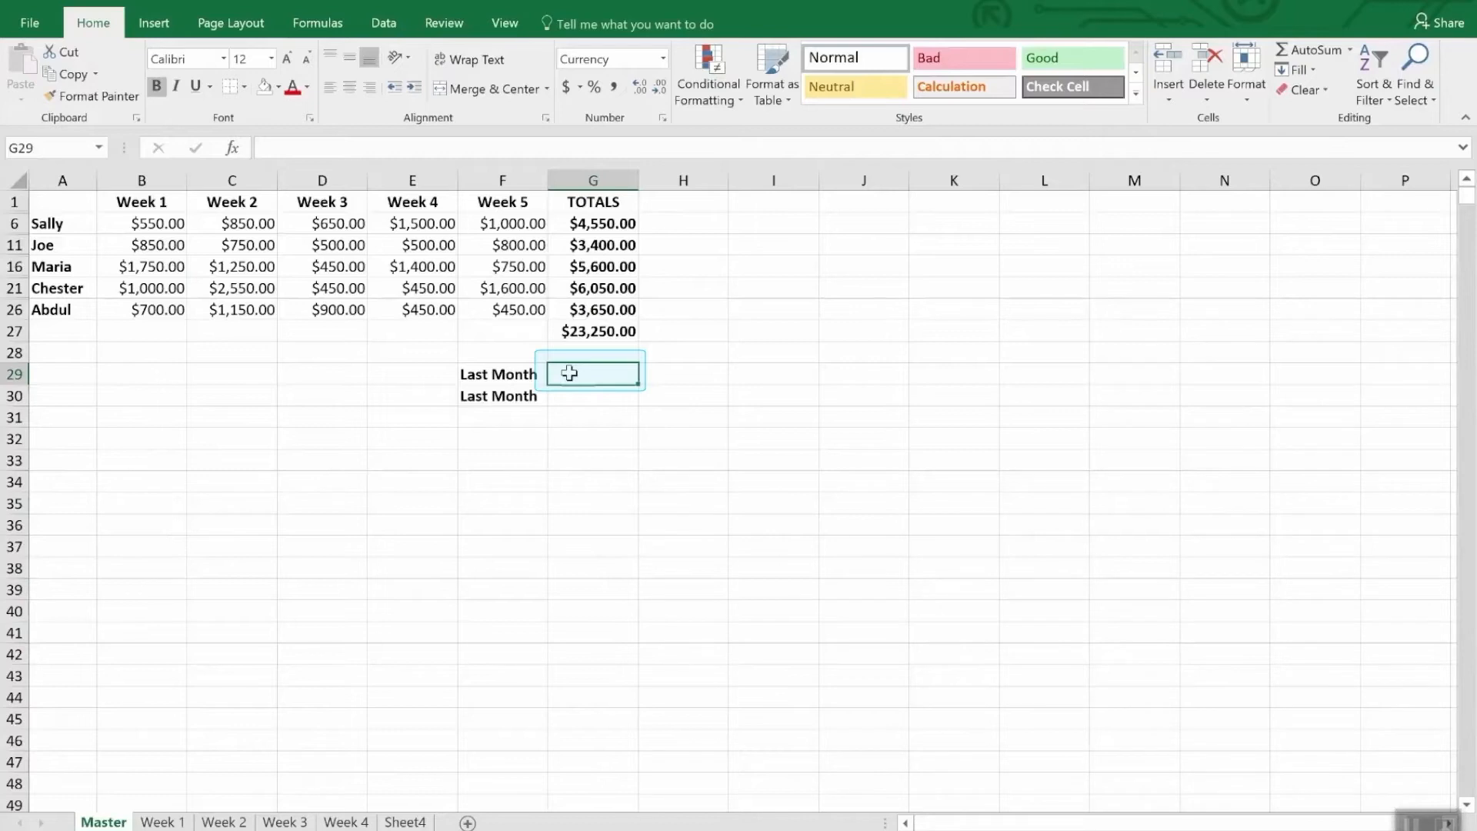
text(=)
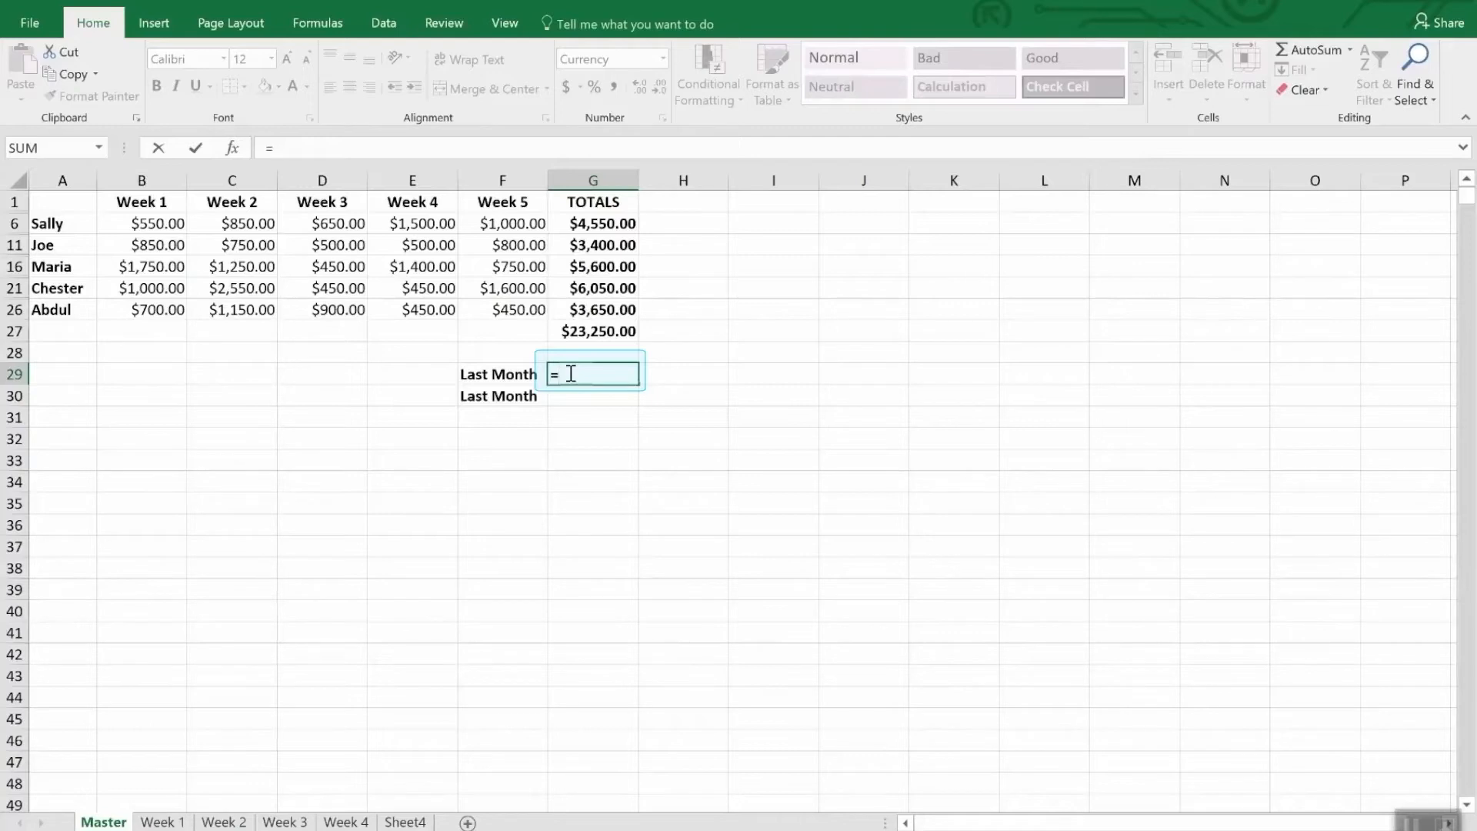
click(505, 23)
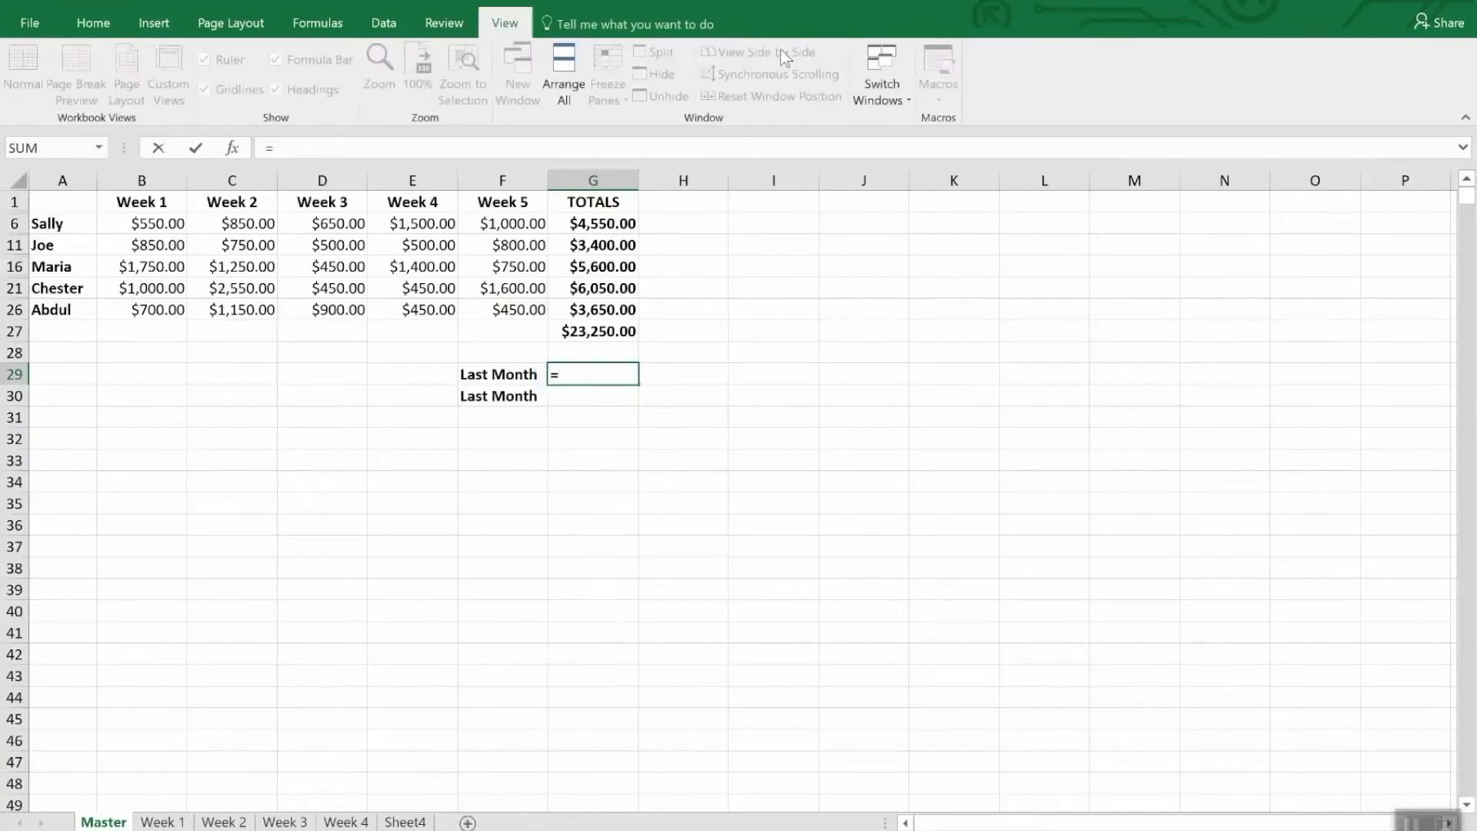
click(898, 90)
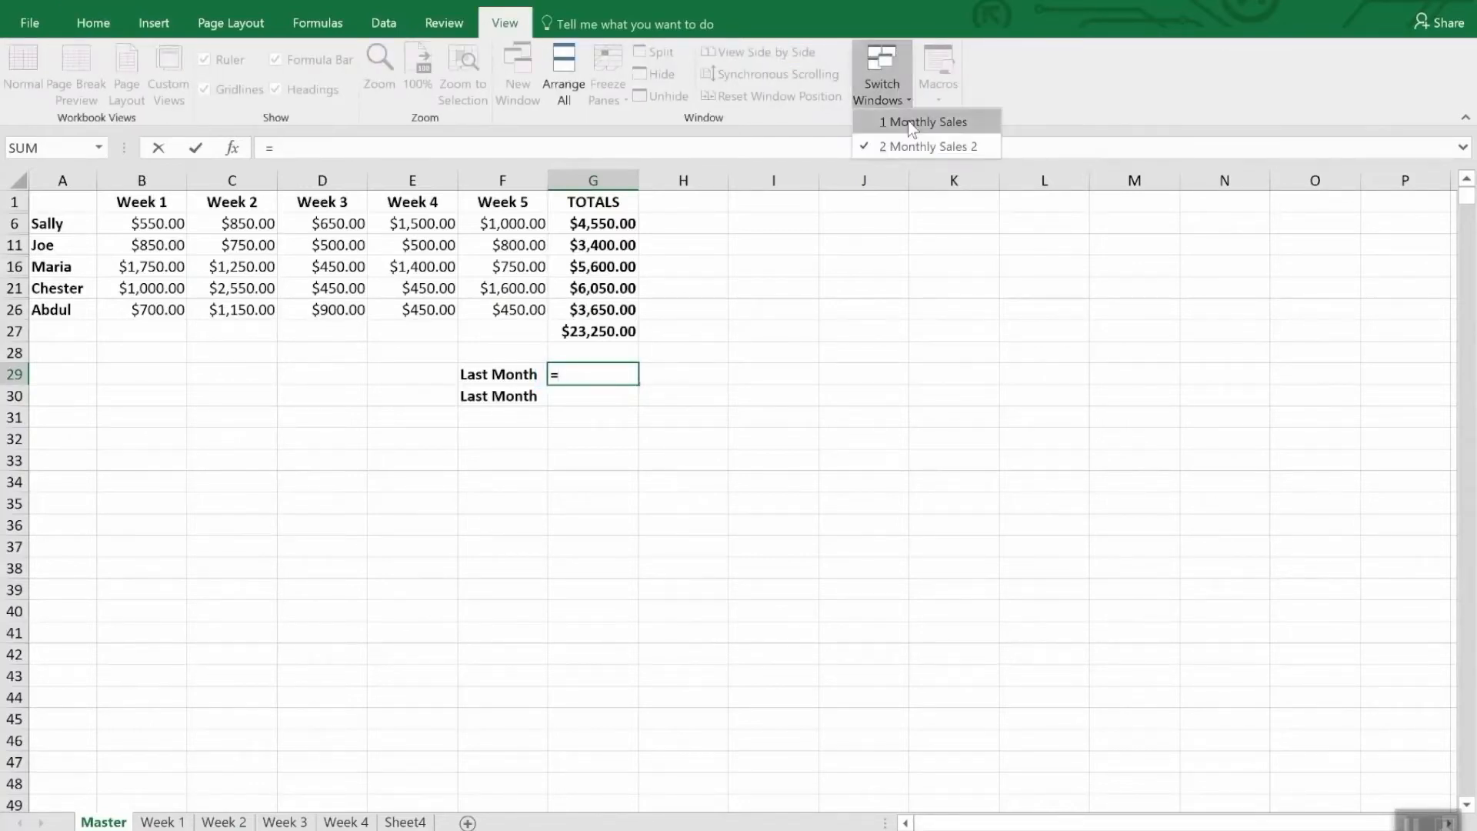
click(911, 123)
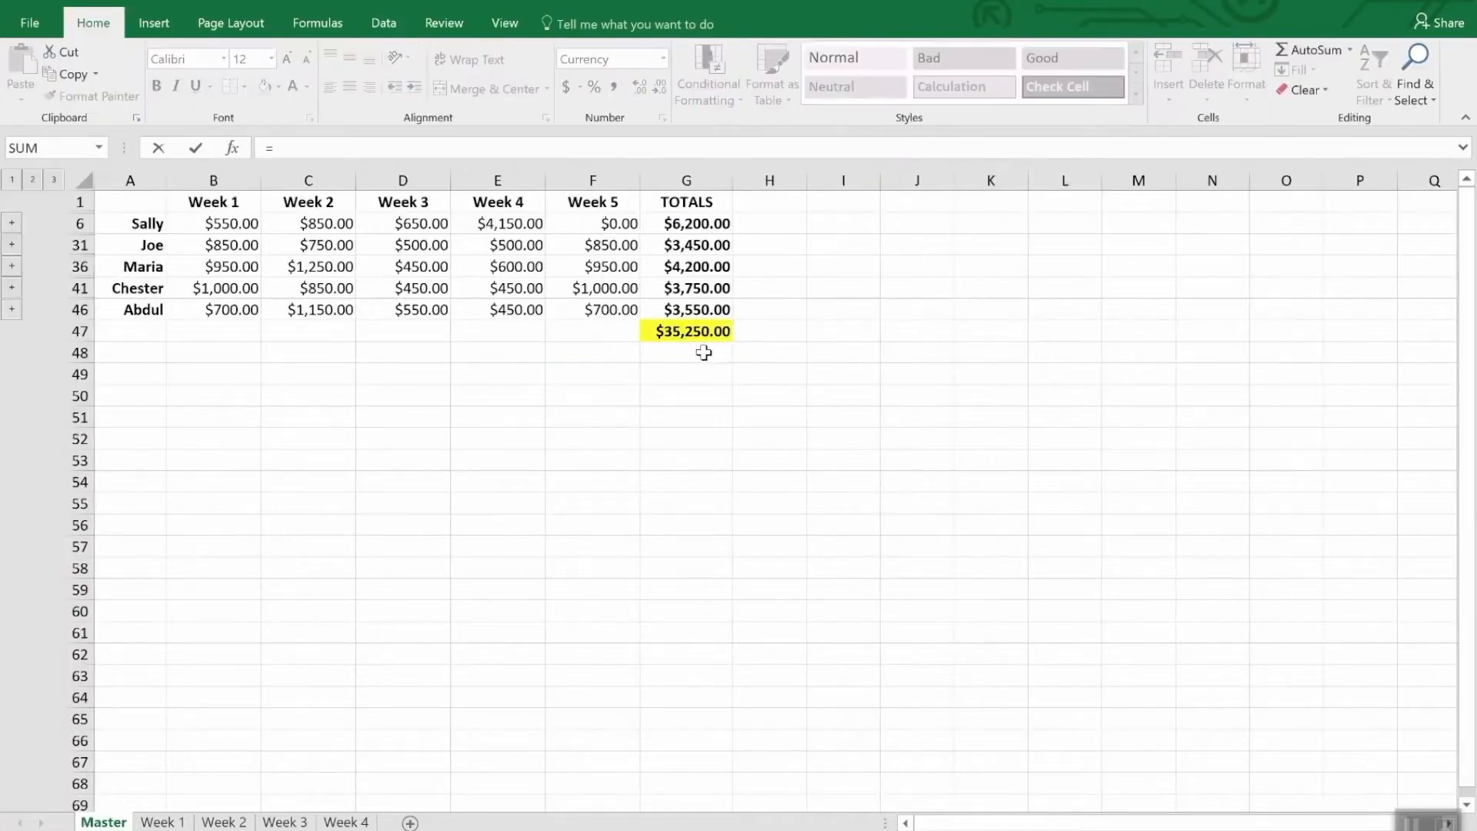
click(692, 331)
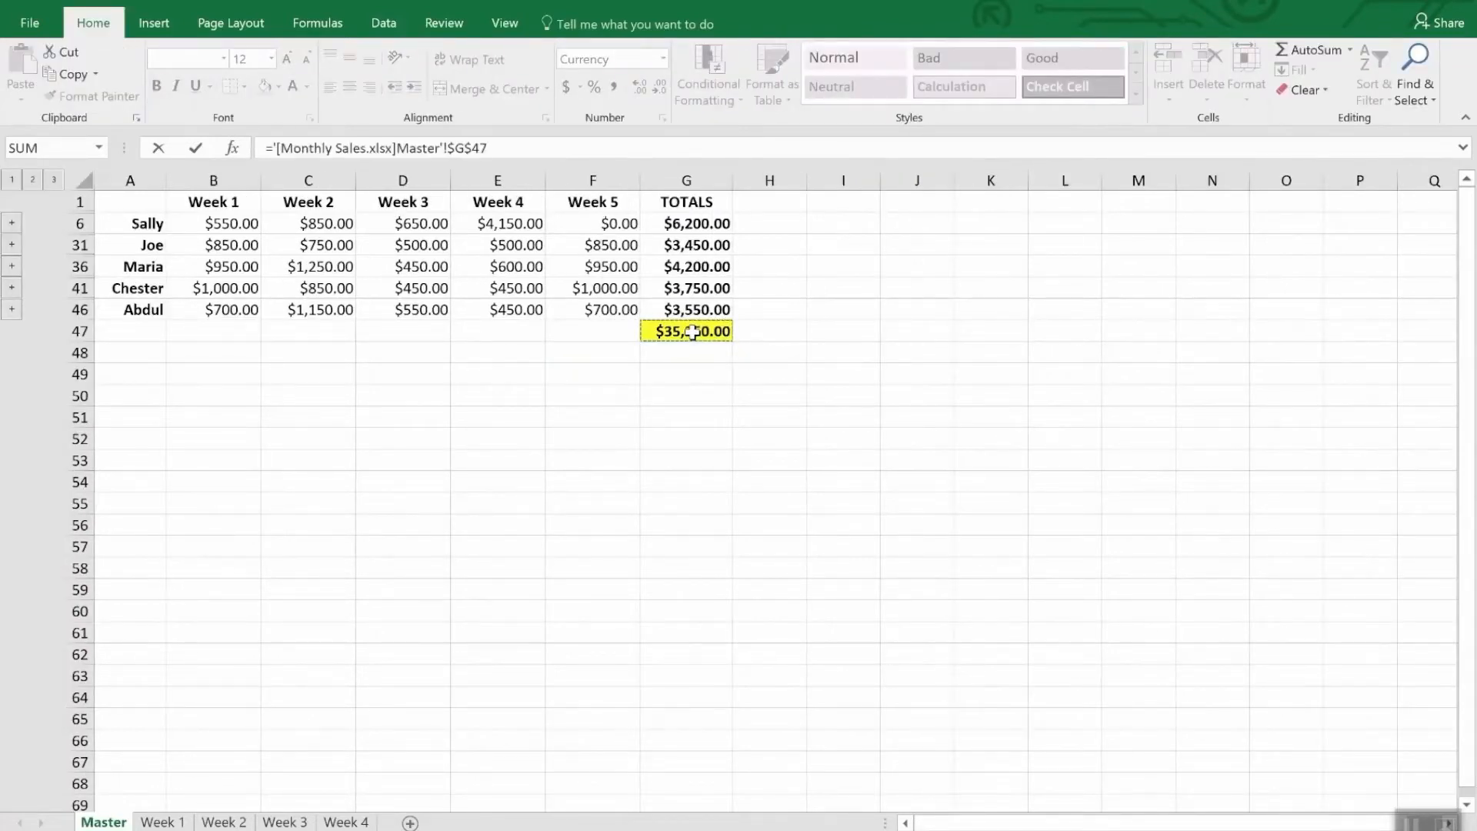
key(Return)
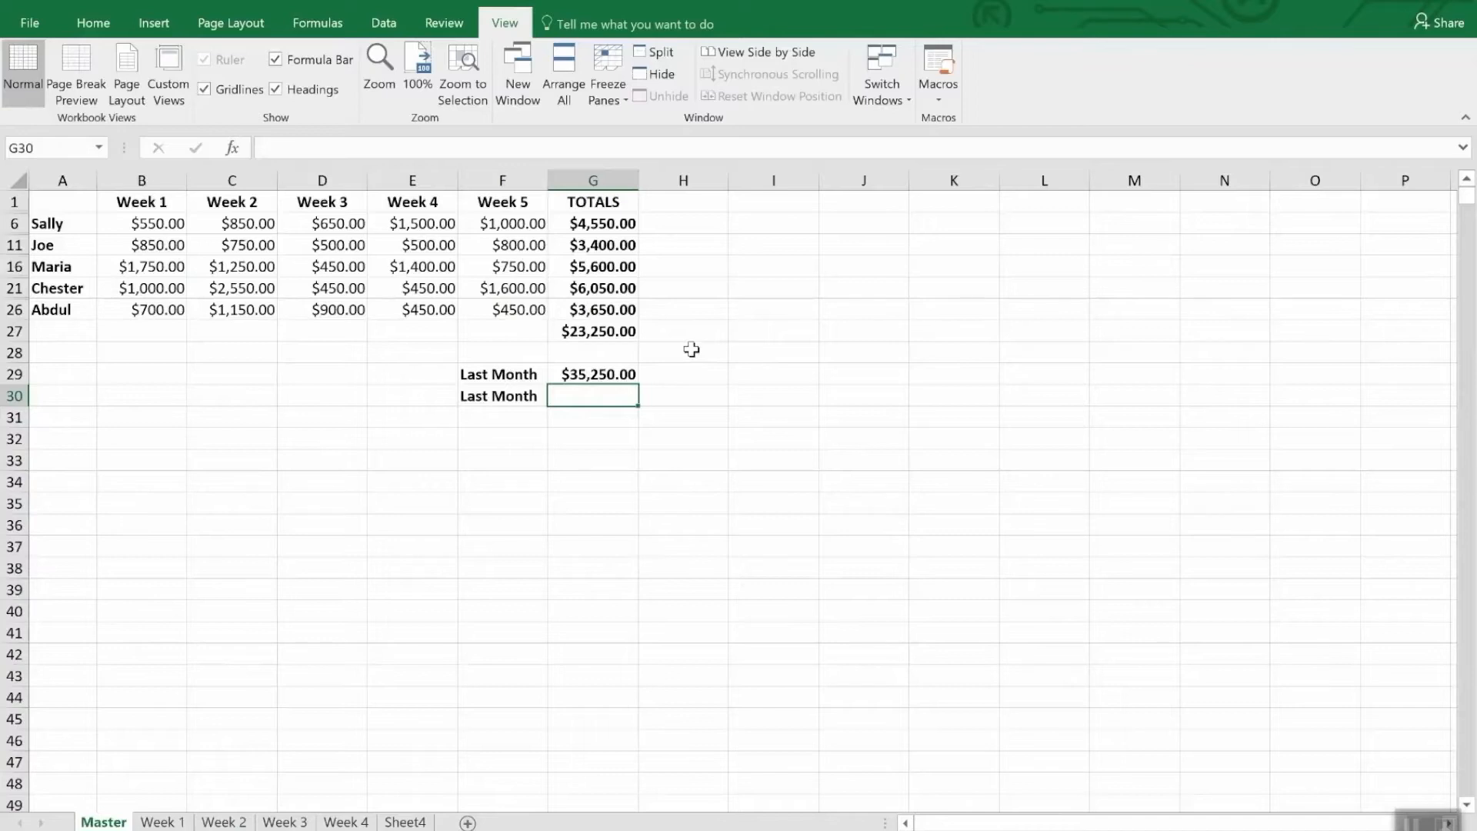
click(626, 377)
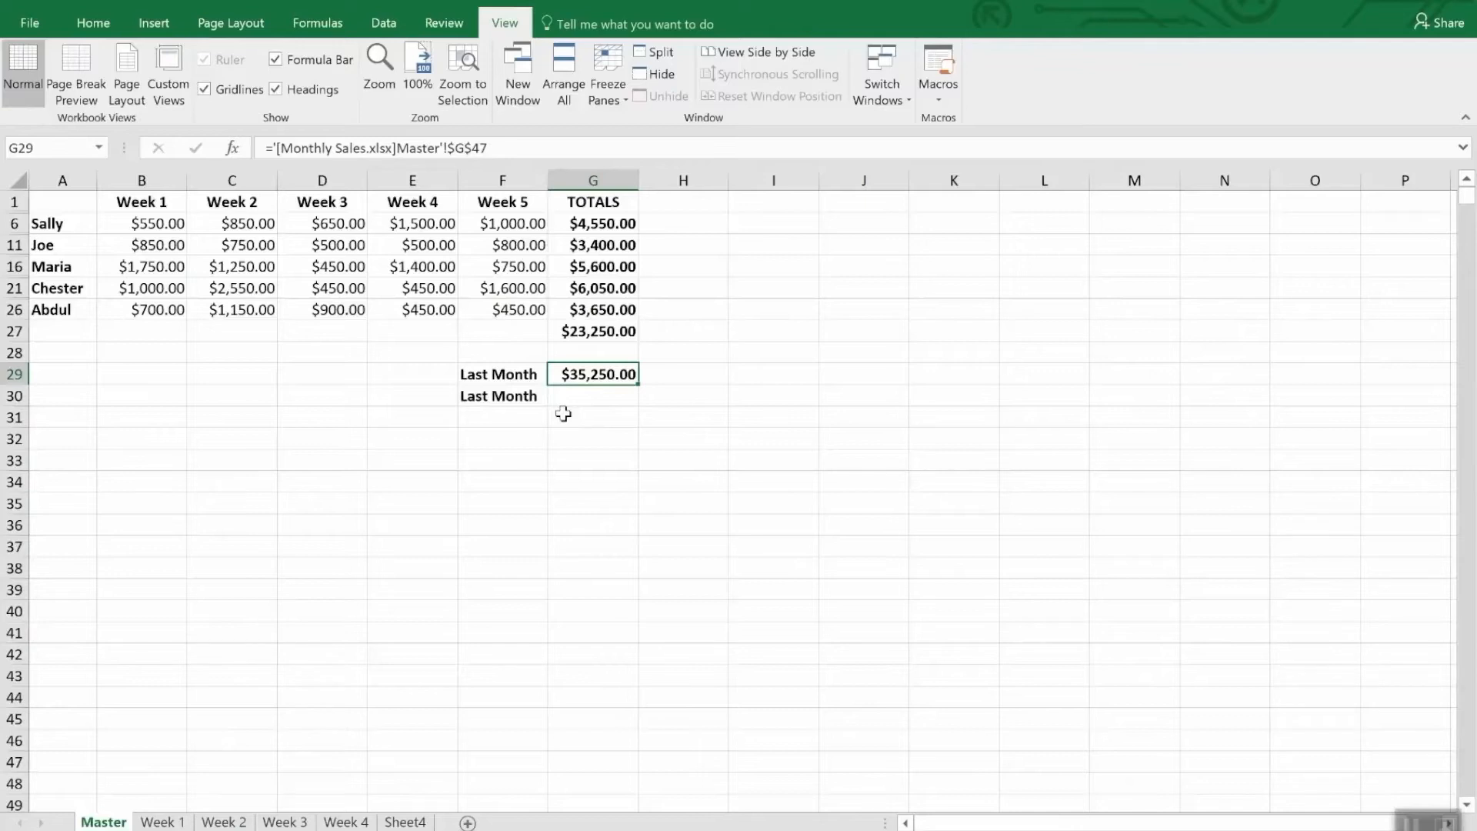
Select G30 on the Monthly Sales 2 Master sheet, and copy the total in G47 of the Monthly Sales Master sheet.
click(580, 396)
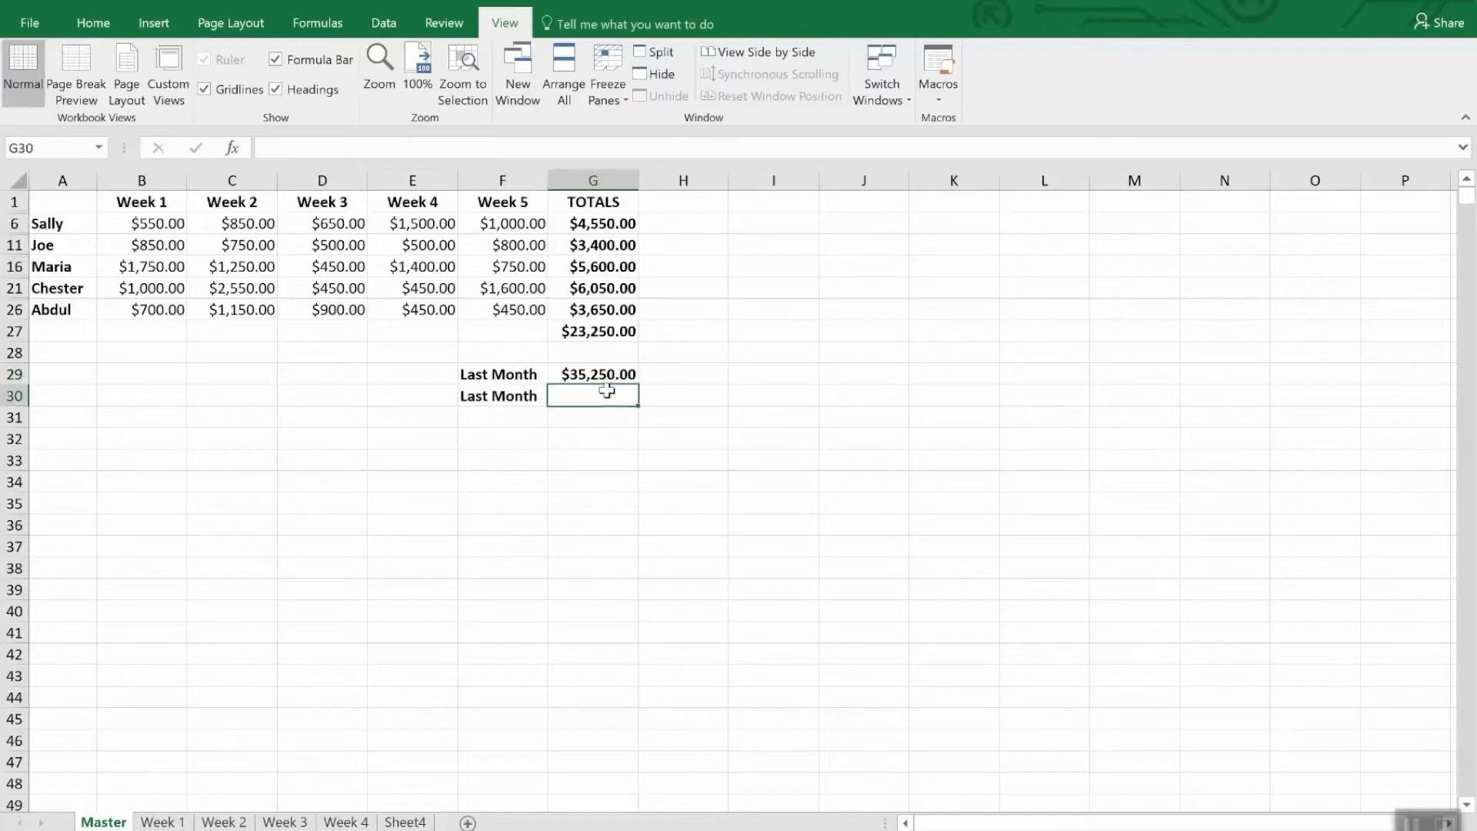
click(891, 76)
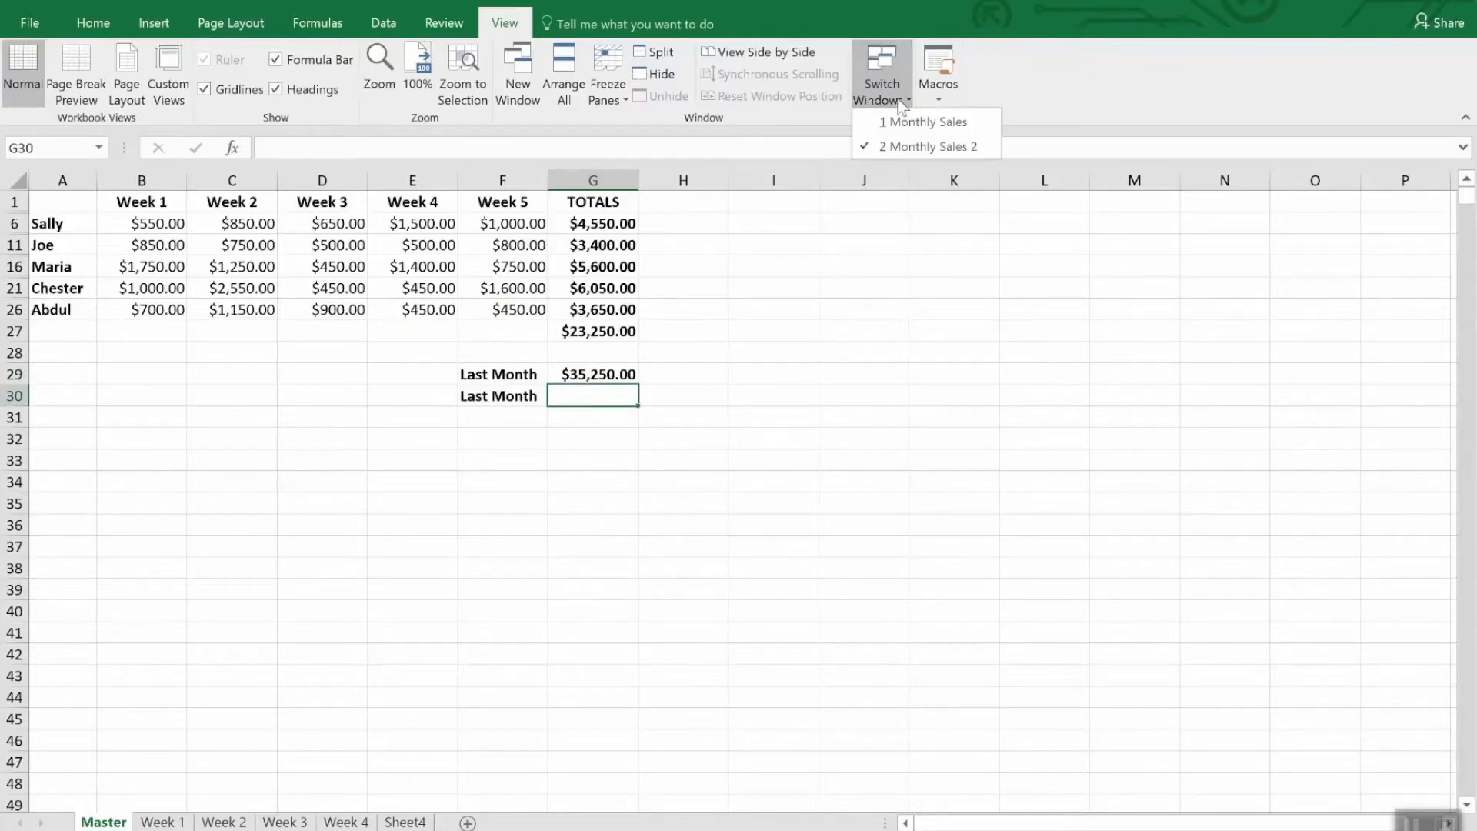
click(912, 122)
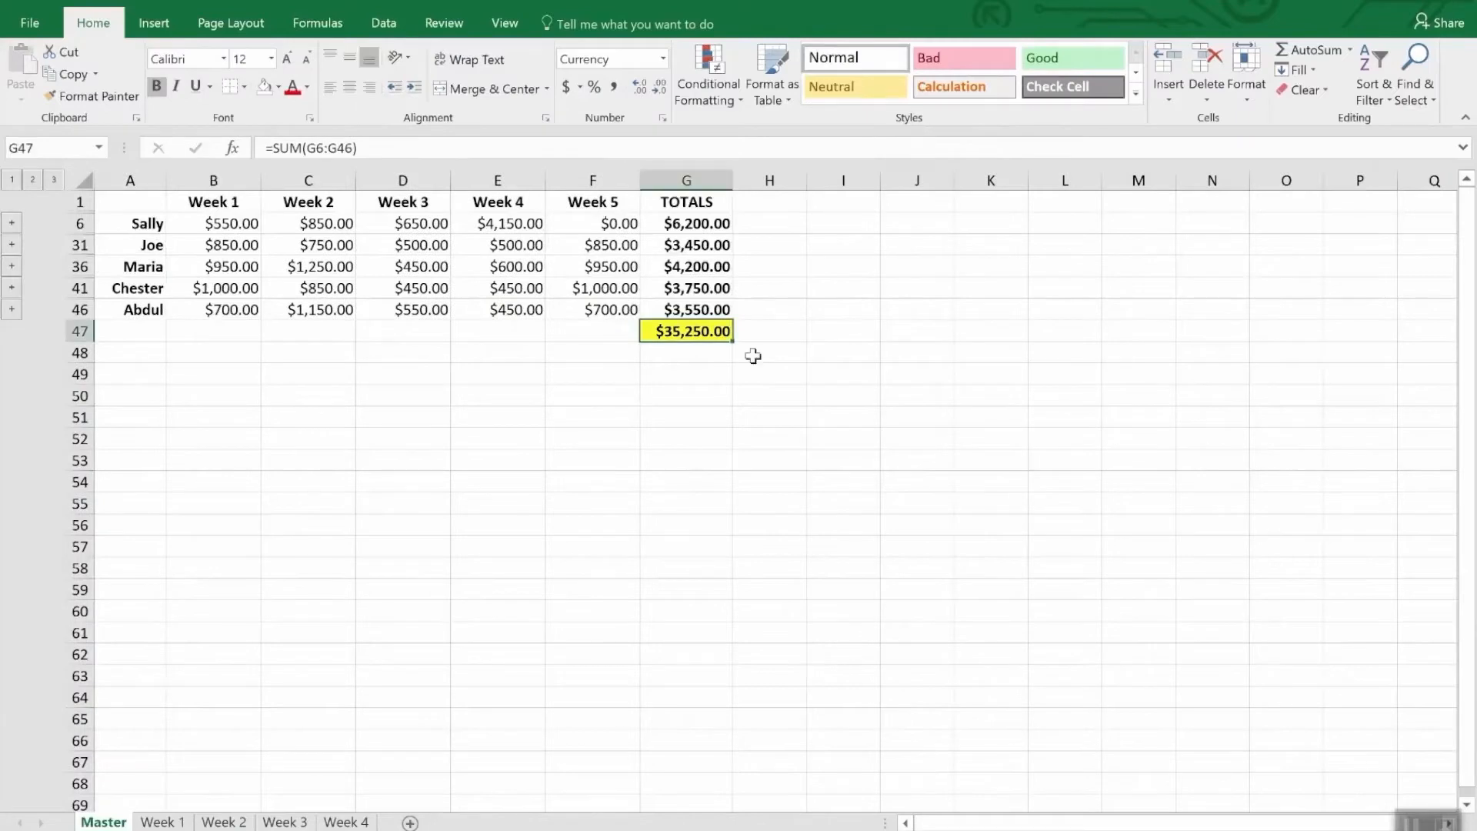
right_click(710, 336)
click(738, 375)
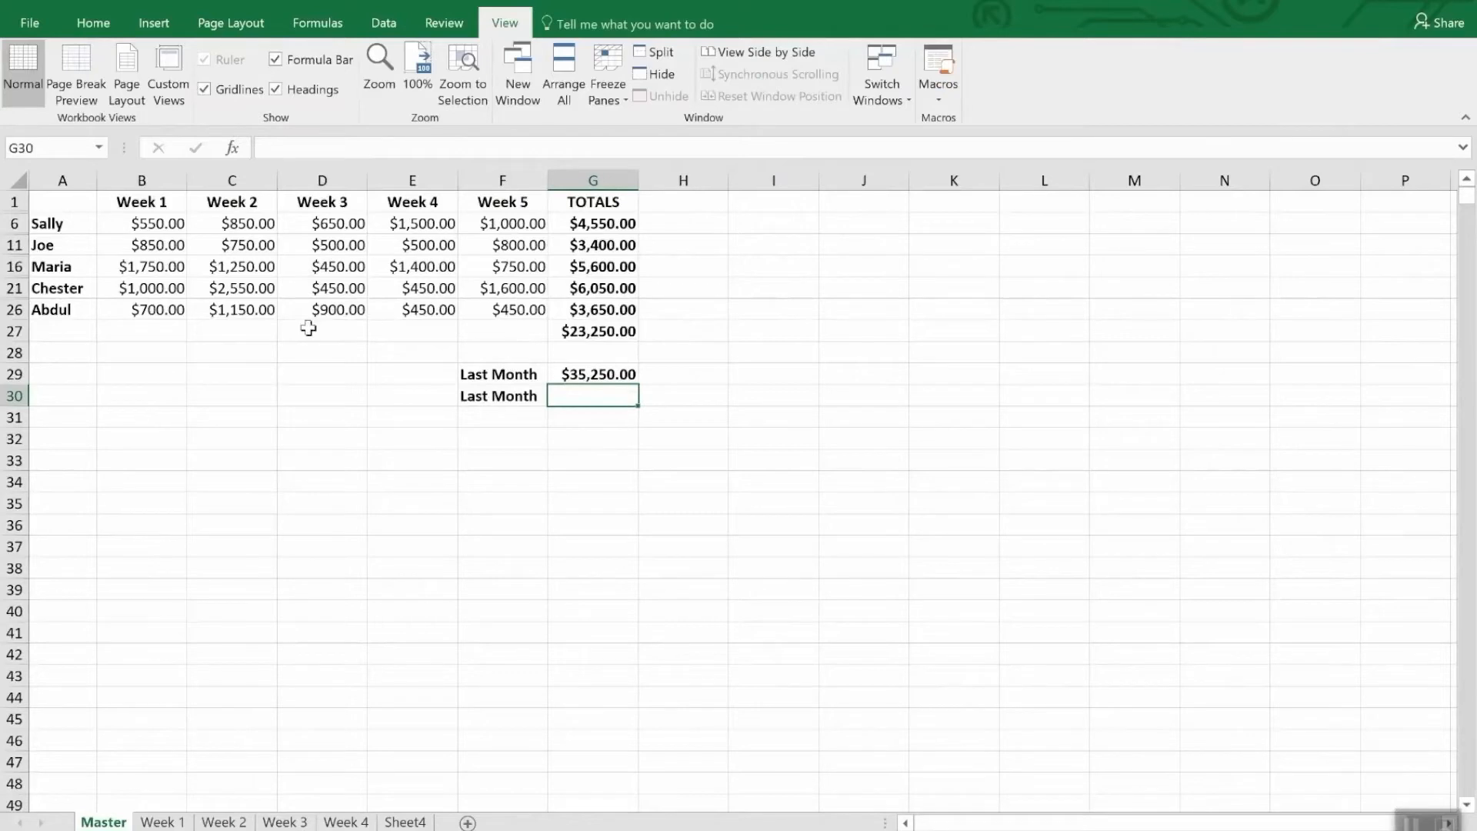
Paste the copied total as a link into G30 of the Monthly Sales 2 Master sheet.
click(93, 25)
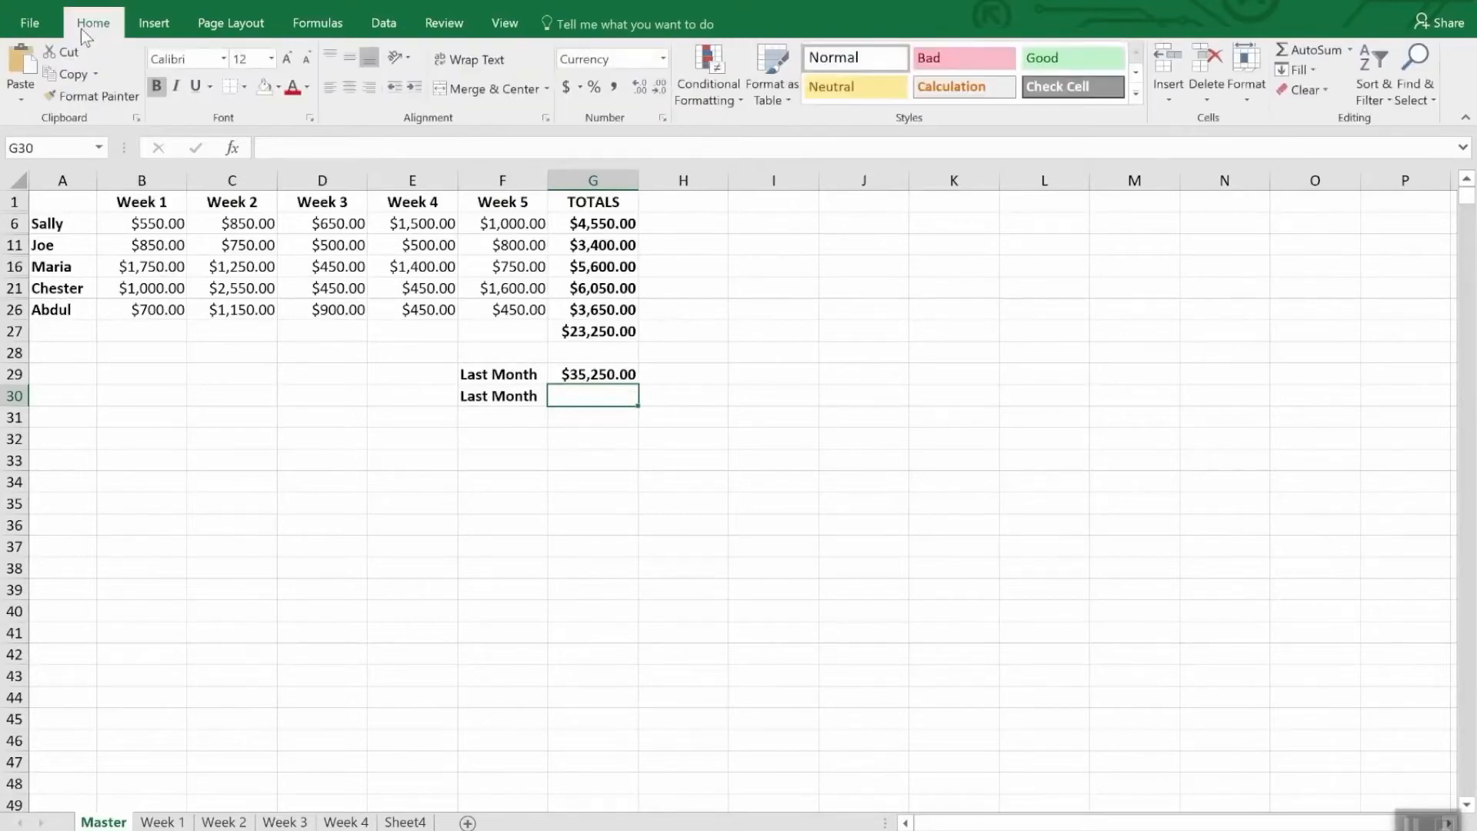
click(20, 104)
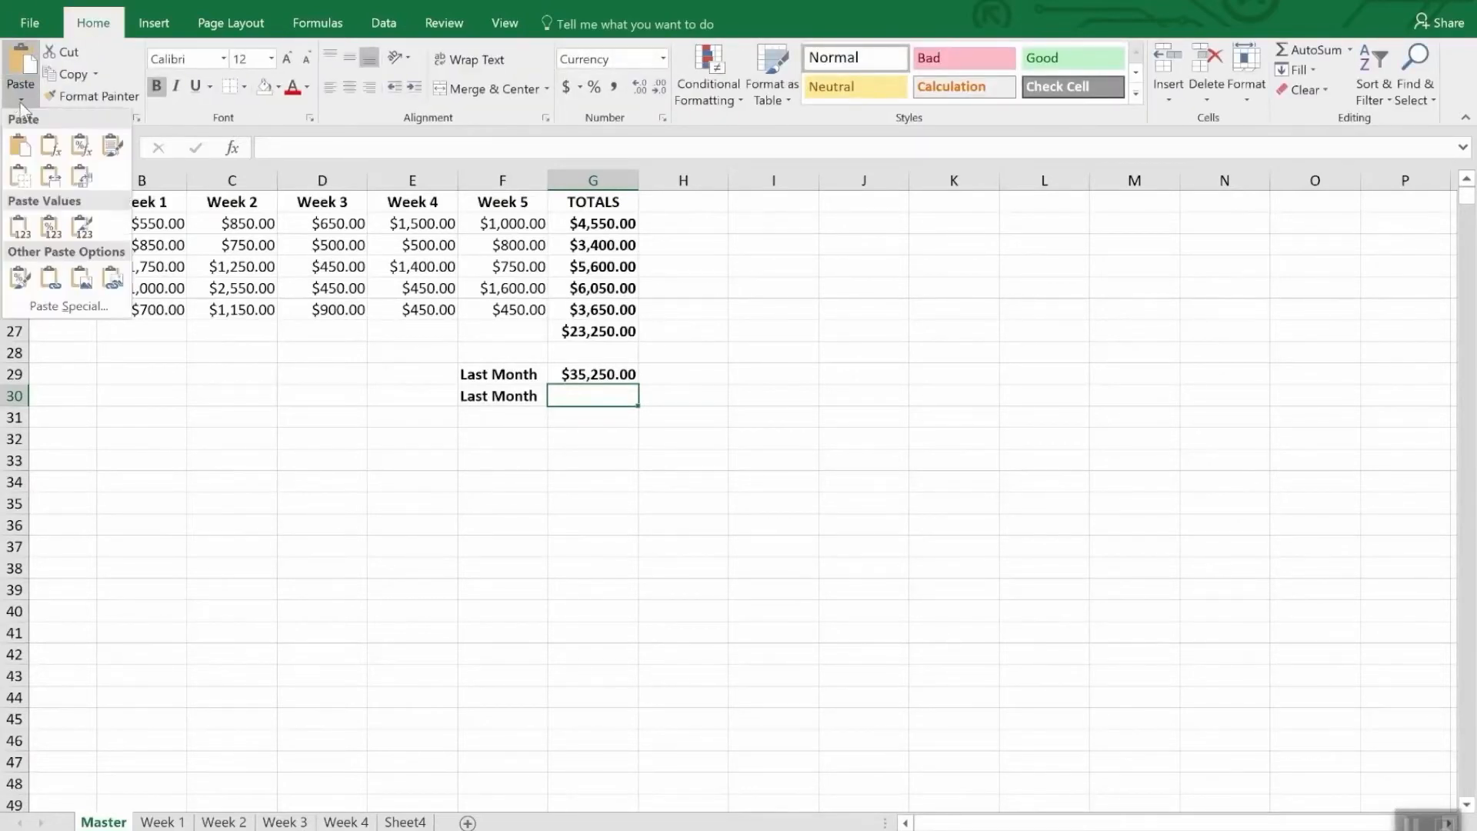
click(63, 305)
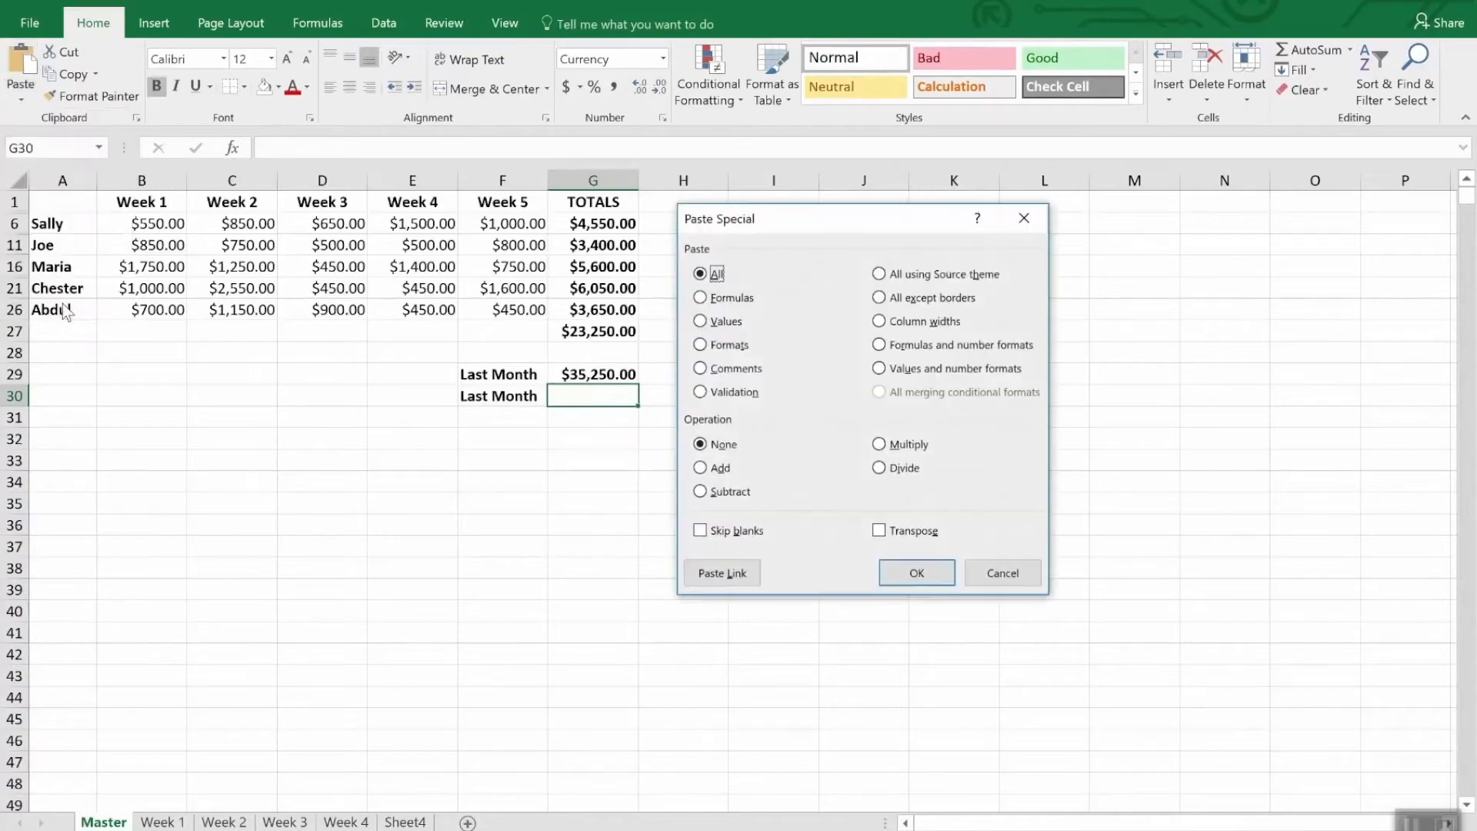
click(722, 573)
click(709, 306)
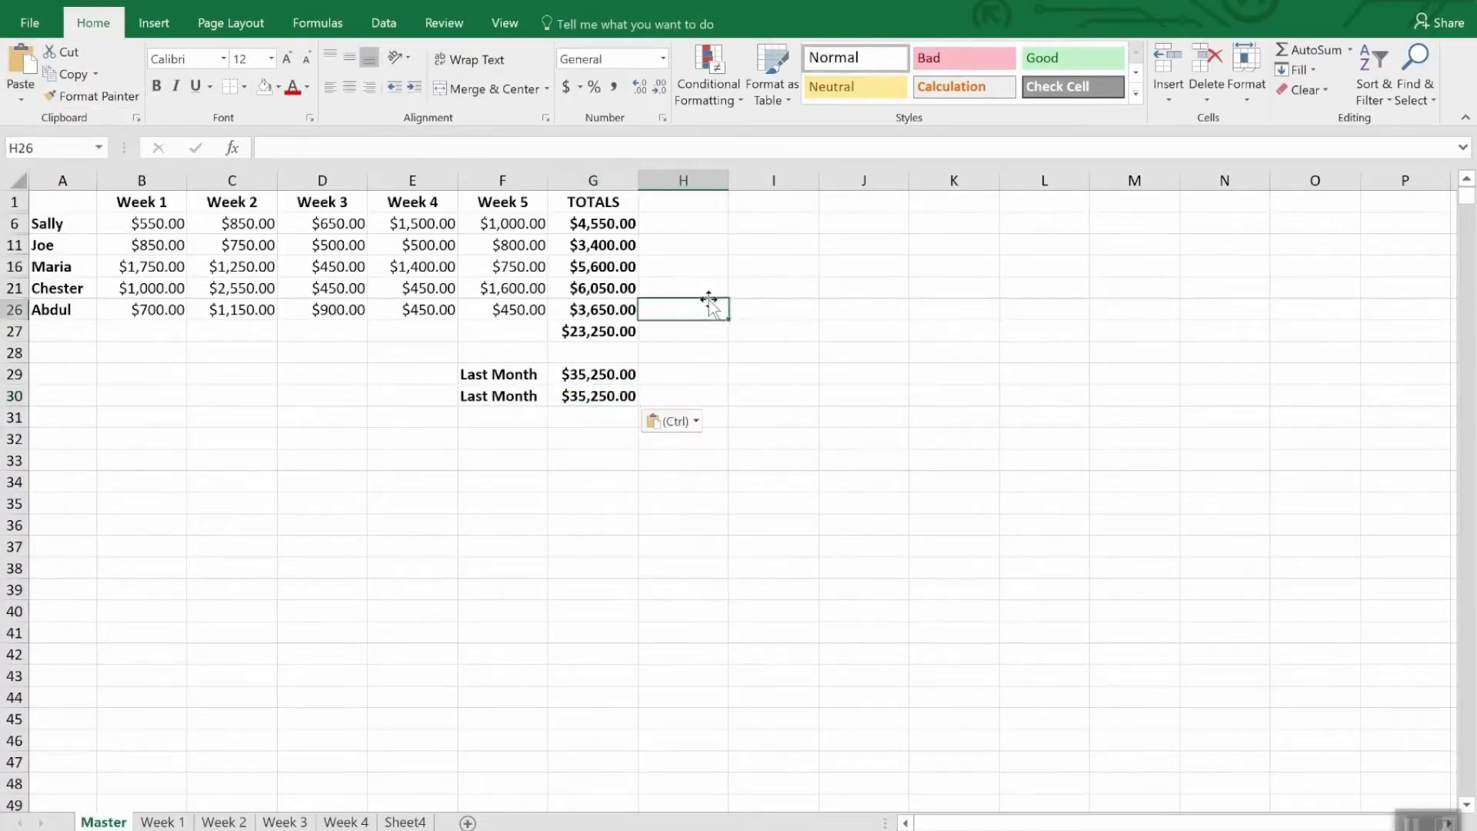
Compare the linking formulas in the two Last Month cells, G29 and G30.
click(597, 417)
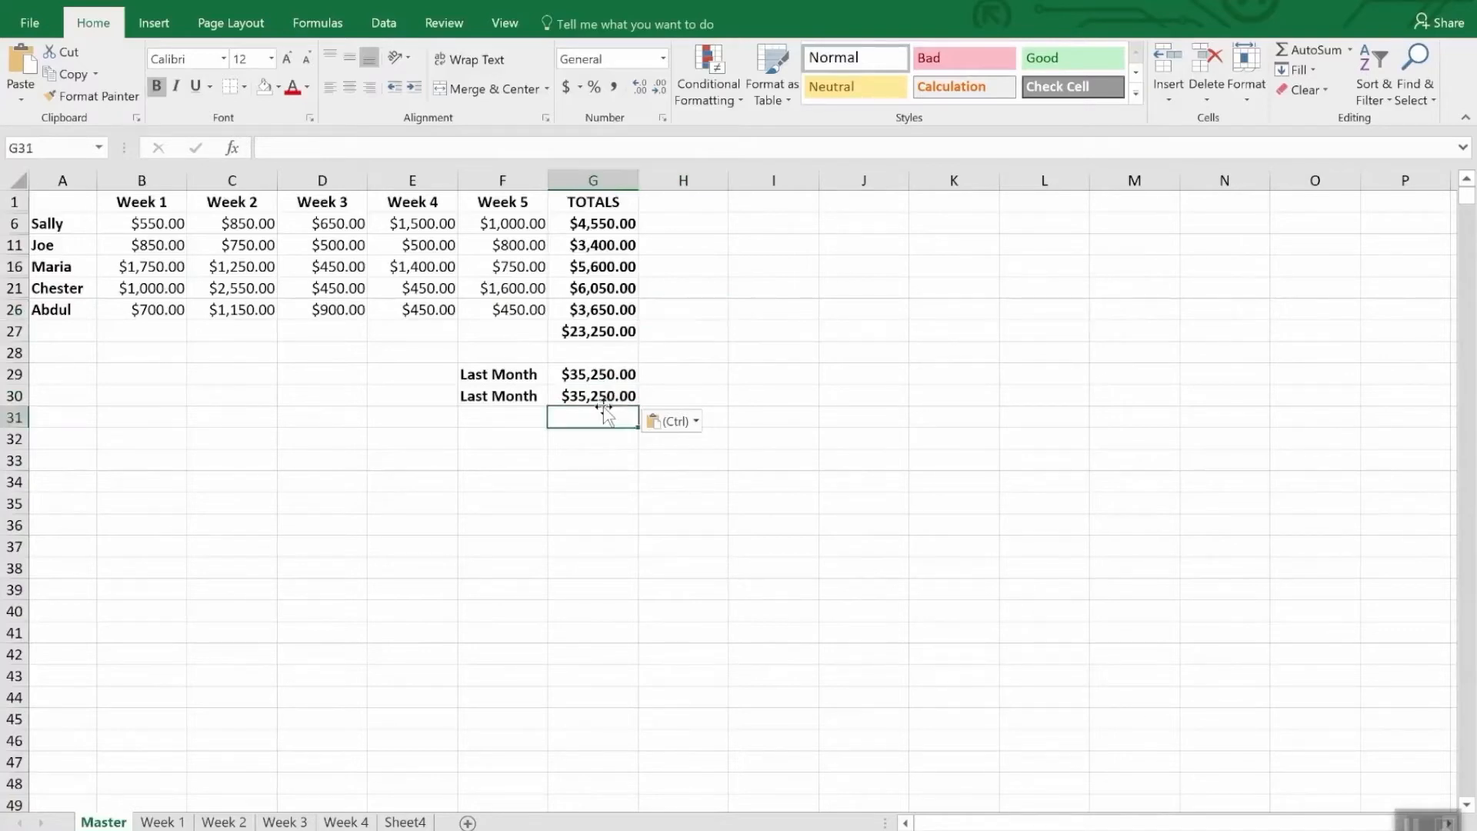
click(601, 395)
click(602, 374)
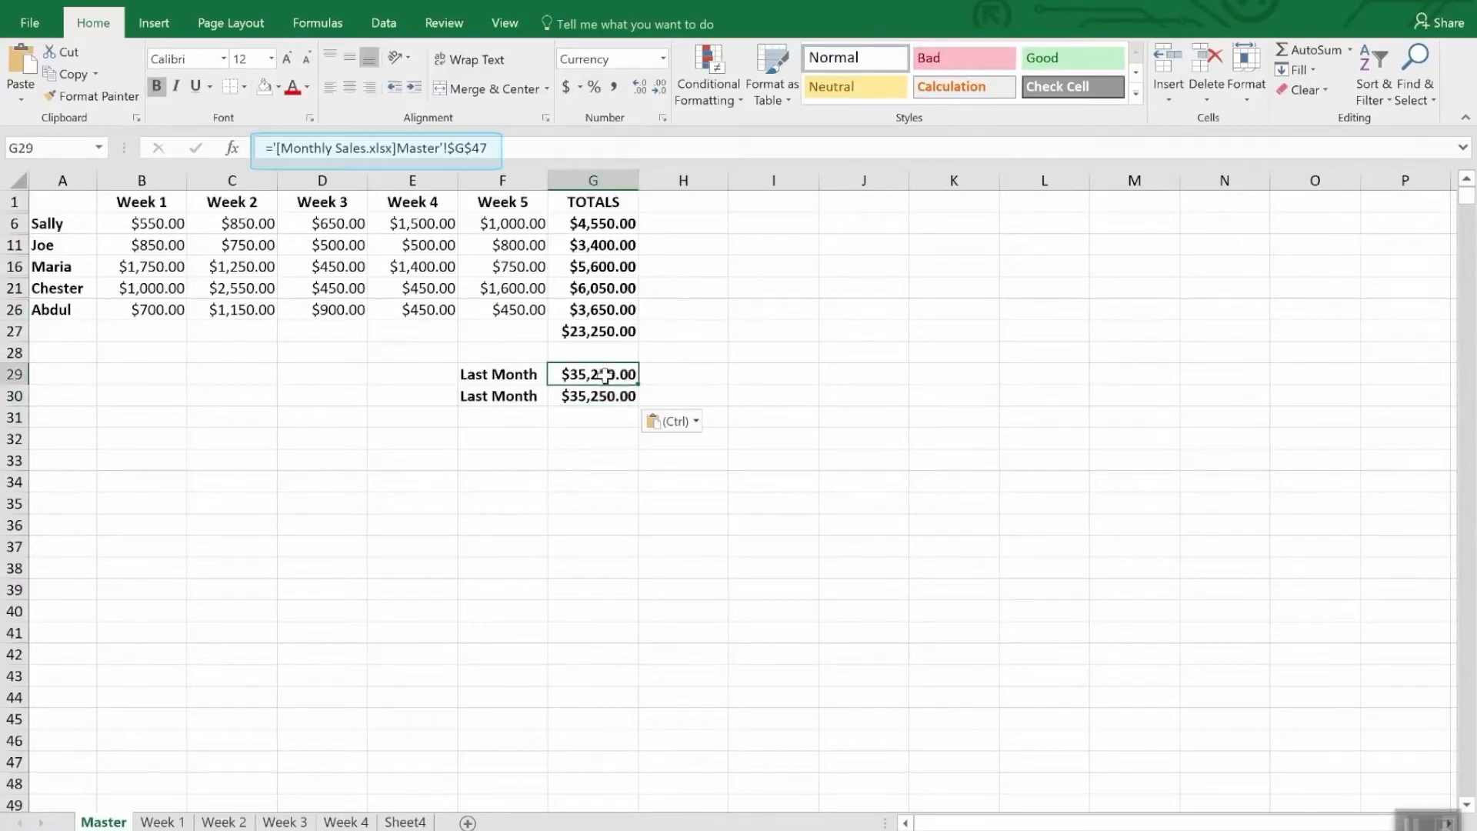
click(601, 397)
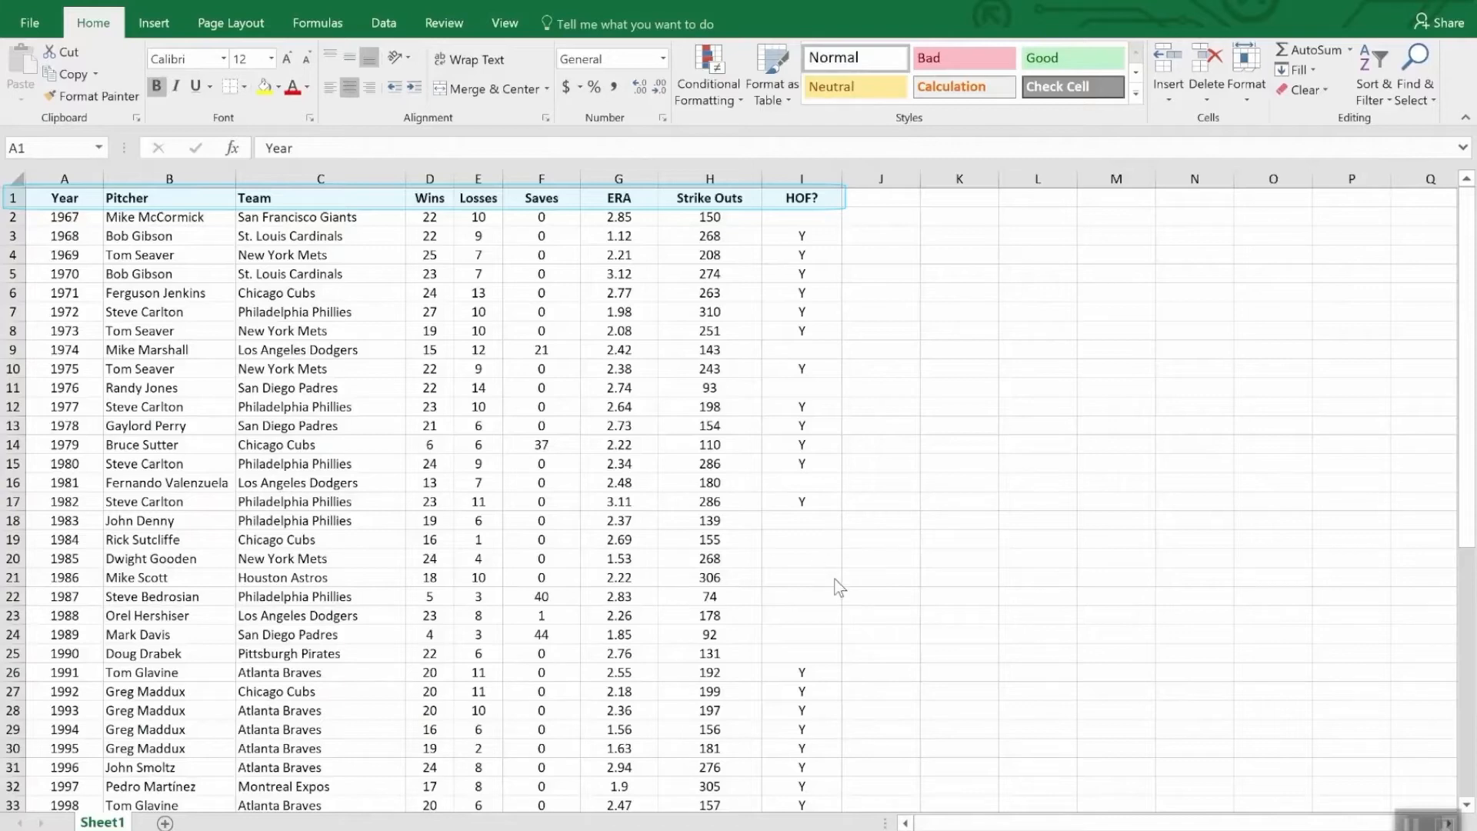
Look through the pitcher list and sort the whole table by Wins in descending order.
scroll(997, 606, down, 12)
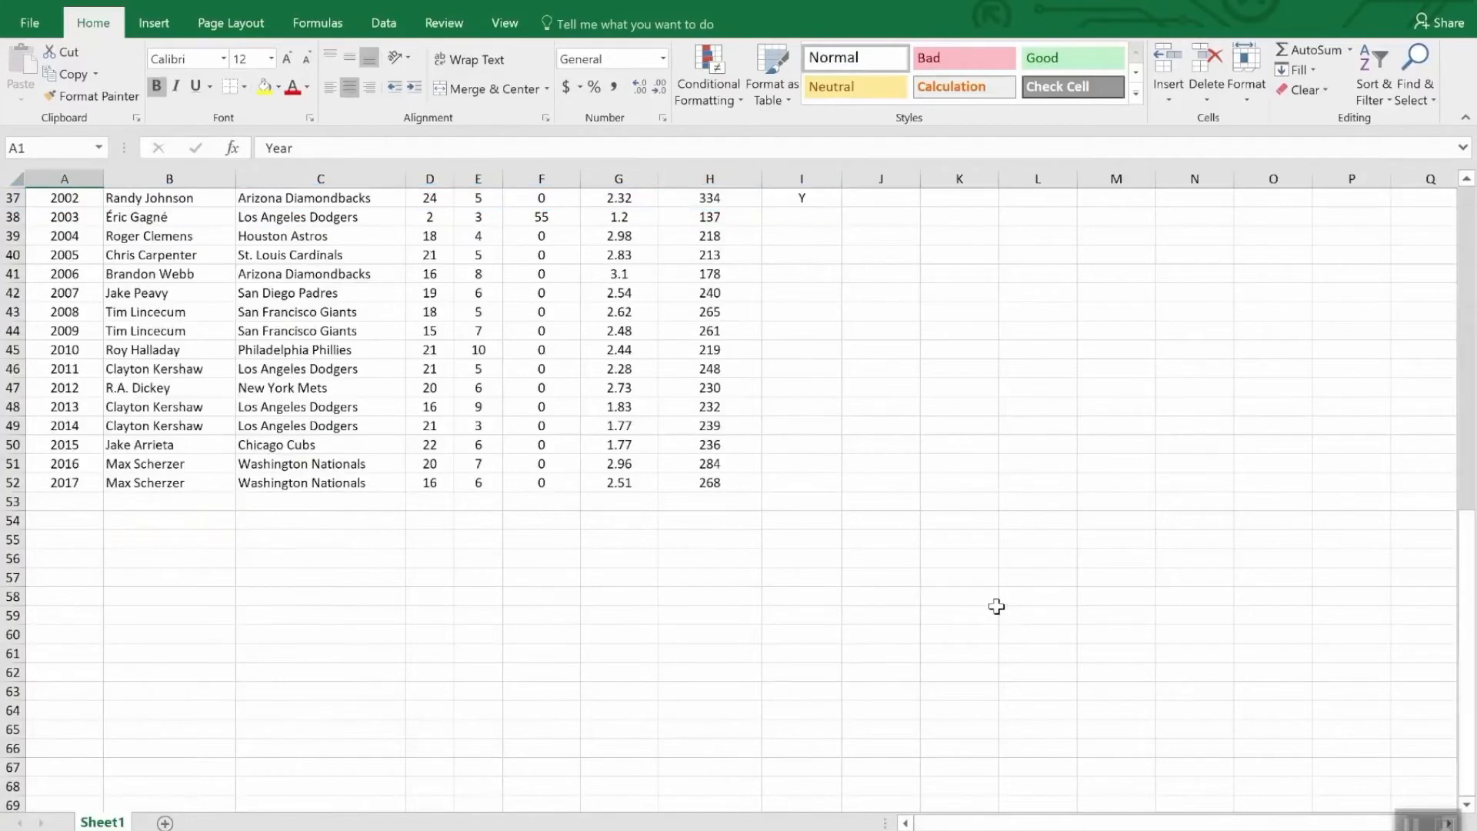
scroll(996, 607, up, 12)
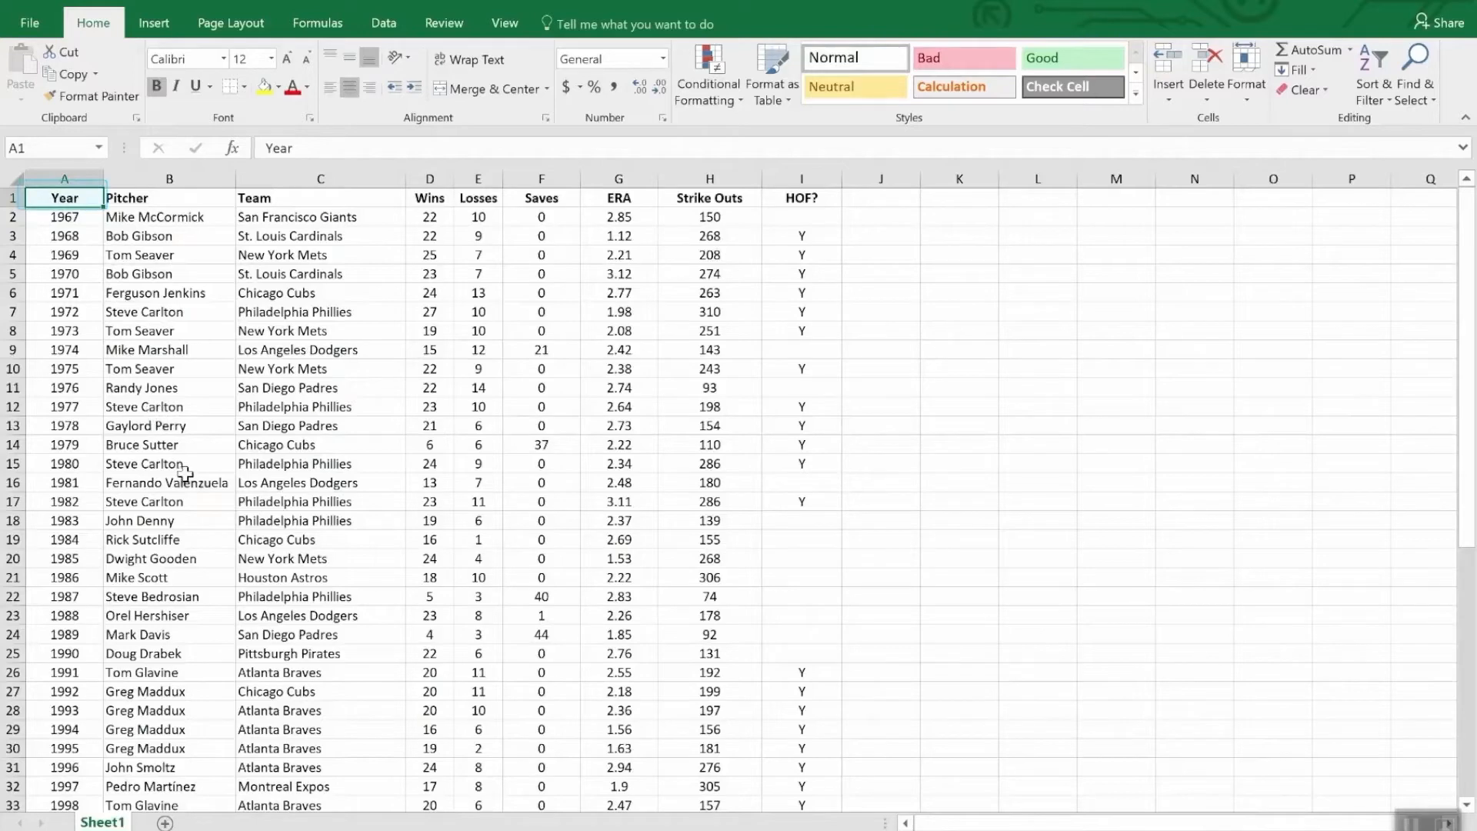
scroll(194, 478, down, 12)
scroll(190, 535, up, 12)
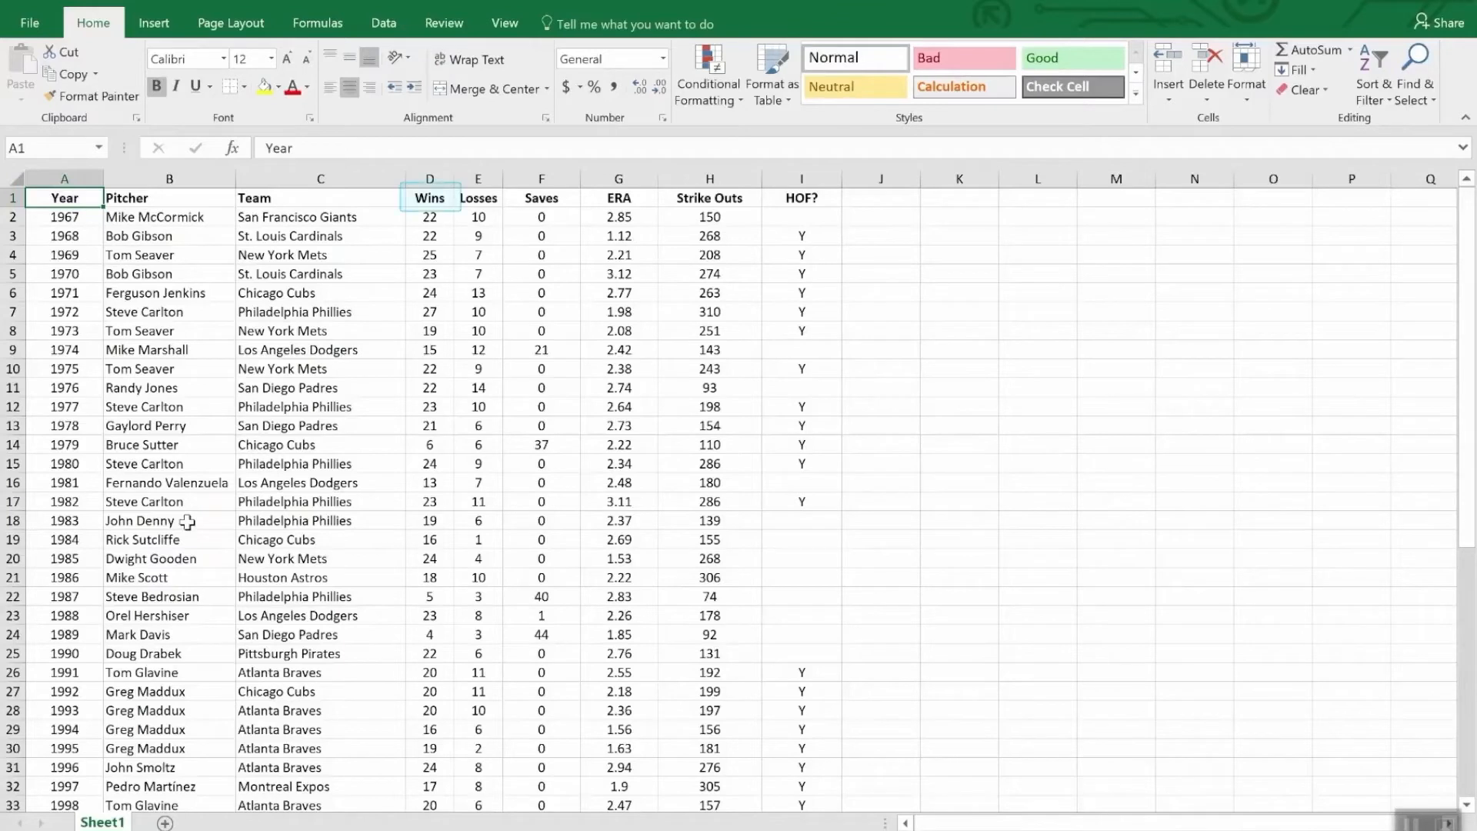
click(432, 201)
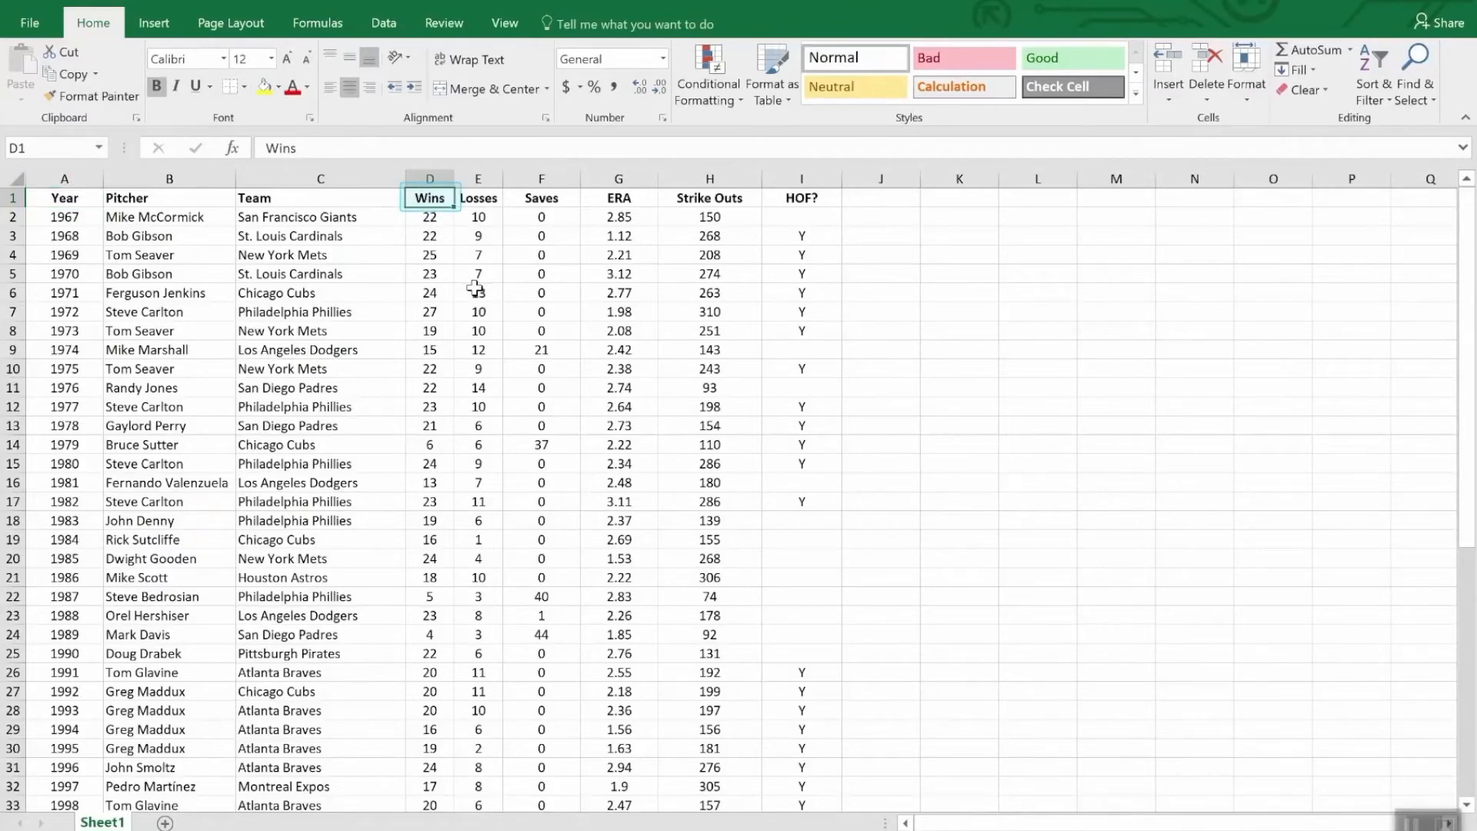
click(1378, 59)
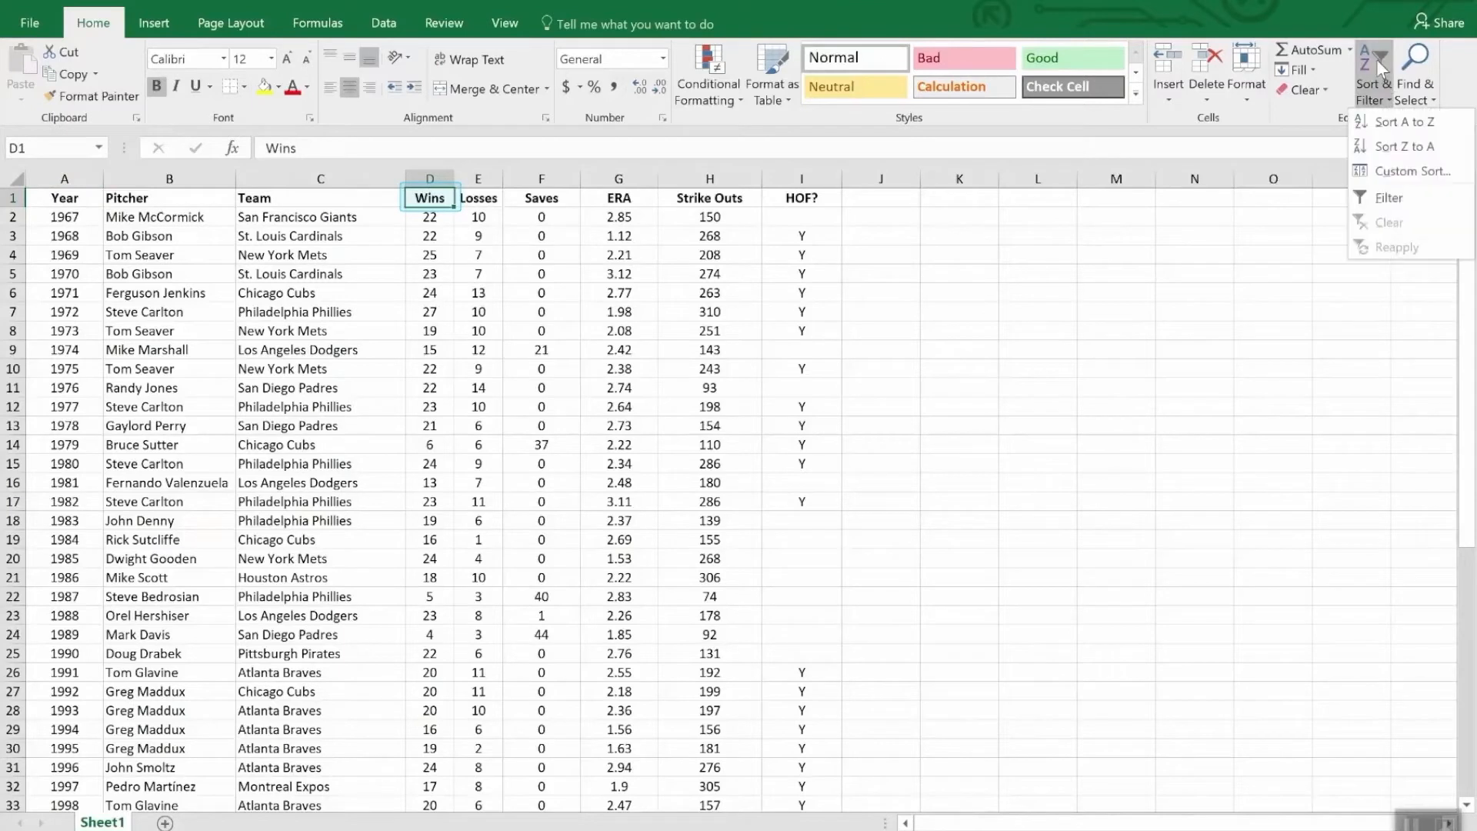
click(1392, 148)
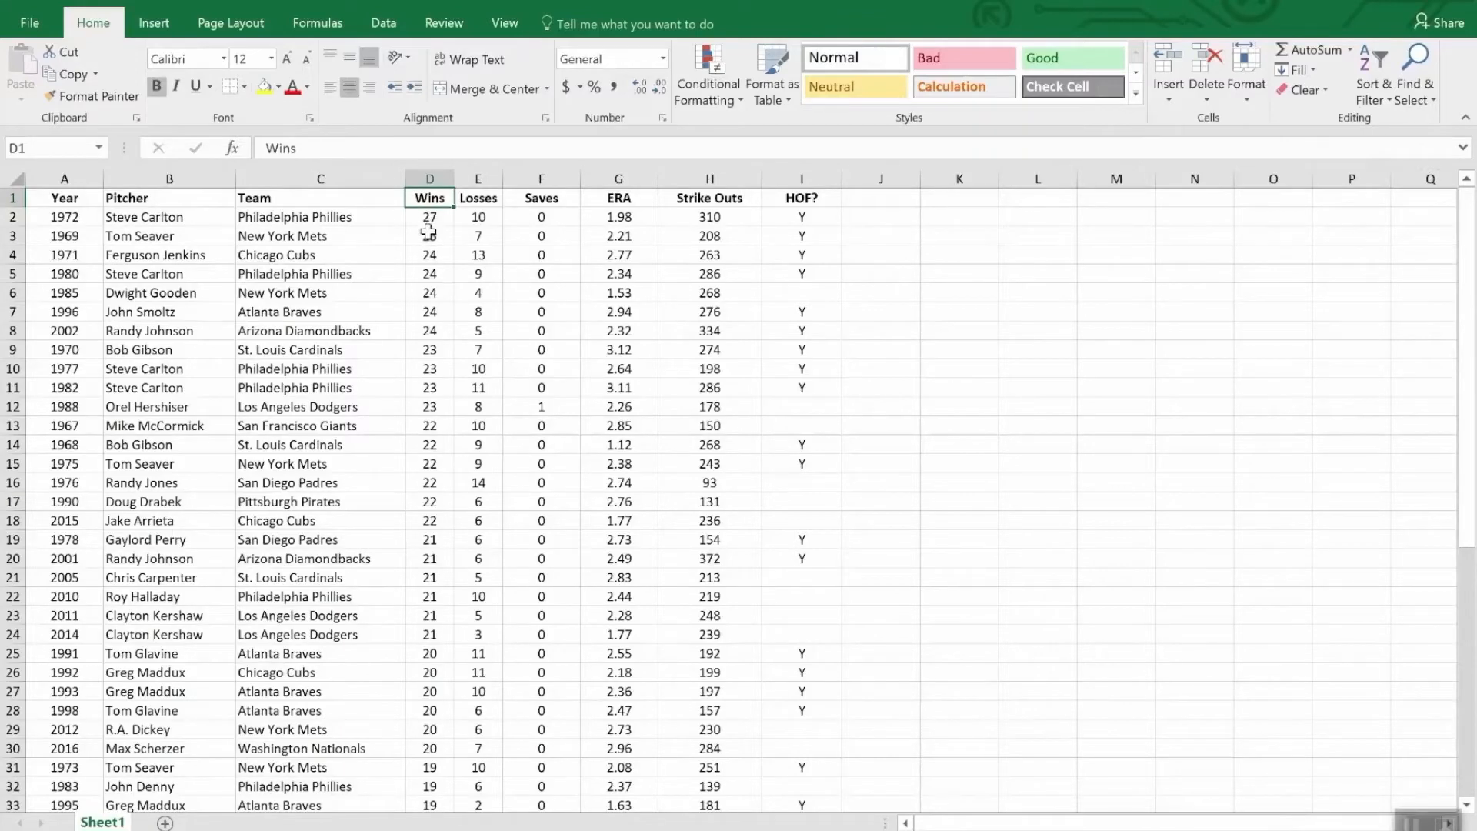
scroll(431, 244, down, 8)
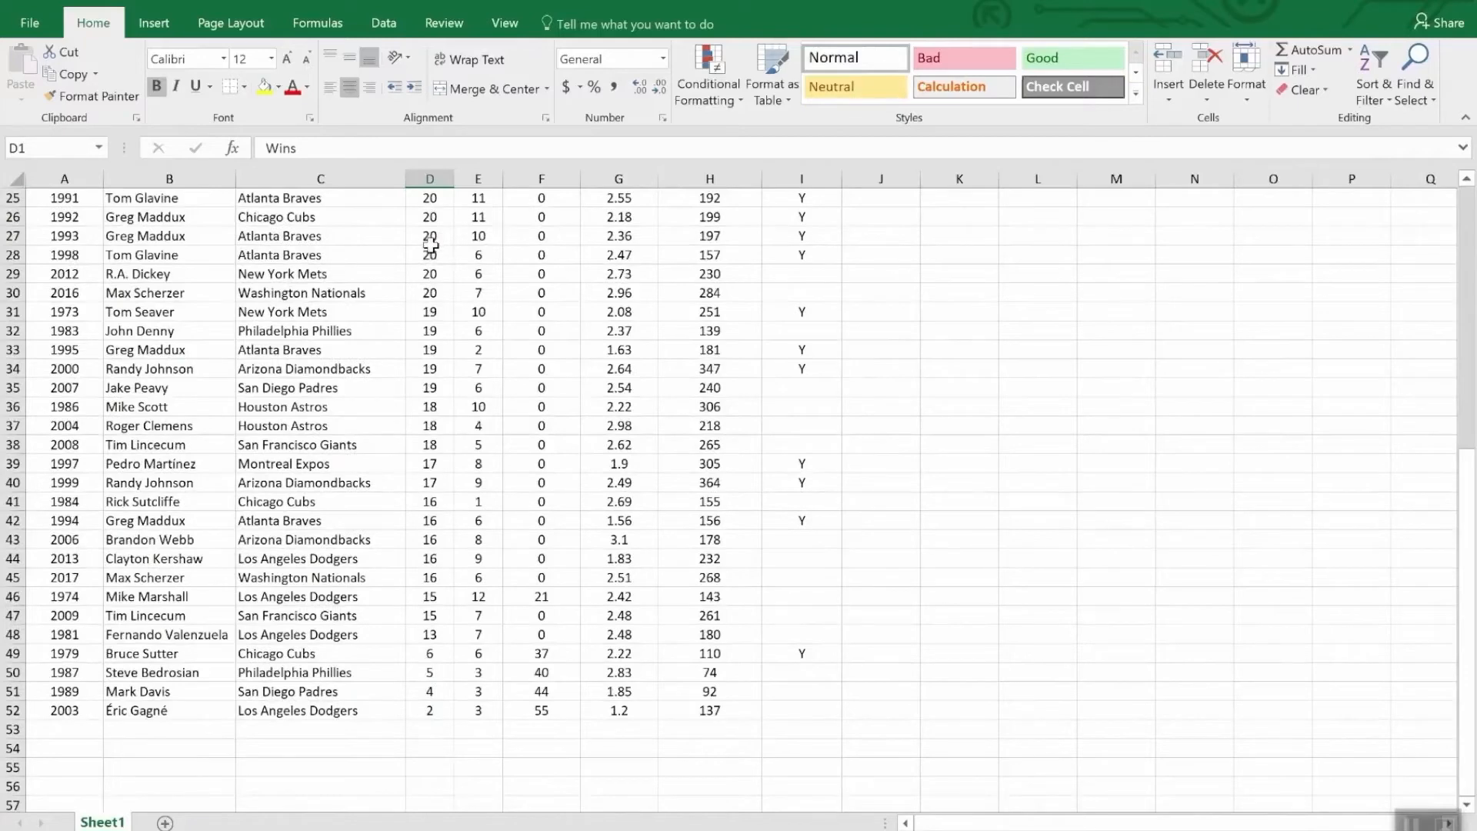
scroll(431, 245, up, 8)
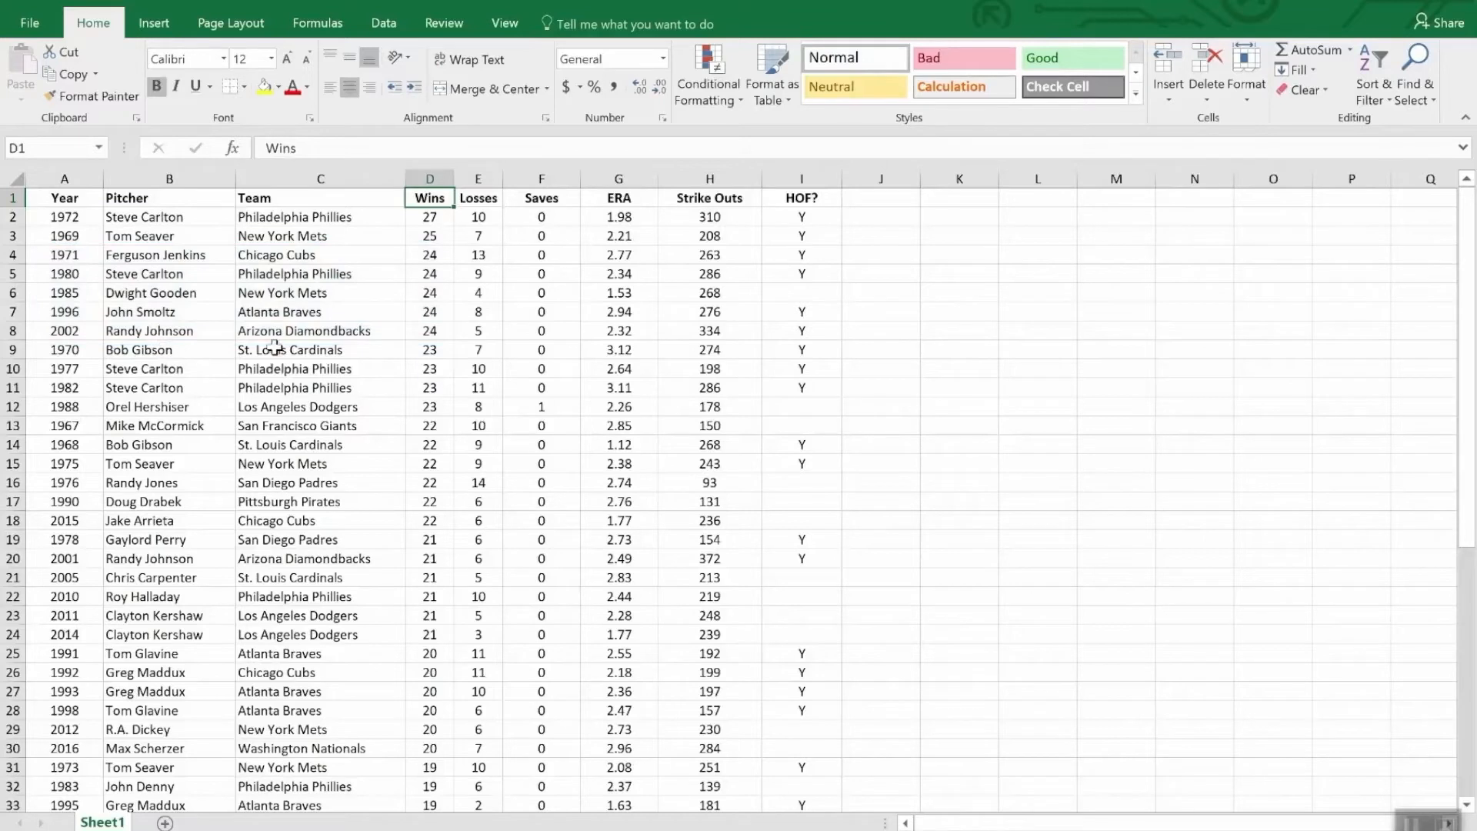
Apply a custom sort to the pitcher table by Wins, Largest to Smallest, with a second level by ERA, Smallest to Largest.
click(1376, 63)
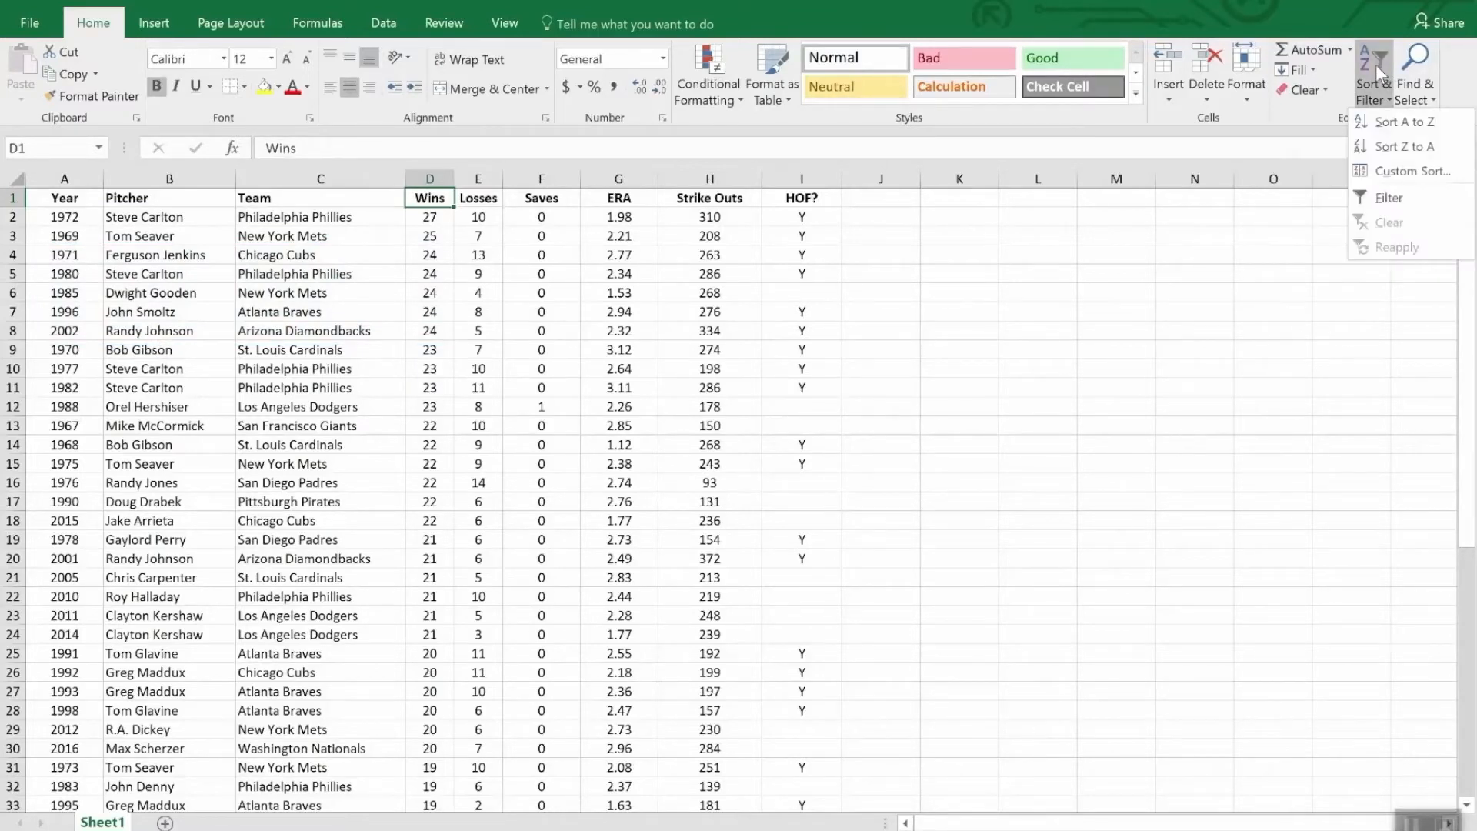
click(1410, 172)
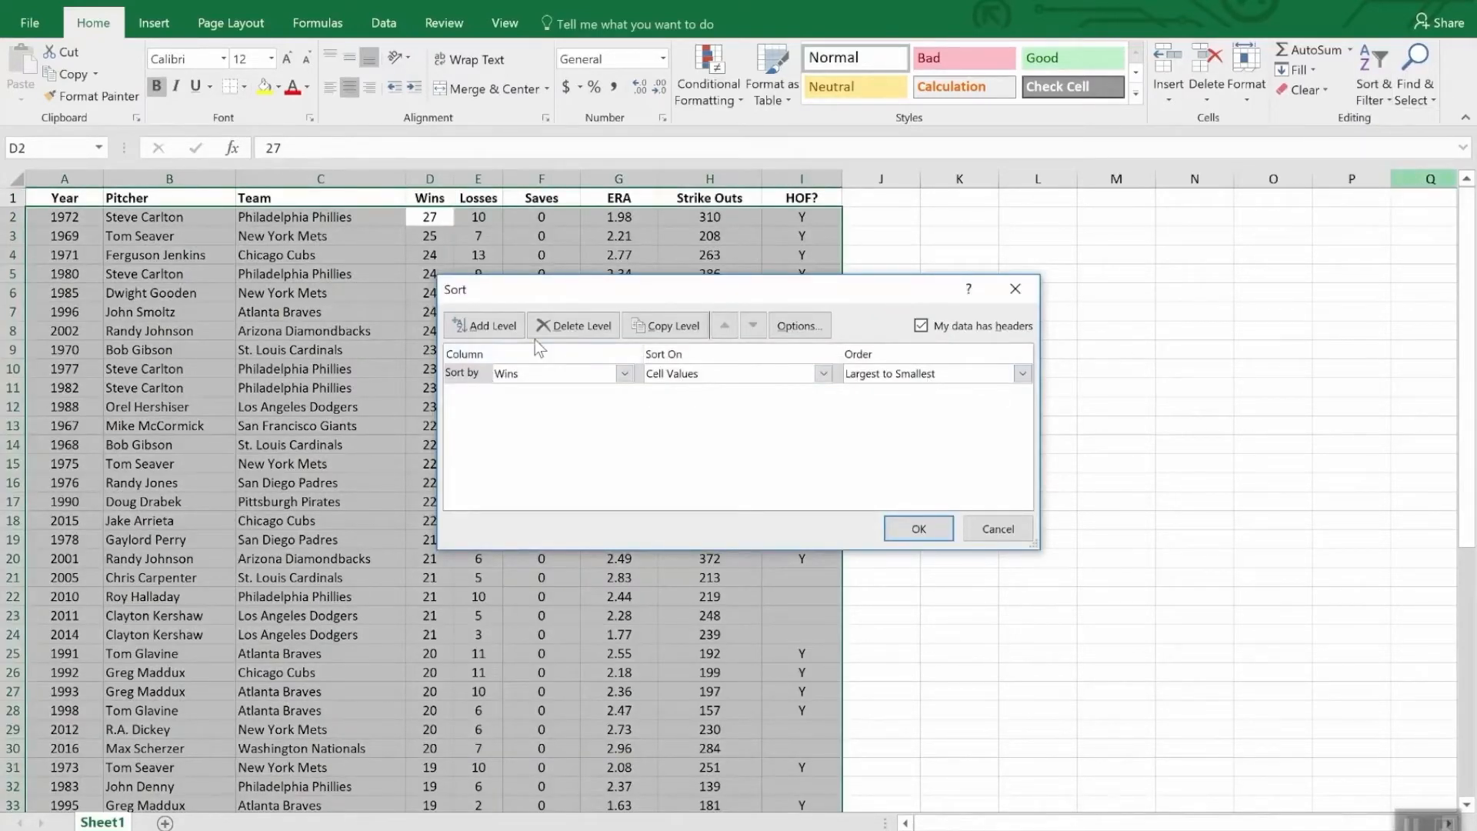
click(492, 327)
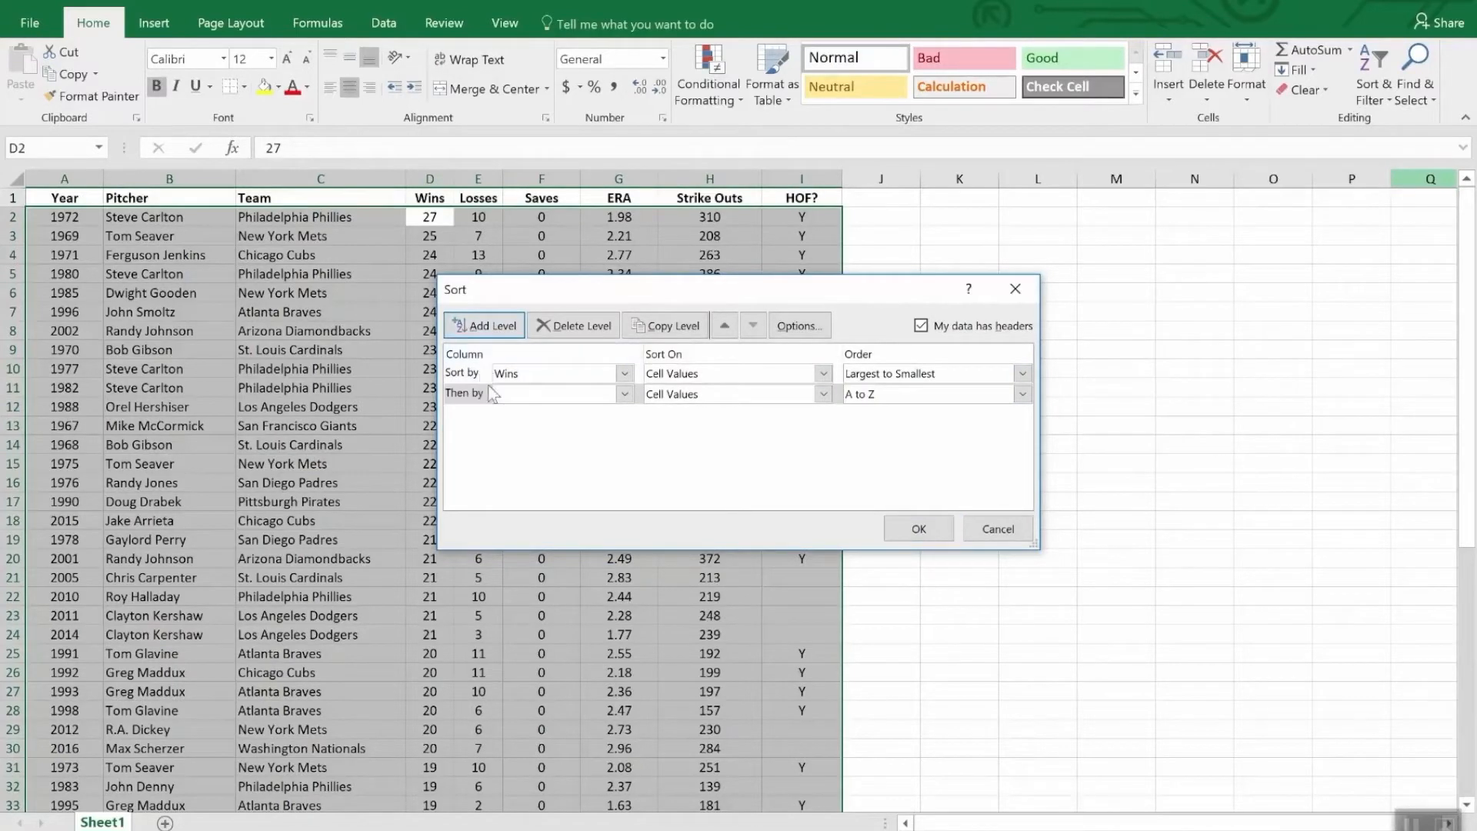
click(625, 394)
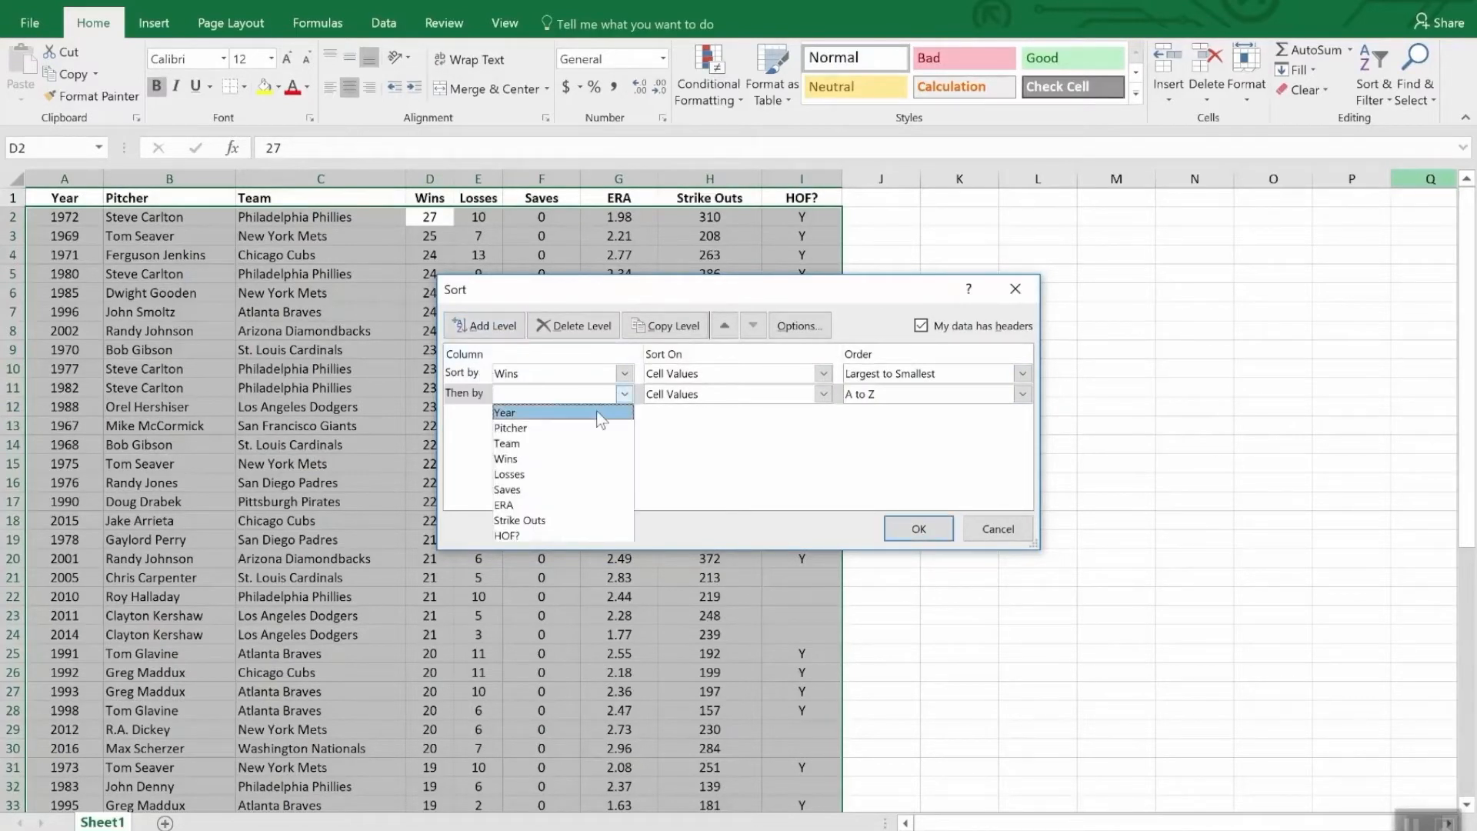
click(583, 506)
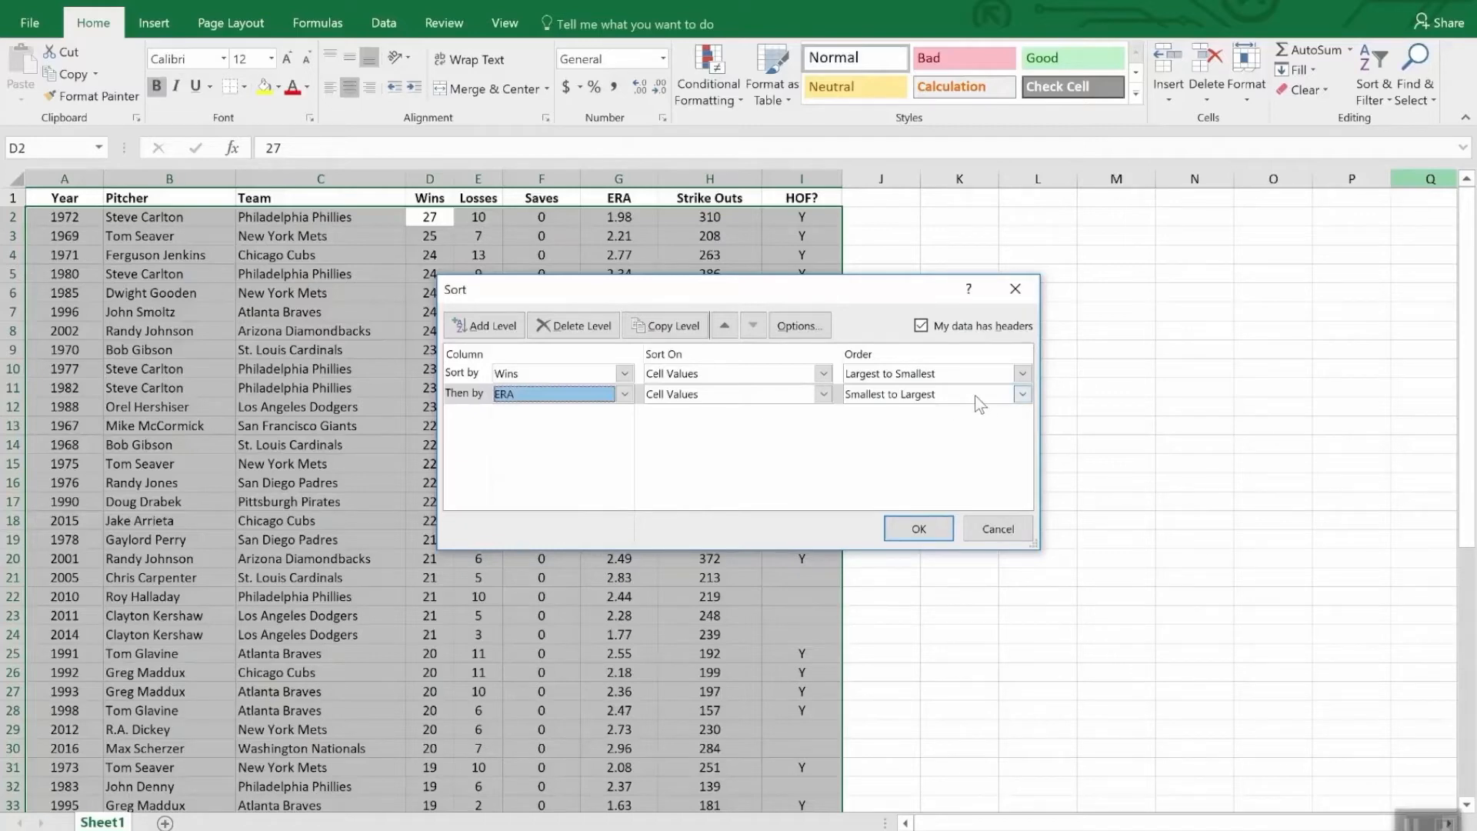
click(918, 528)
key(Up)
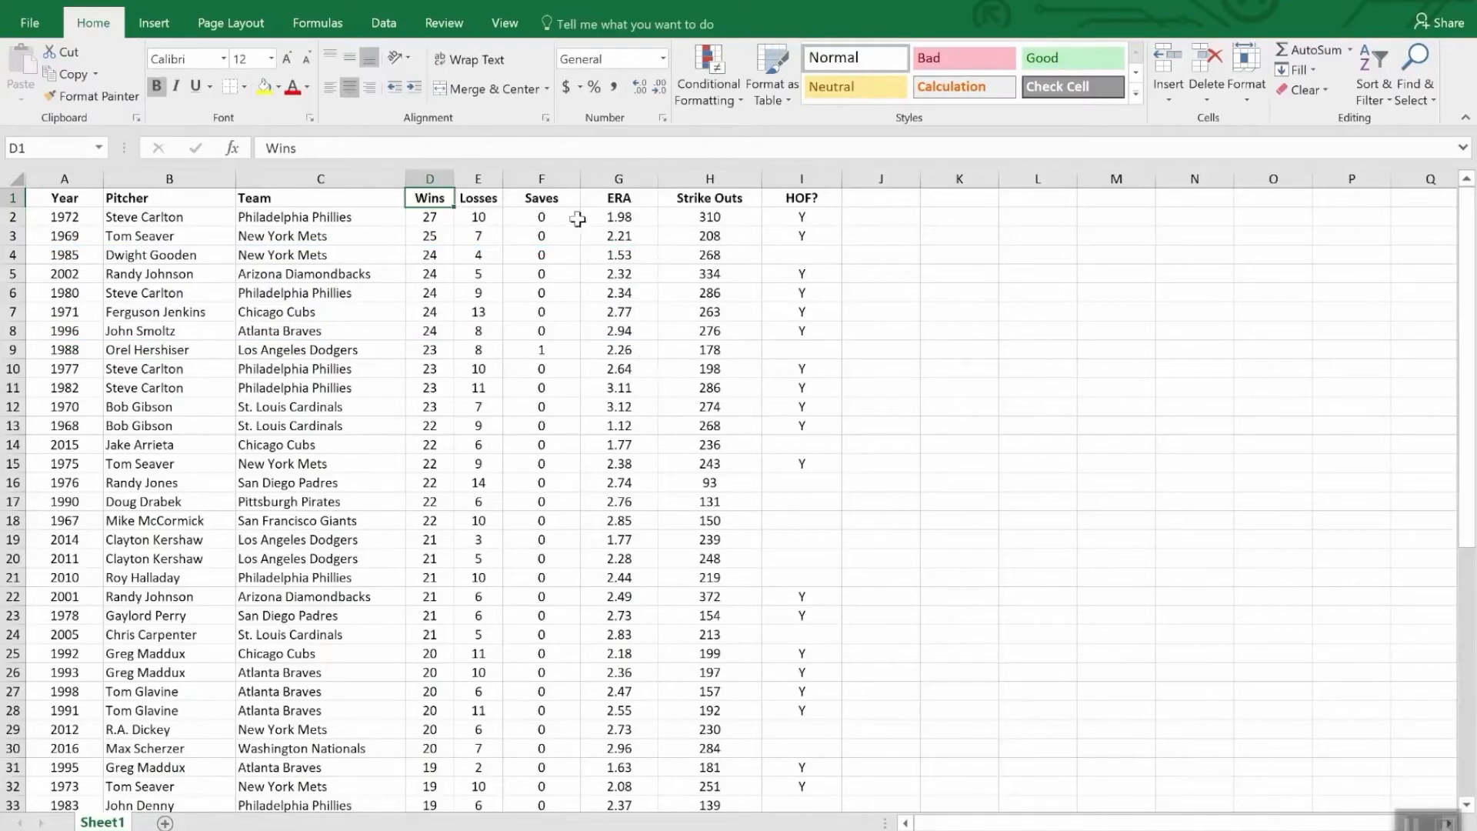
Turn on filtering for the pitcher table and show only the rows with Y in the HOF? column.
click(553, 204)
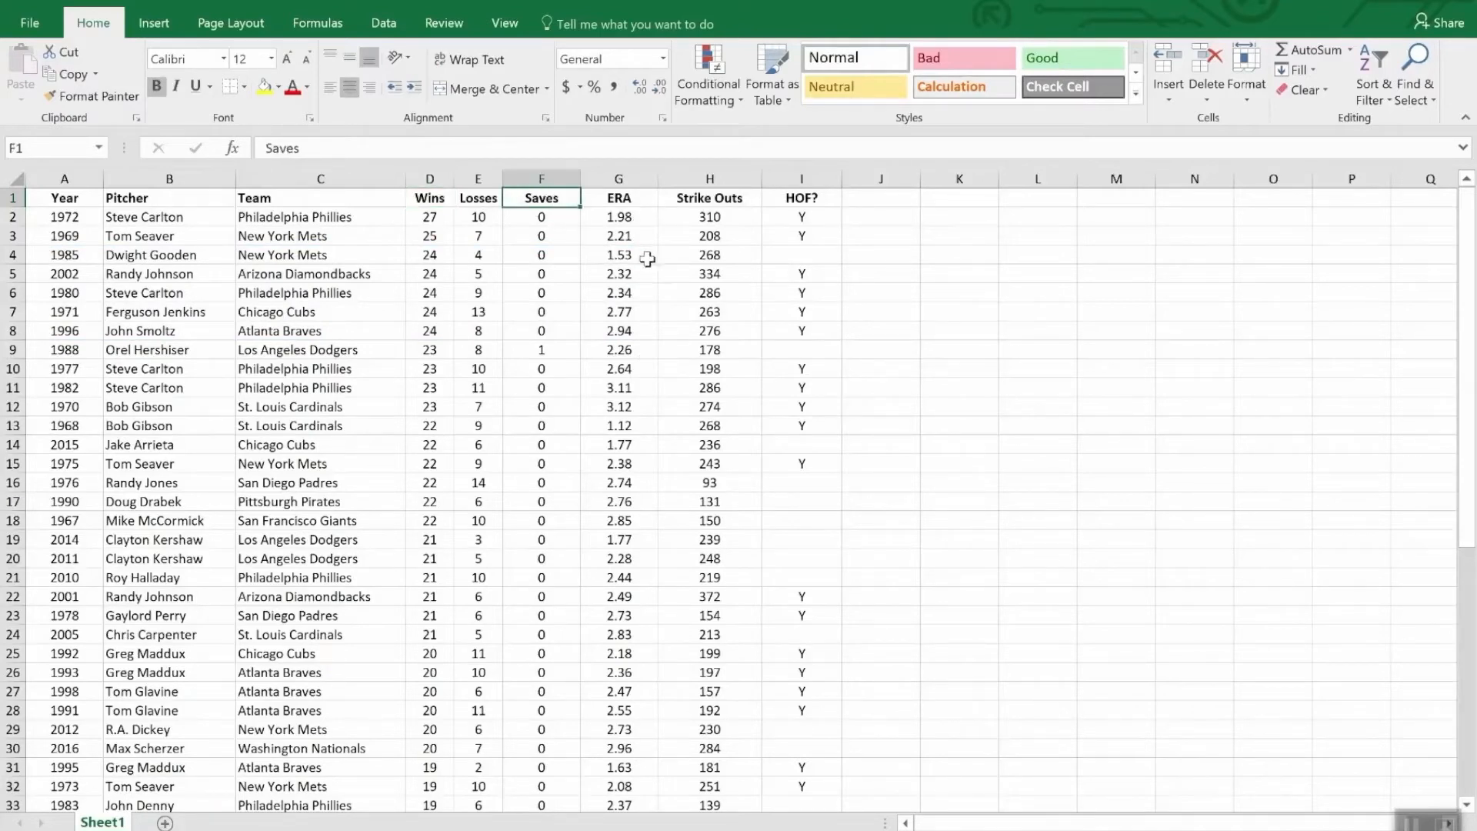
click(1369, 65)
click(1389, 199)
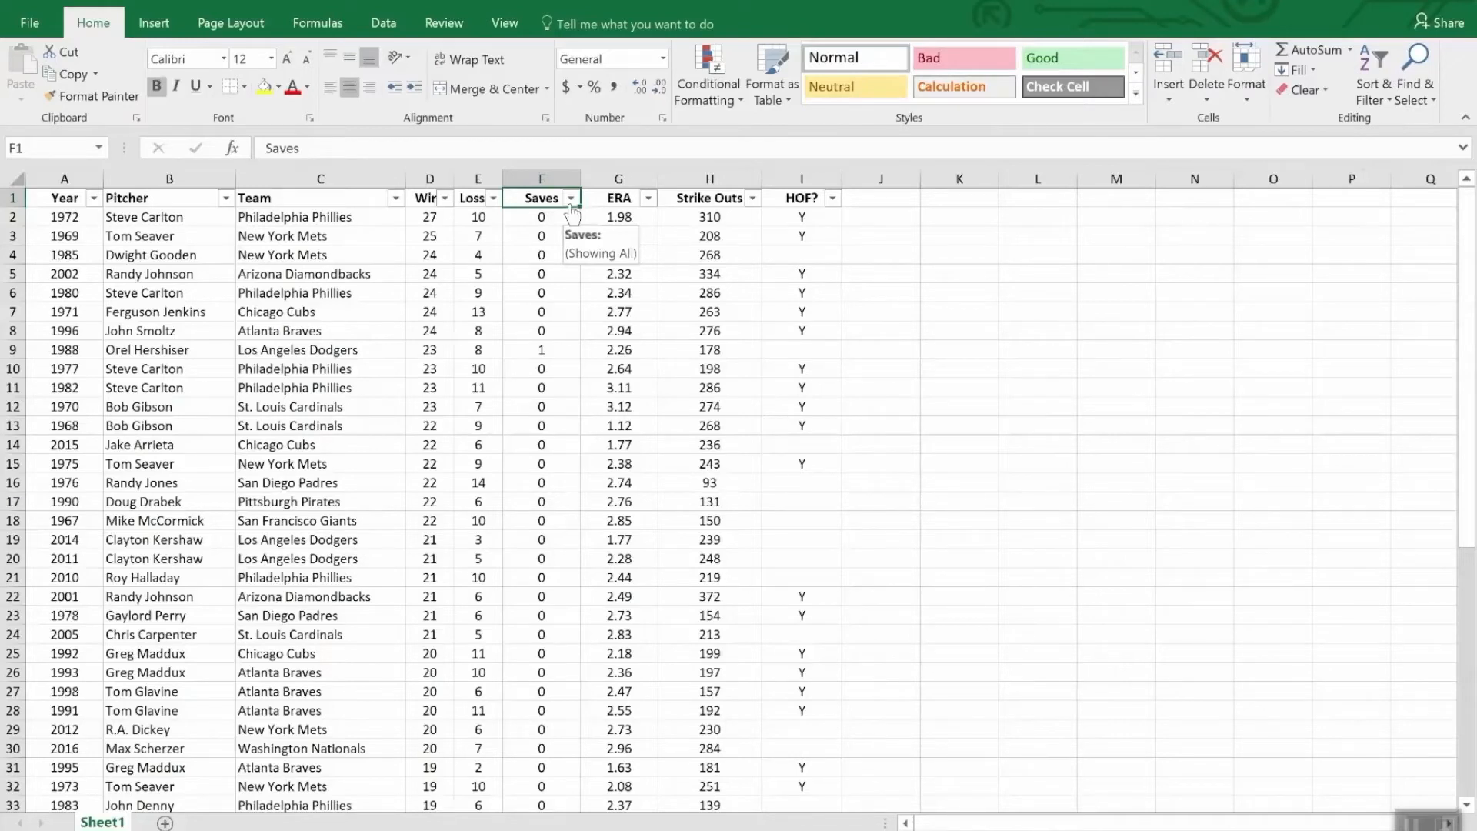
click(832, 198)
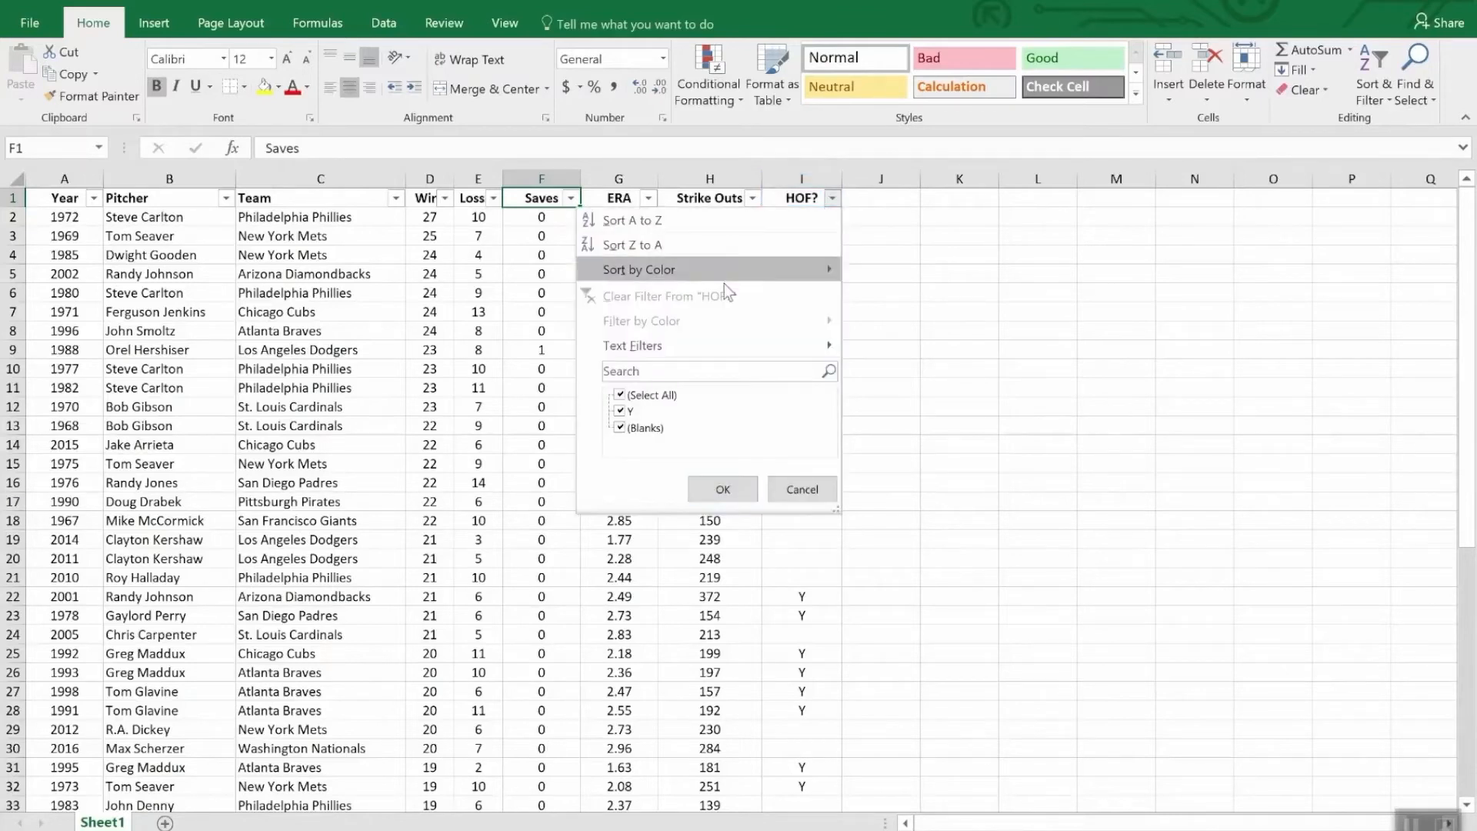
click(621, 395)
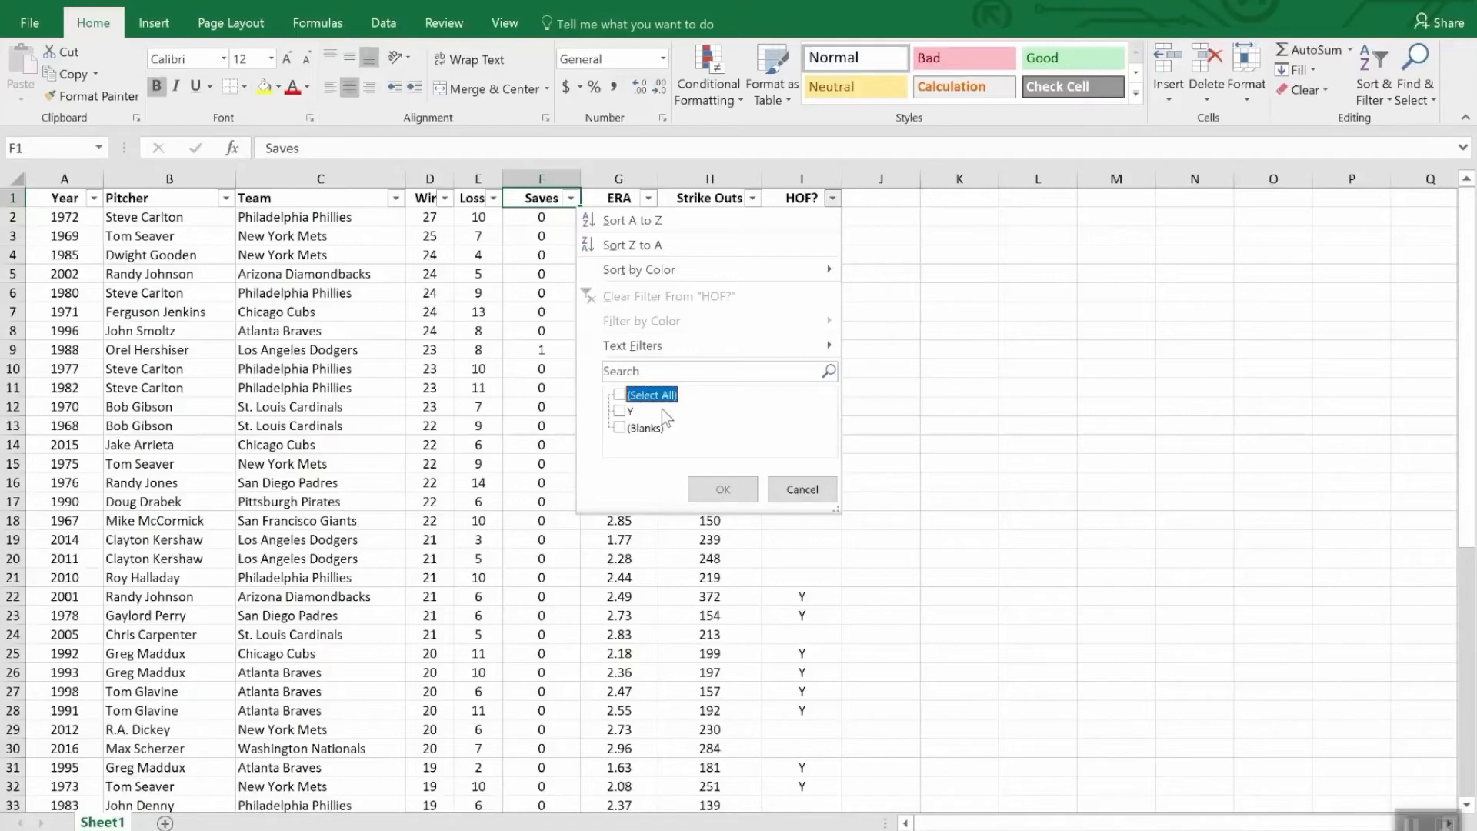
click(622, 411)
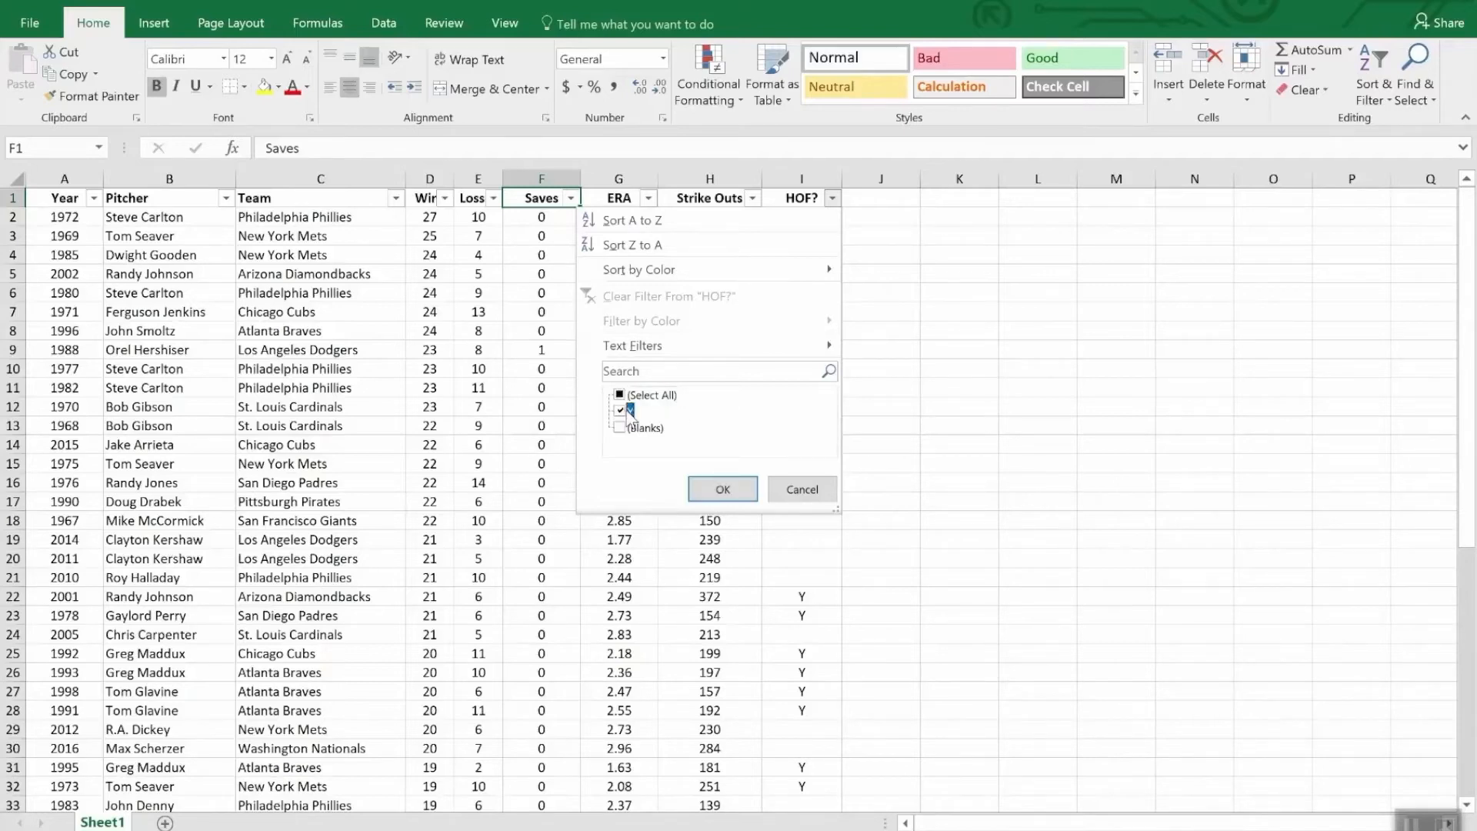
click(723, 491)
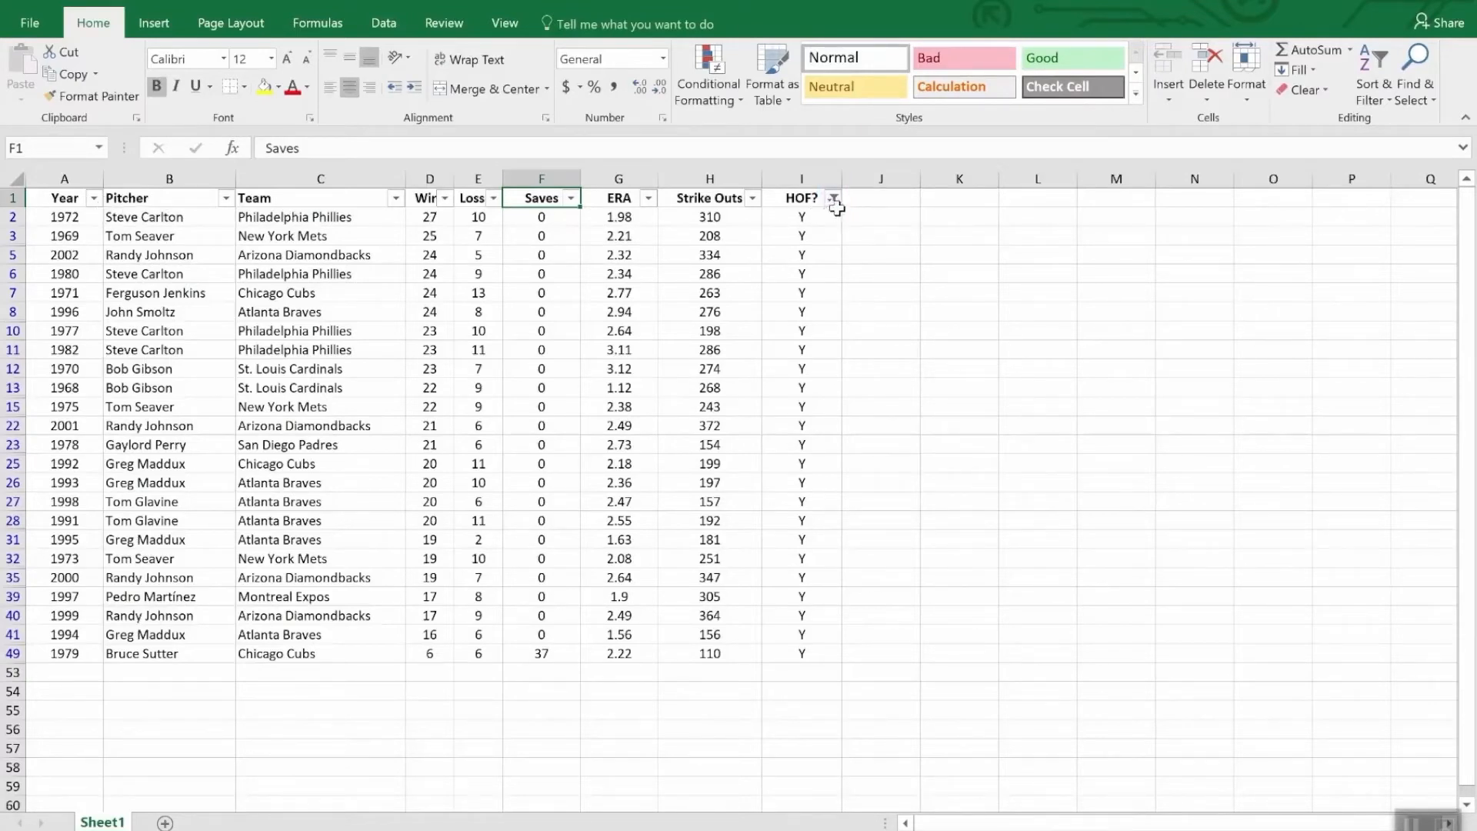
Sort the filtered pitcher rows by Strike Outs from largest to smallest.
mouse_move(838, 208)
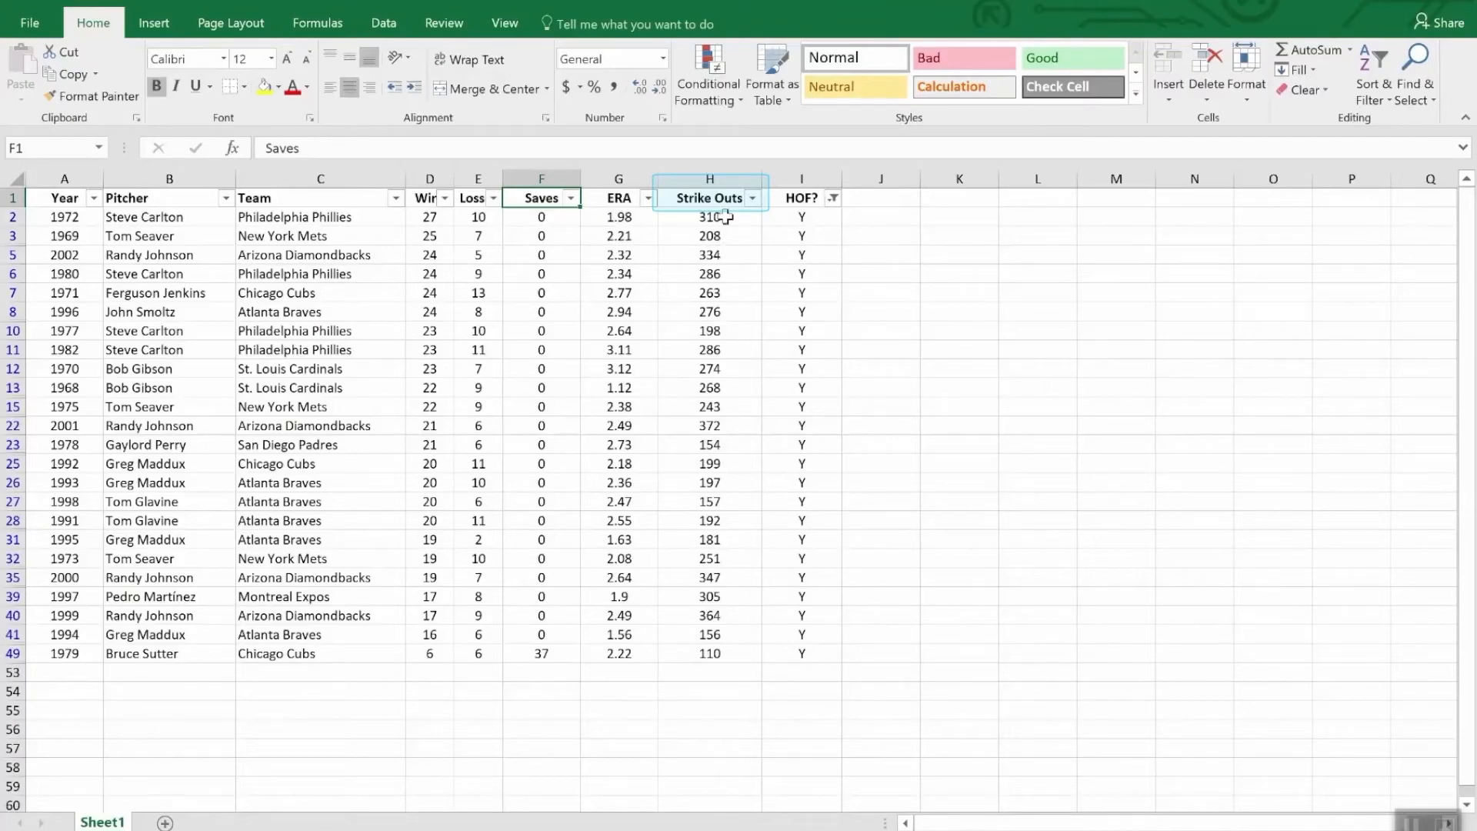
click(755, 199)
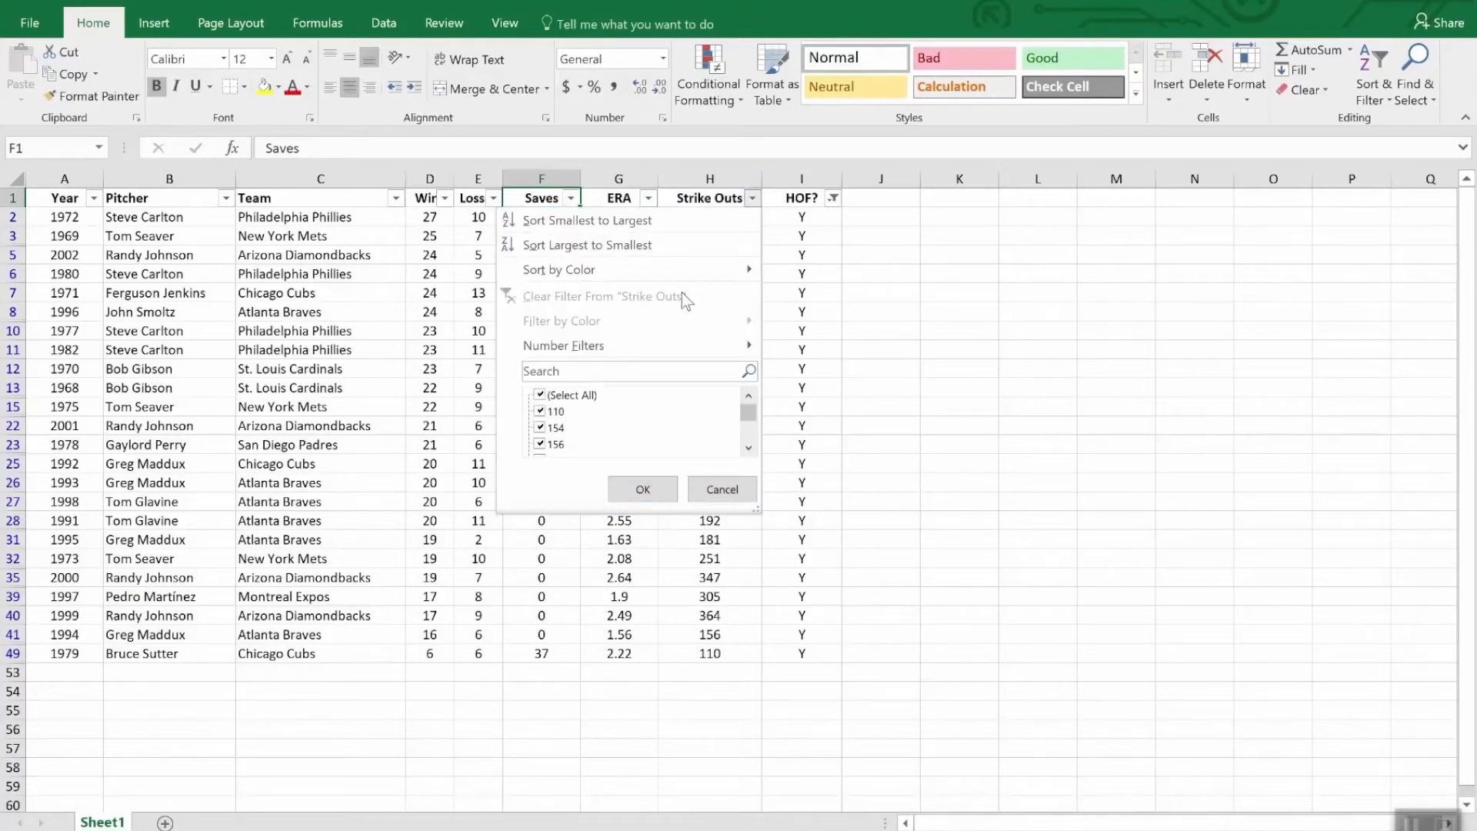
click(665, 245)
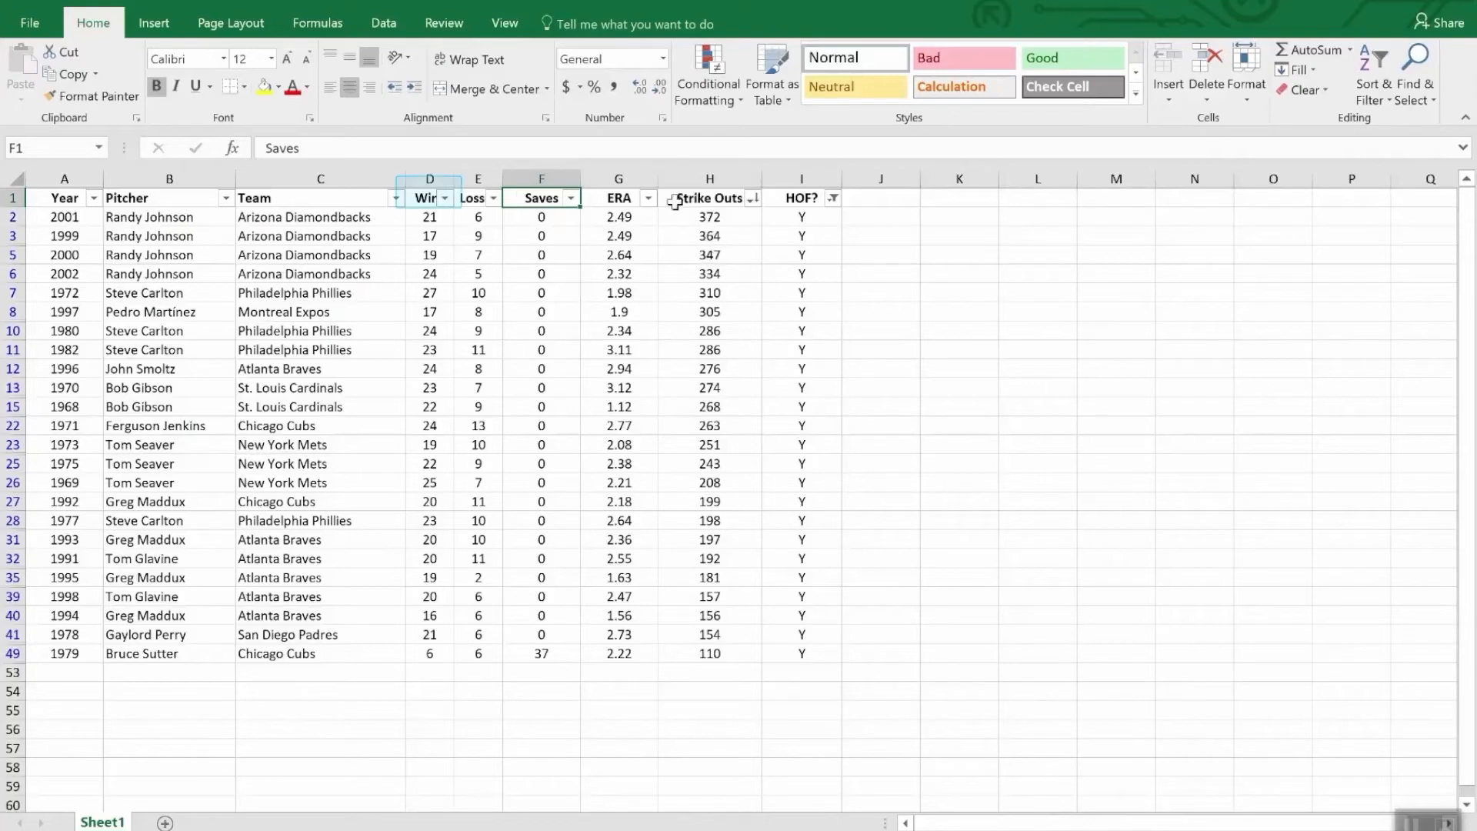
Apply a number filter to the Wins column so only rows with fewer than 20 wins are shown.
click(444, 199)
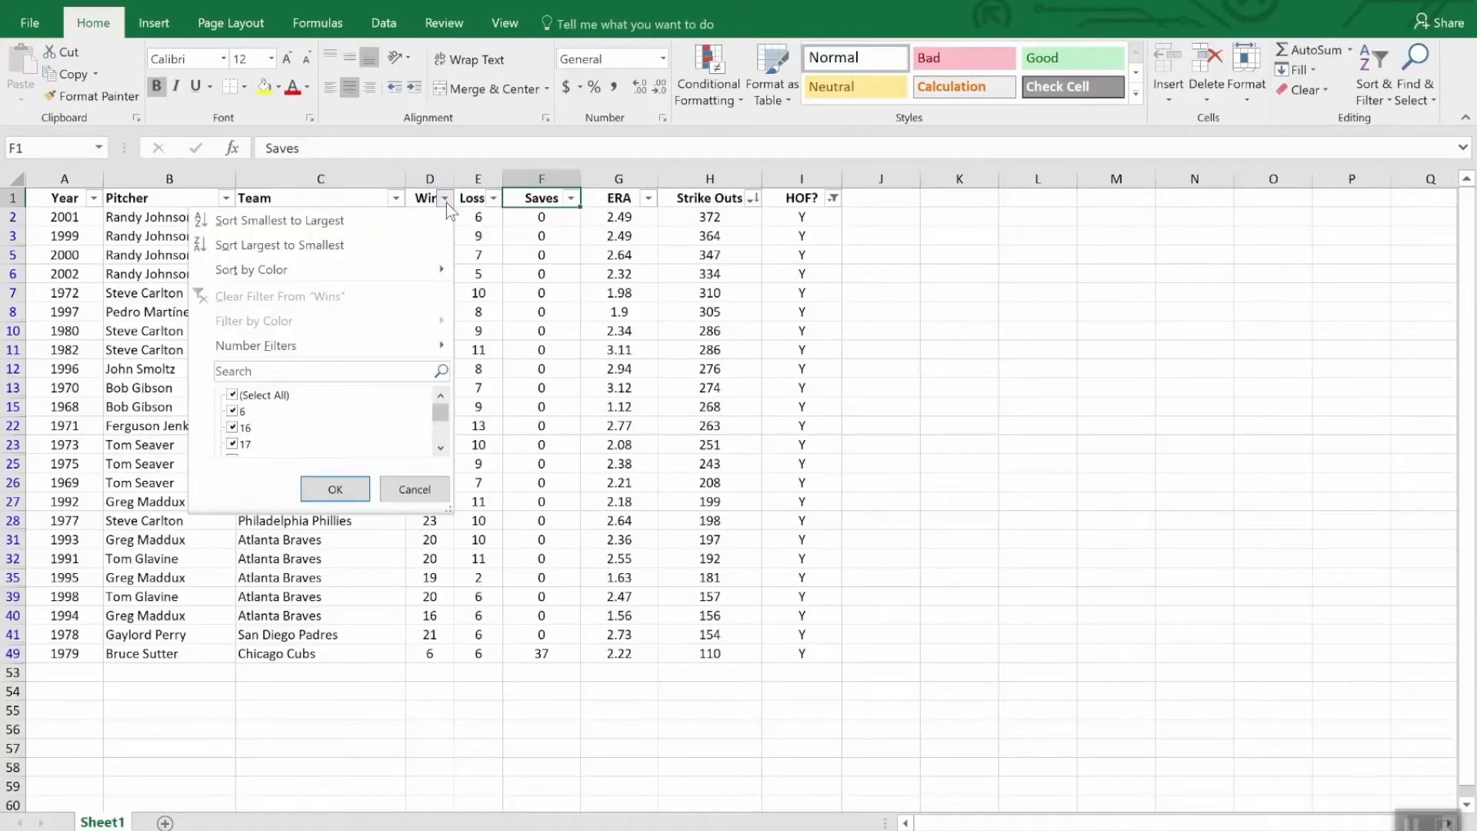
mouse_move(395, 345)
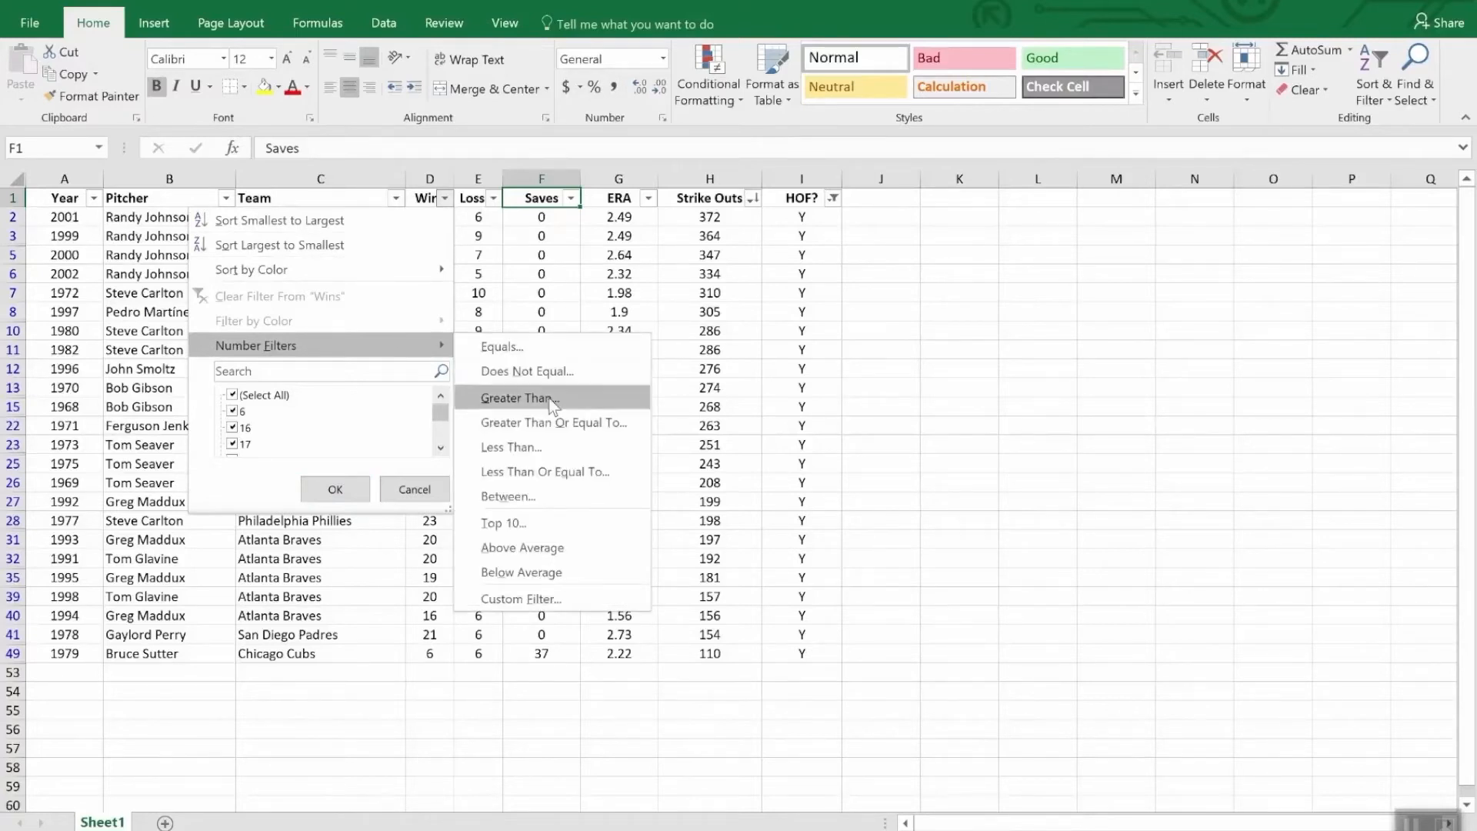
click(548, 447)
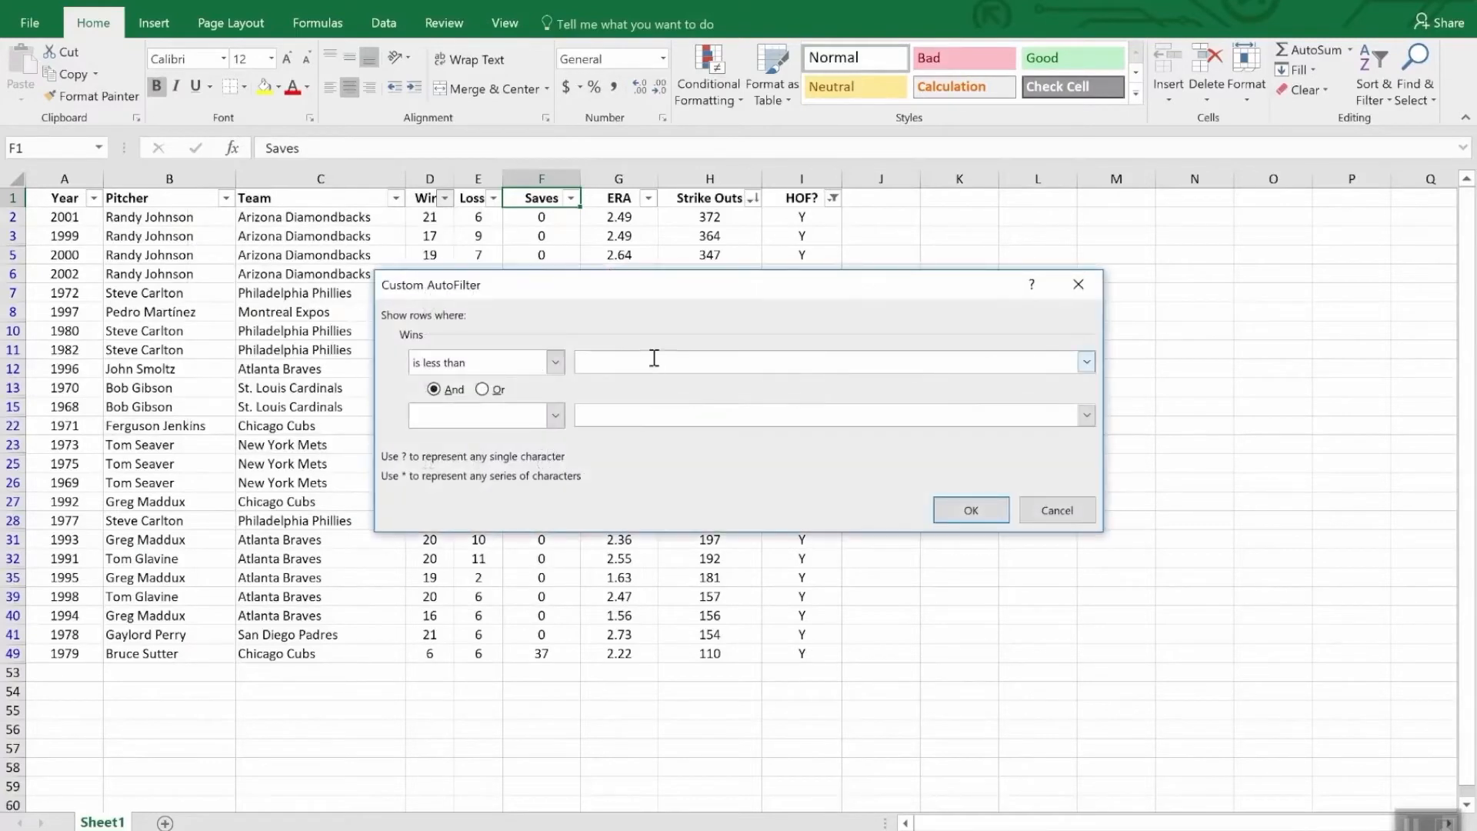
text(20)
click(995, 514)
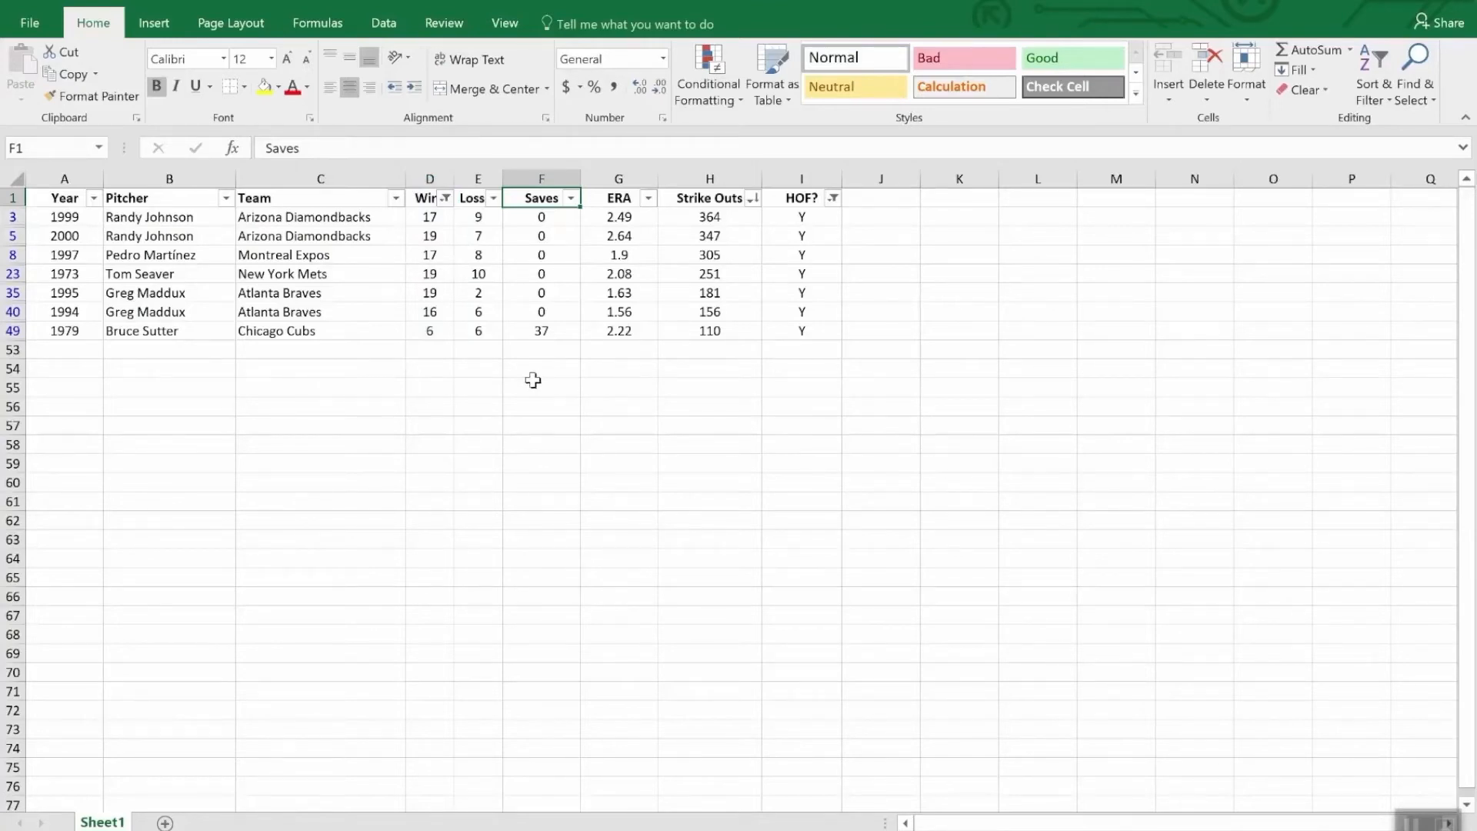
Add an AutoSum subtotal of the Strike Outs column in cell H53, below the filtered rows.
click(702, 351)
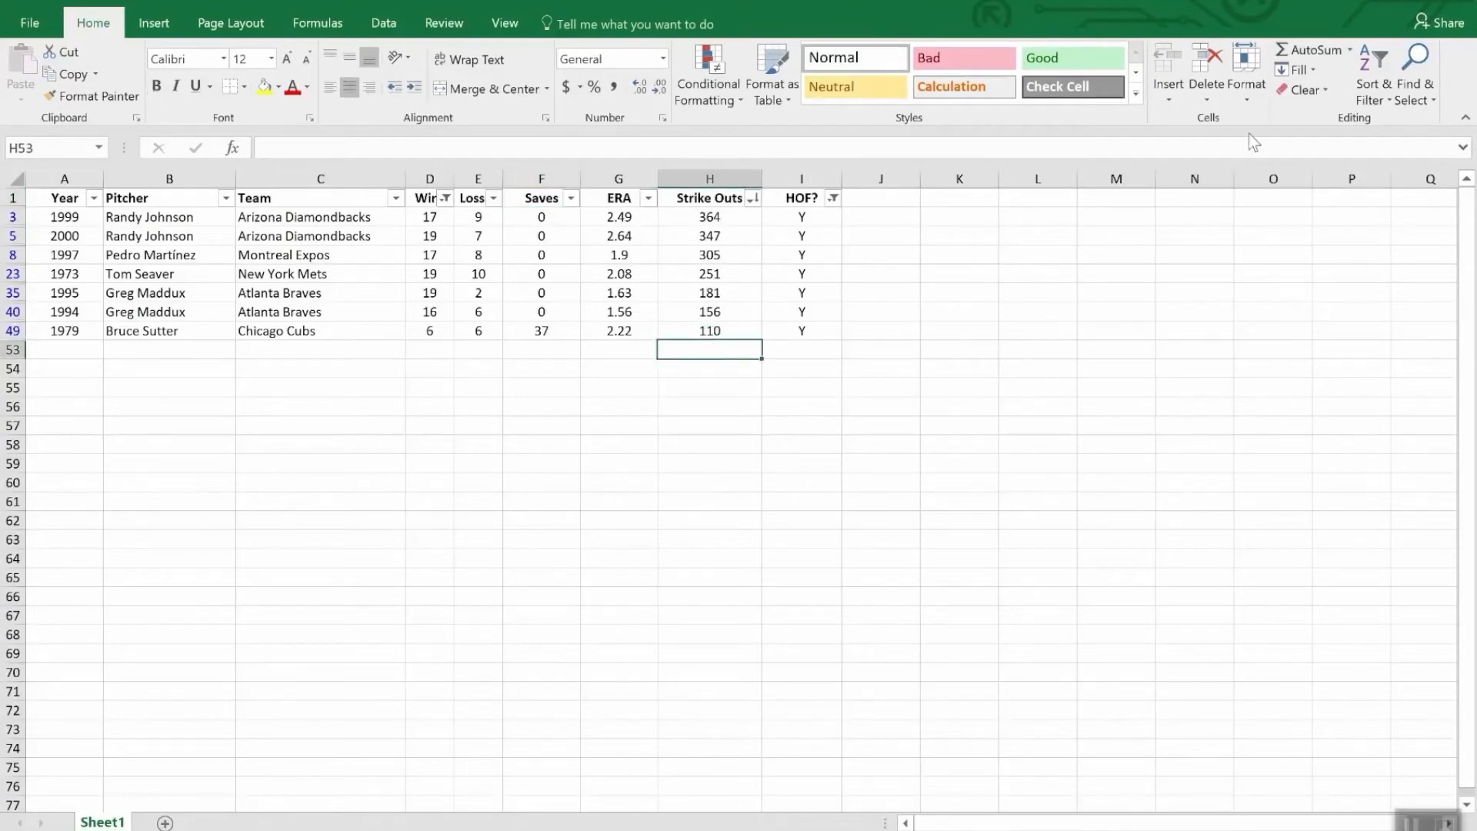
click(1314, 53)
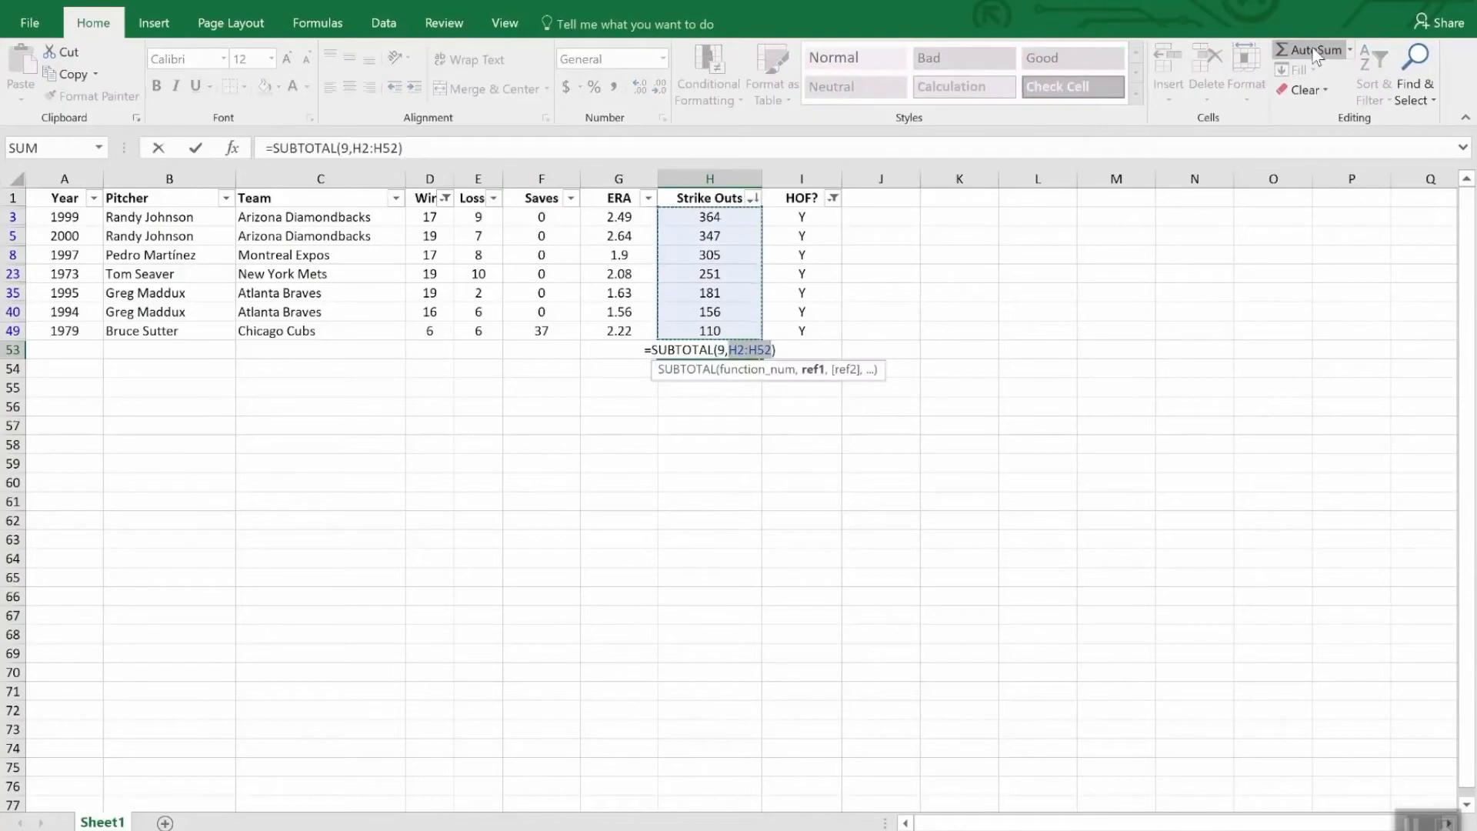
key(Return)
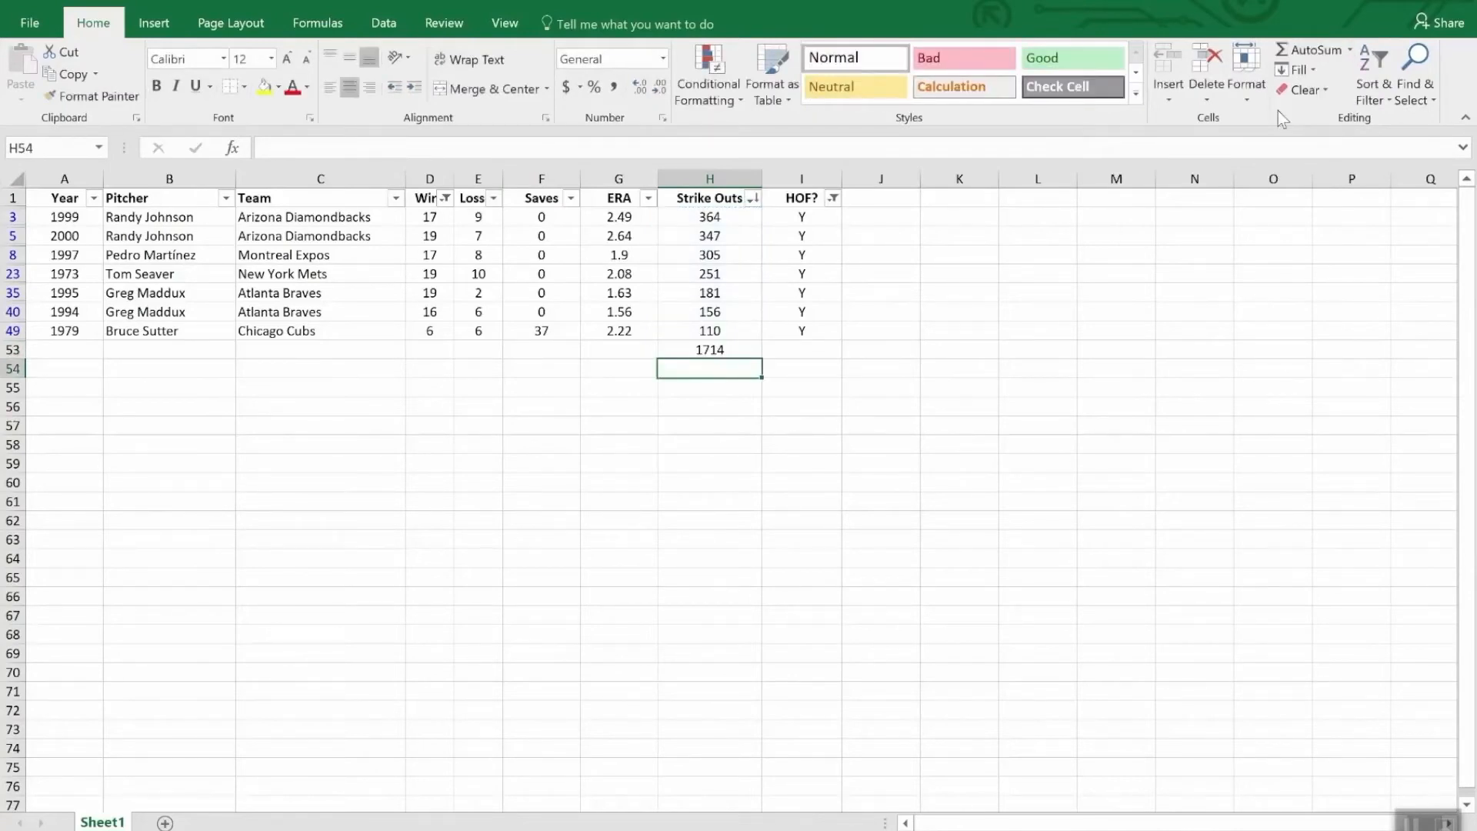
Clear the filters from the HOF? and Wins columns and inspect the Strike Outs subtotal formula in H53.
click(833, 198)
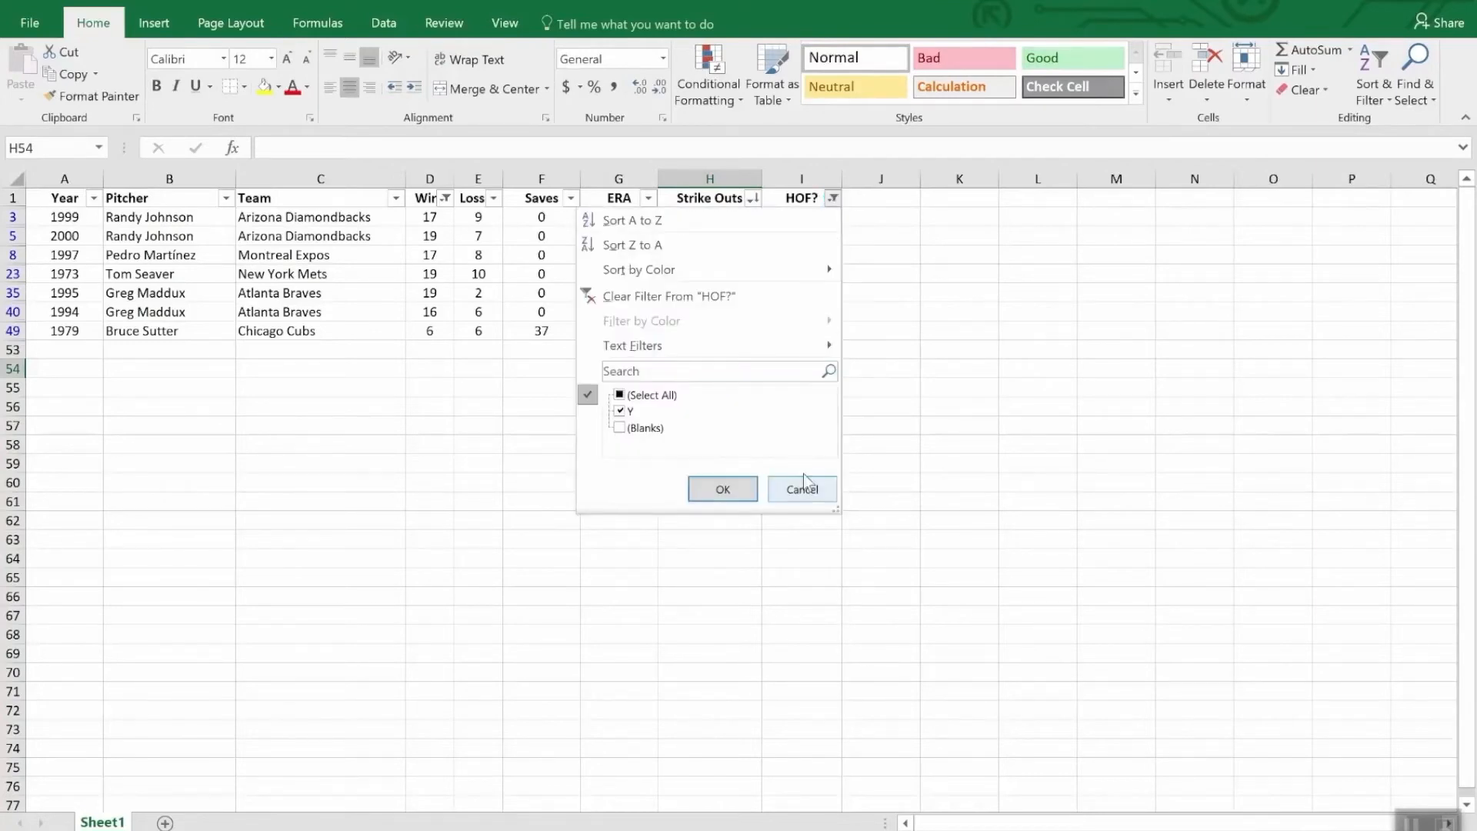
click(706, 293)
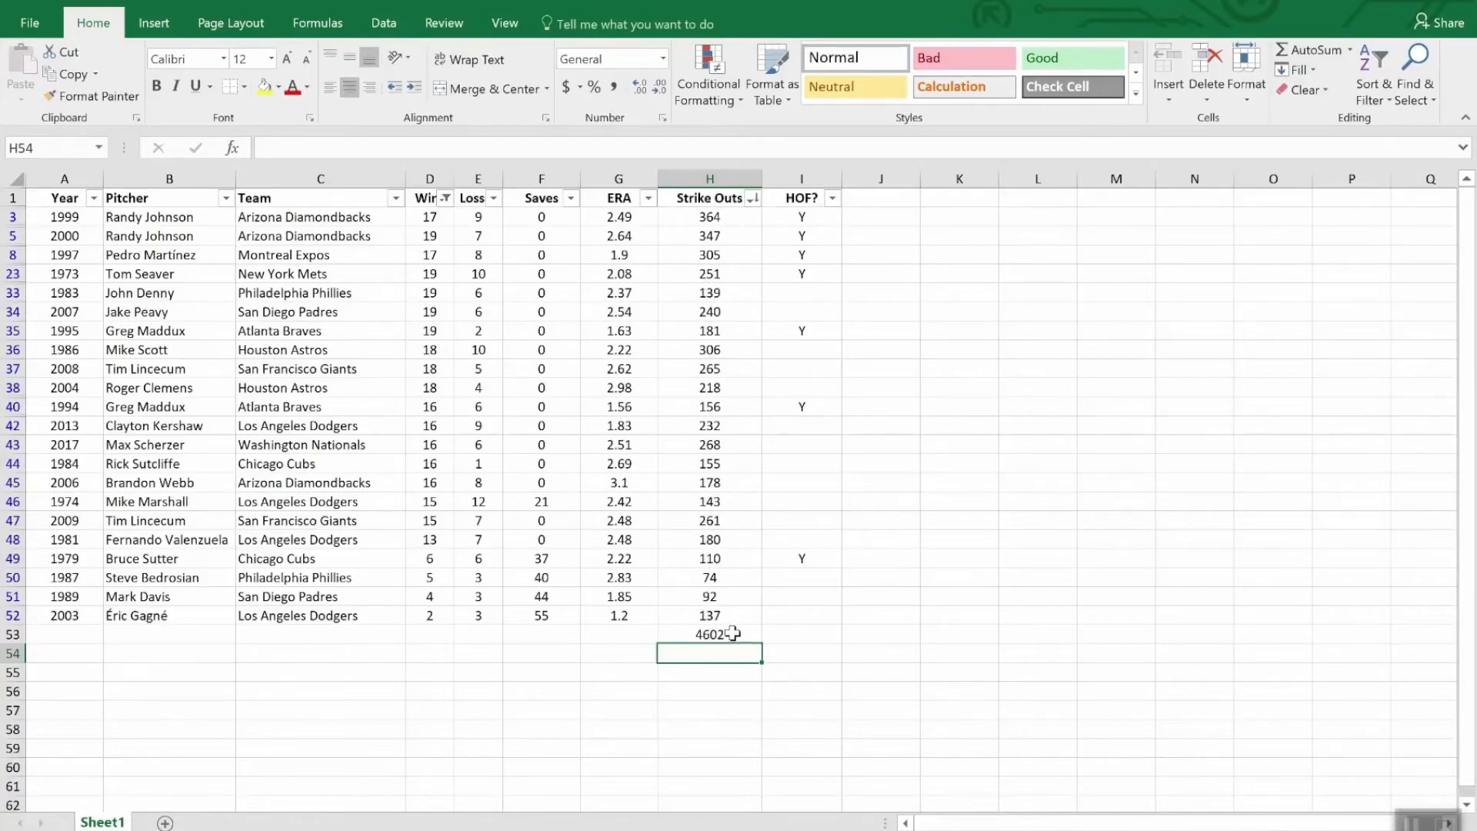
click(447, 199)
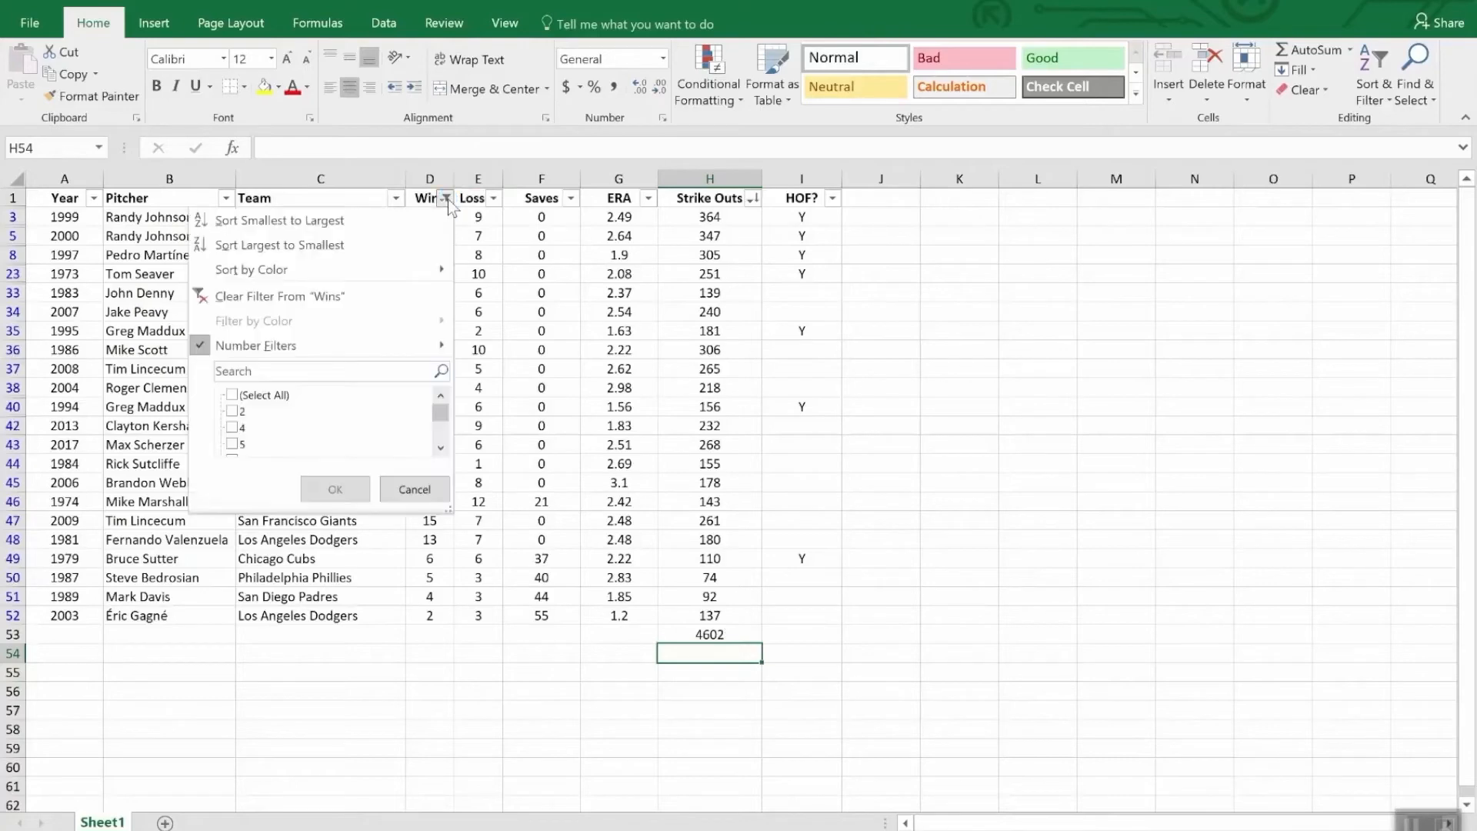
click(314, 297)
scroll(759, 555, down, 3)
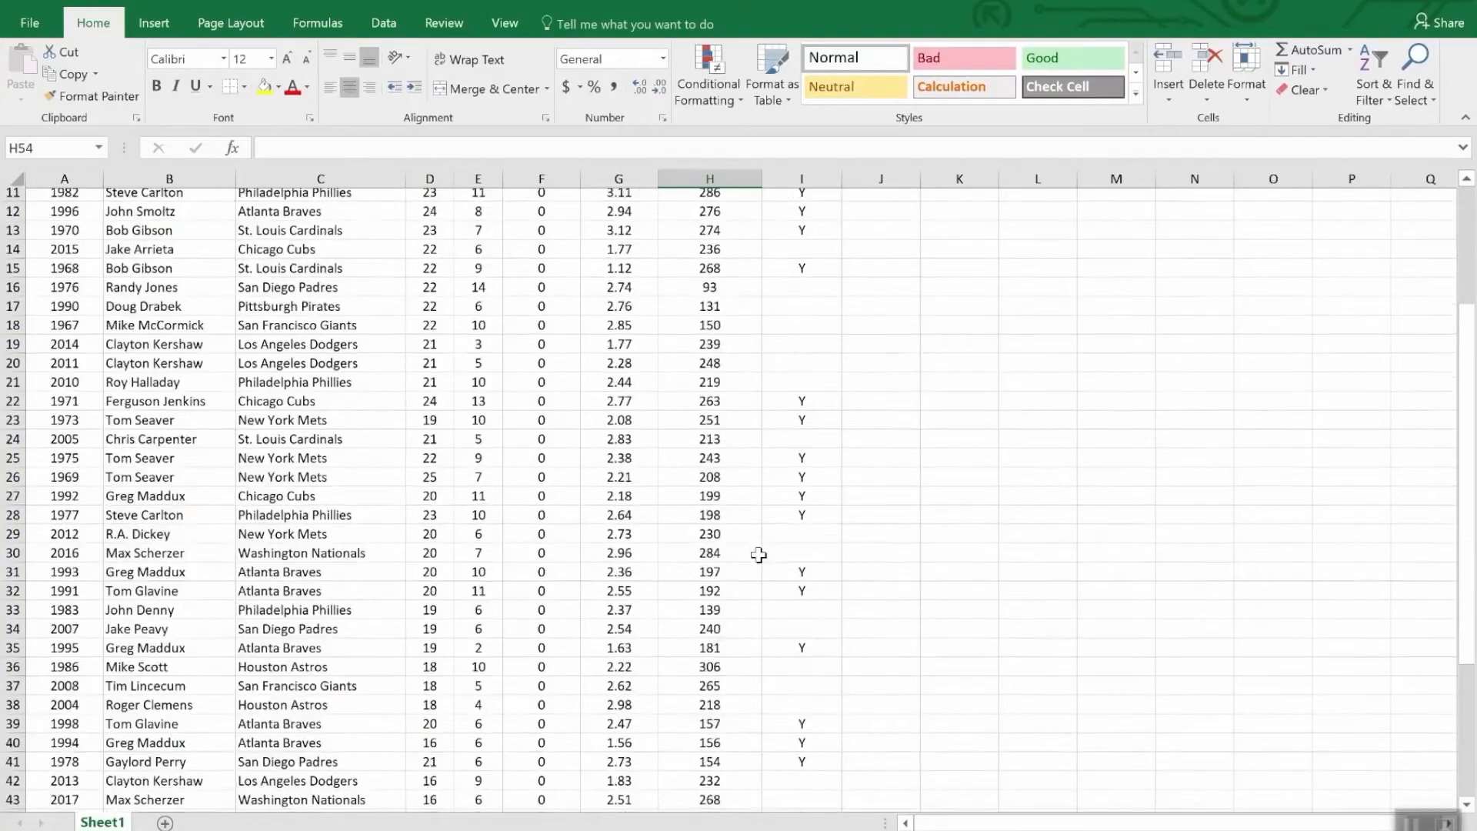
scroll(759, 555, down, 9)
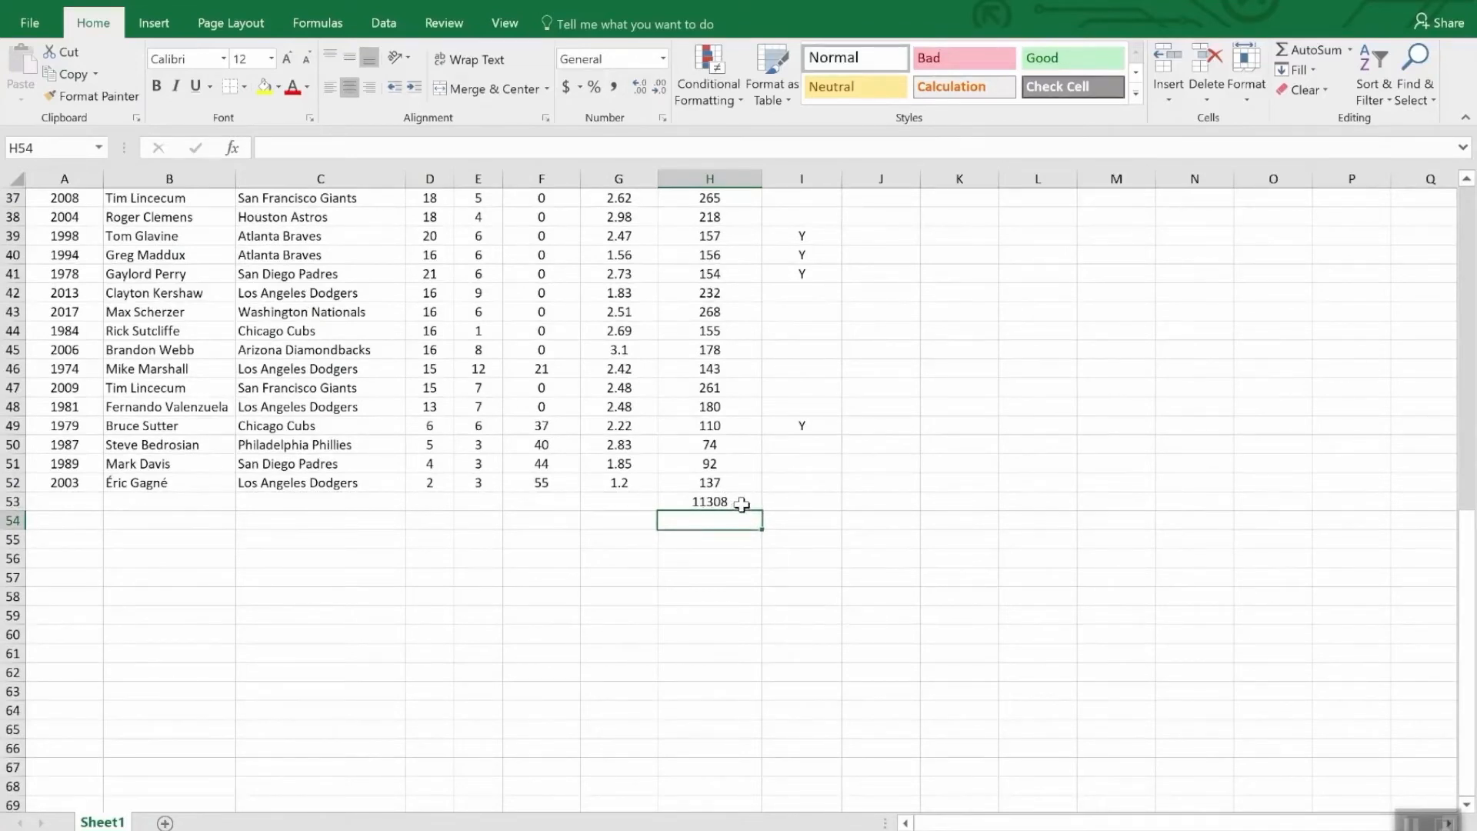
click(744, 501)
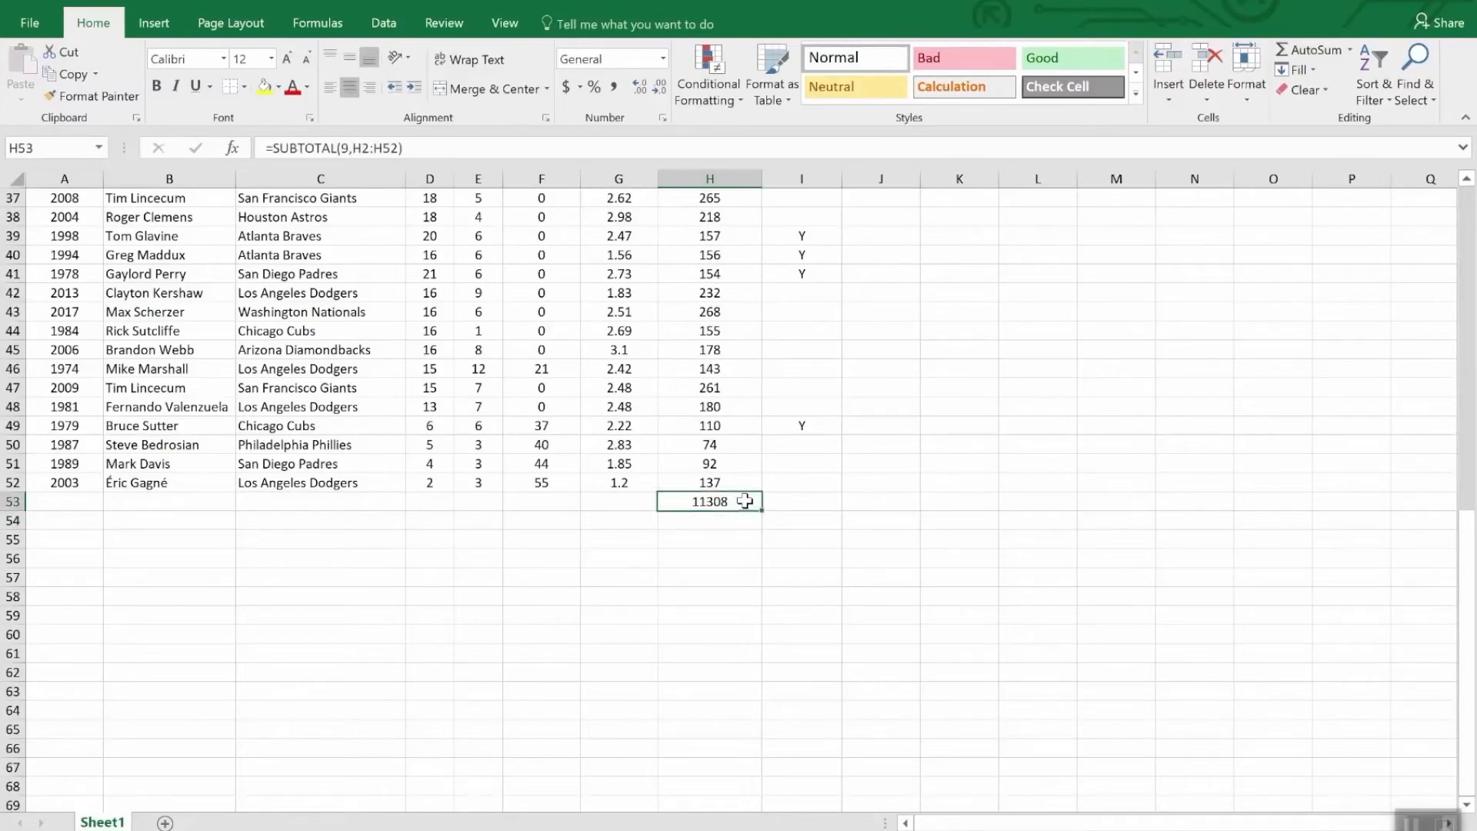
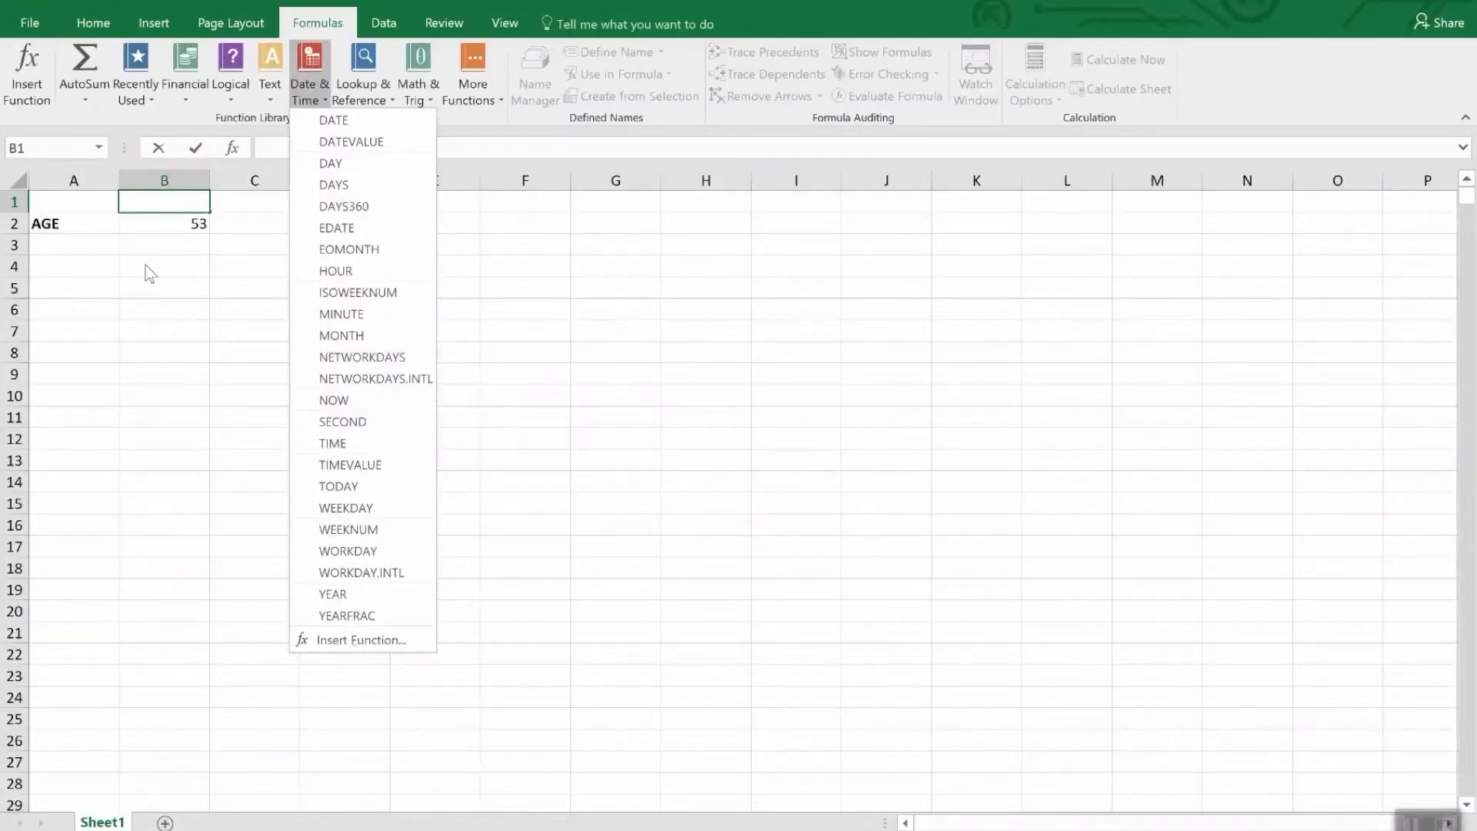
Examine the AGE formula in B2 and browse the Date and Time categories of the number formats for that cell.
click(151, 219)
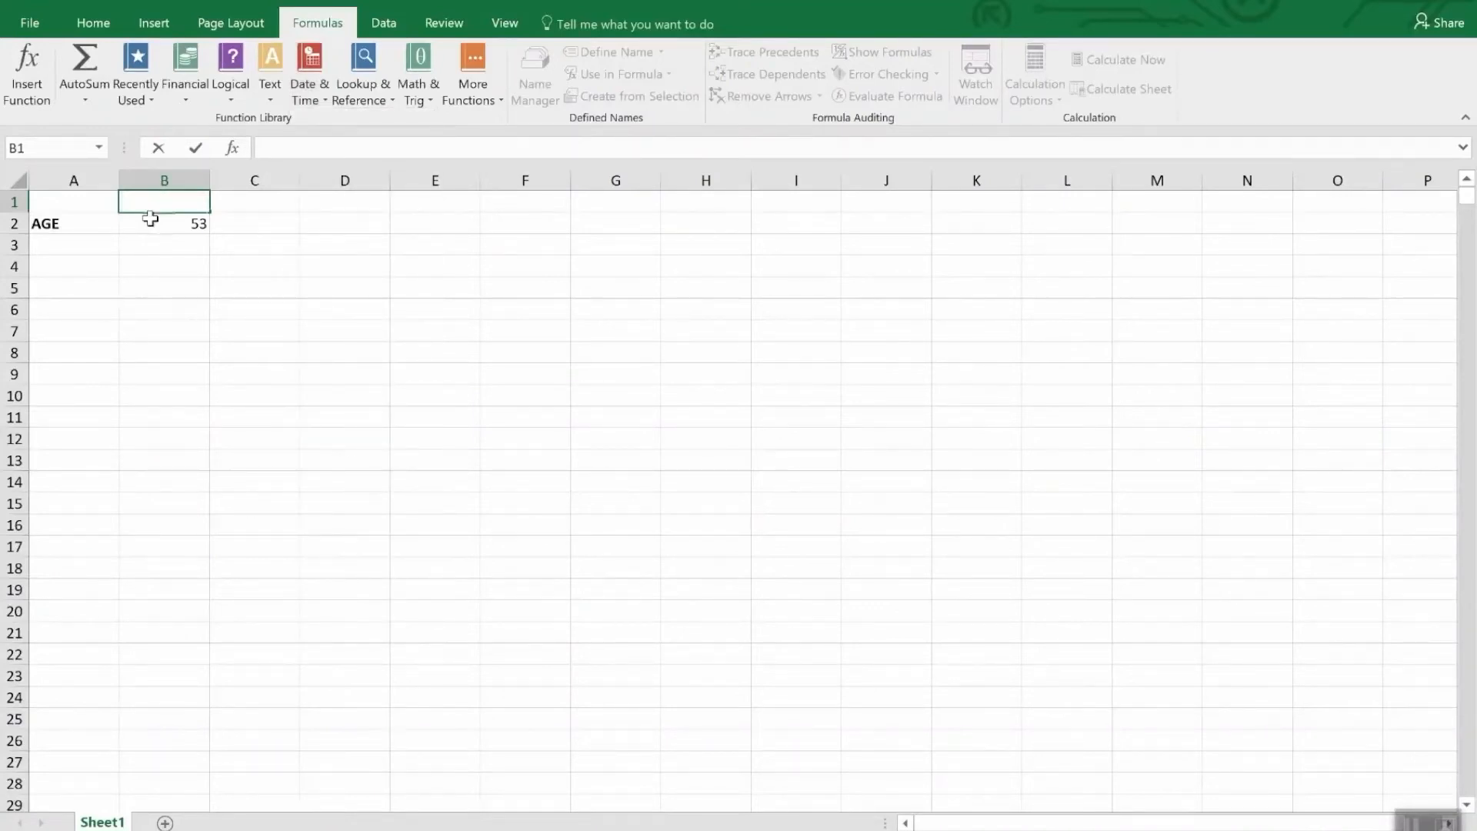
click(151, 223)
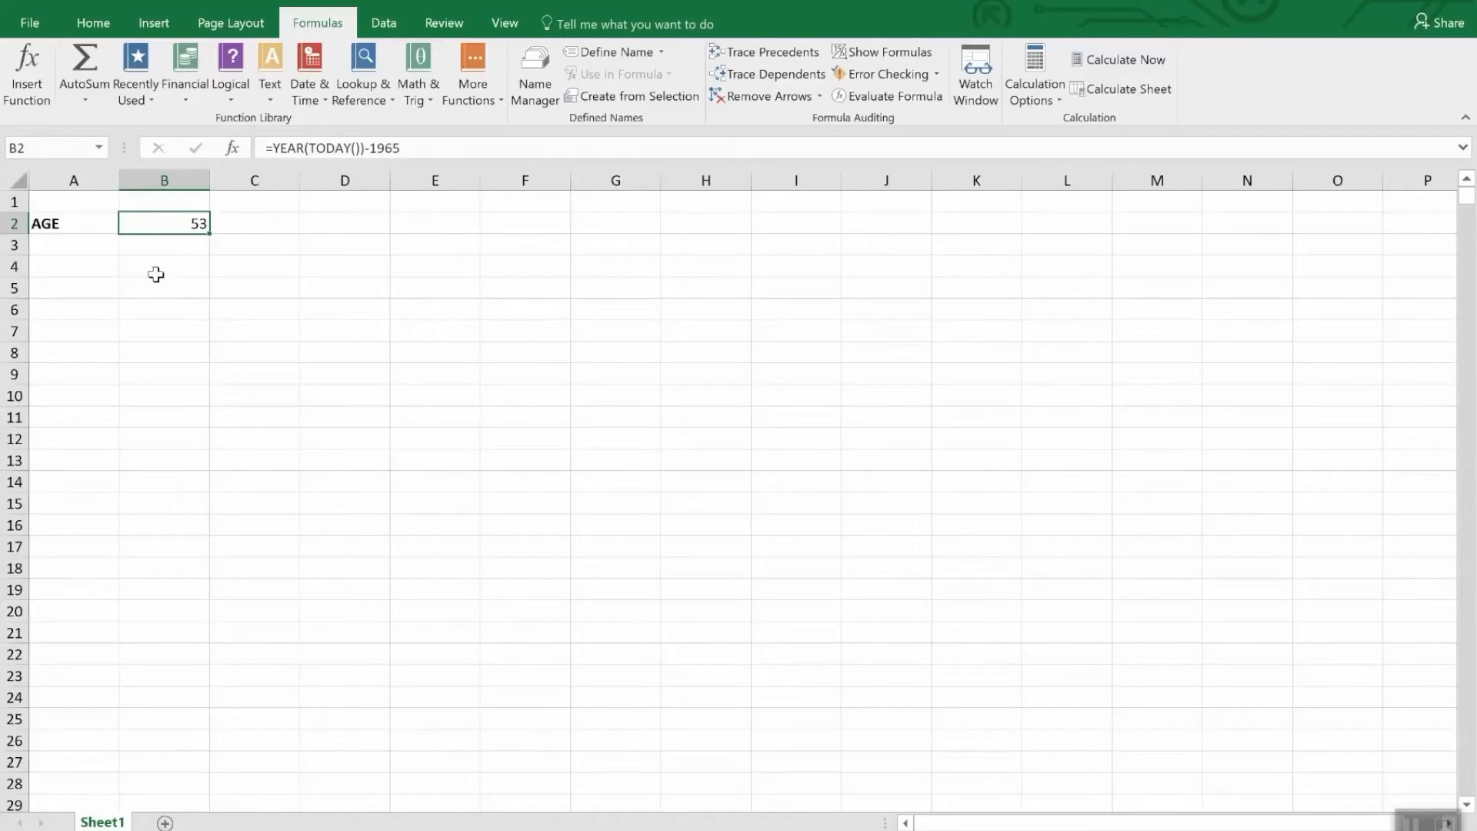
click(91, 26)
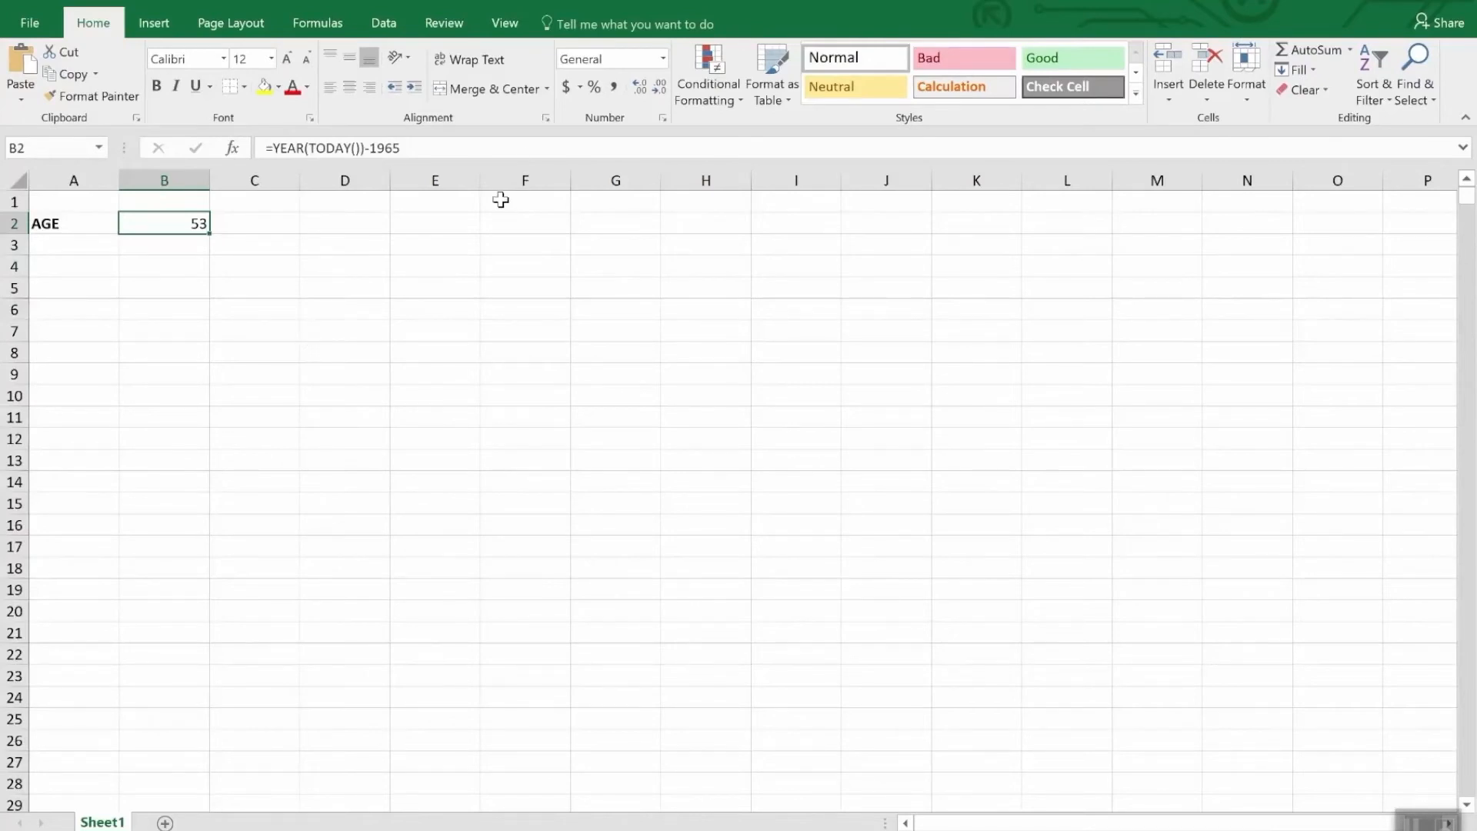
click(662, 57)
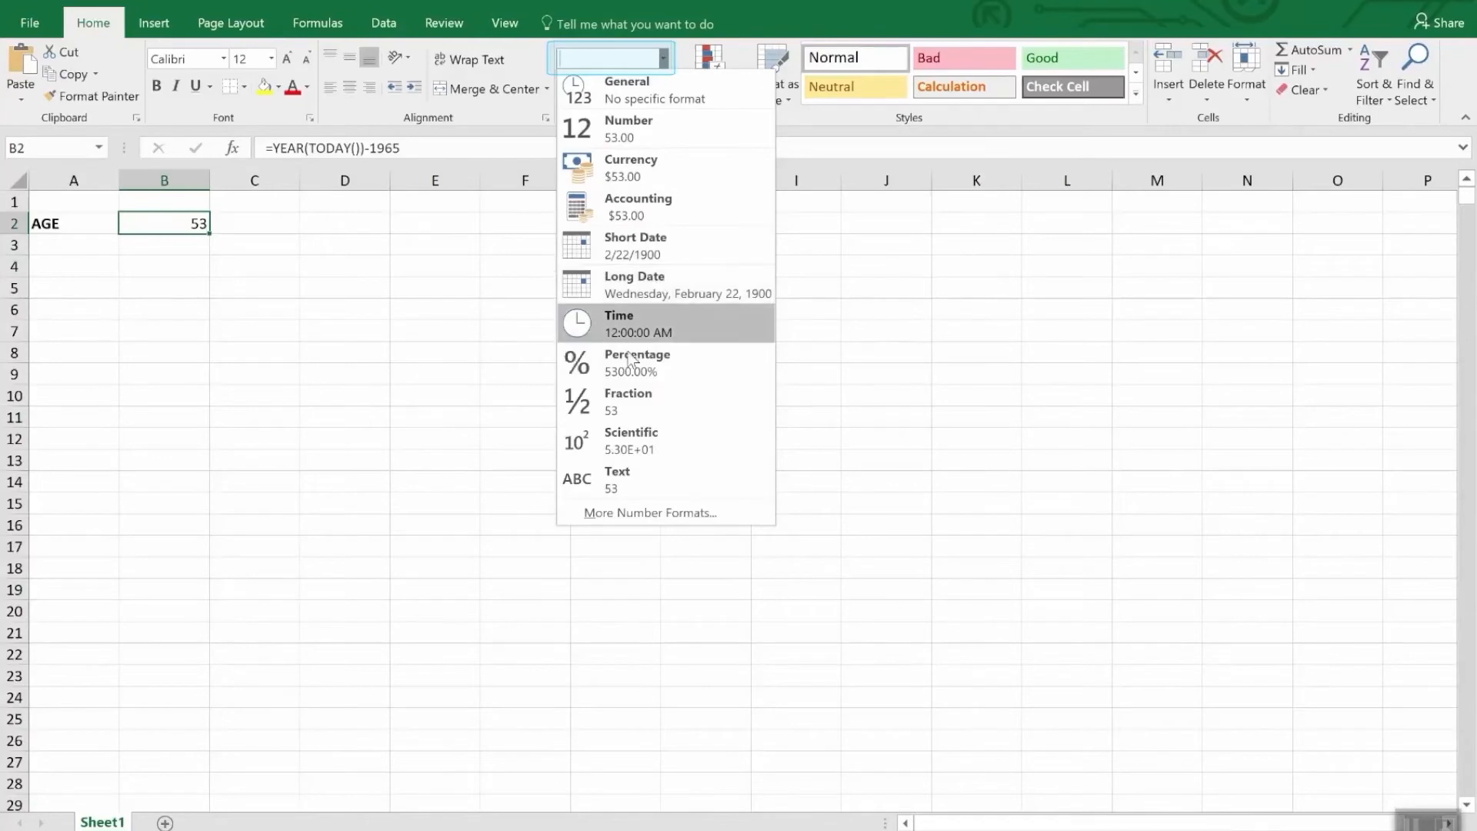
click(630, 517)
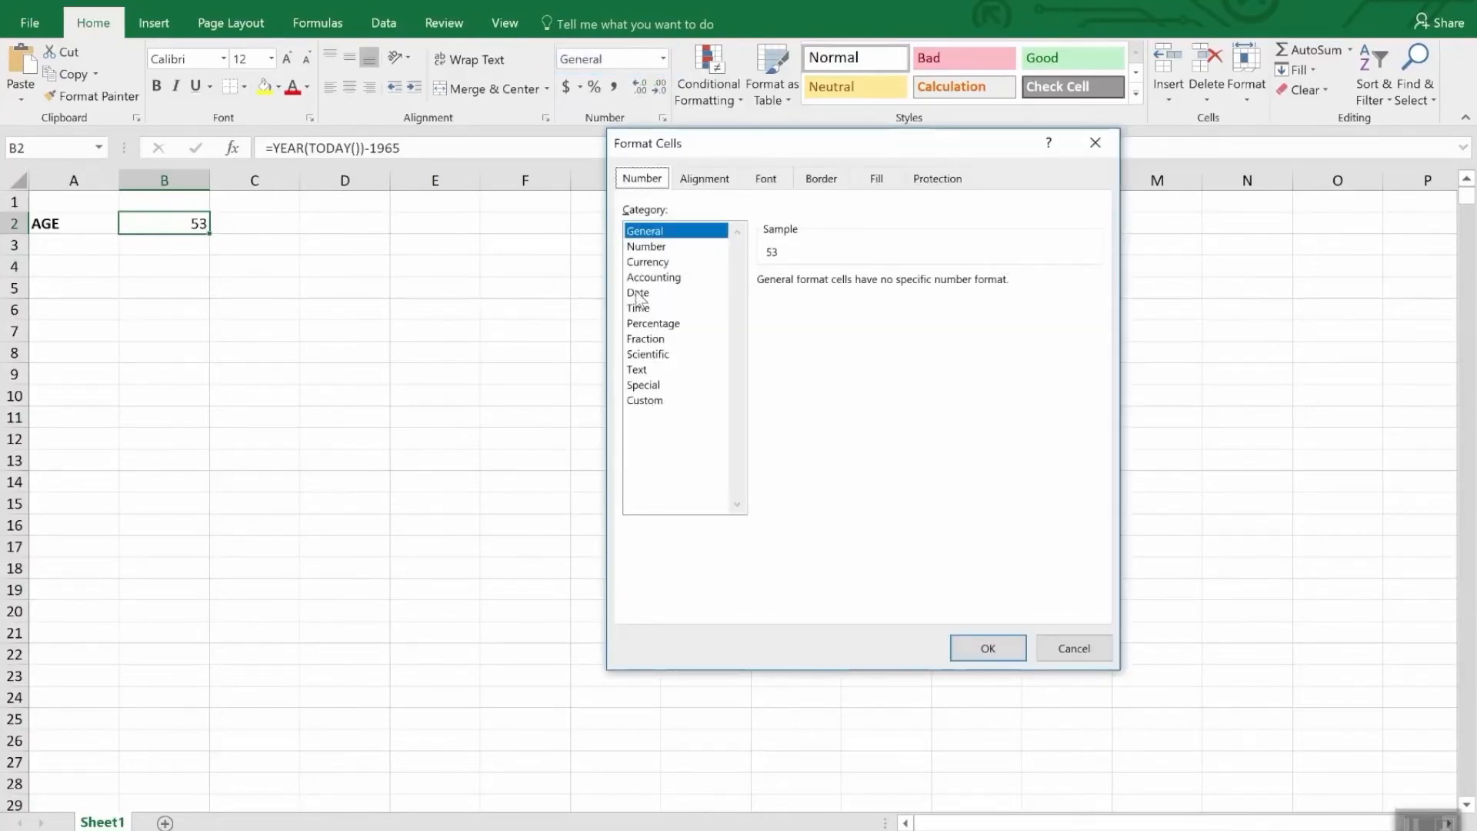
click(638, 293)
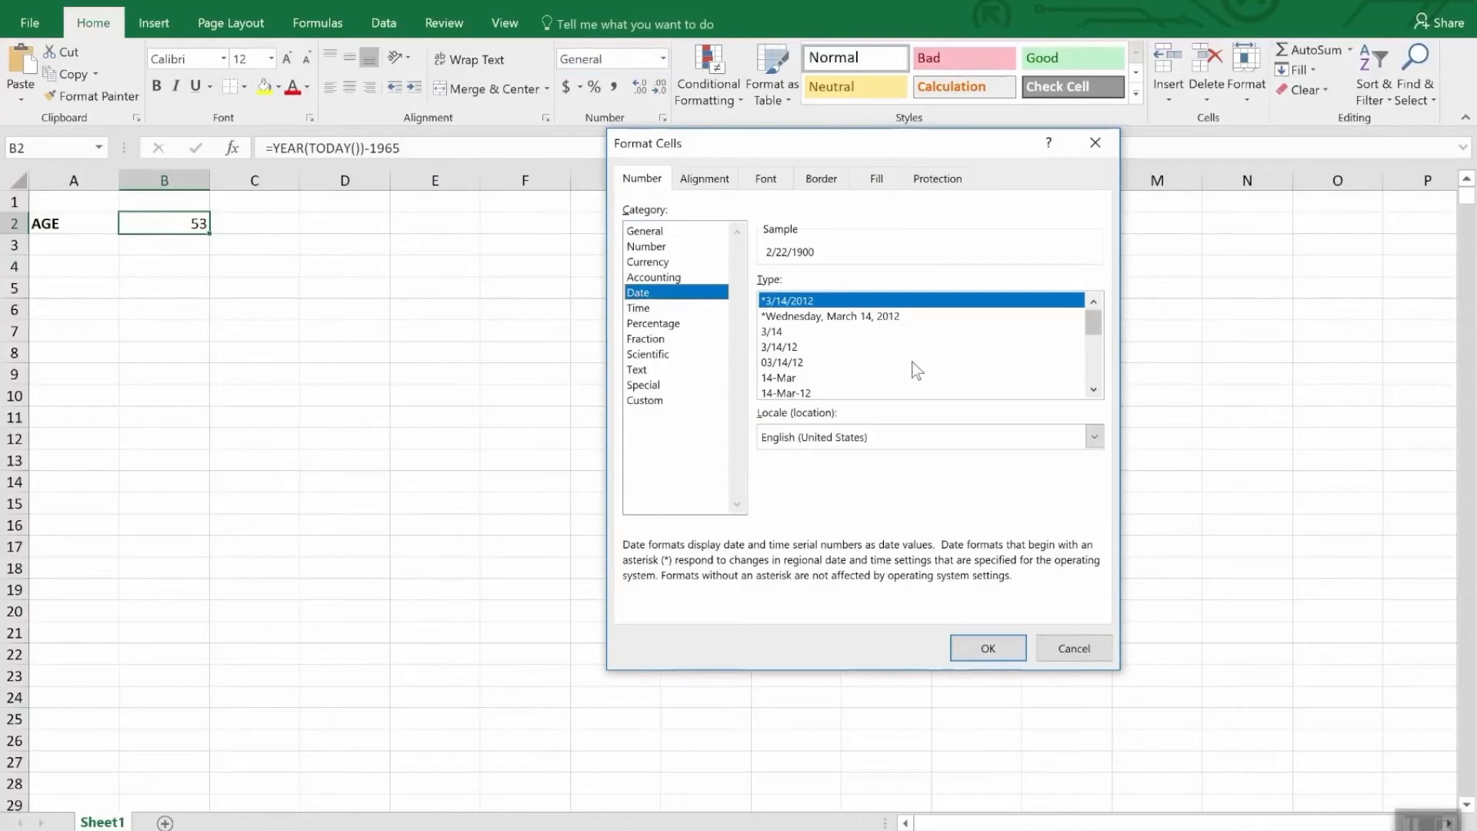
mouse_move(1096, 329)
mouse_down()
mouse_move(1108, 368)
mouse_move(1103, 341)
mouse_up()
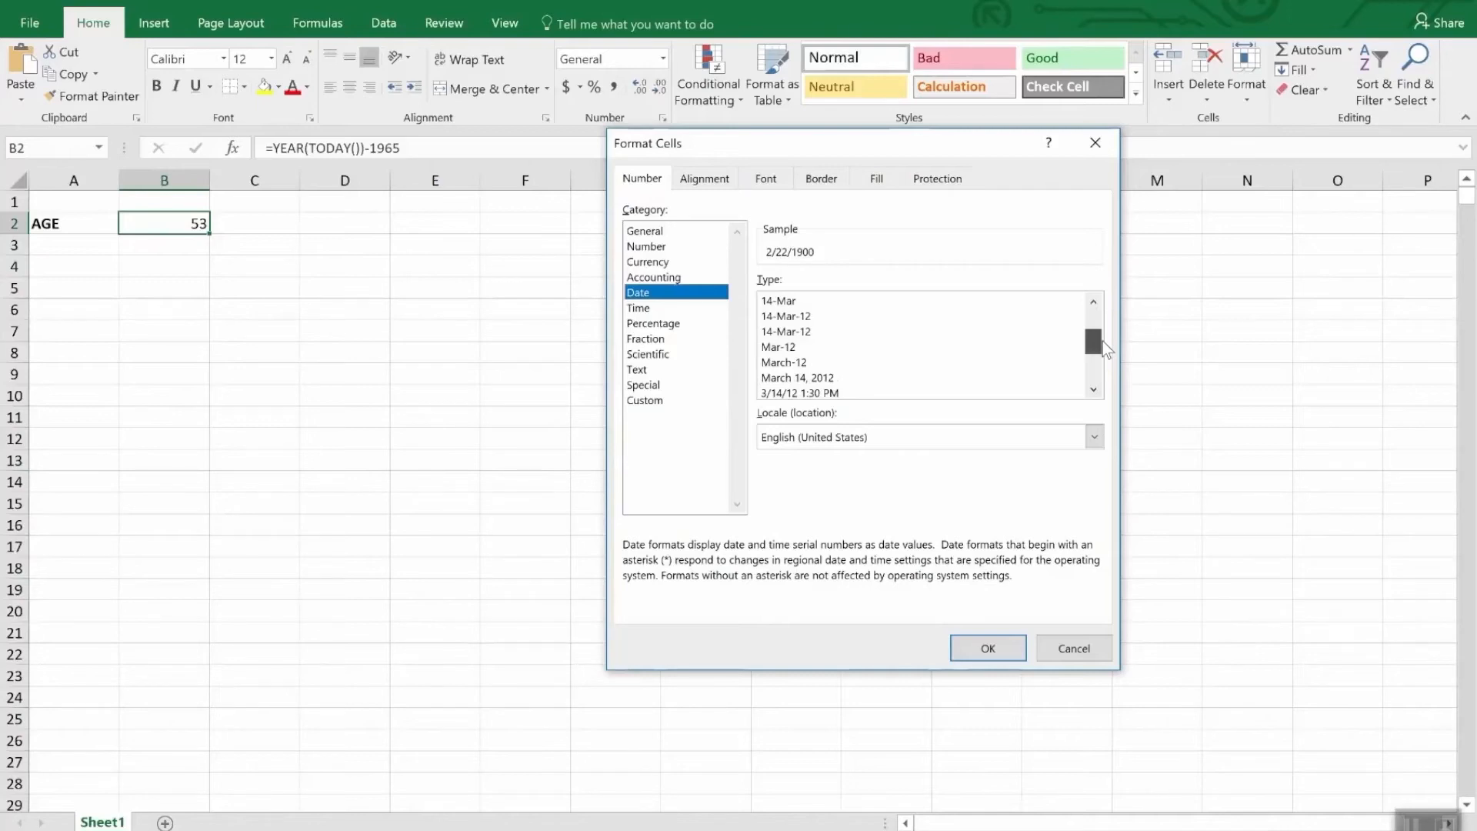
drag(1103, 340, 1105, 354)
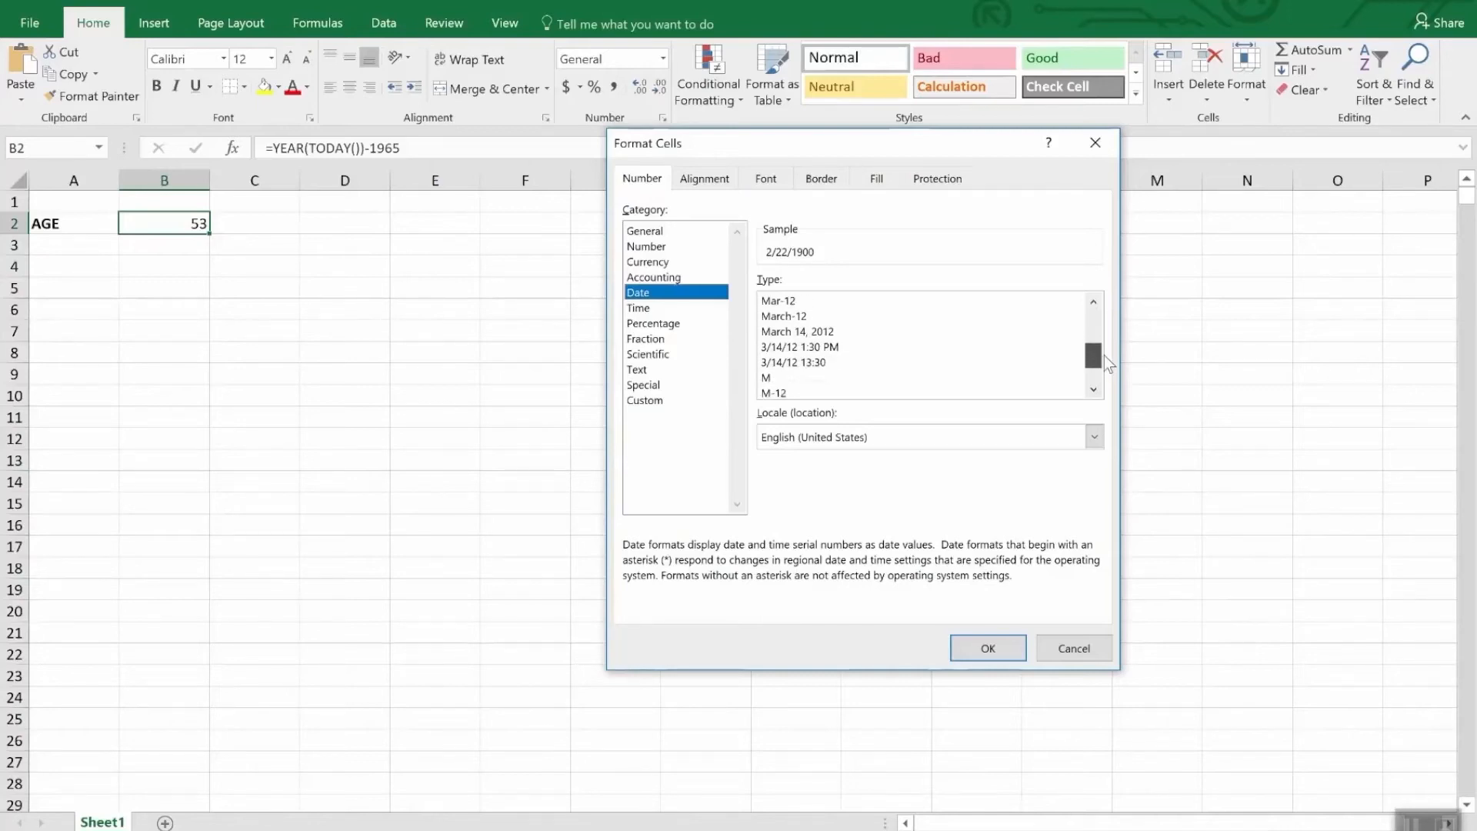
click(649, 310)
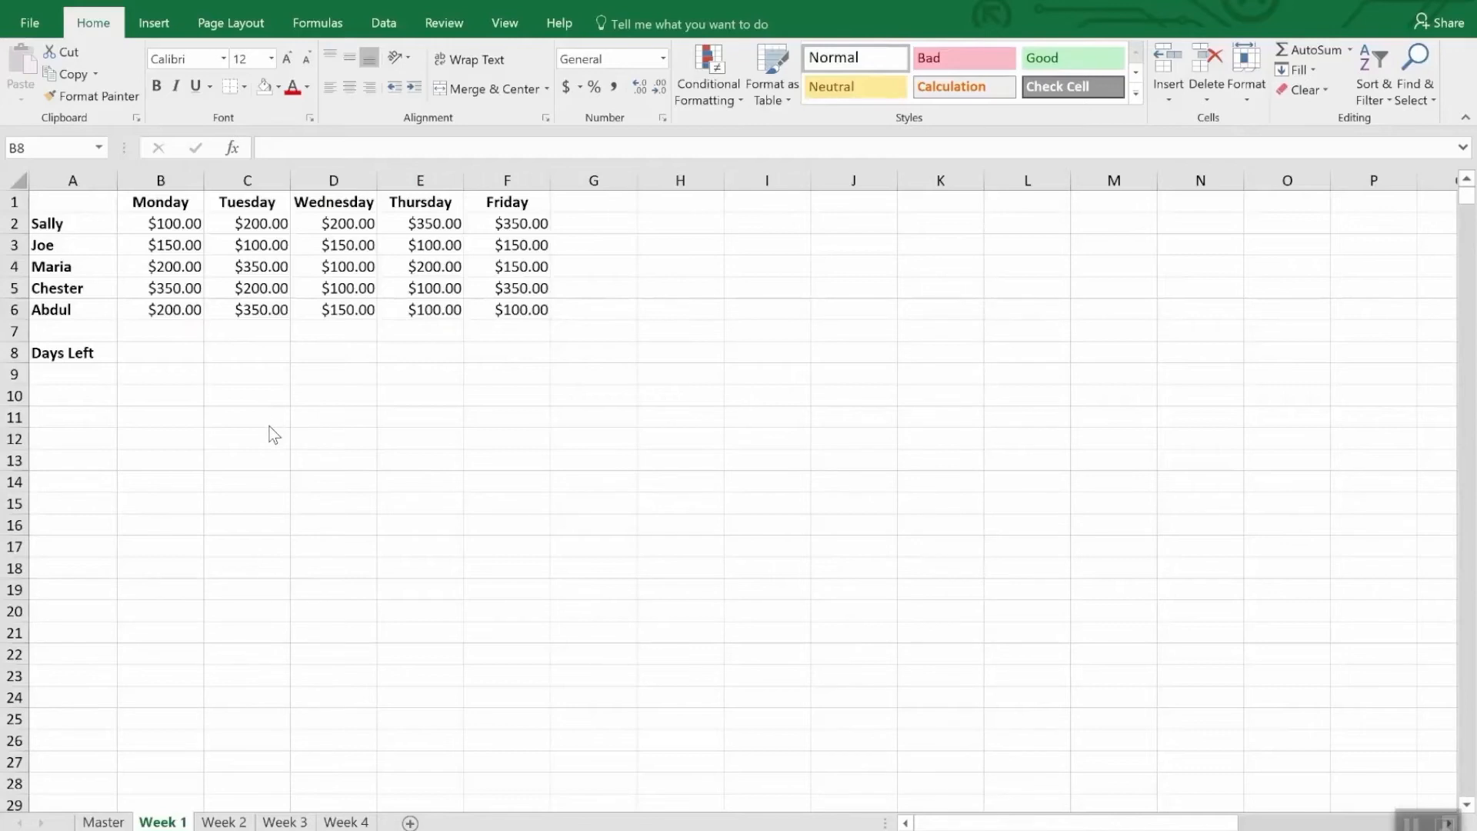
Replace the Monday heading in B1 of the Week 1 sheet with the date 4/2/2018.
click(175, 202)
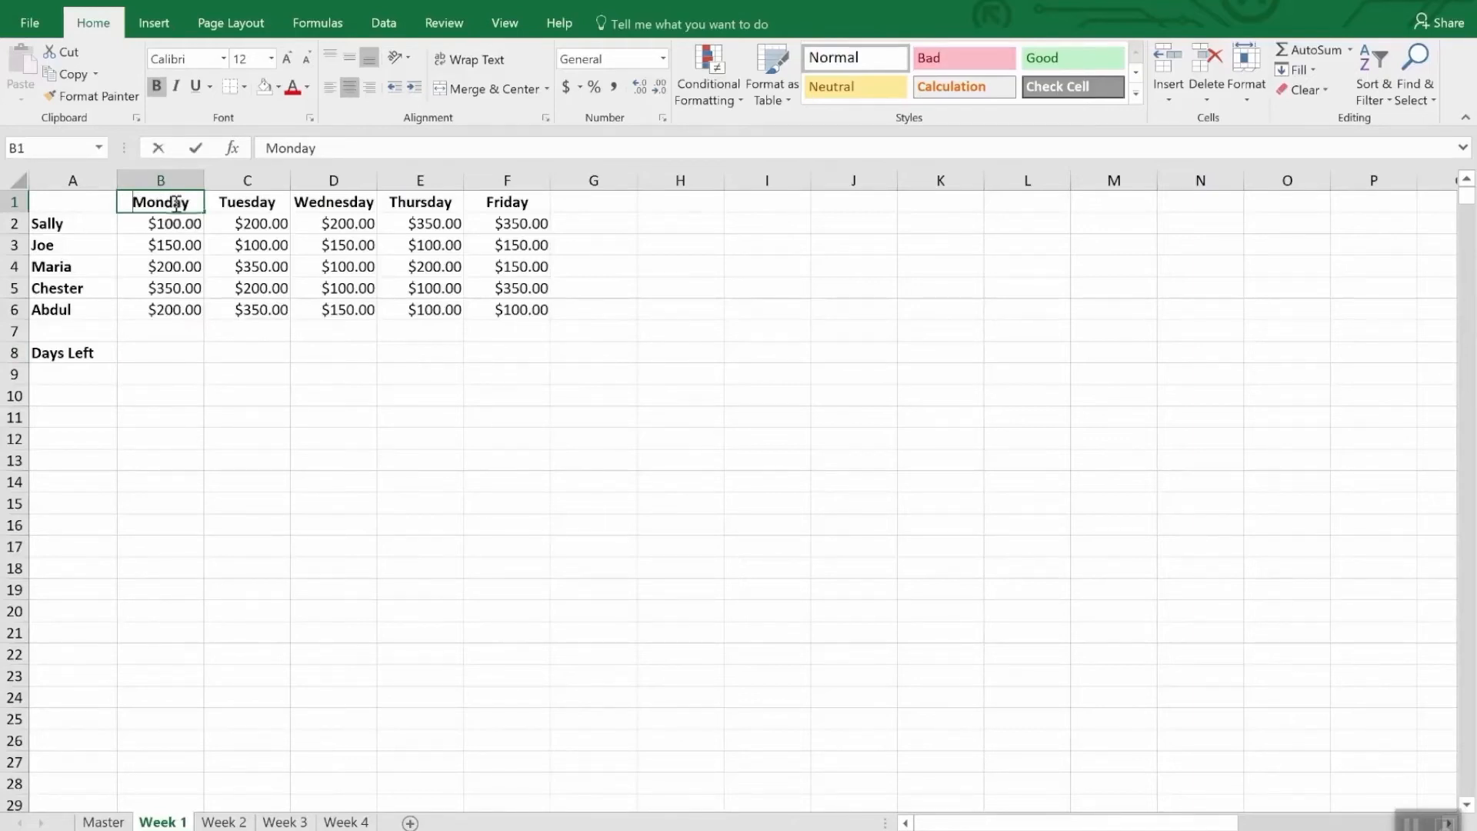
text(4/2/)
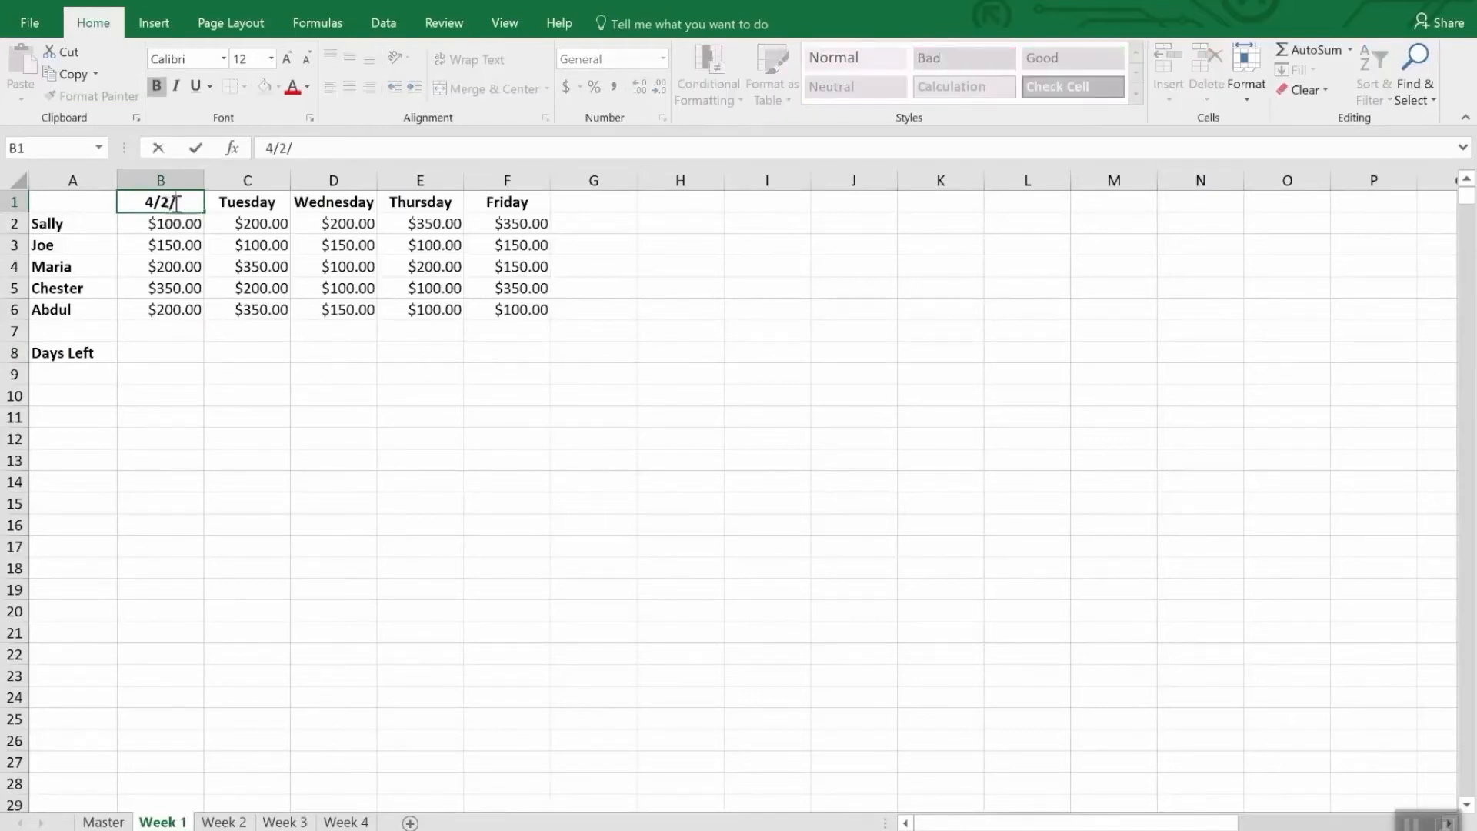
text(2018)
key(Return)
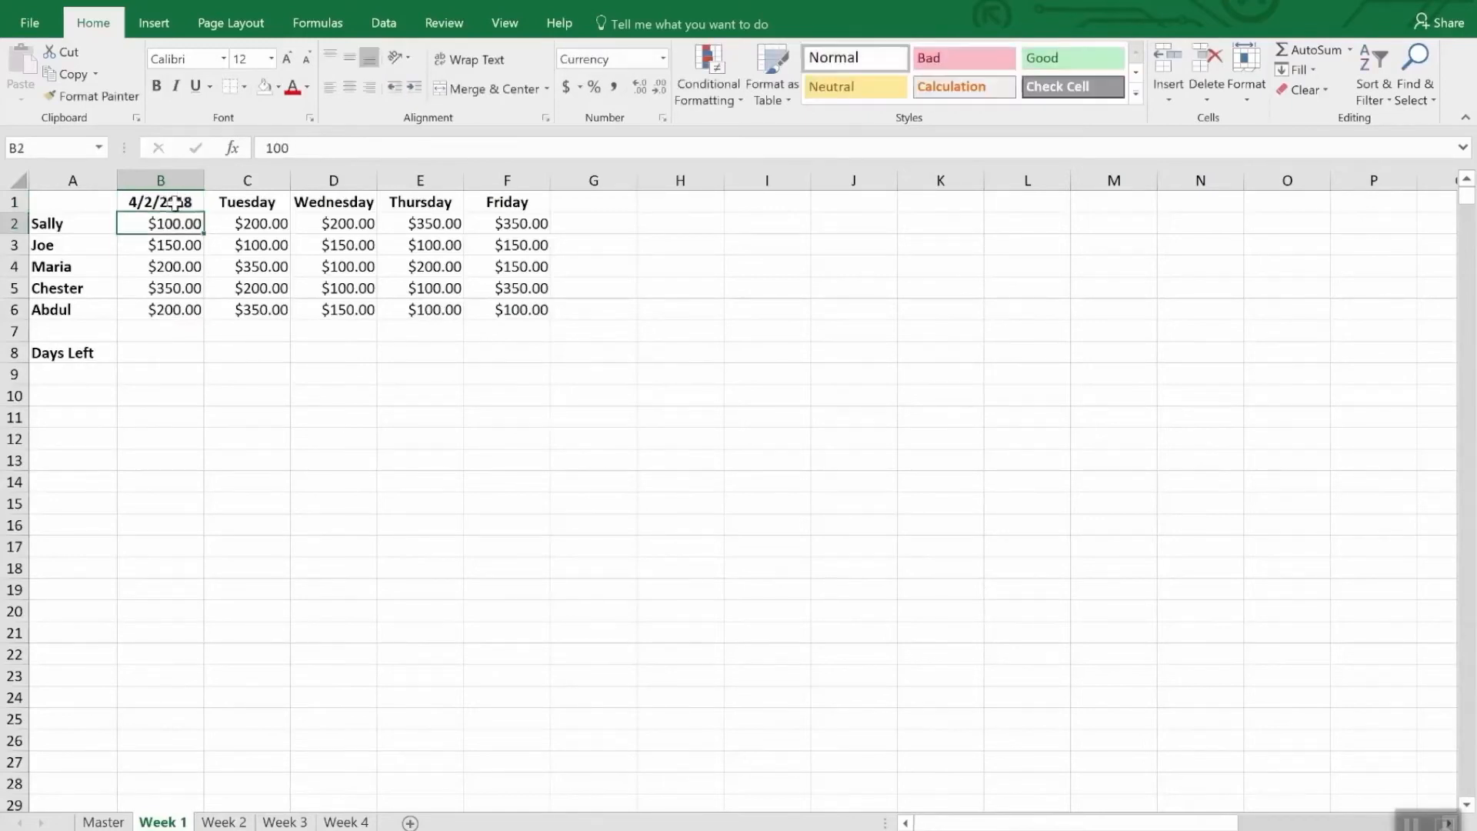
Replace the Tuesday heading in C1 with the formula =B1+1.
click(175, 202)
key(Right)
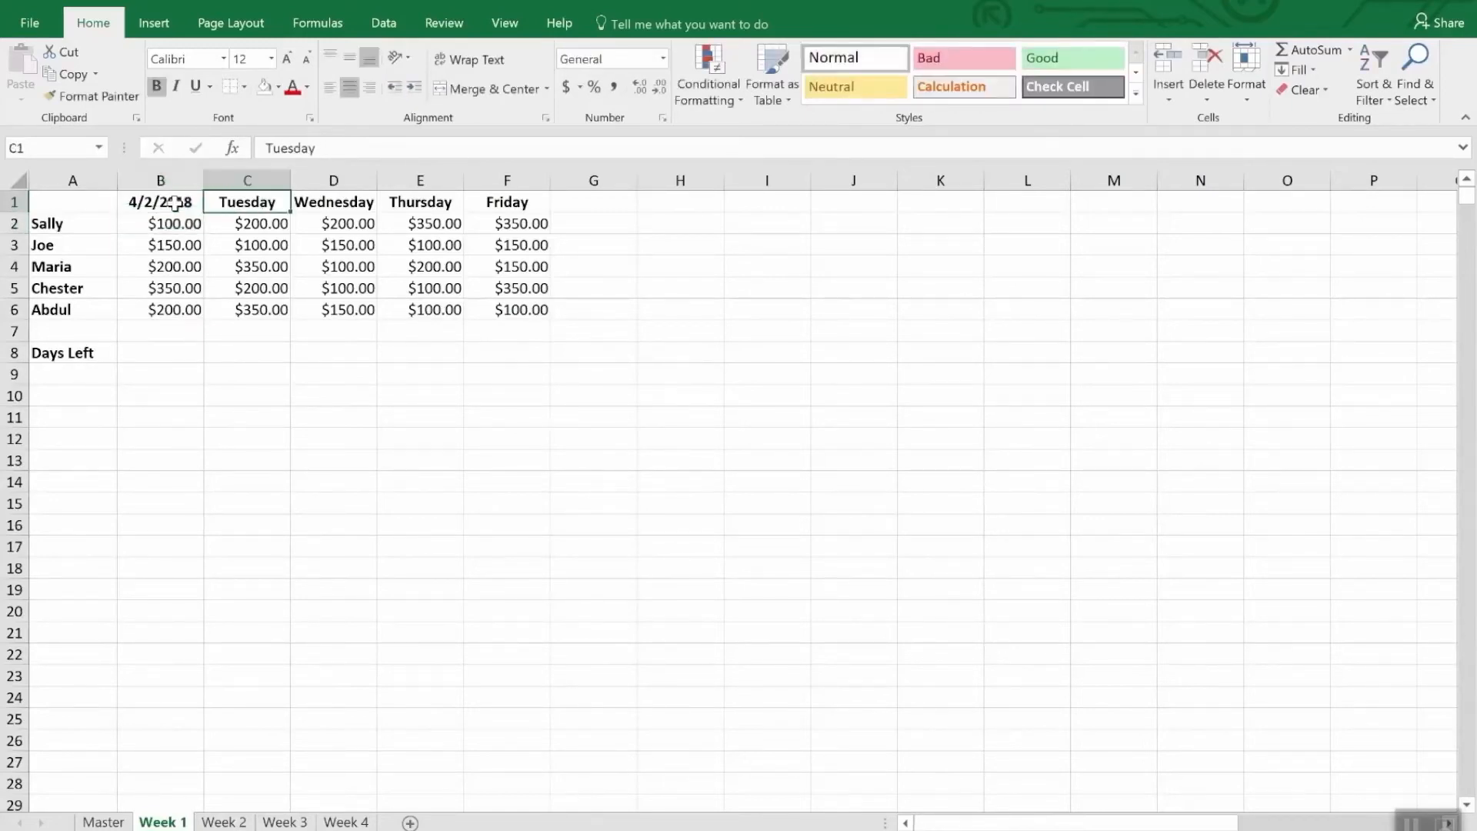
text(=b)
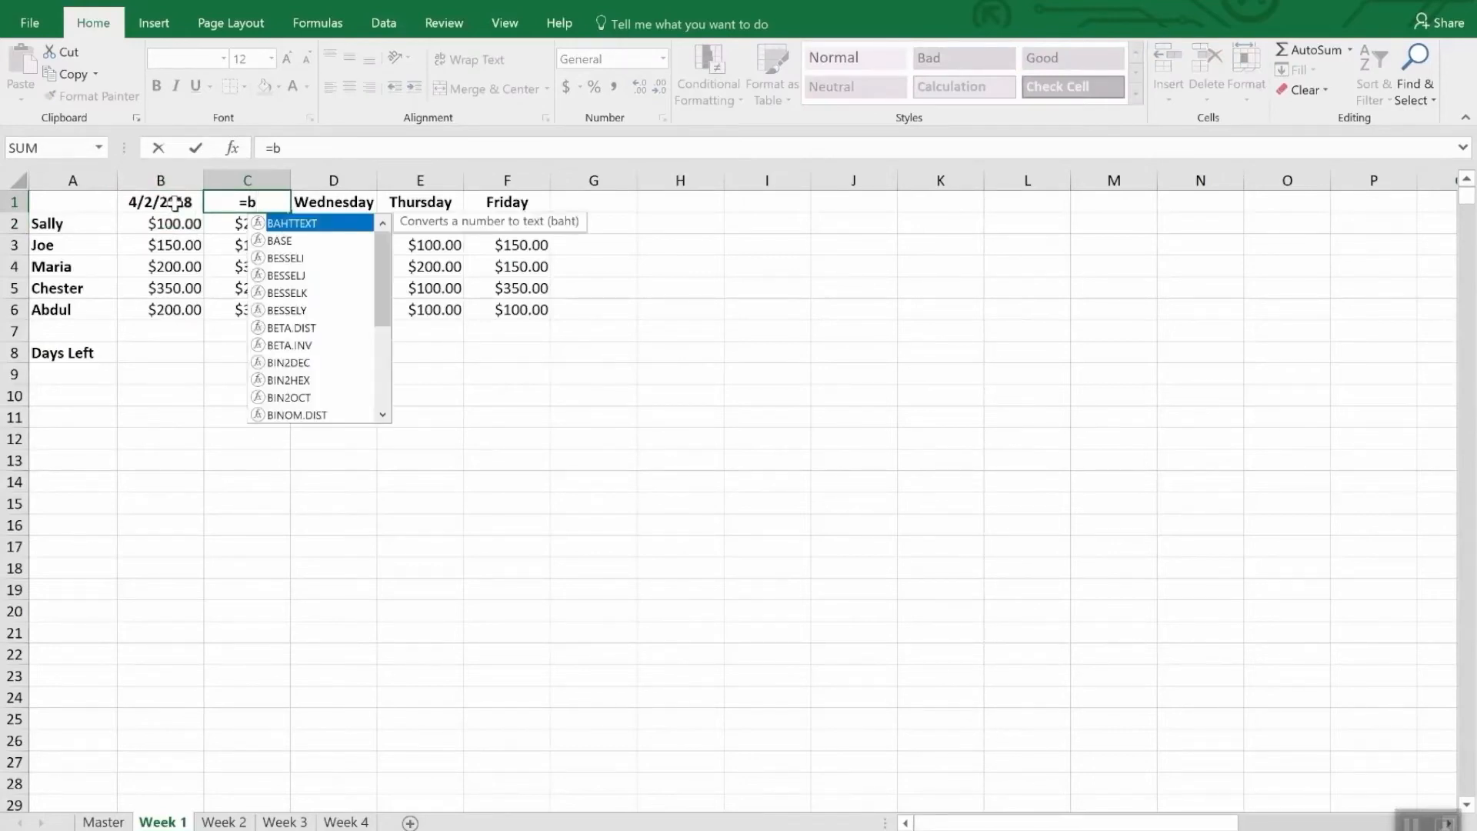
text(2)
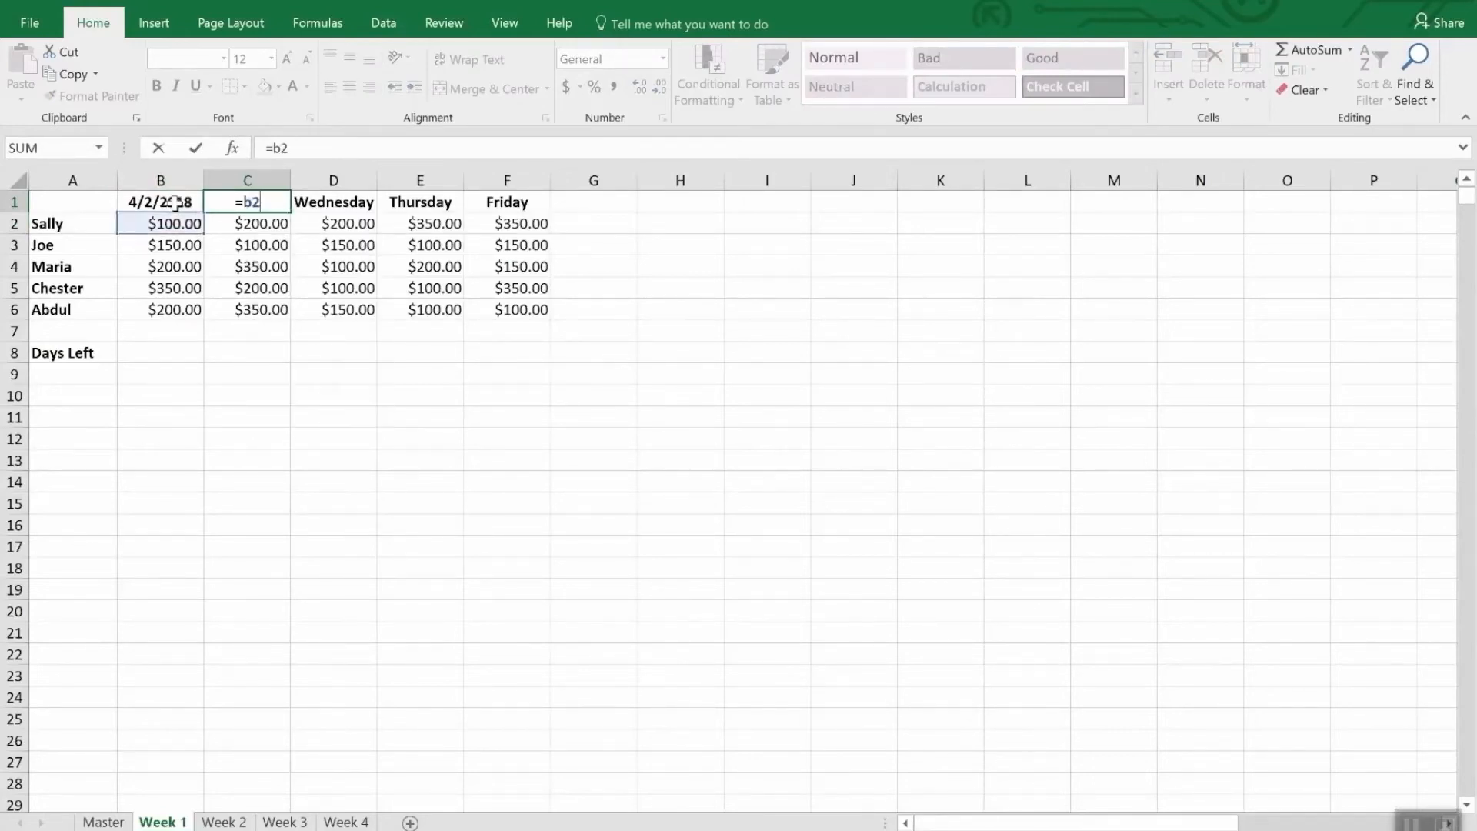
key(BackSpace)
text(1)
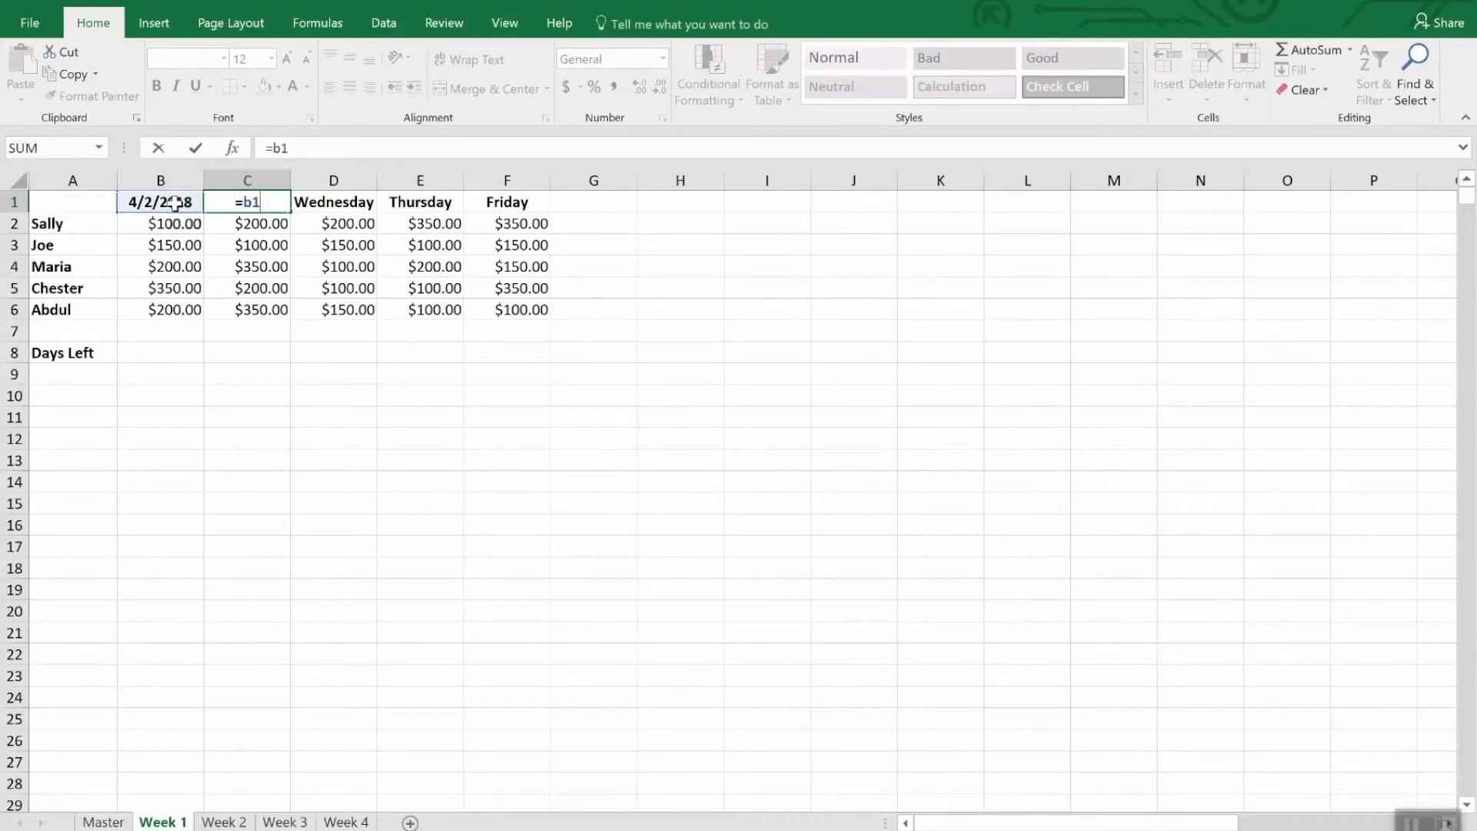
text(+1)
key(Return)
key(Up)
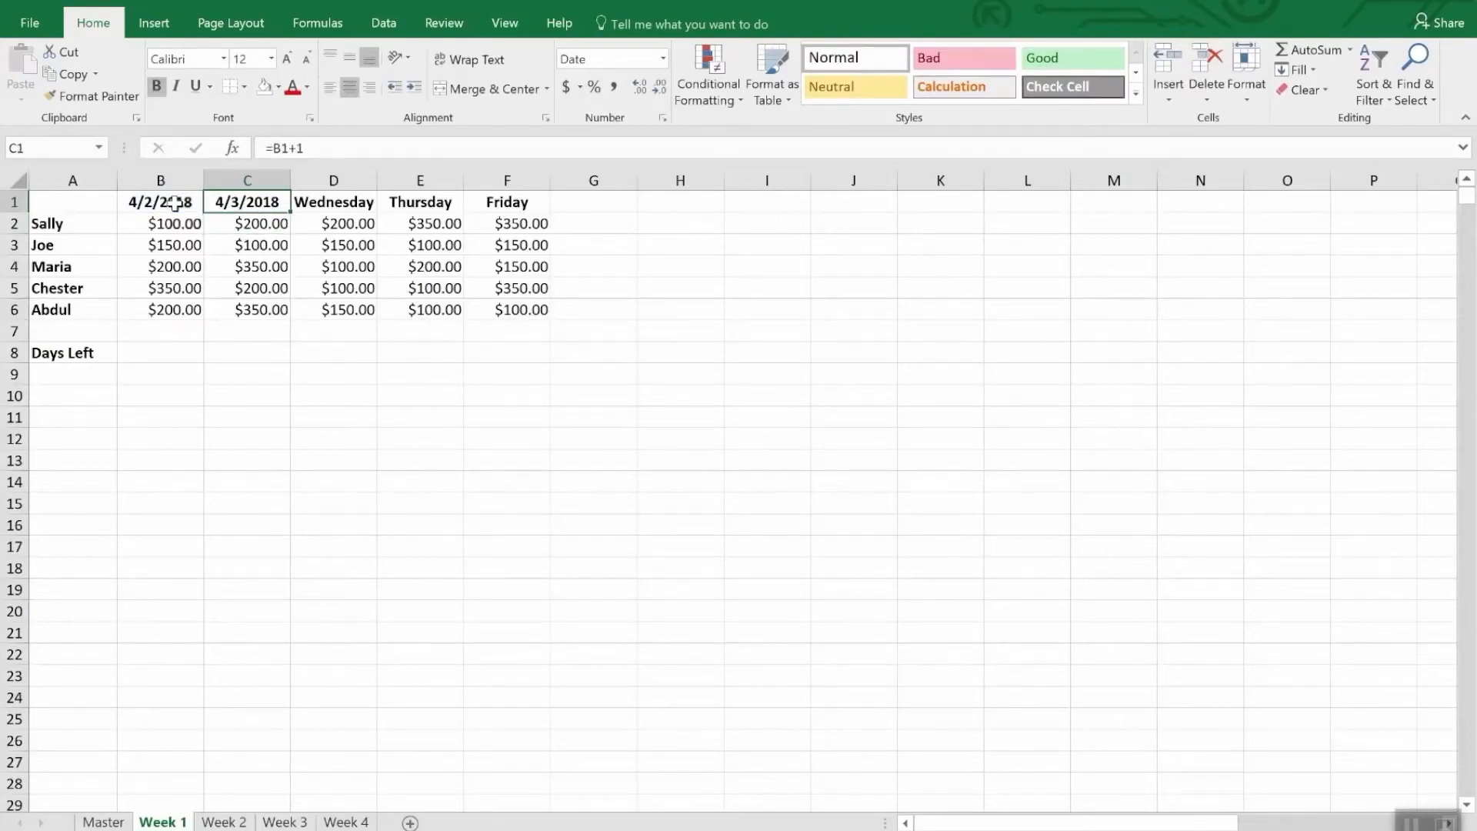
Copy the date formula from C1 into D1, E1 and F1, replacing the Wednesday to Friday headings.
key(ctrl+c)
key(Right)
key(ctrl+v)
key(Right)
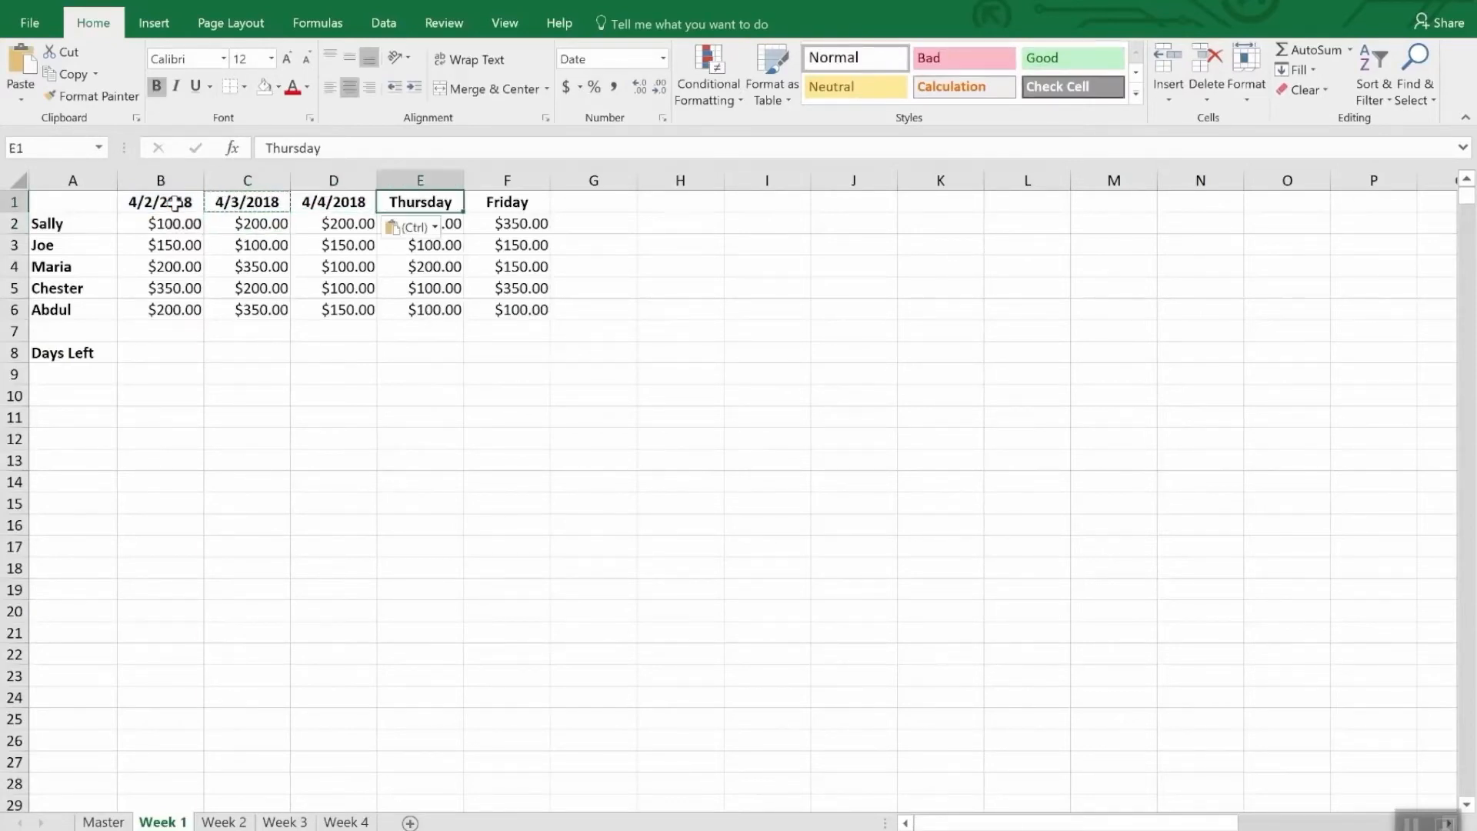
key(ctrl+v)
key(Right)
key(ctrl+v)
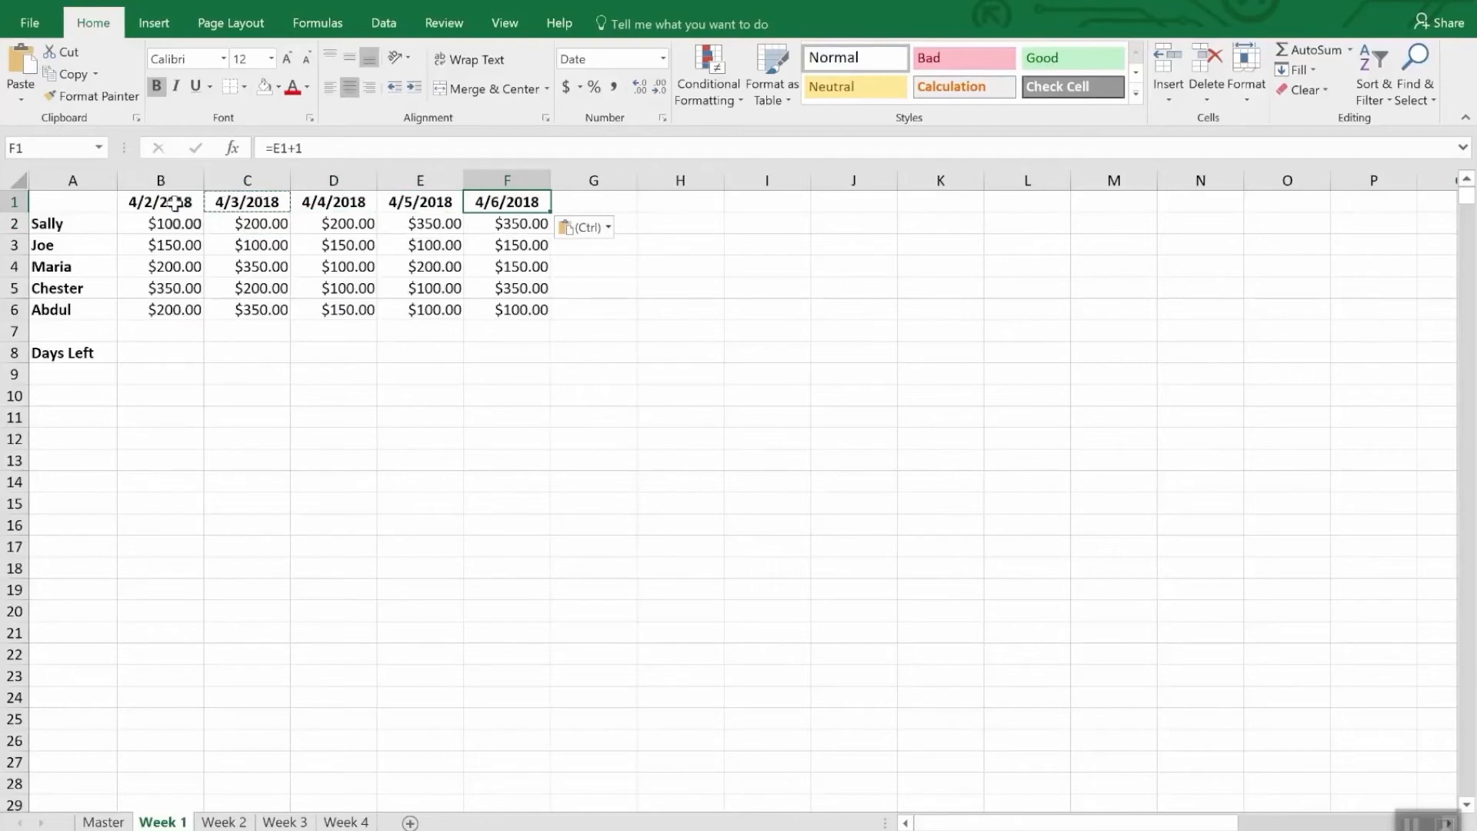
Paste the copied date formula over the Monday to Friday headings in B1:F1 of the Week 2 sheet.
drag(142, 202, 496, 202)
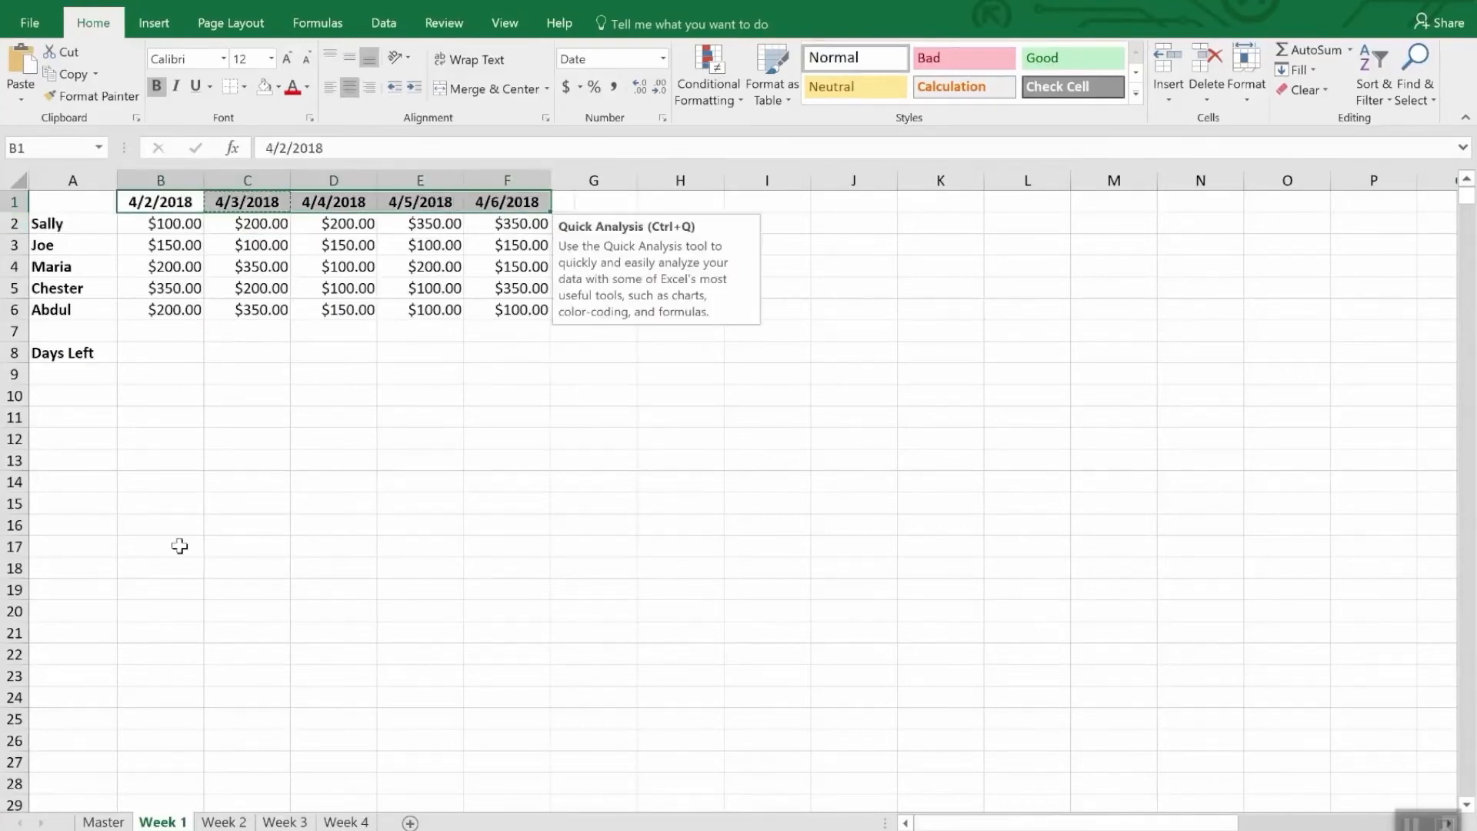
click(224, 822)
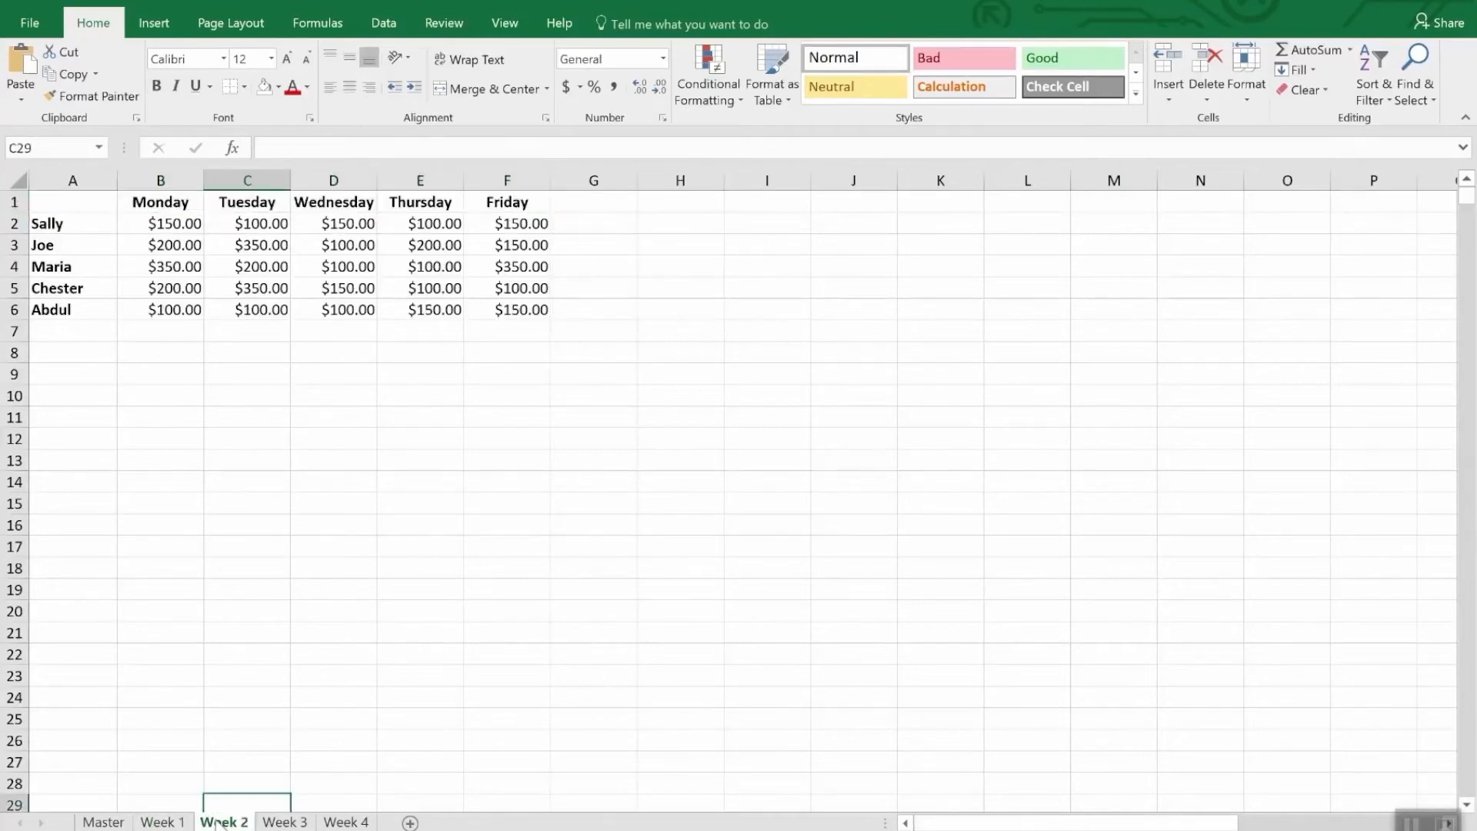
drag(152, 200, 478, 205)
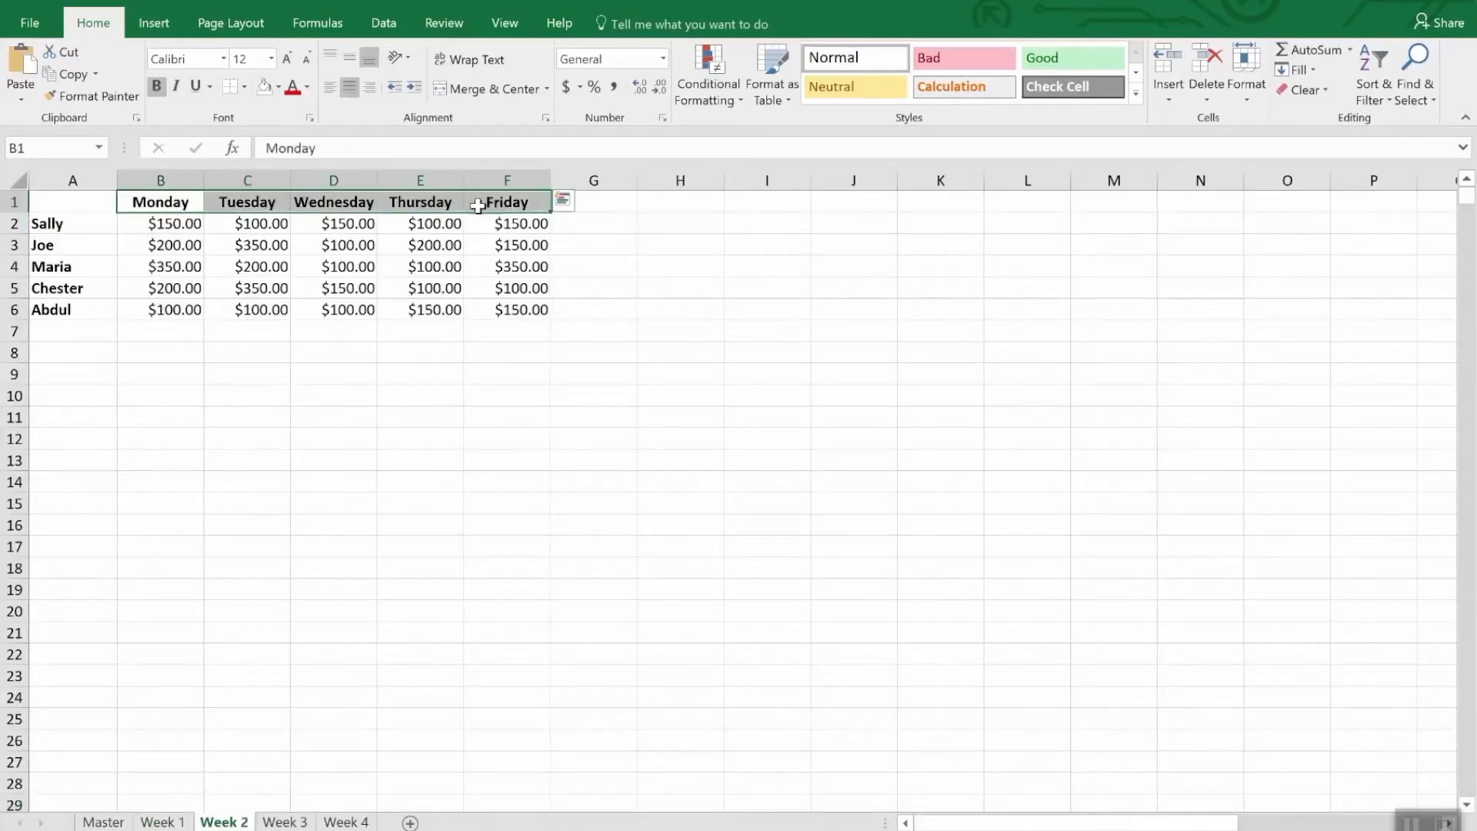
key(ctrl+v)
Replace the formula in B1 of the Week 2 sheet with the date 4/9/18.
click(165, 203)
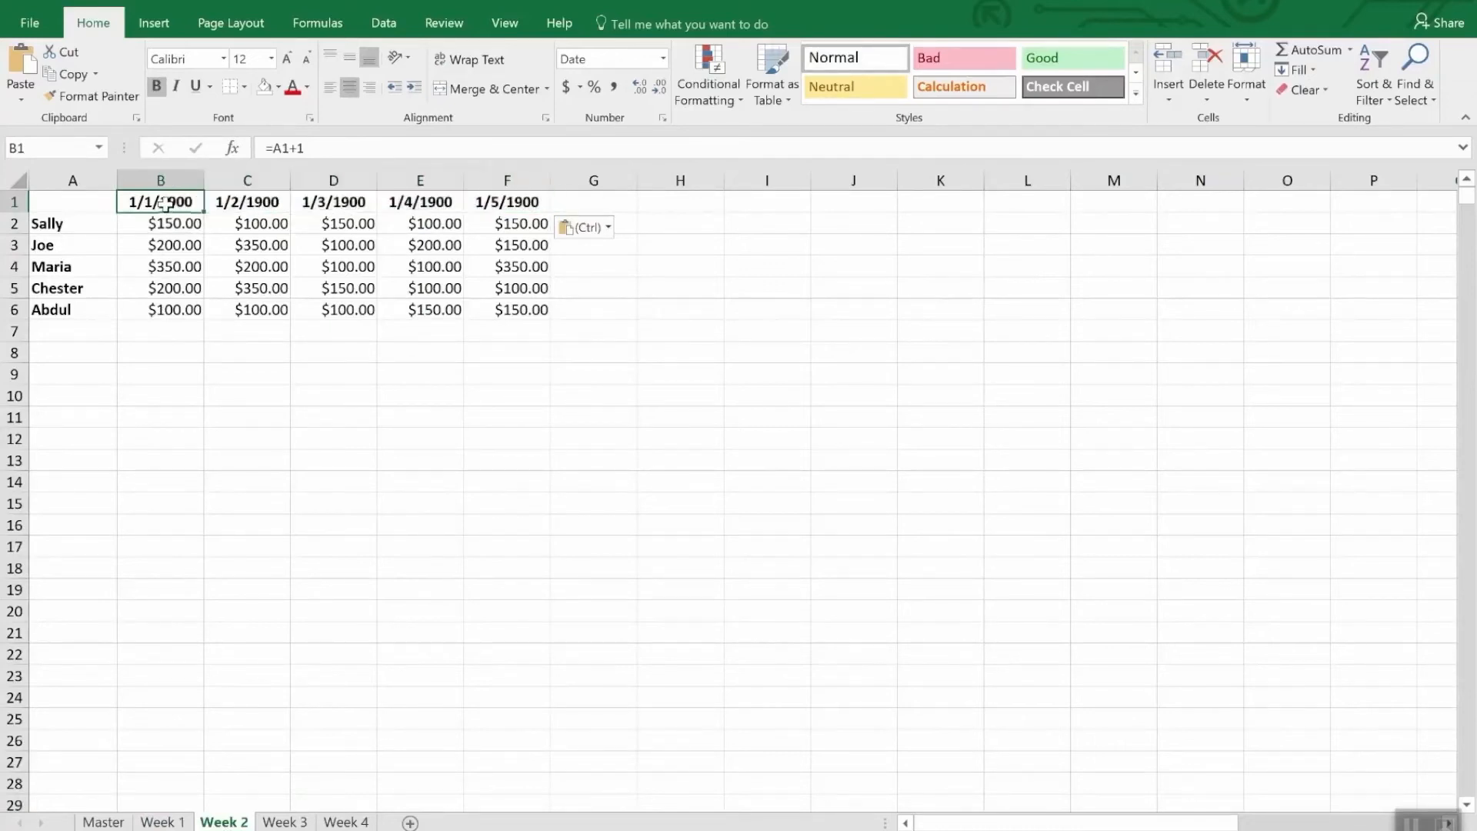
text(4/)
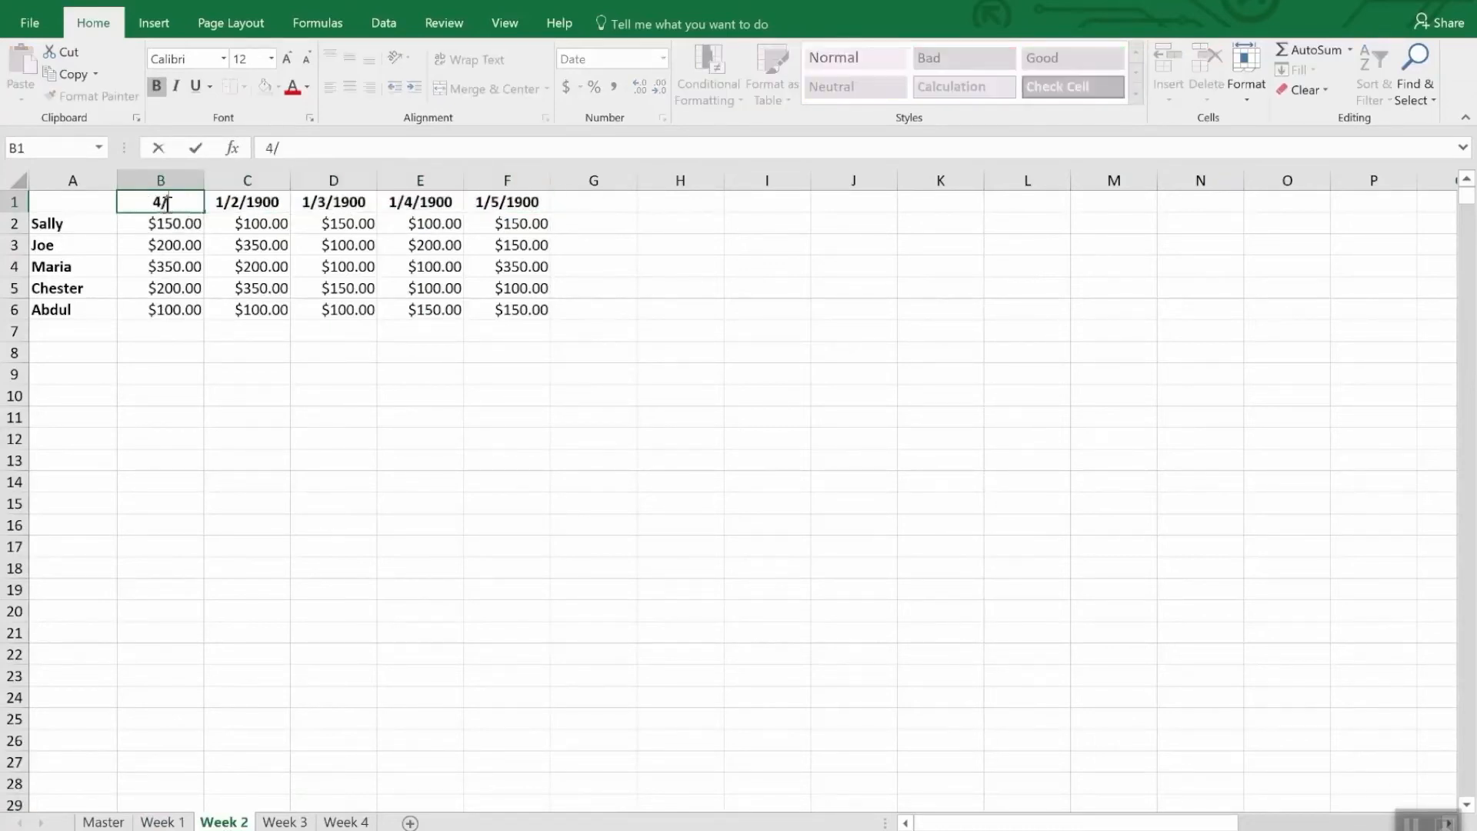
text(9/18)
key(Return)
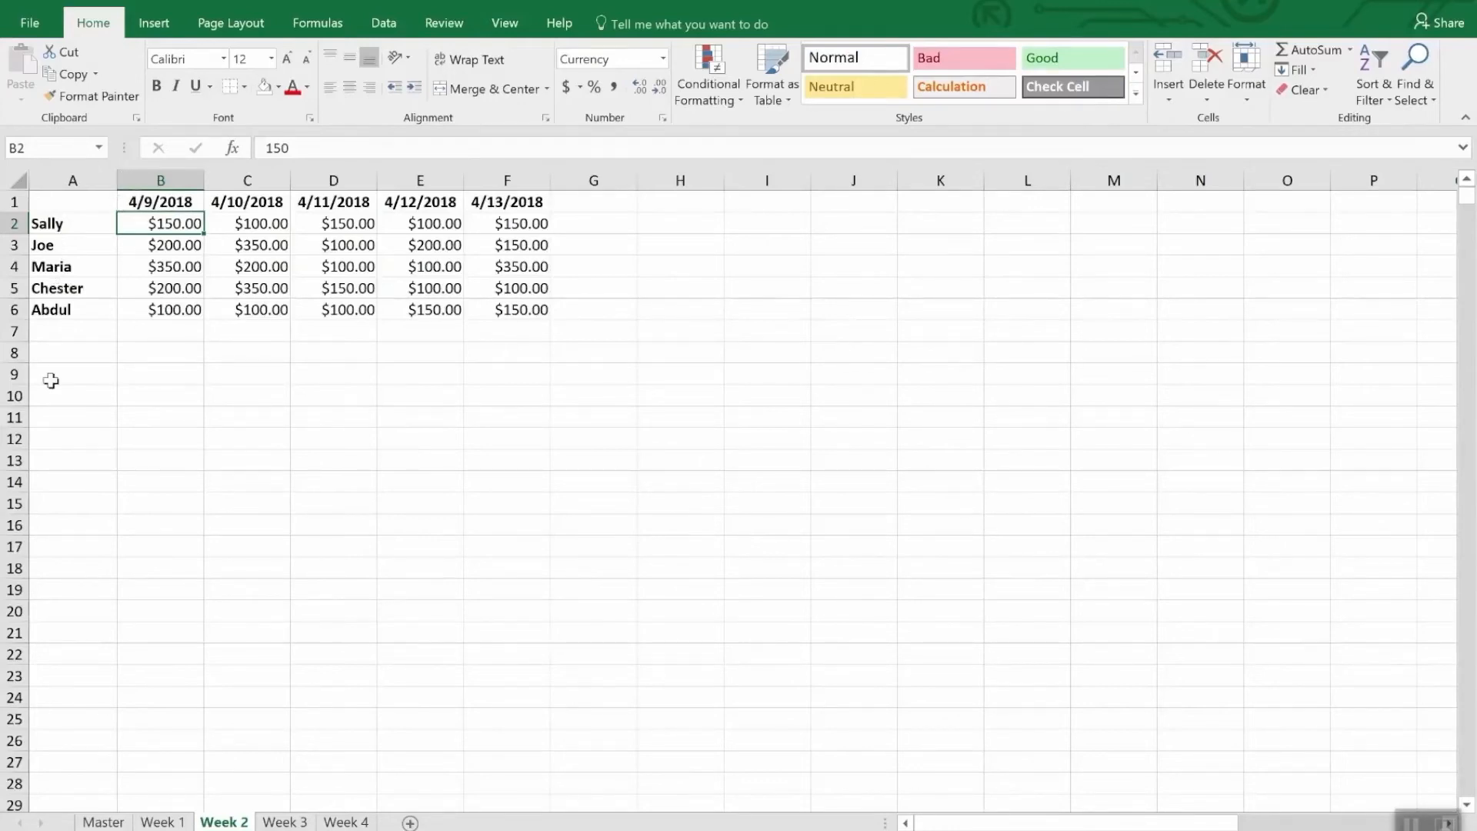
Enter the formula =Date(2018,4,30)-today() in B8, beside the Days Left label on the Week 1 sheet.
click(158, 821)
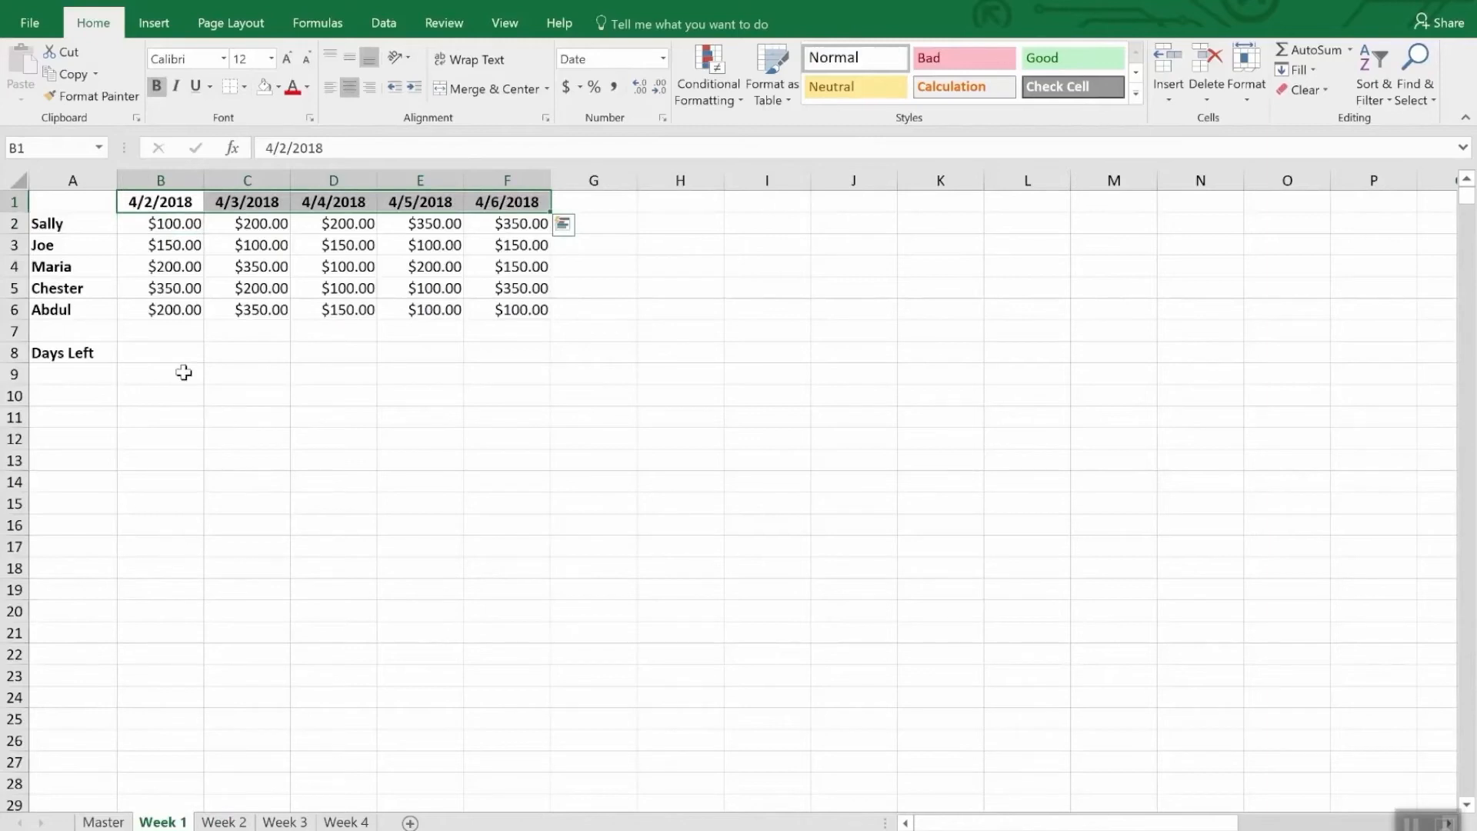
click(156, 354)
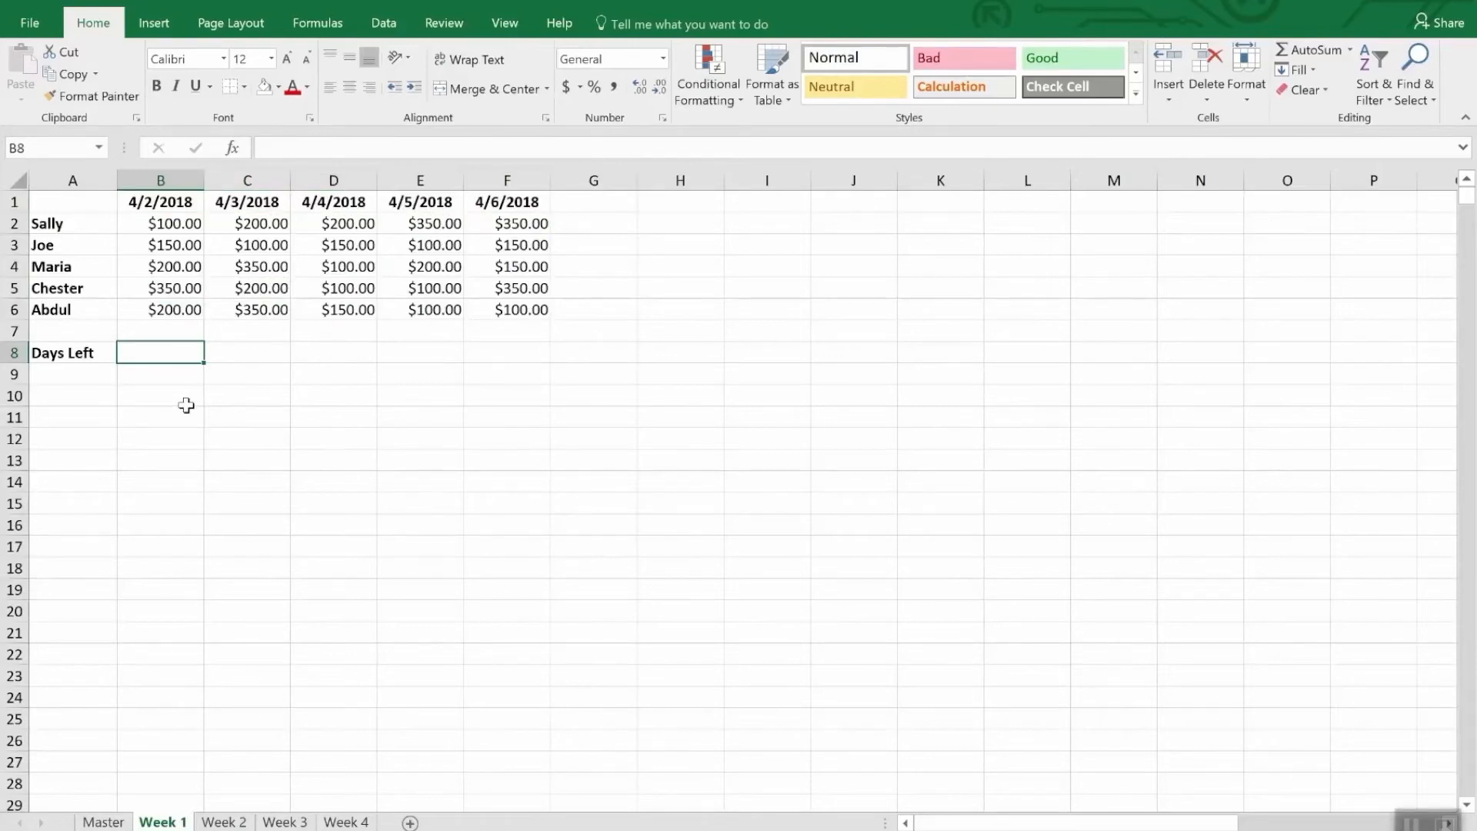
text(=)
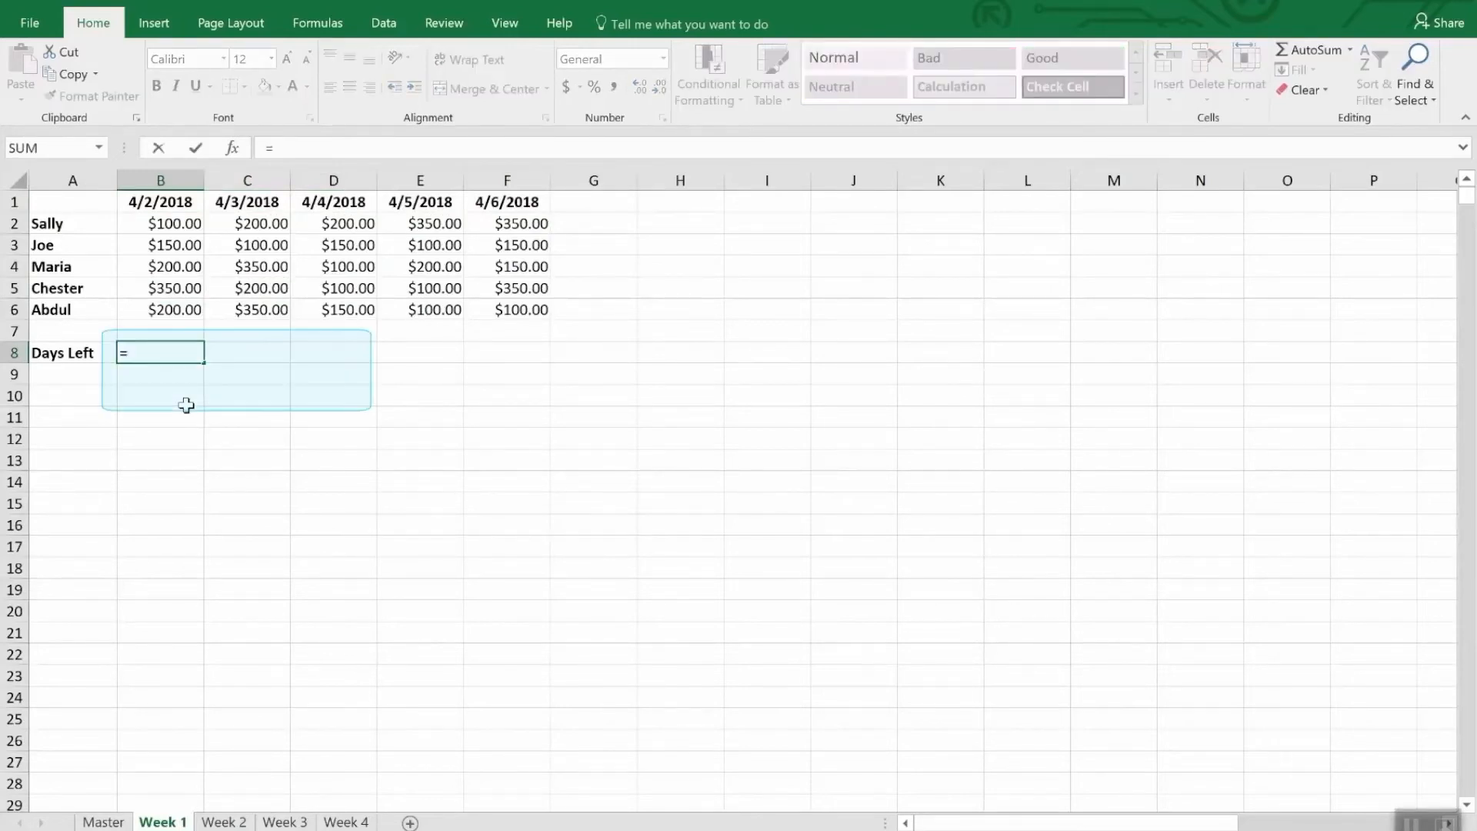
text(Dat)
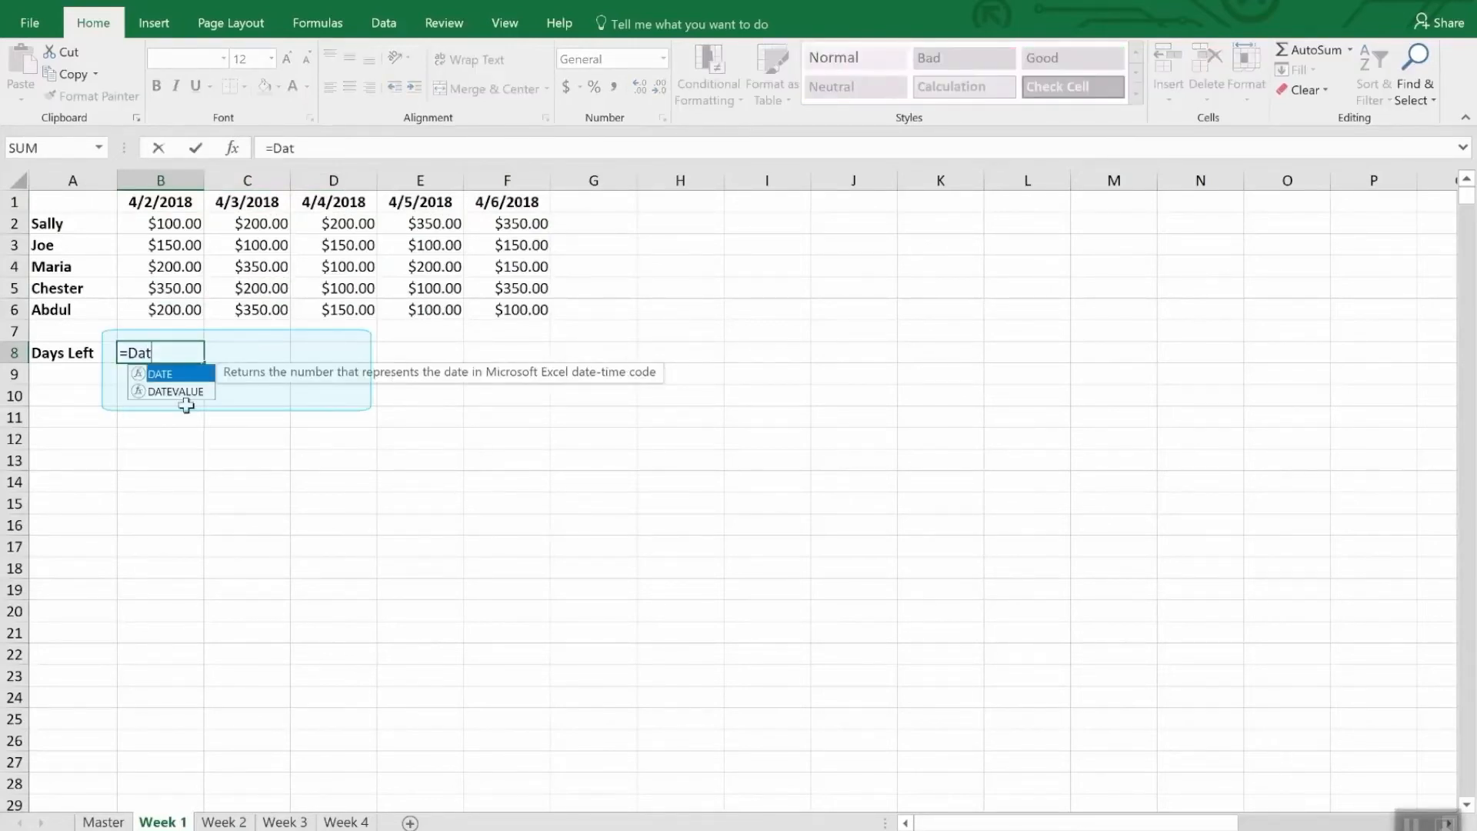
text(e()
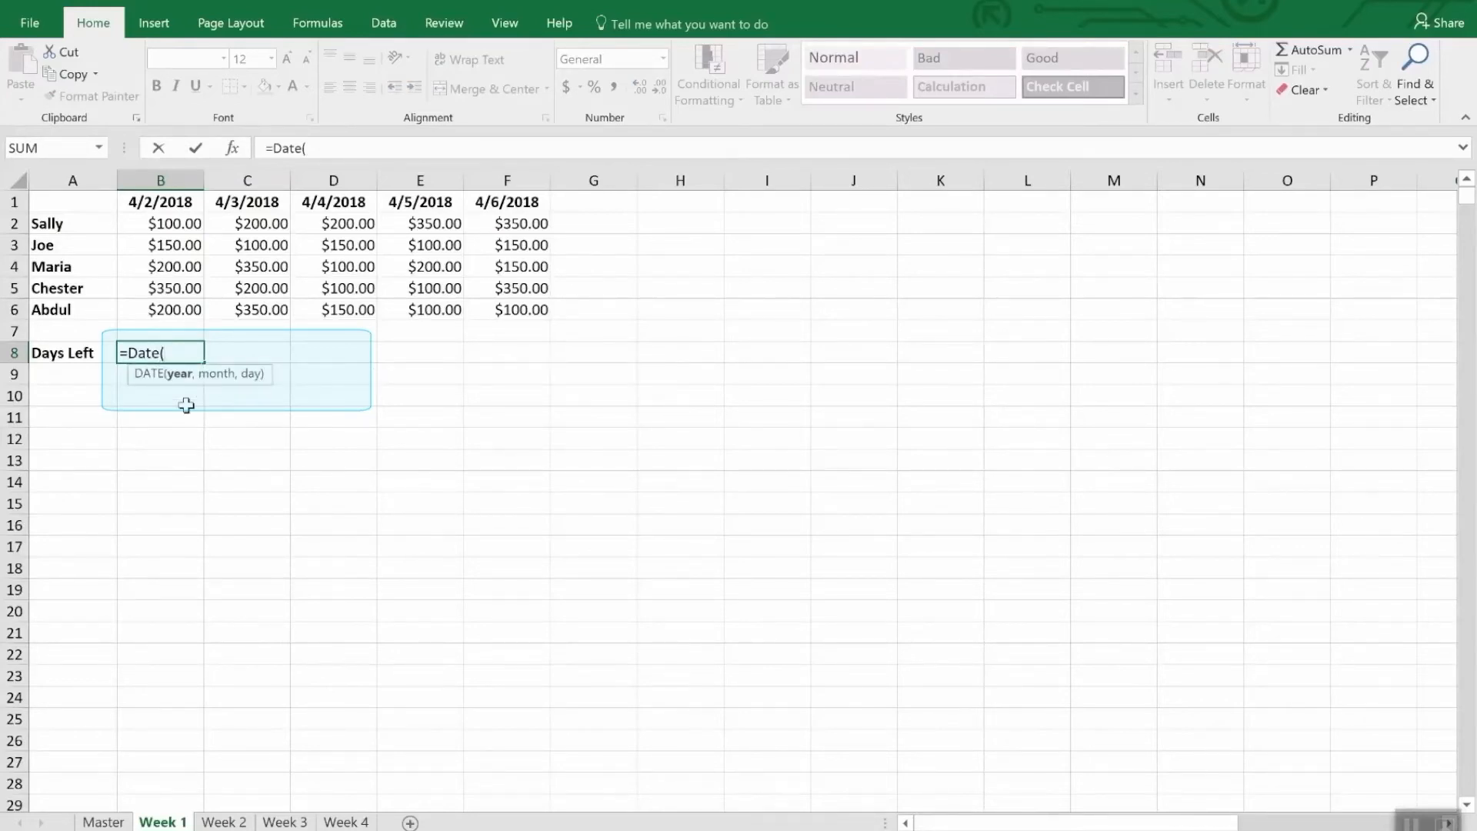
text(2018,4,)
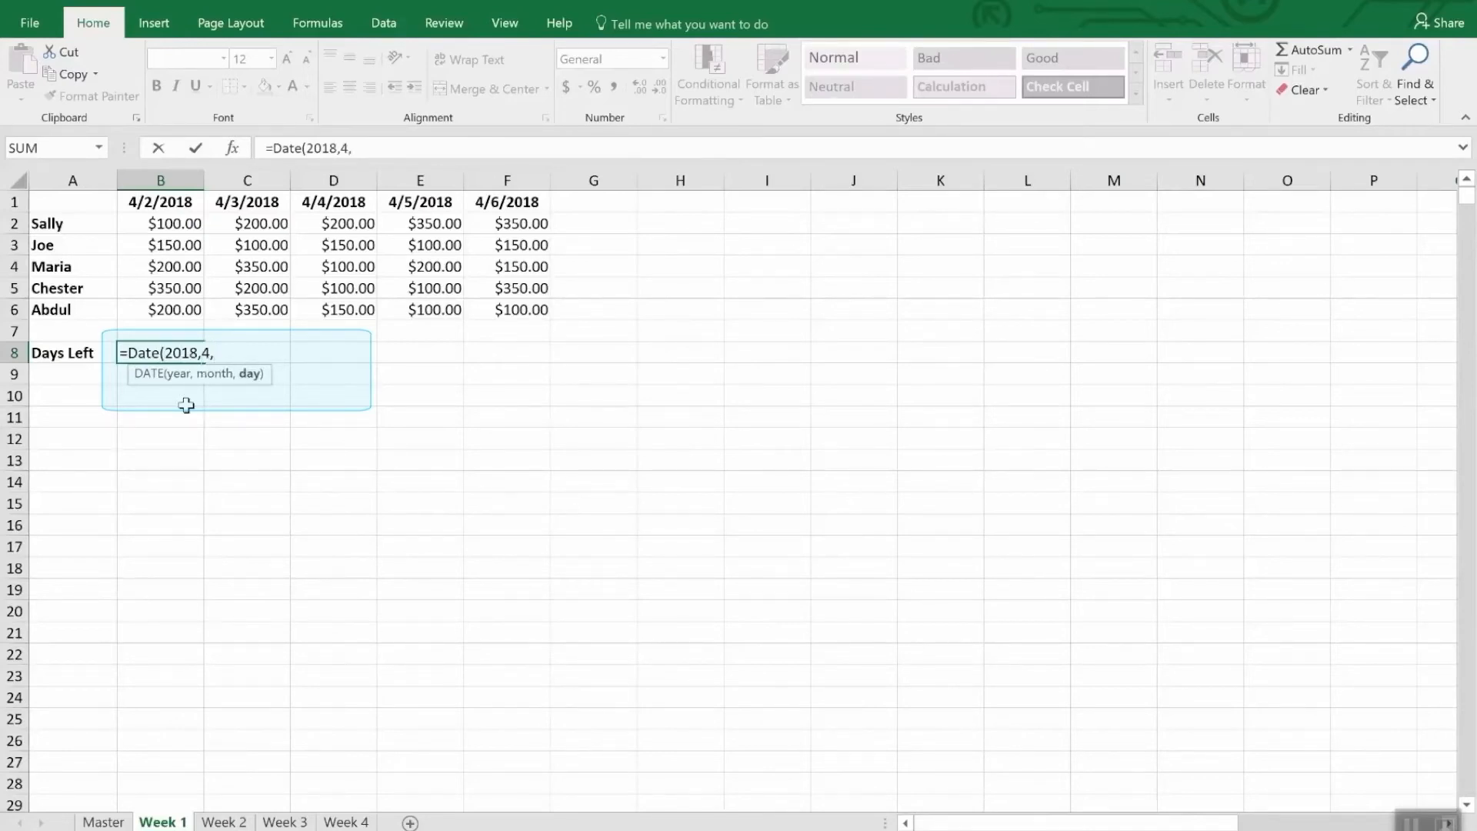
text(30))
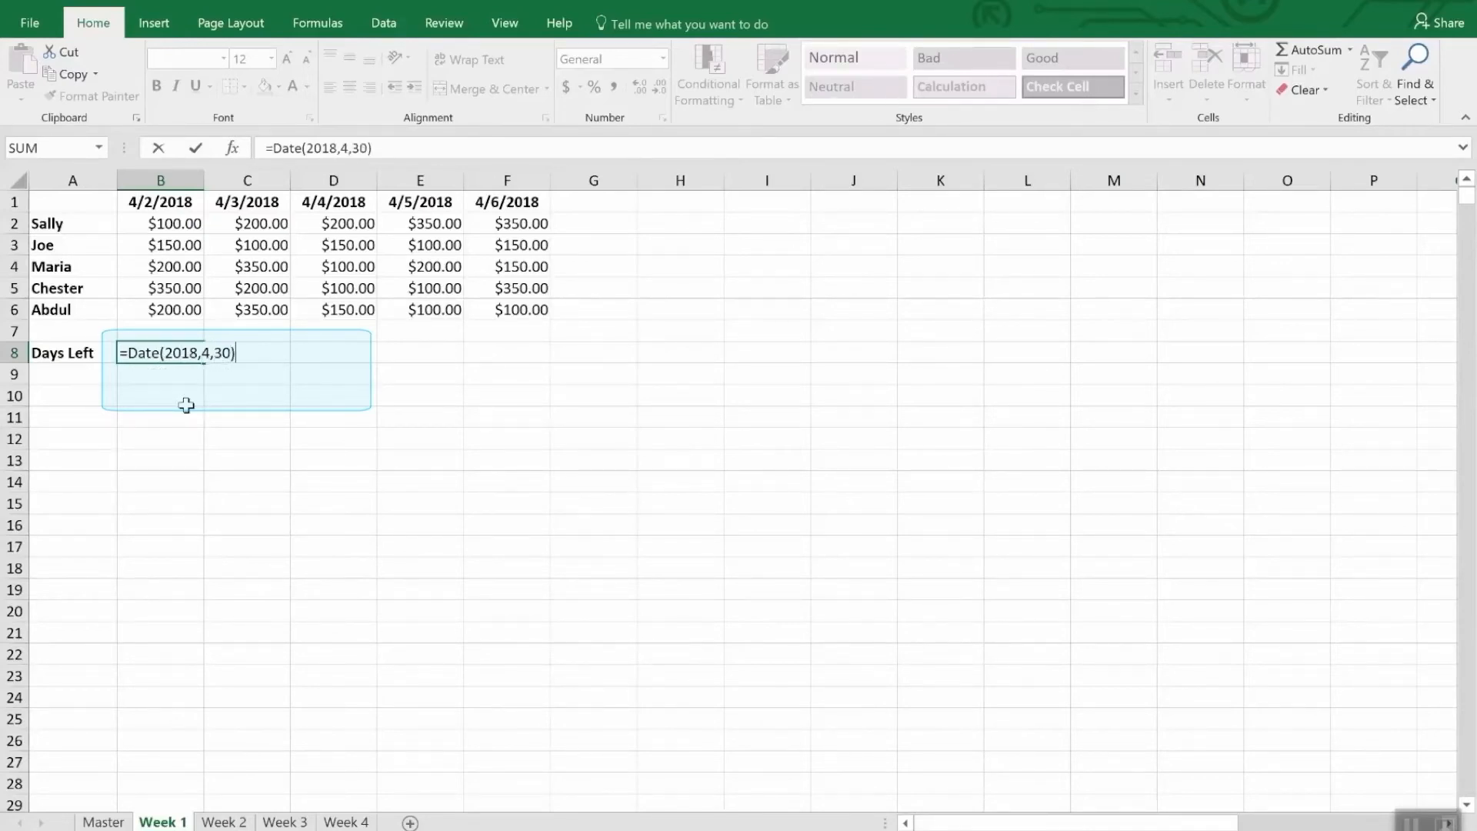
text(-tod)
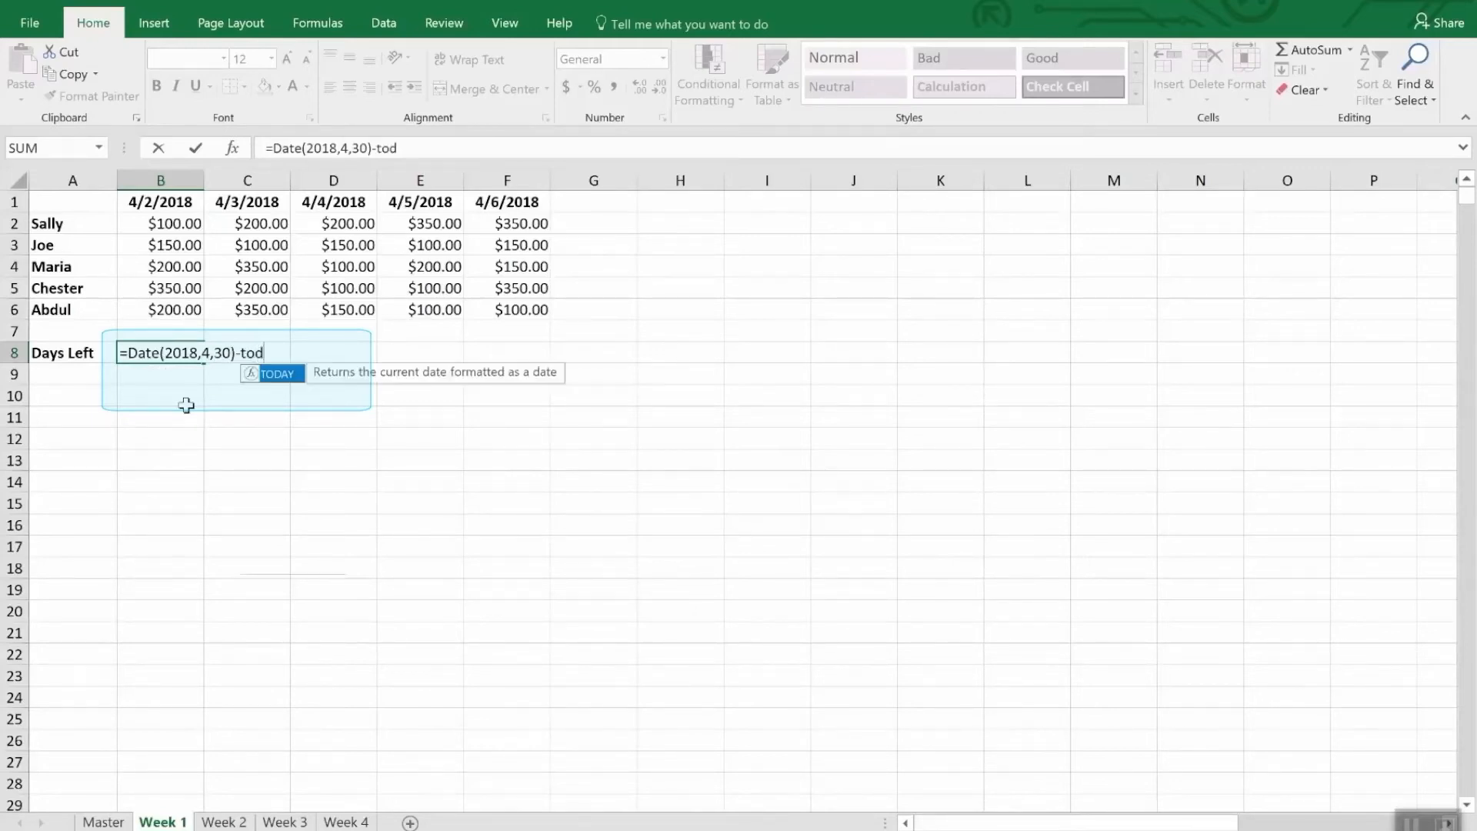
text(ay())
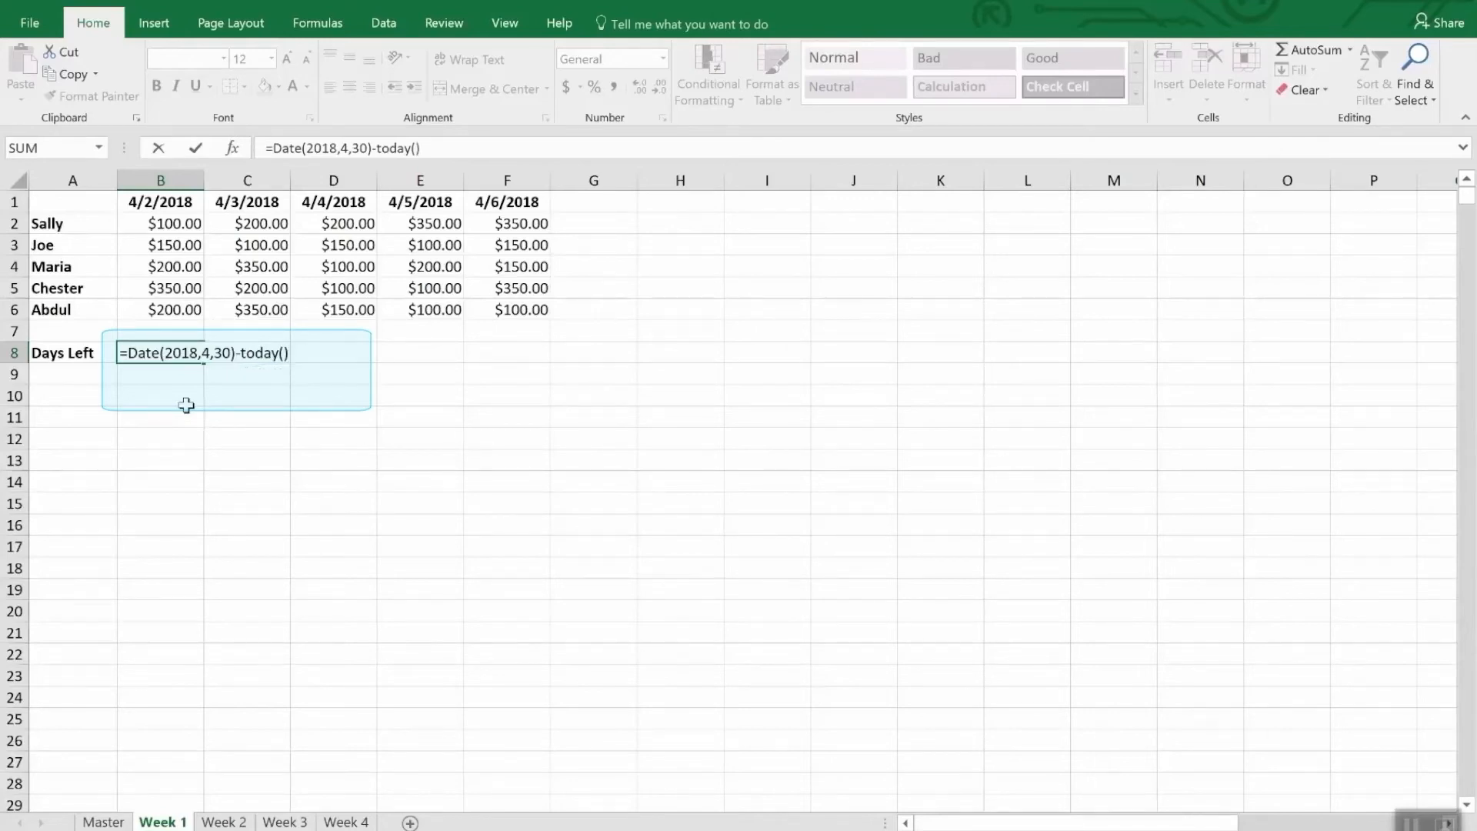
key(Return)
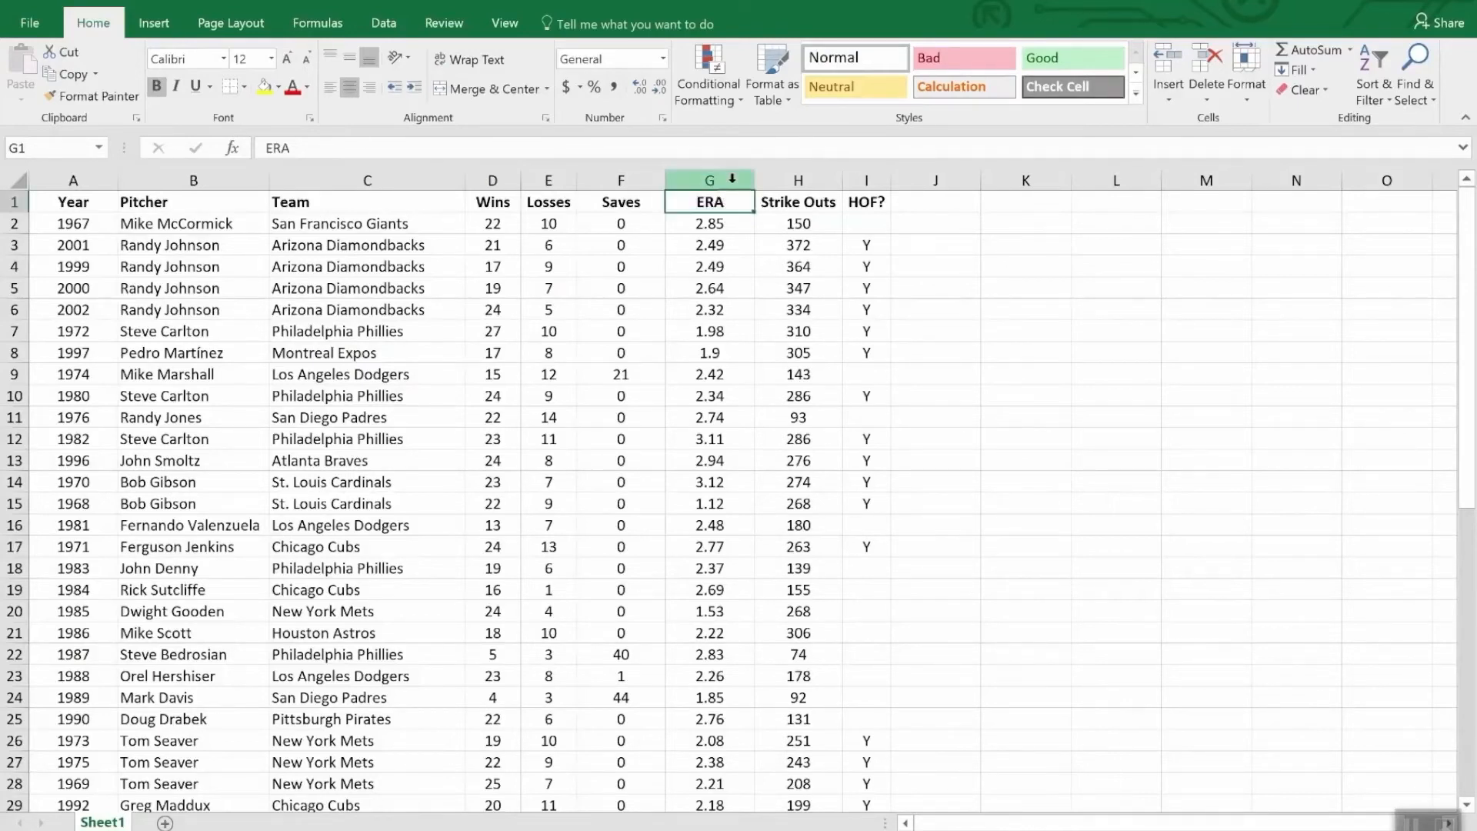
Apply a Less Than conditional formatting rule to the ERA column, giving values below 2.00 Light Red Fill with Dark Red Text.
click(704, 180)
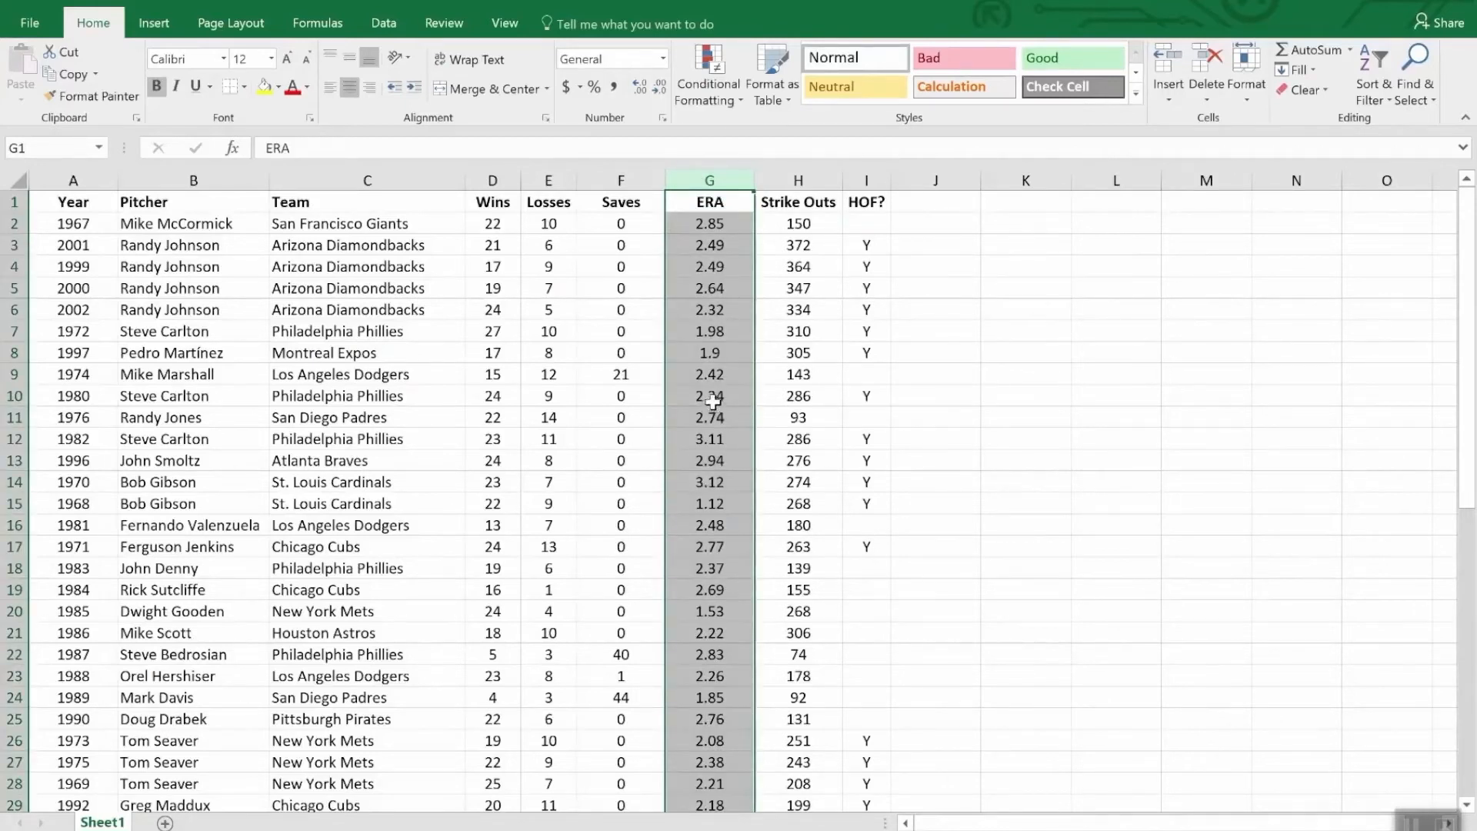
click(708, 58)
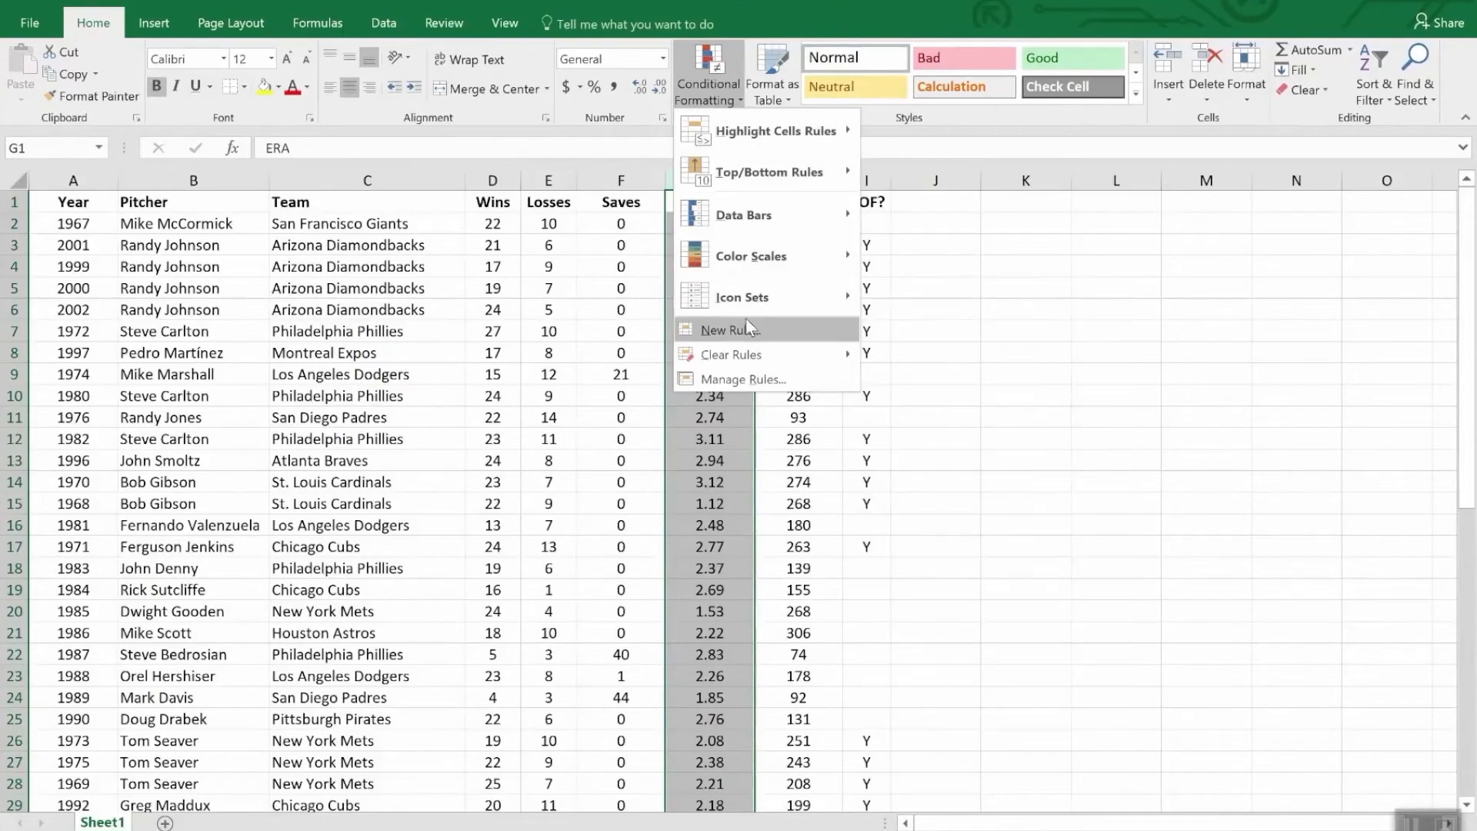
mouse_move(743, 218)
mouse_move(750, 137)
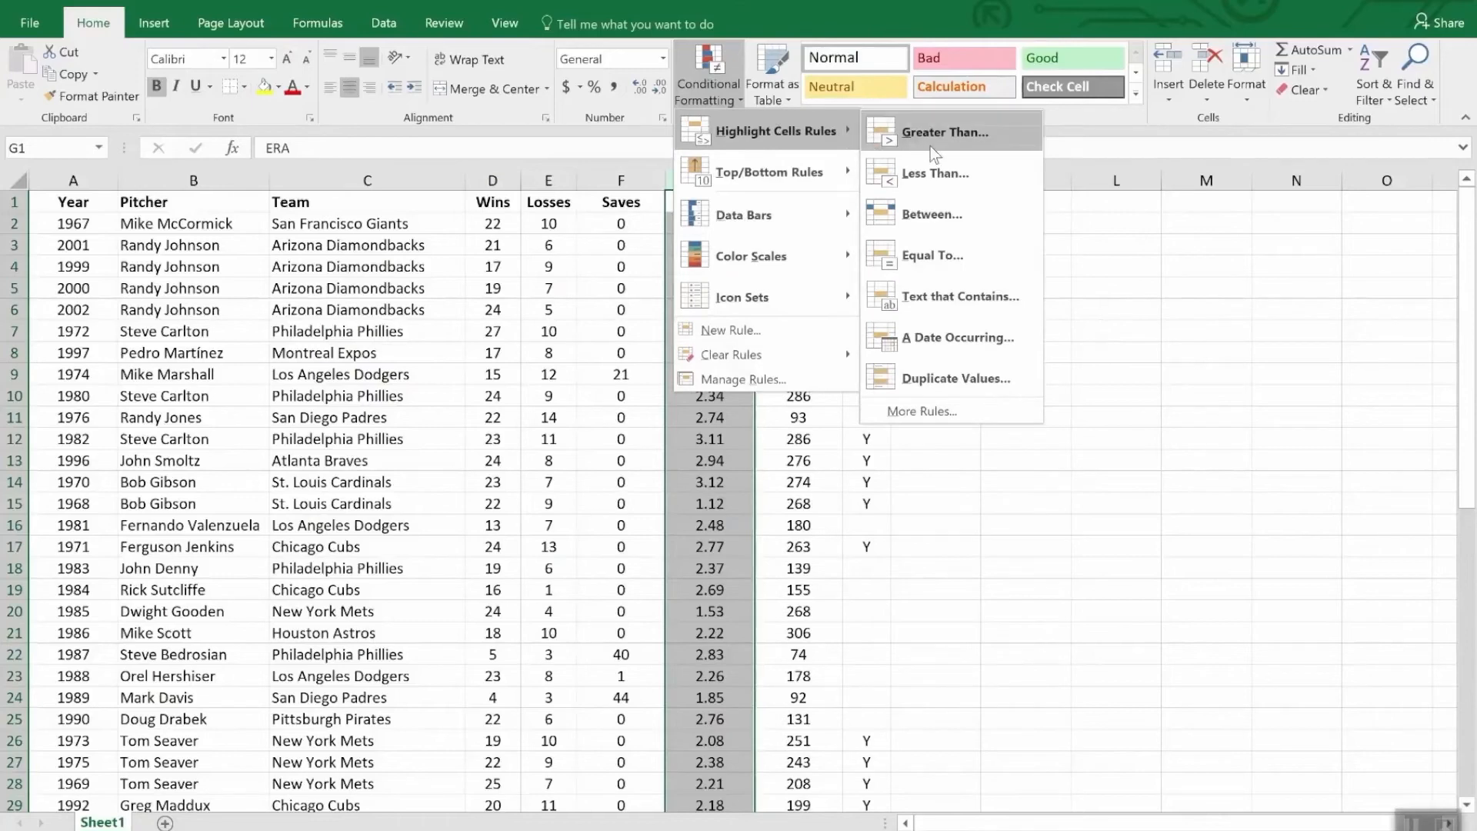
click(958, 175)
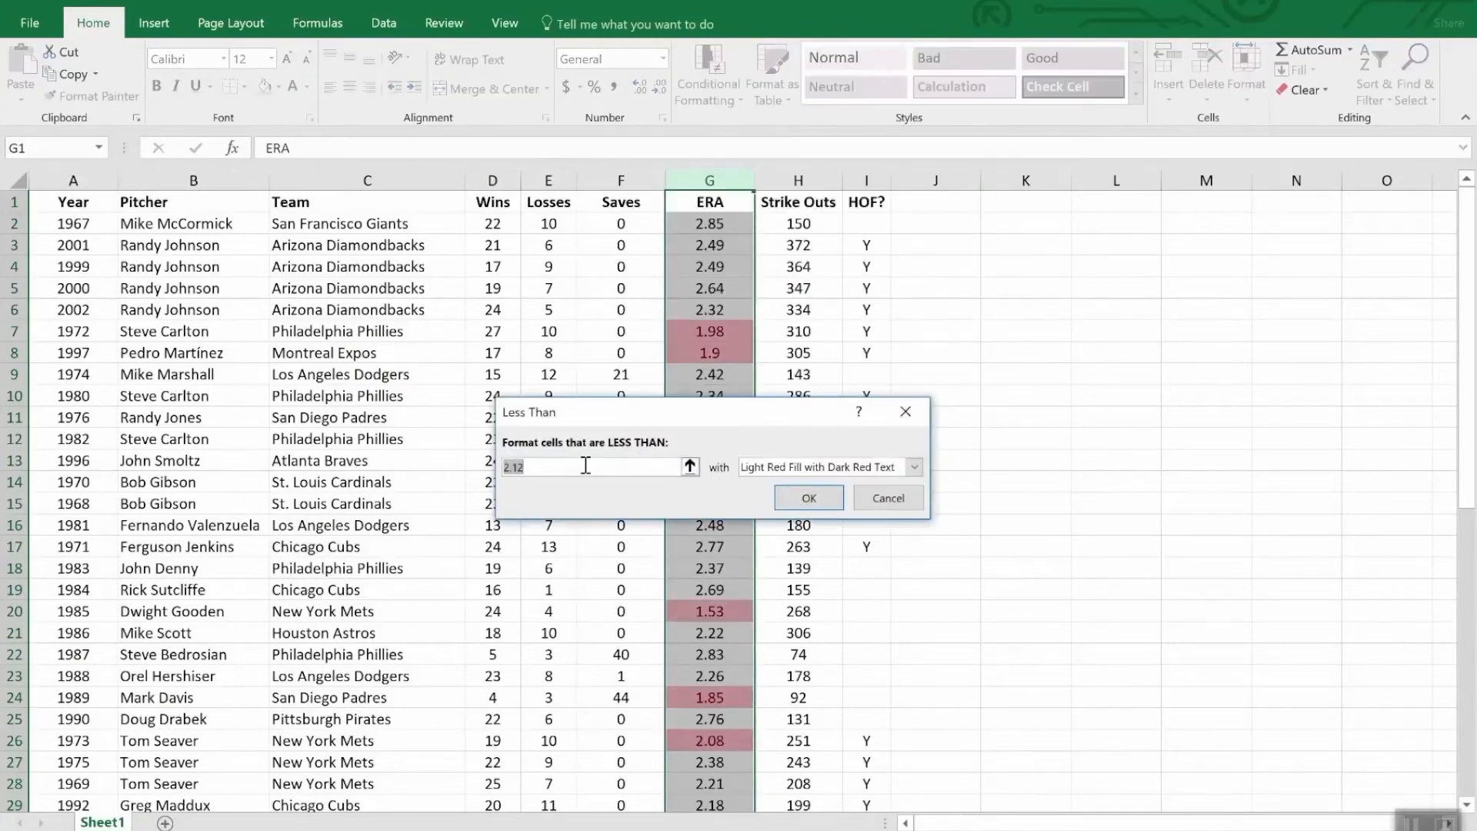
text(2.0)
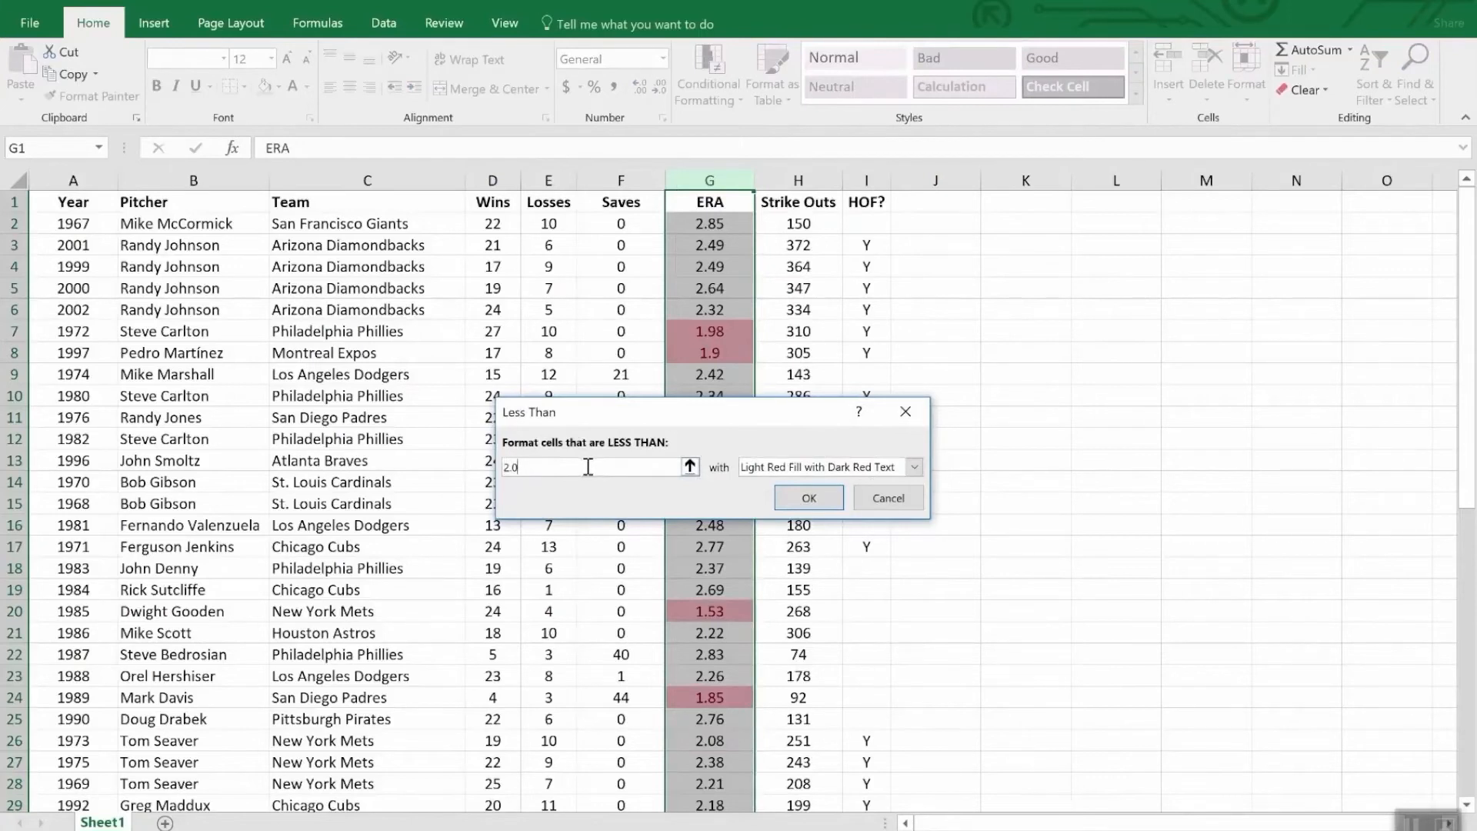
text(0)
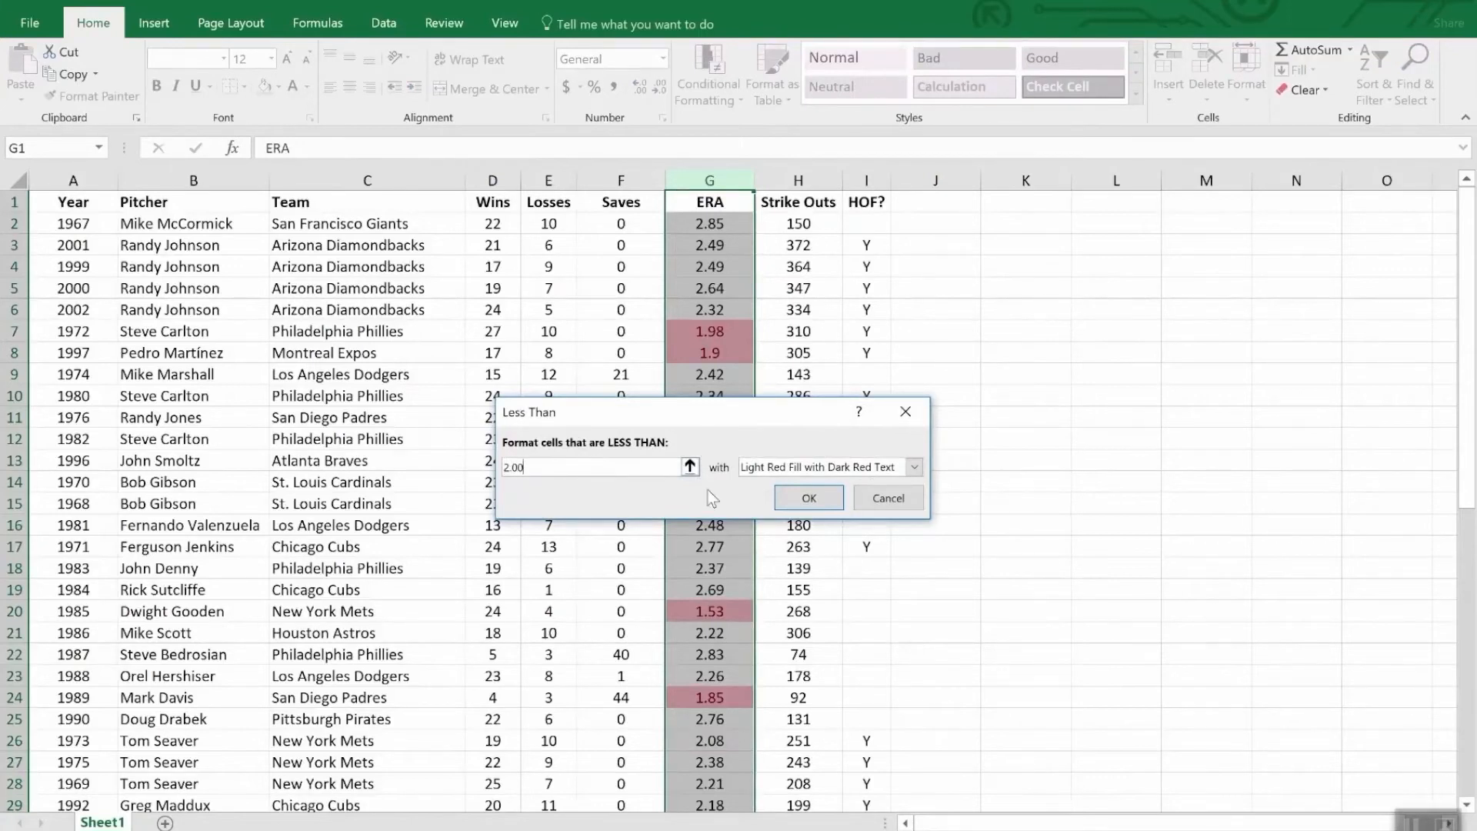
click(809, 498)
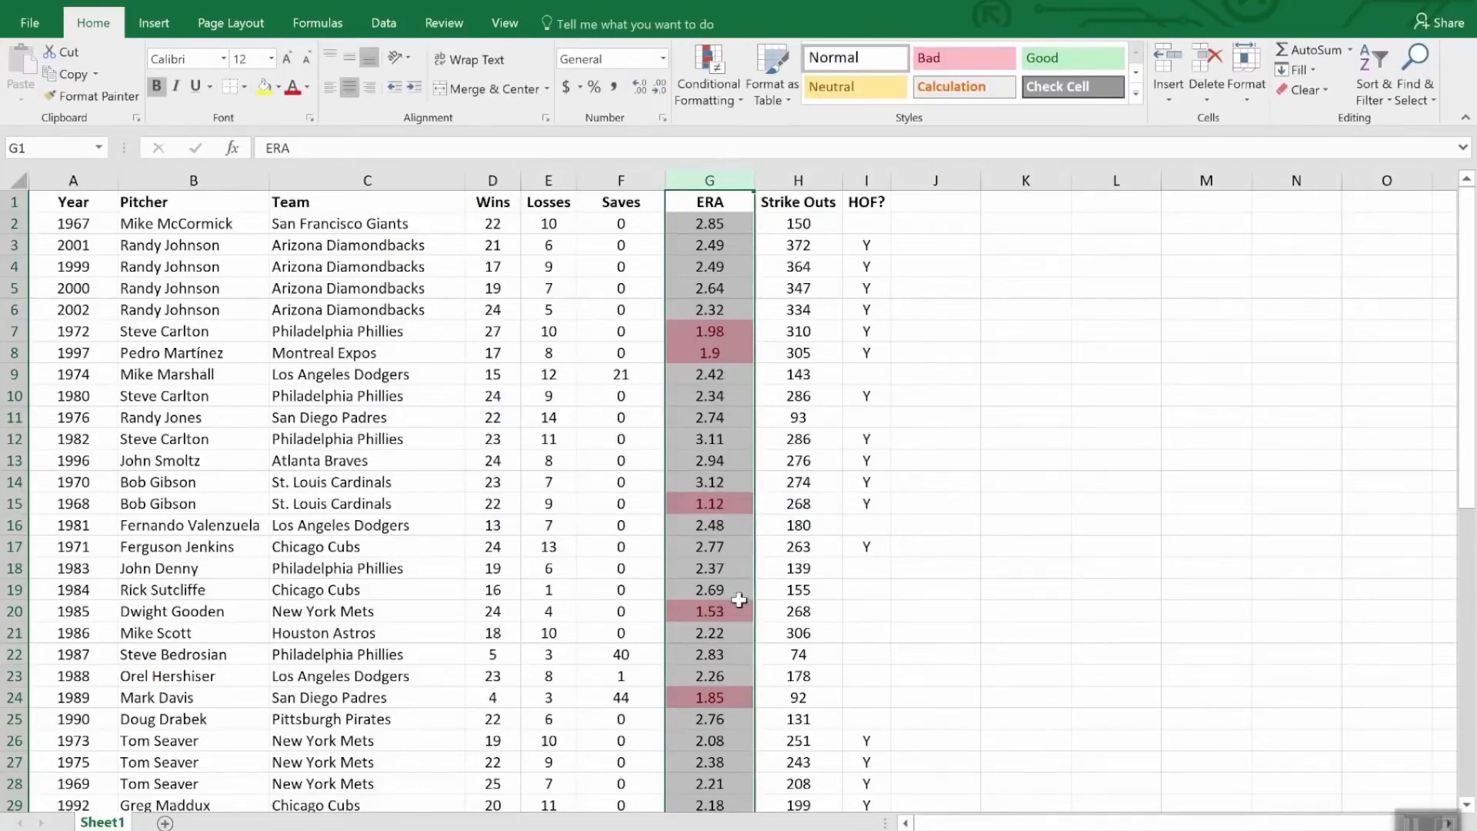
scroll(741, 602, down, 7)
scroll(741, 601, down, 5)
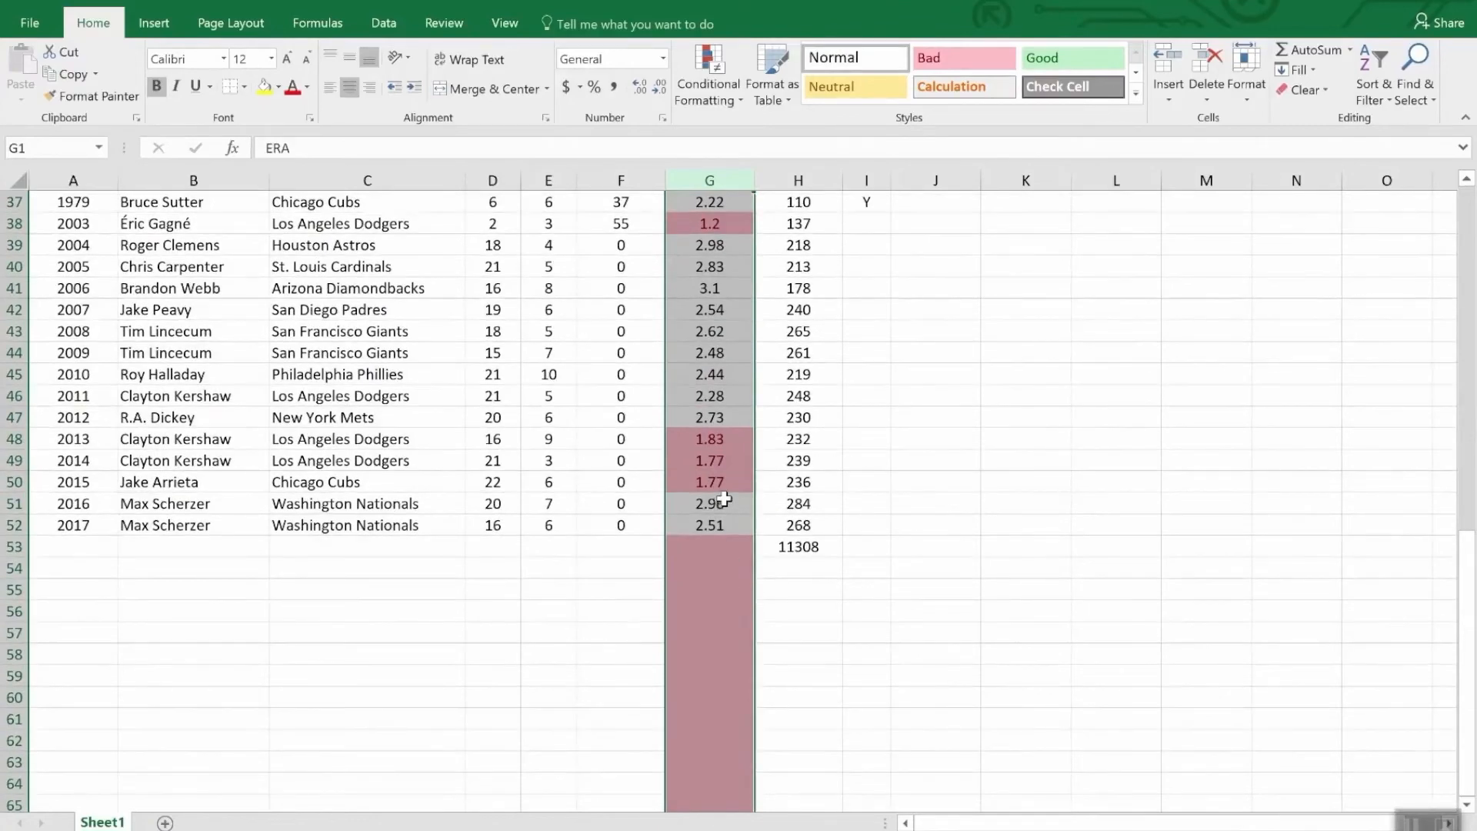
scroll(724, 499, up, 7)
scroll(724, 498, down, 7)
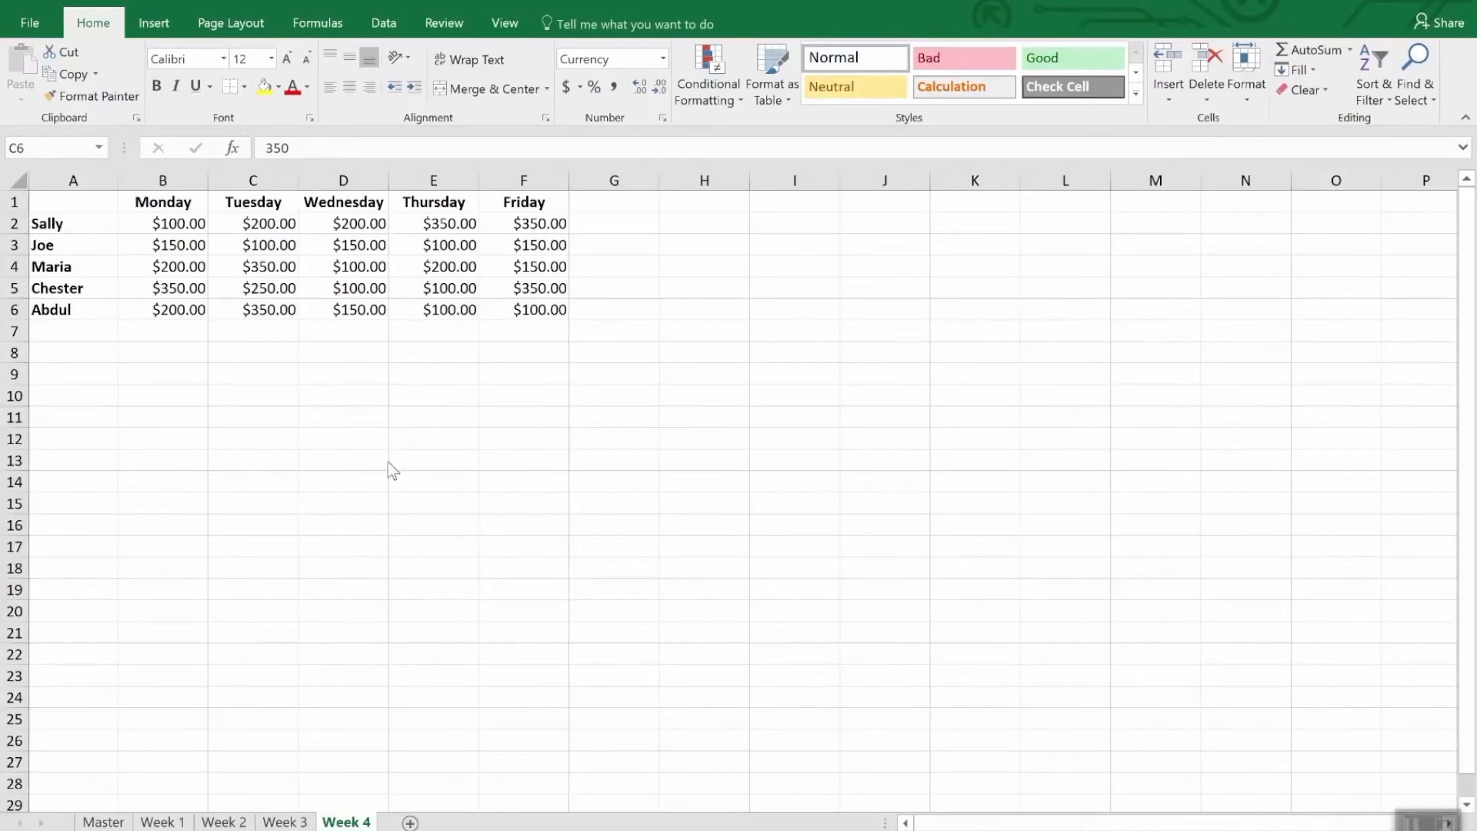
Create a new conditional formatting rule for the sales values B2:F6 on the Week 4 sheet, using the Icon Sets format style.
click(194, 229)
drag(194, 229, 542, 323)
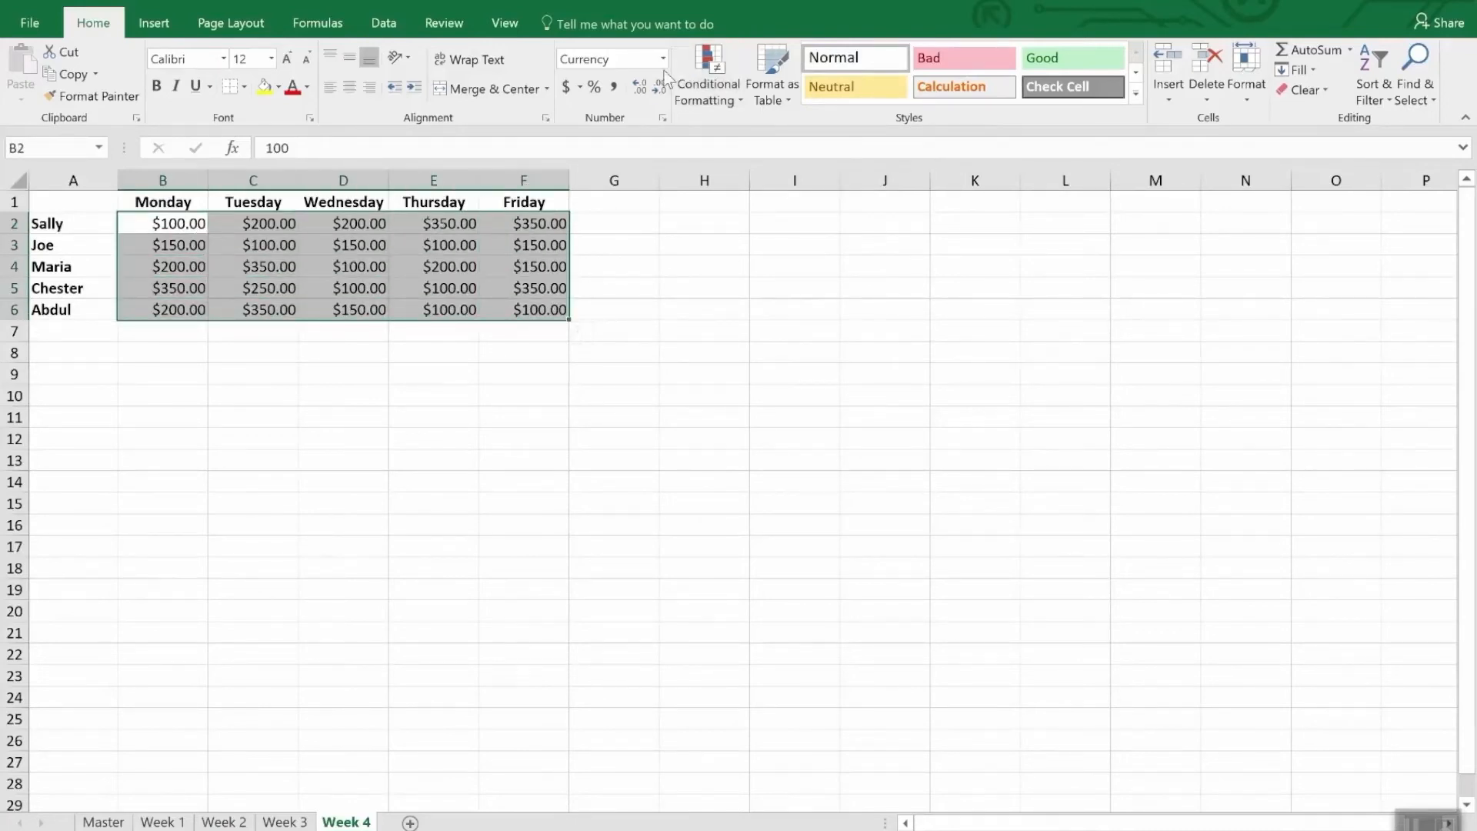
click(730, 63)
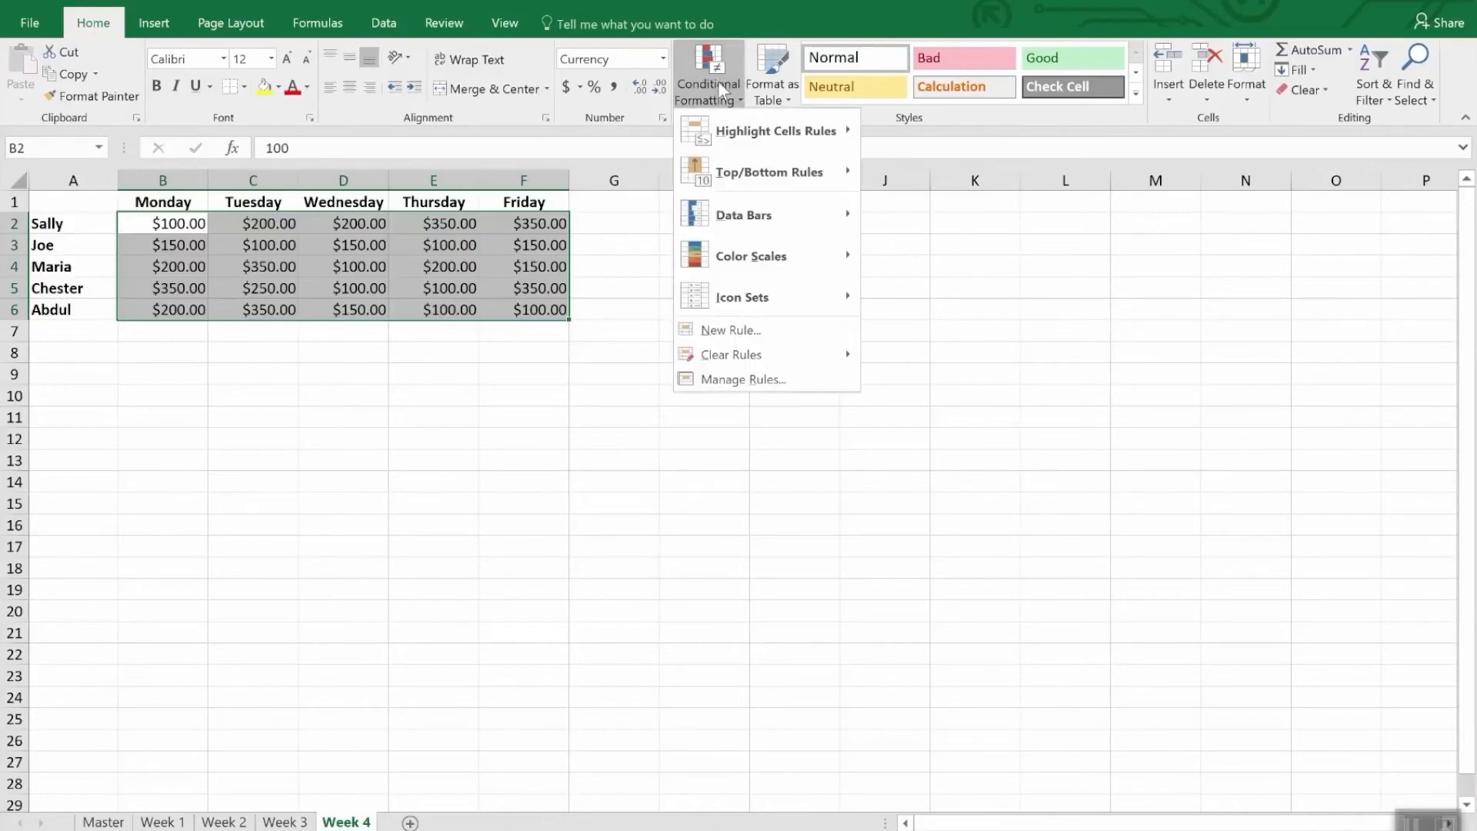
click(752, 339)
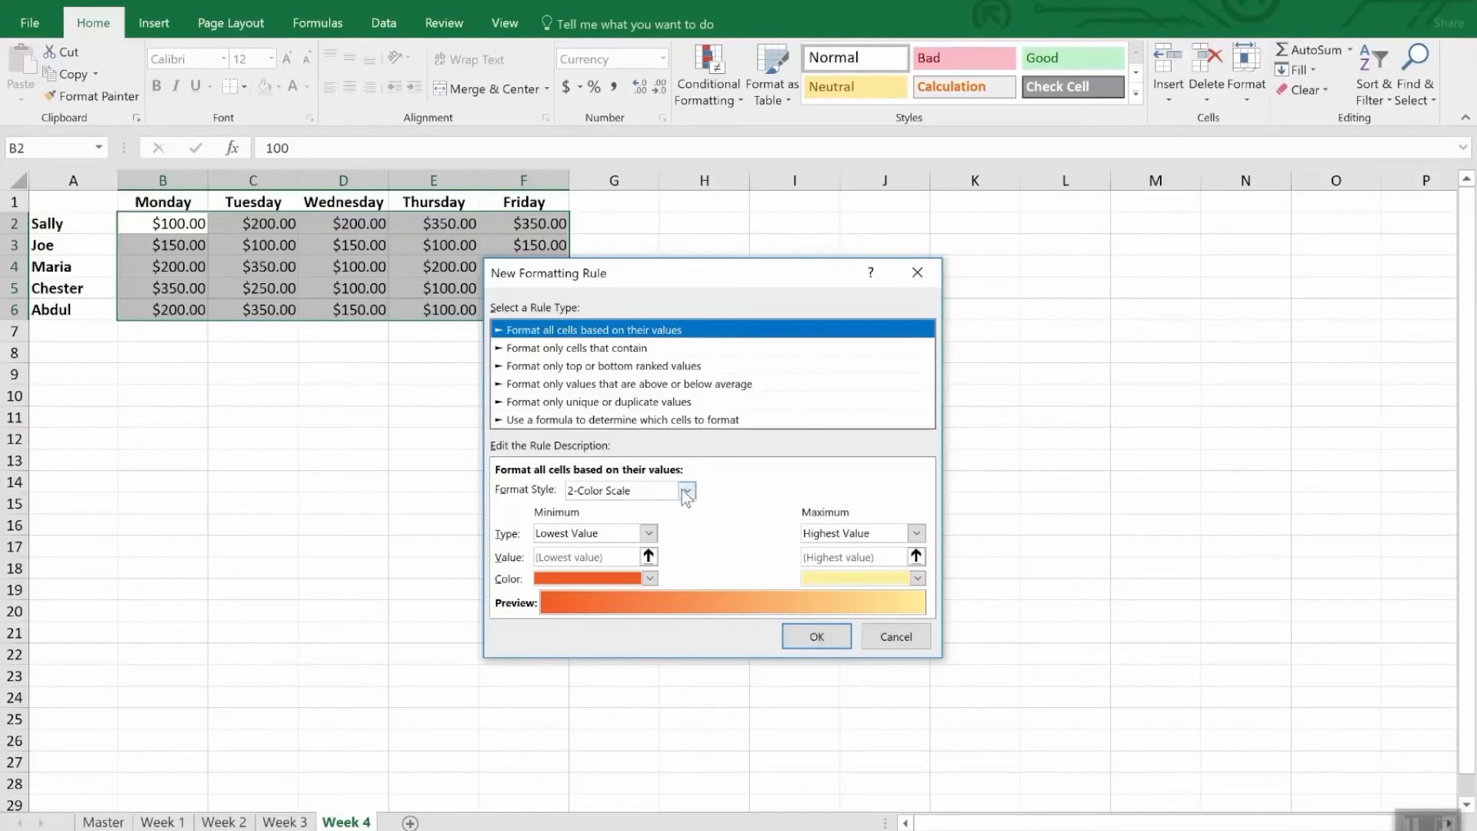
click(686, 491)
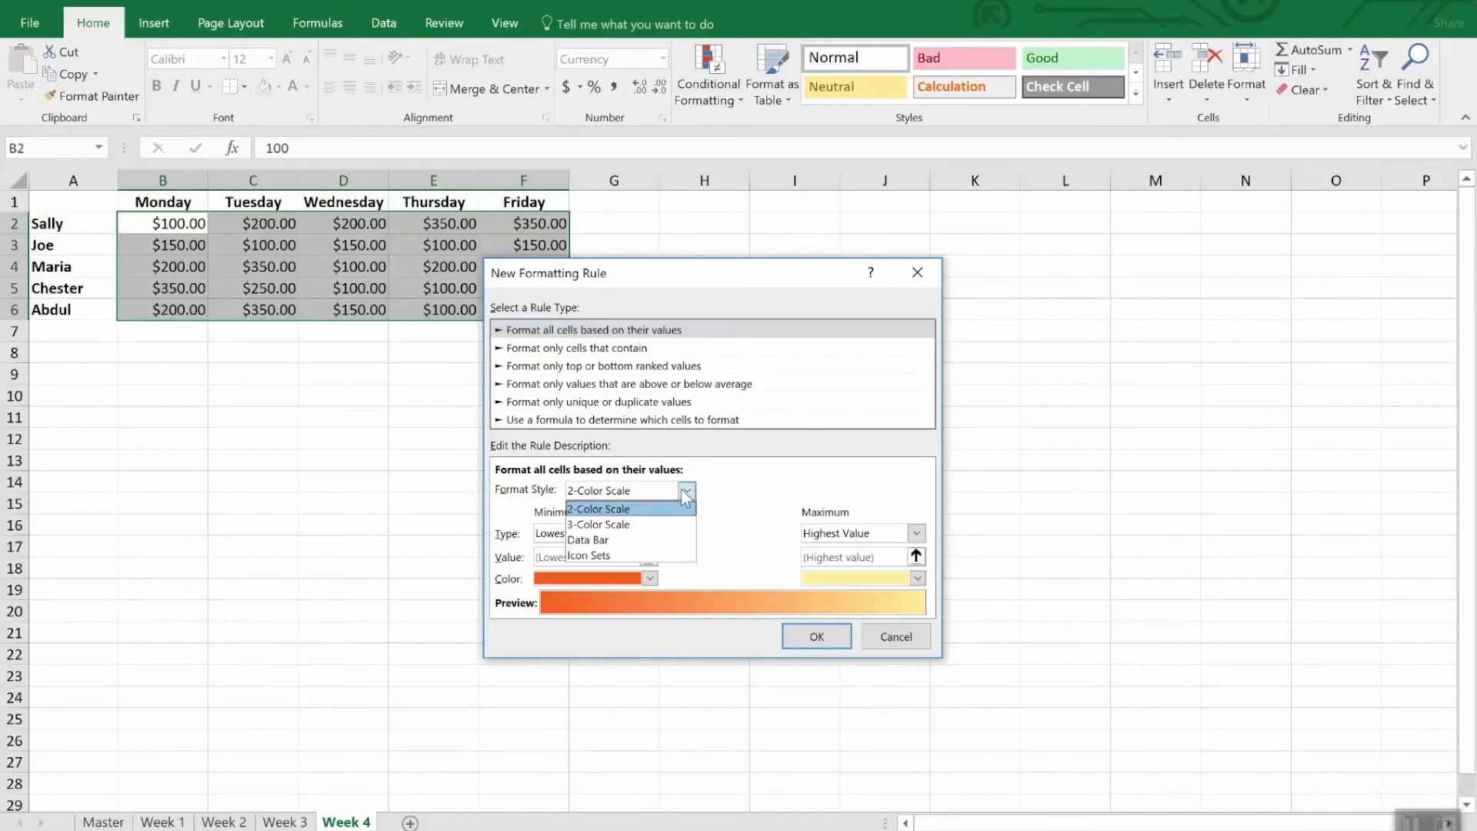
click(648, 554)
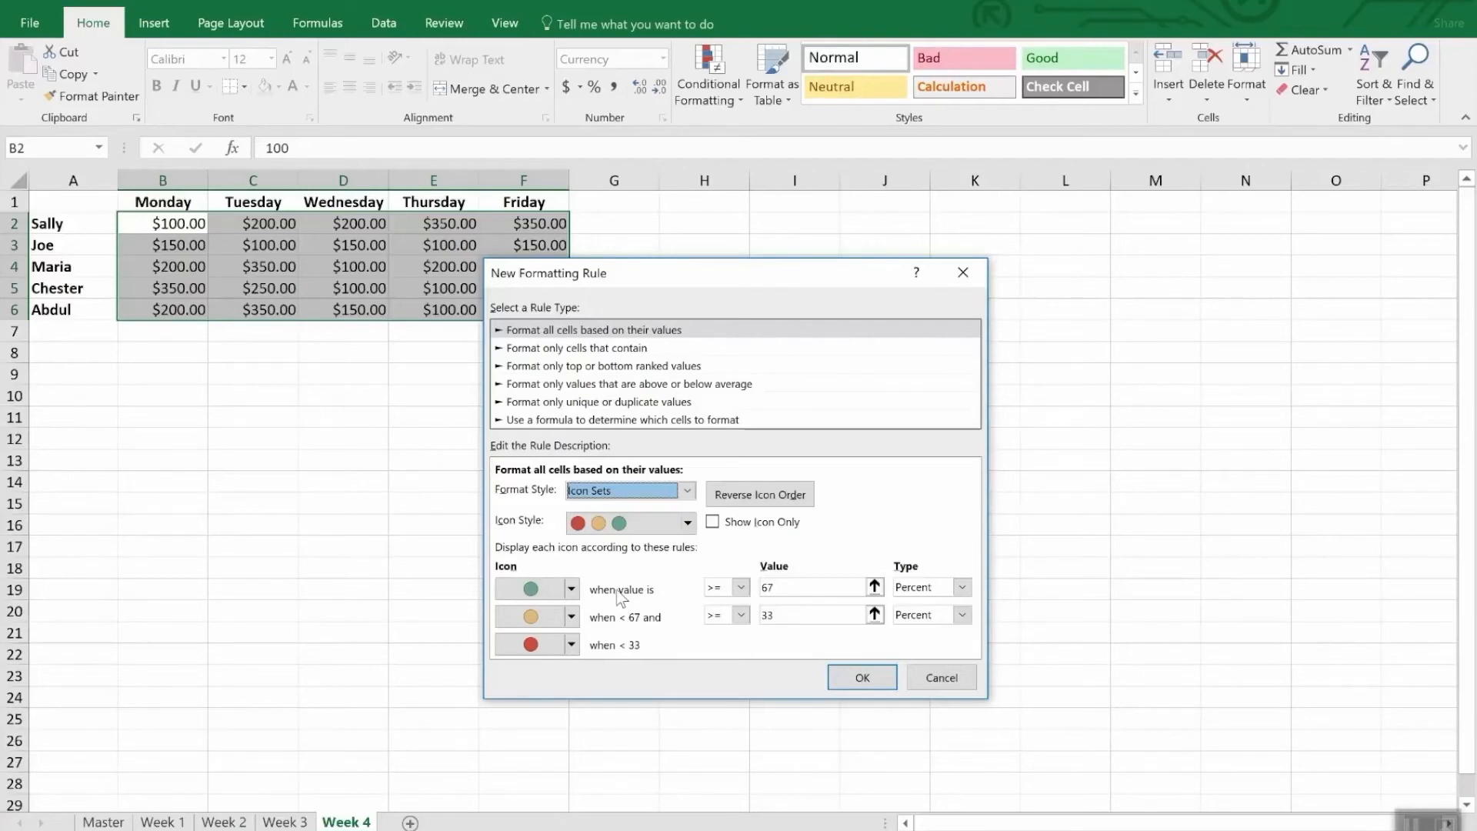
Set the green icon's threshold to >= 300 with the type Number.
click(964, 588)
click(919, 602)
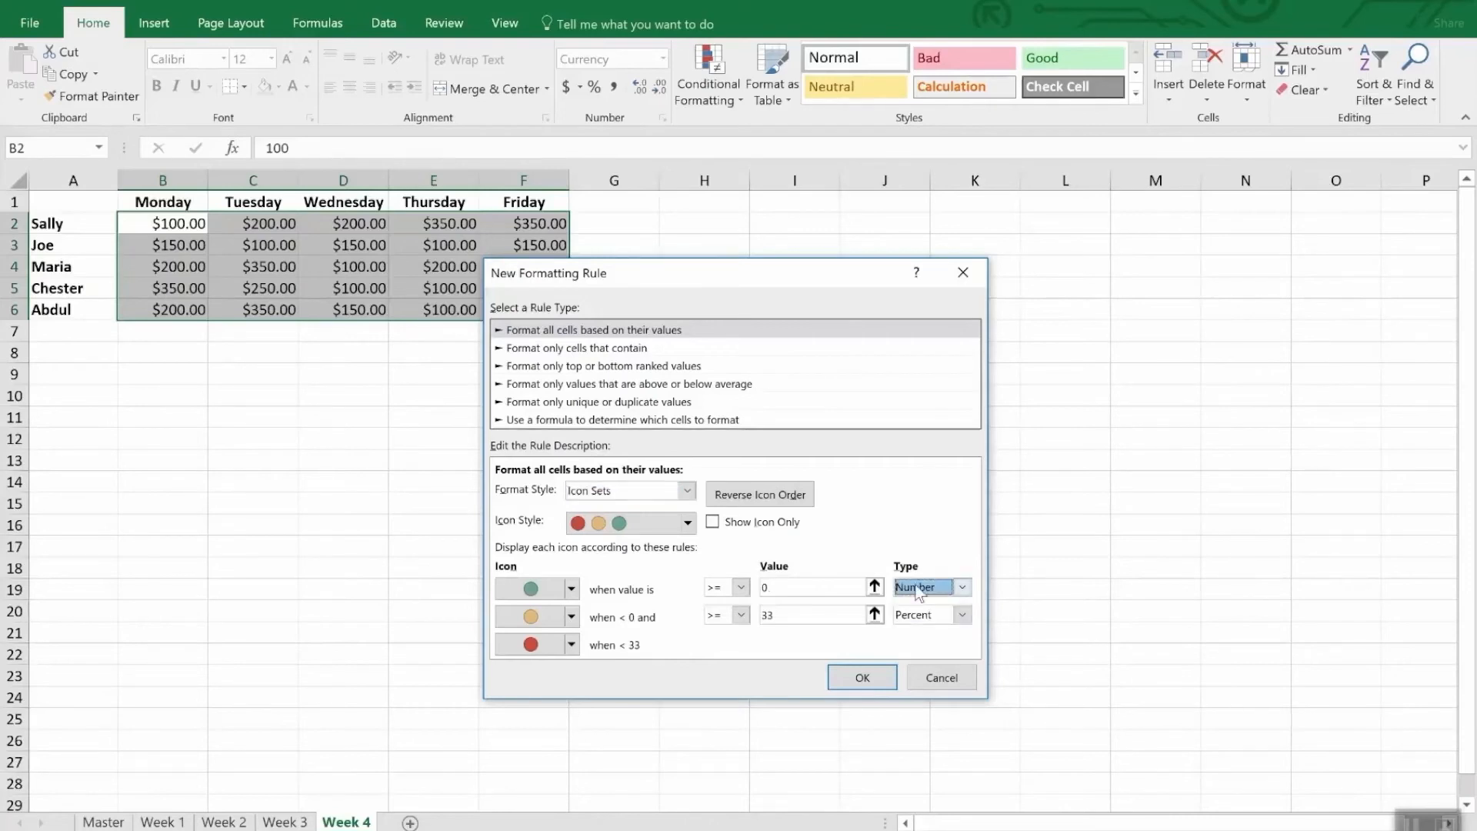
click(779, 588)
double_click(779, 587)
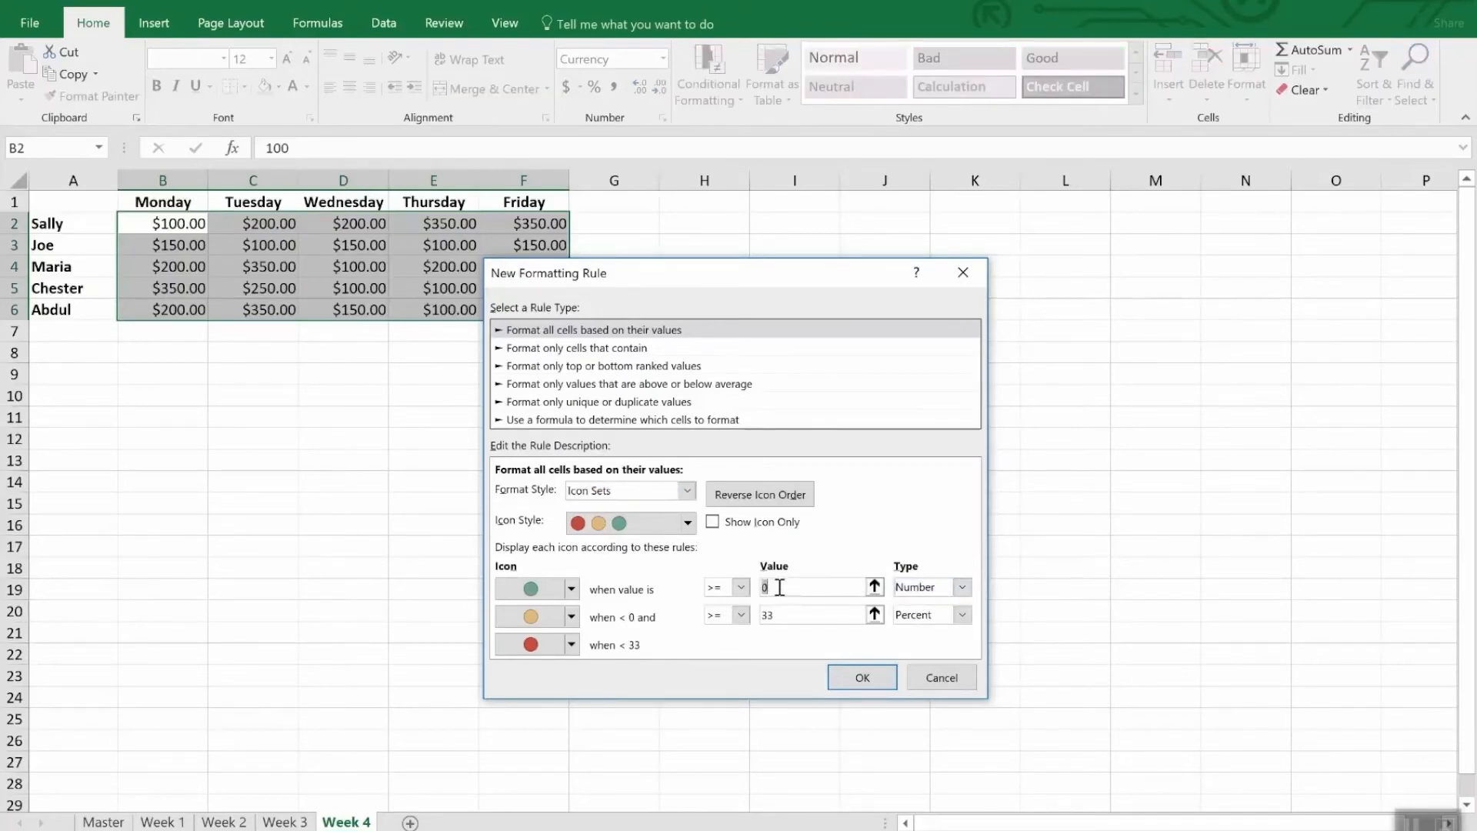
text(300)
Set the yellow icon's threshold to >= 200 with the type Number and apply the rule.
click(818, 615)
double_click(818, 615)
text(200)
key(Tab)
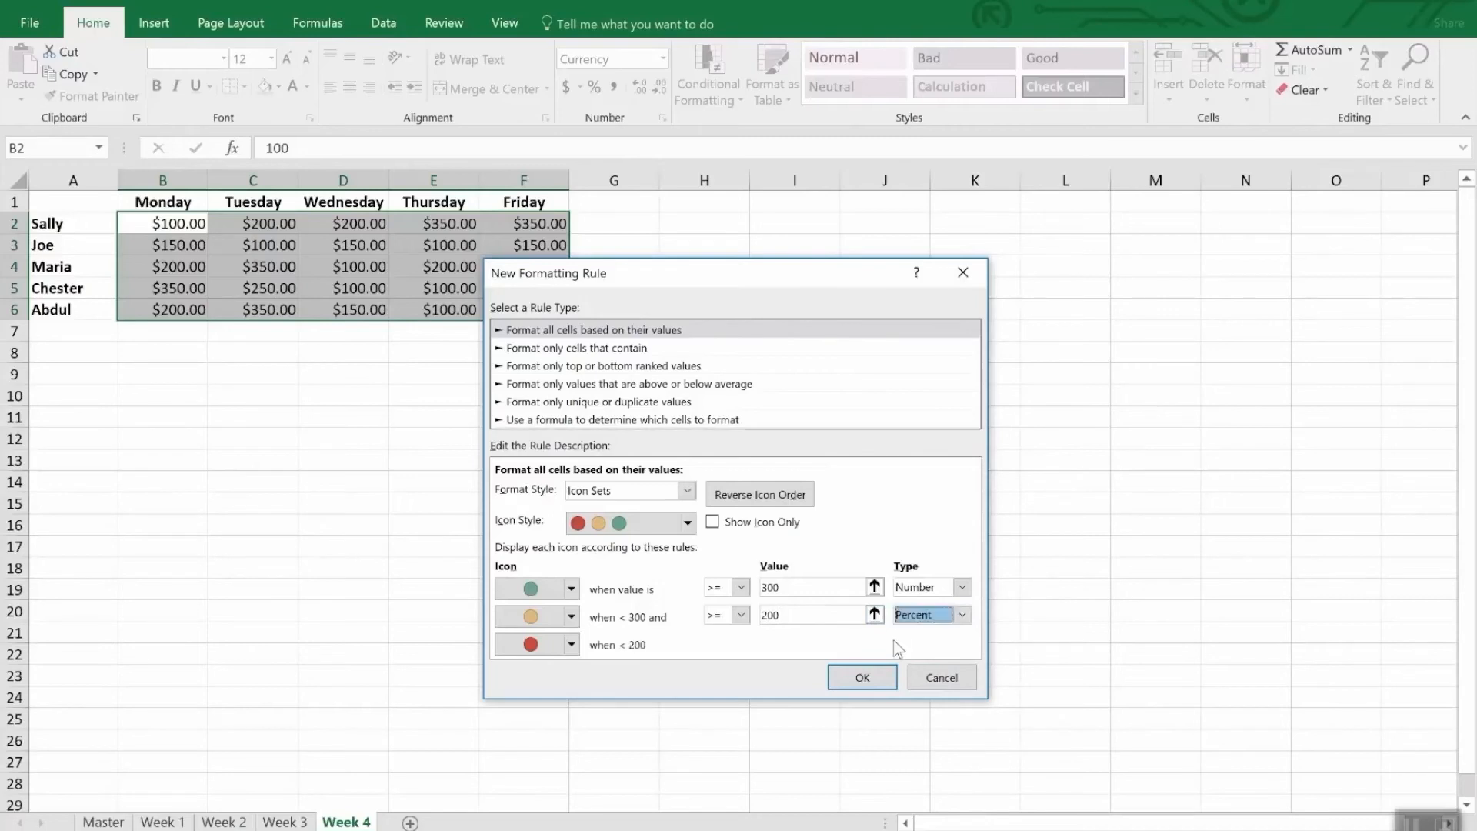
click(962, 615)
click(954, 634)
double_click(818, 615)
text(200)
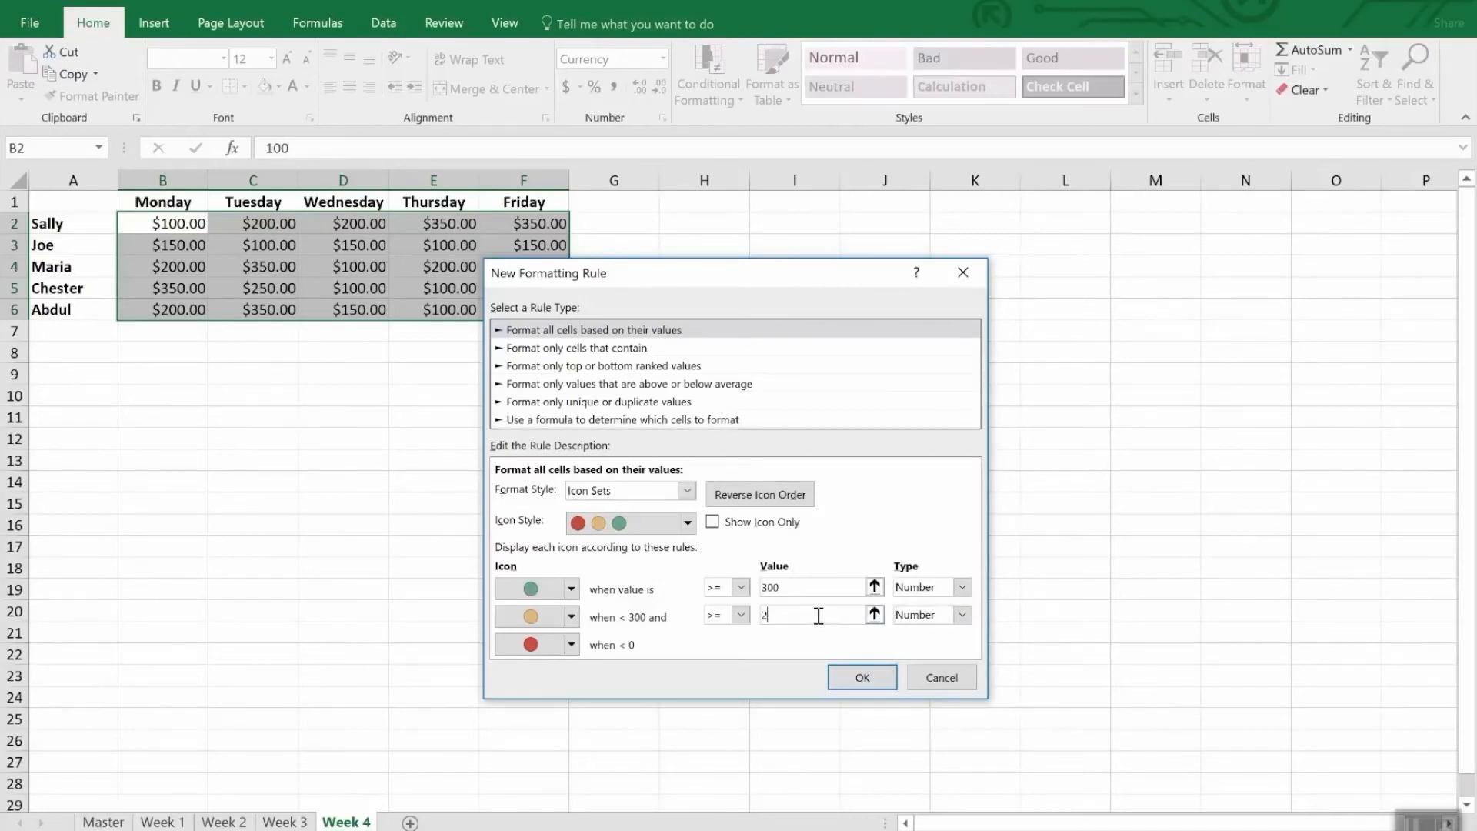
click(859, 677)
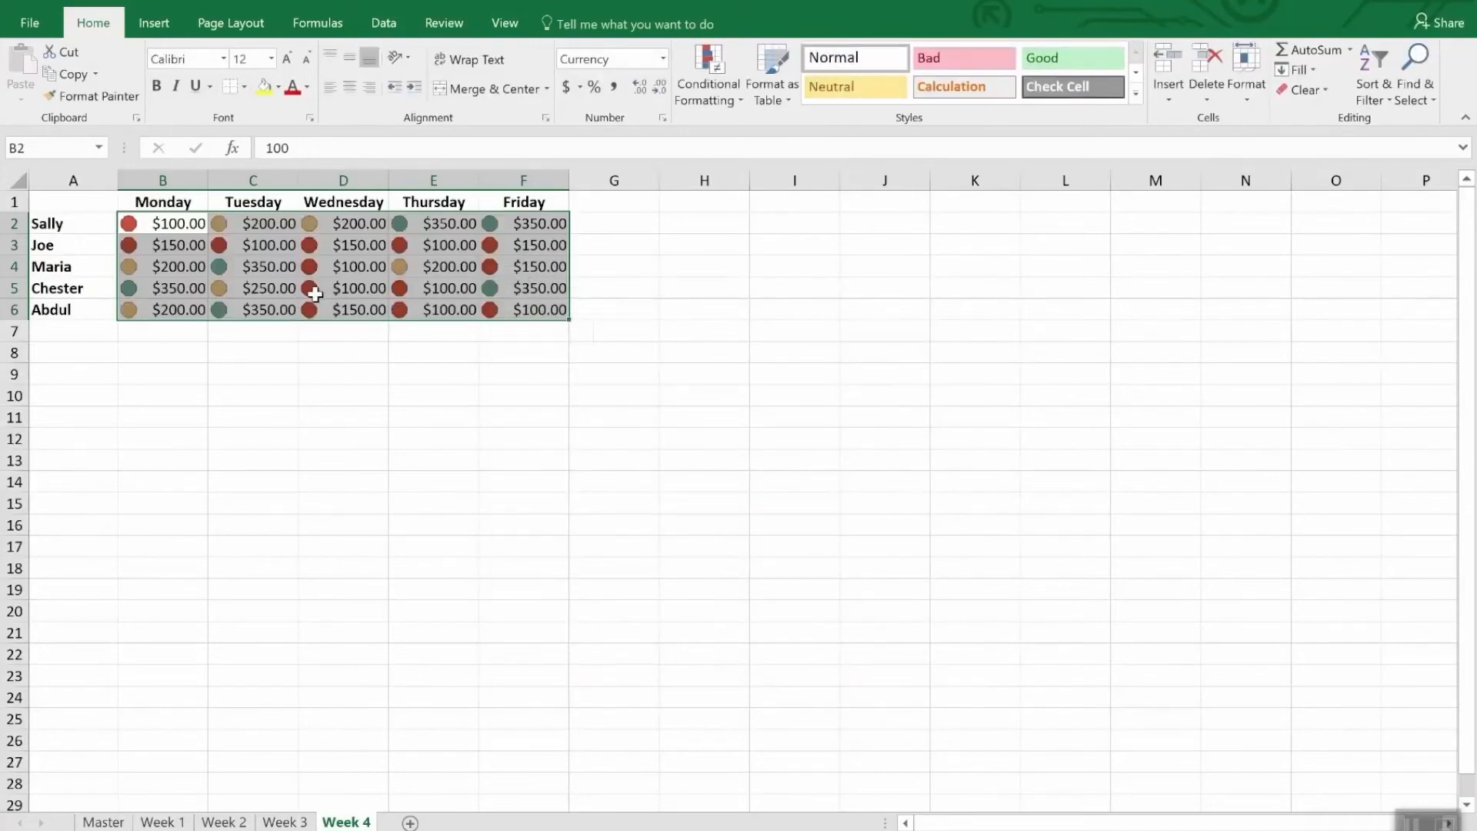
Create a new conditional formatting rule for B2:F6 on the Week 4 sheet that uses the formula =b2<200.
click(356, 360)
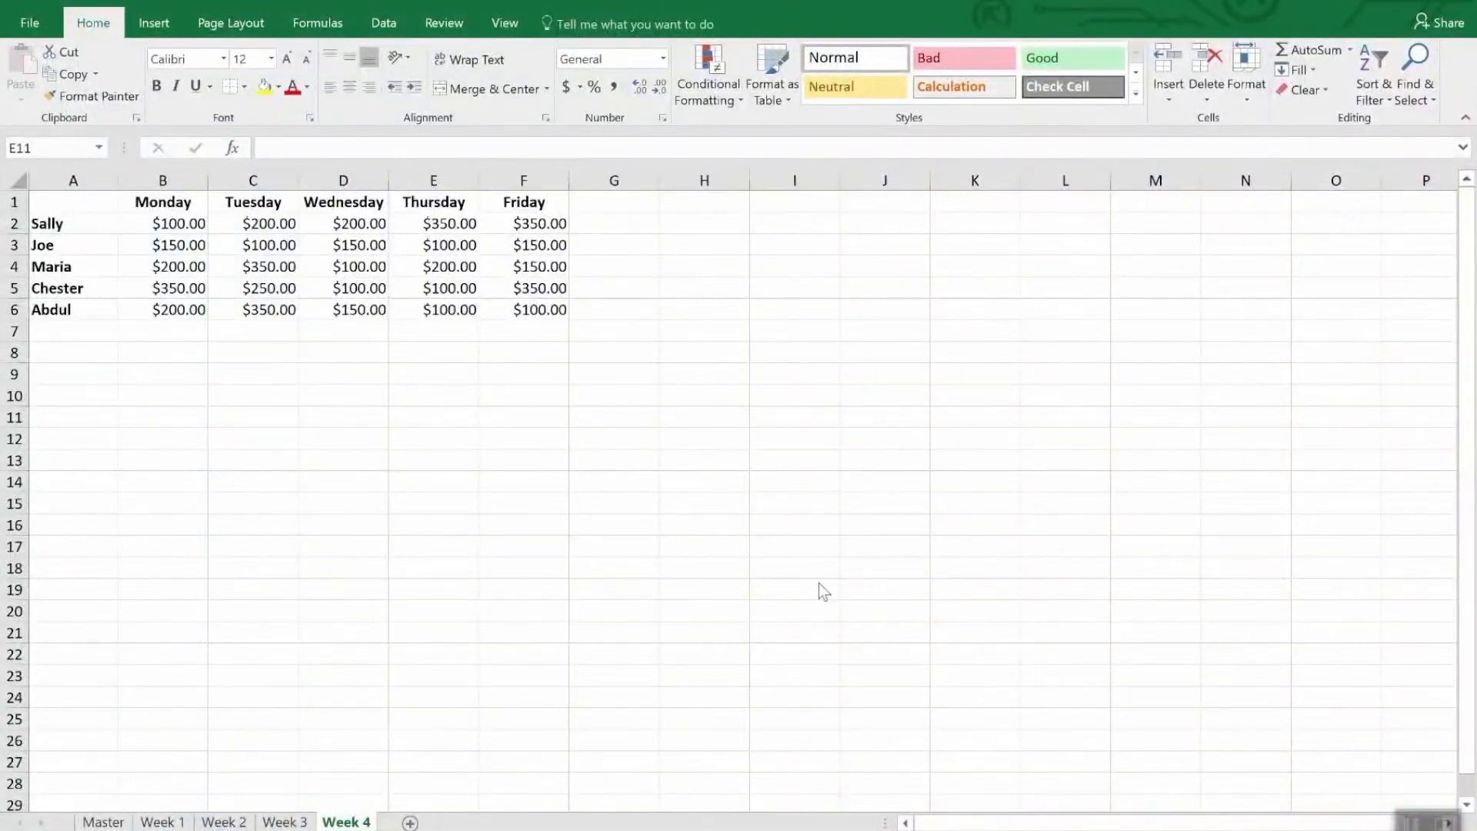
click(188, 222)
drag(175, 224, 563, 320)
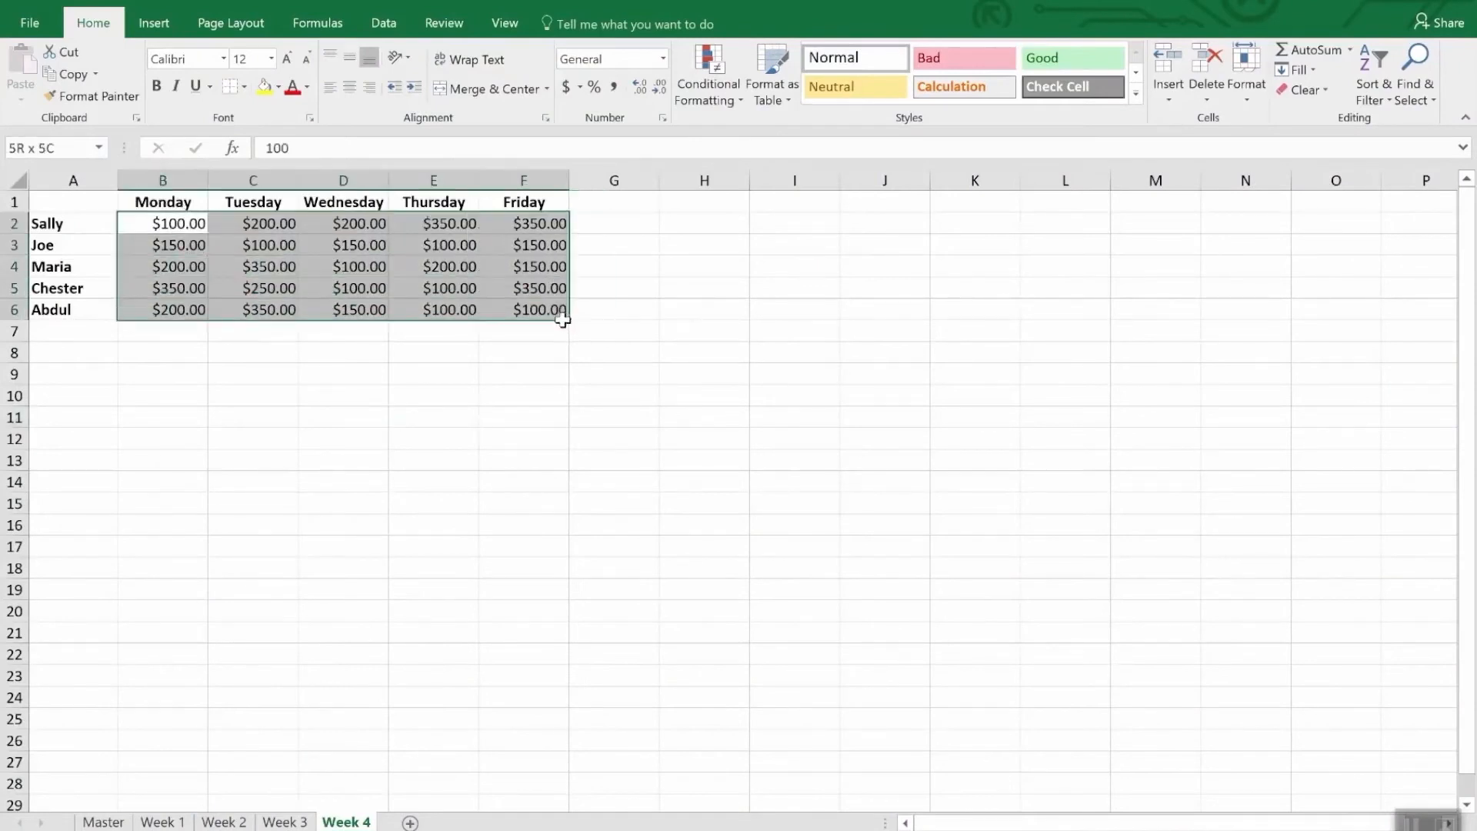
click(698, 67)
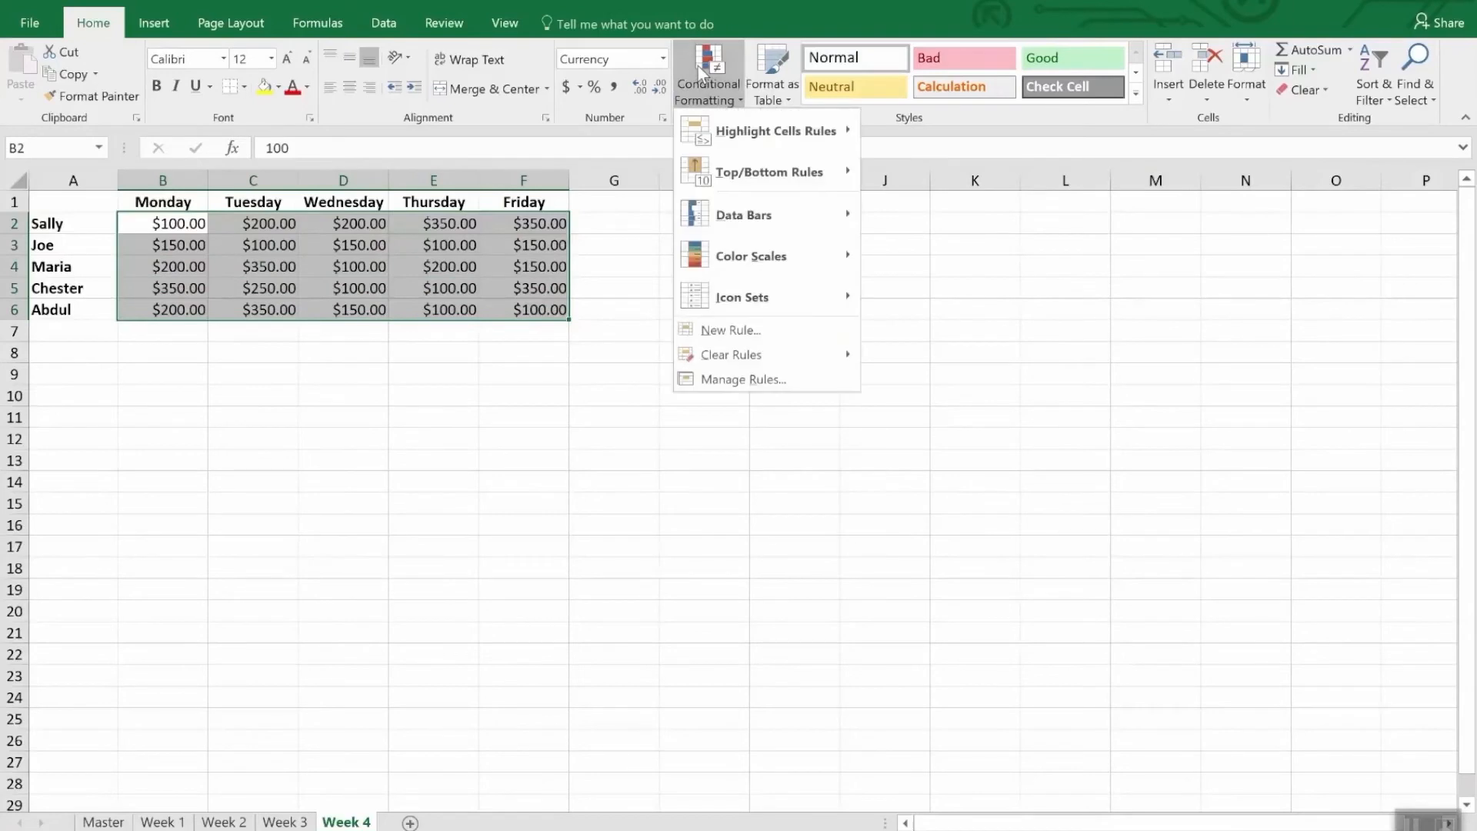
click(765, 336)
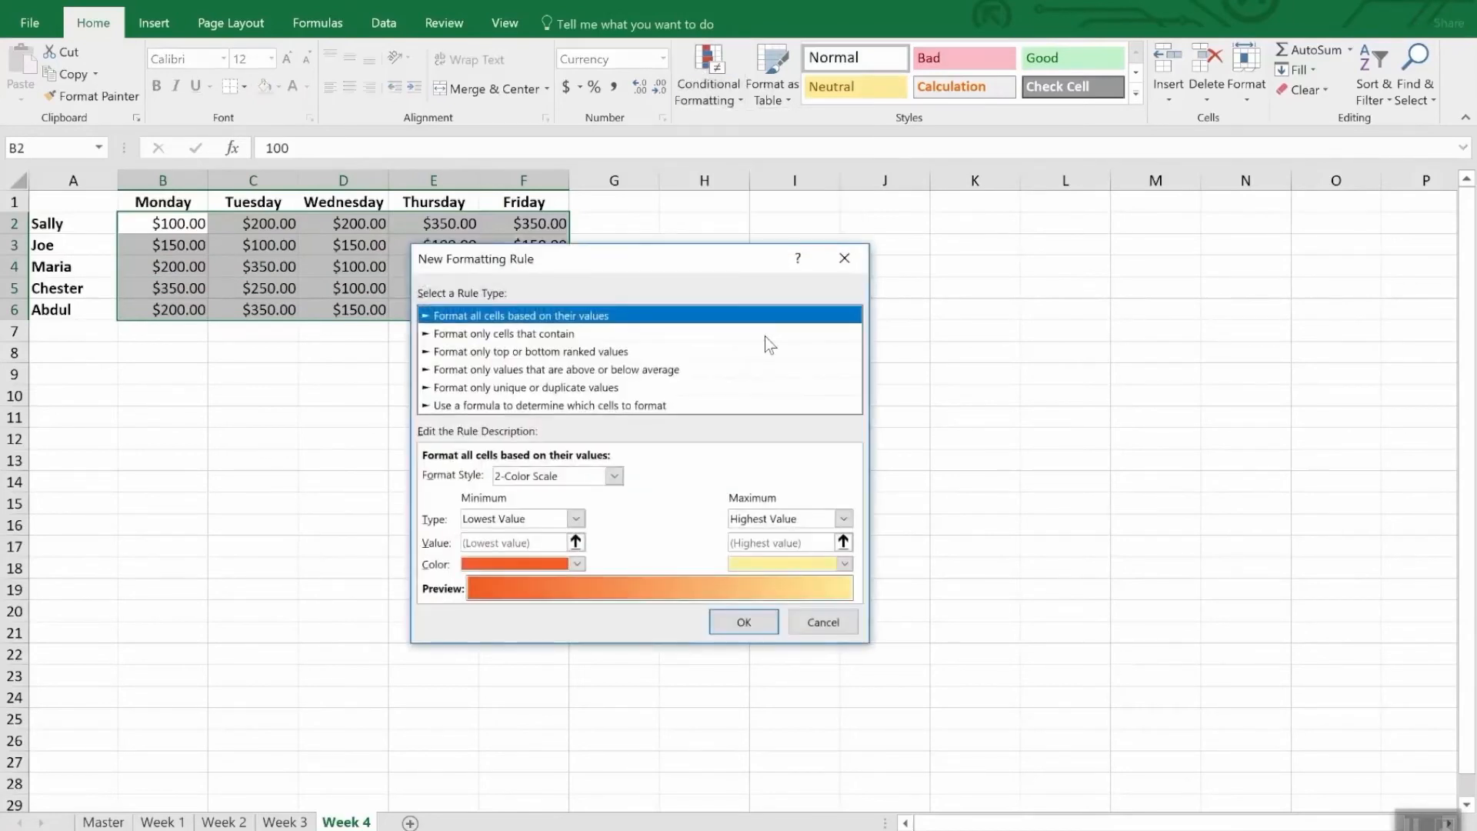
click(493, 408)
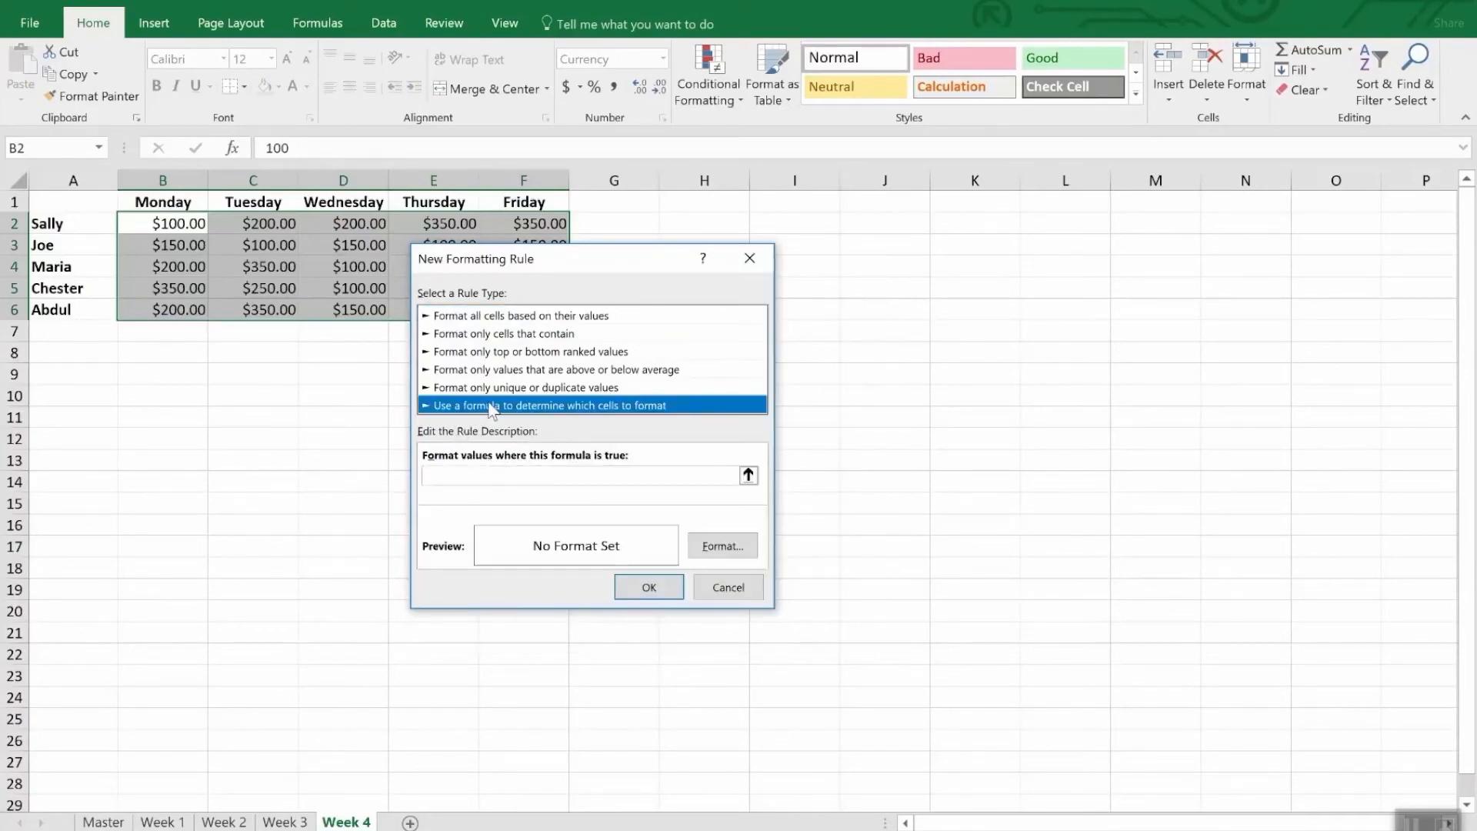
click(489, 475)
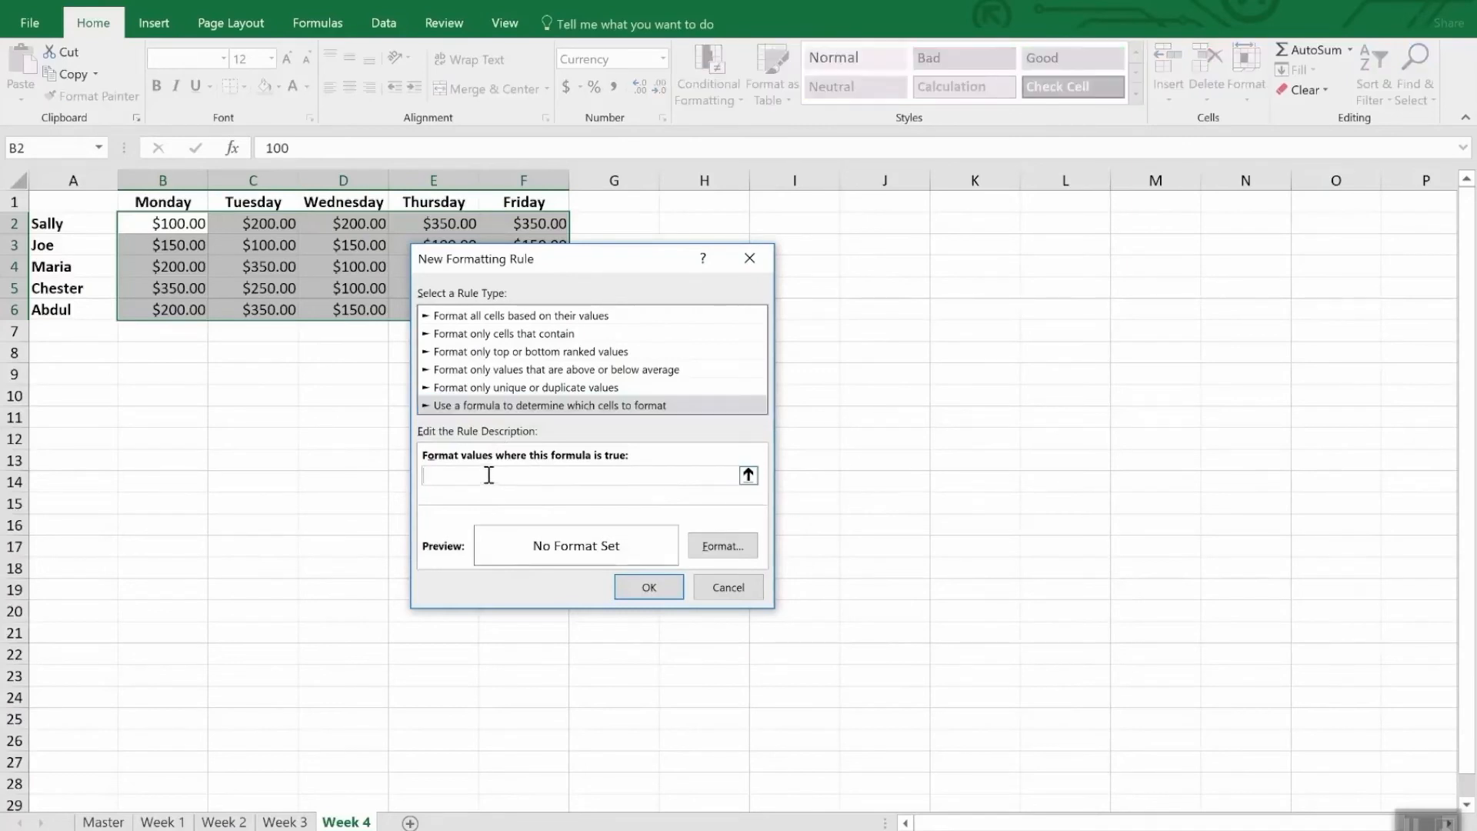
text(=b2<200)
Give the formula rule a yellow background fill and apply it to the sales values.
click(724, 545)
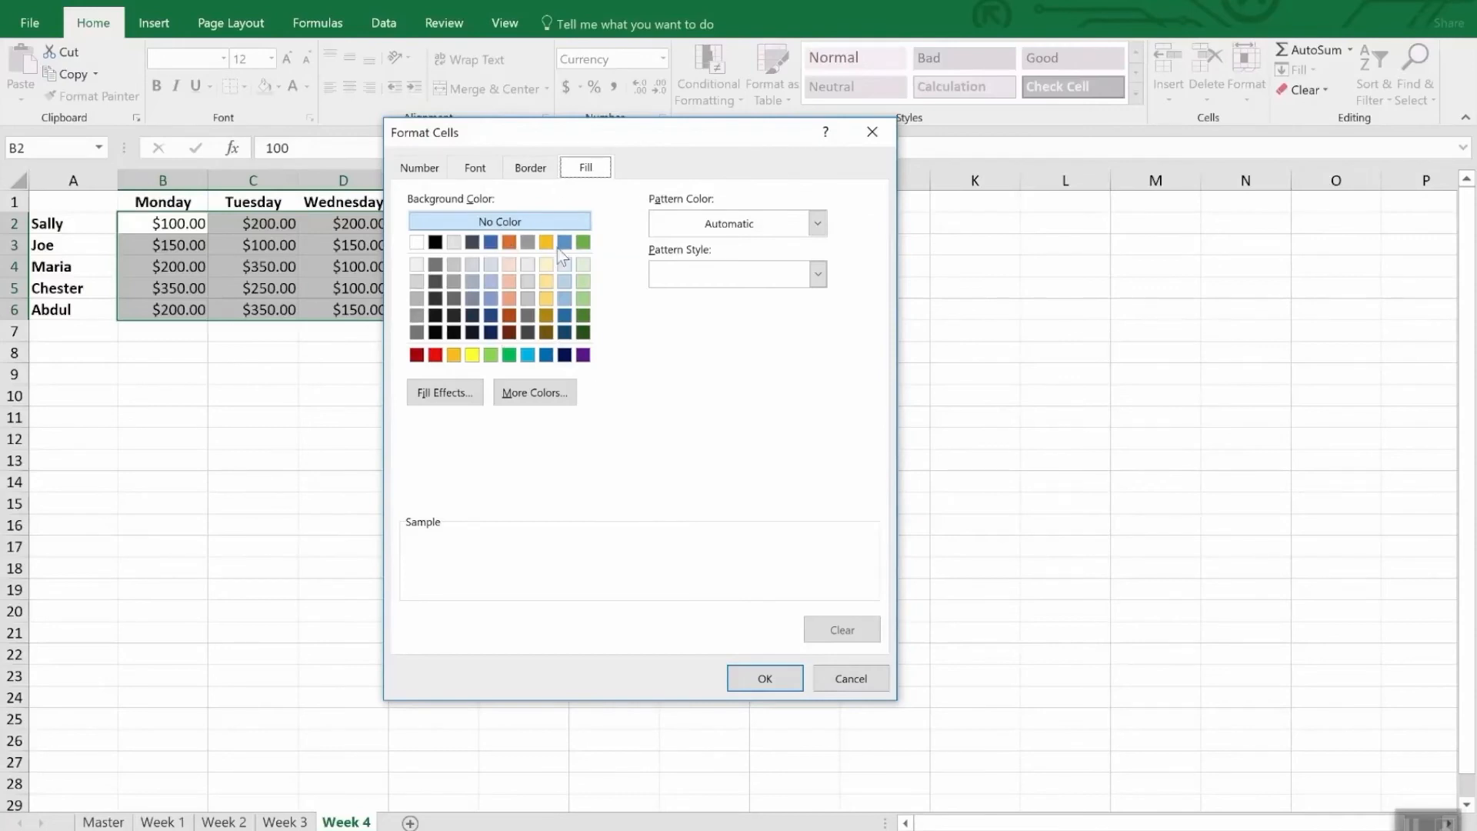
click(471, 355)
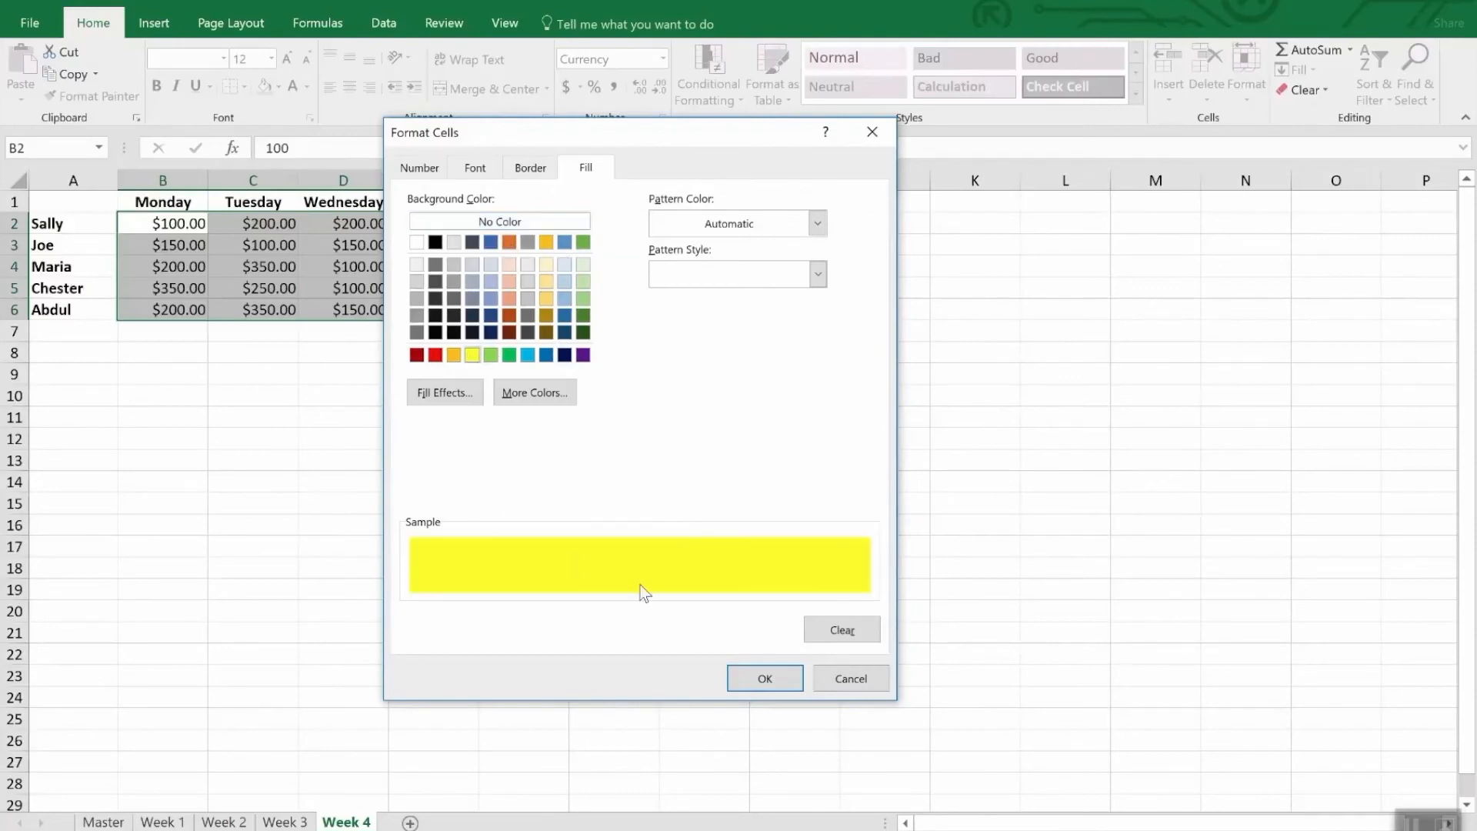
click(768, 678)
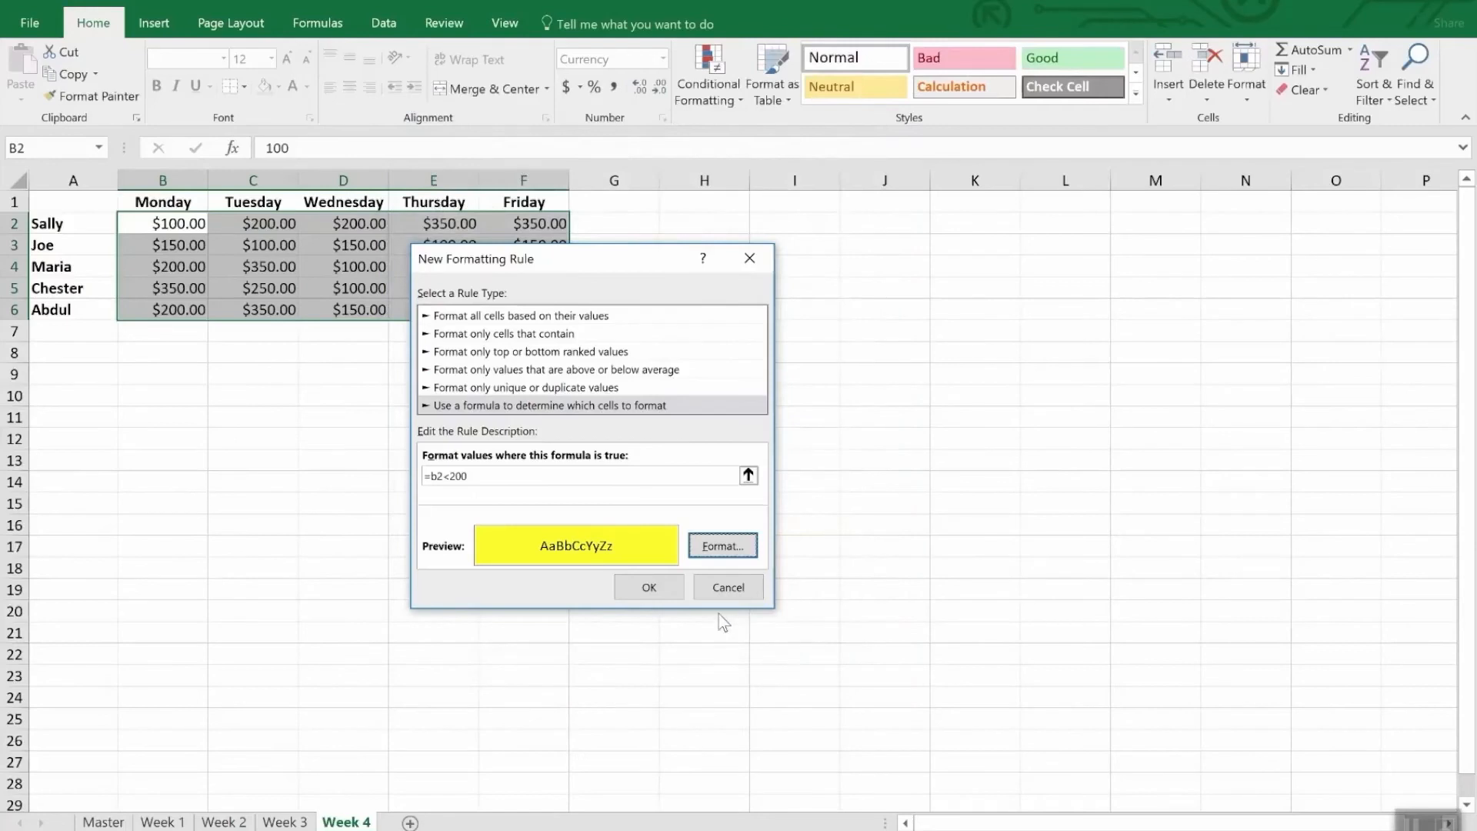
click(652, 587)
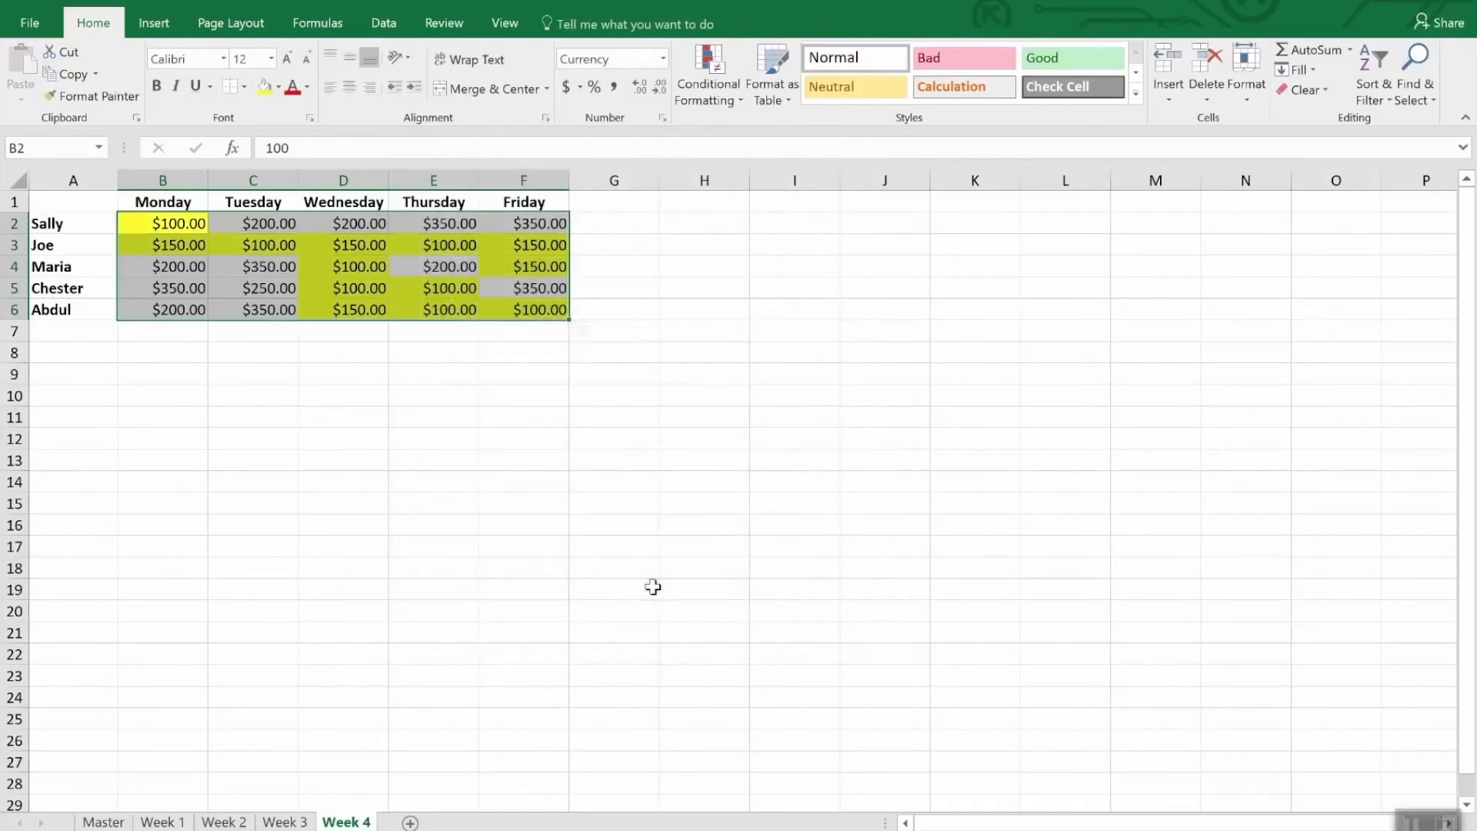
Select all cells on the Week 4 sheet that contain conditional formatting.
click(406, 481)
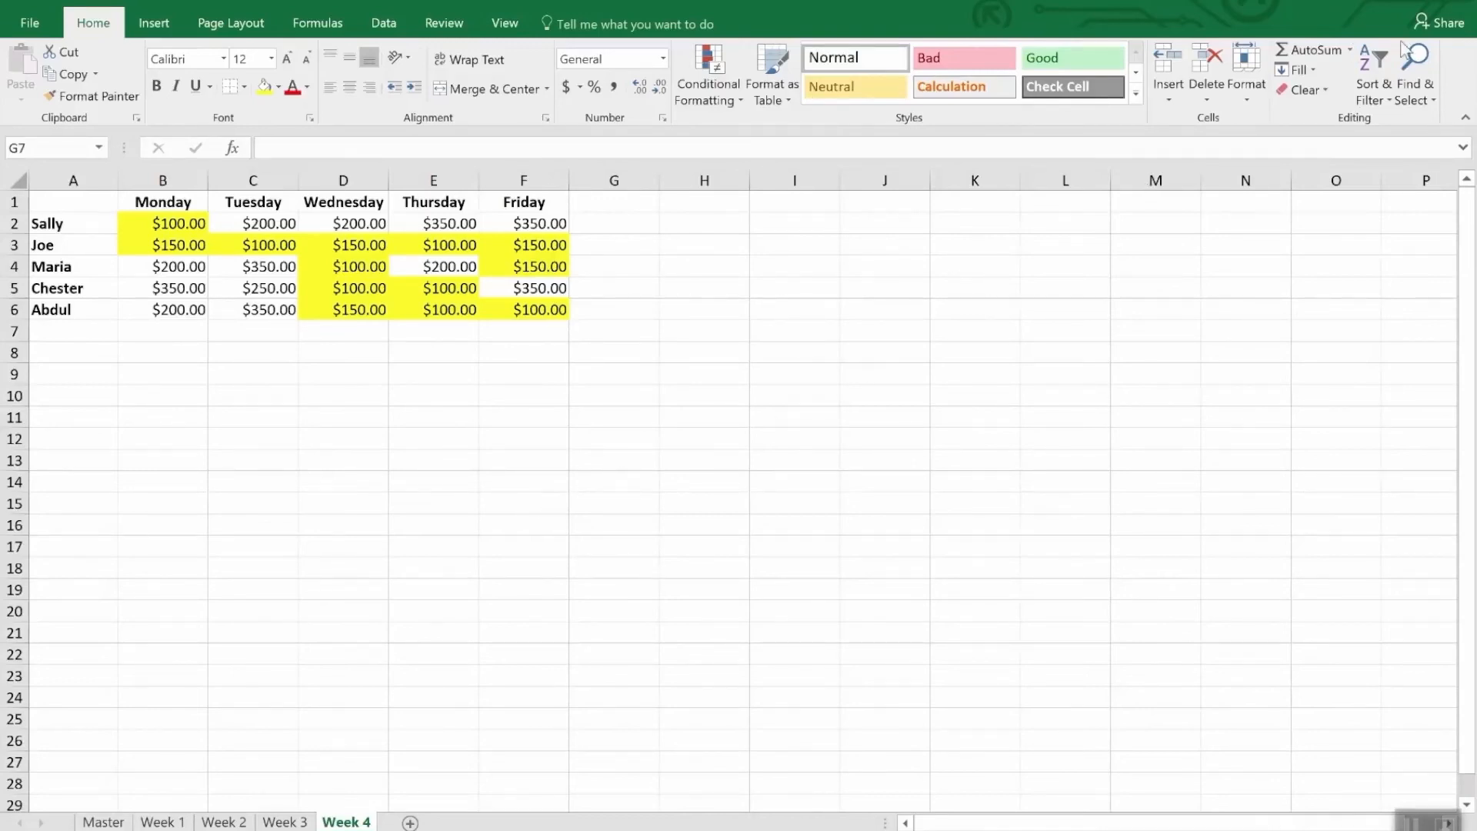
click(1423, 90)
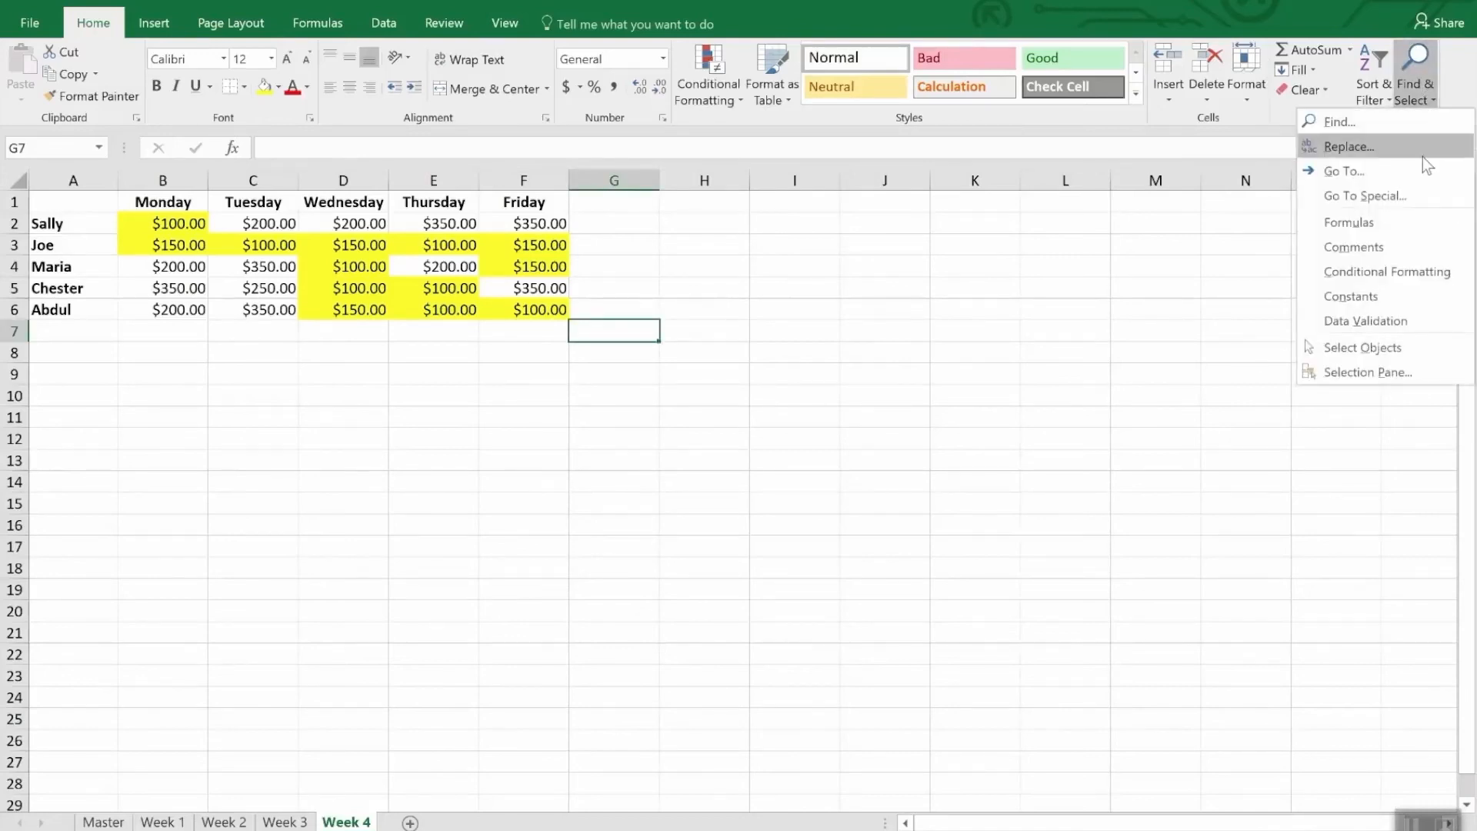
click(1432, 271)
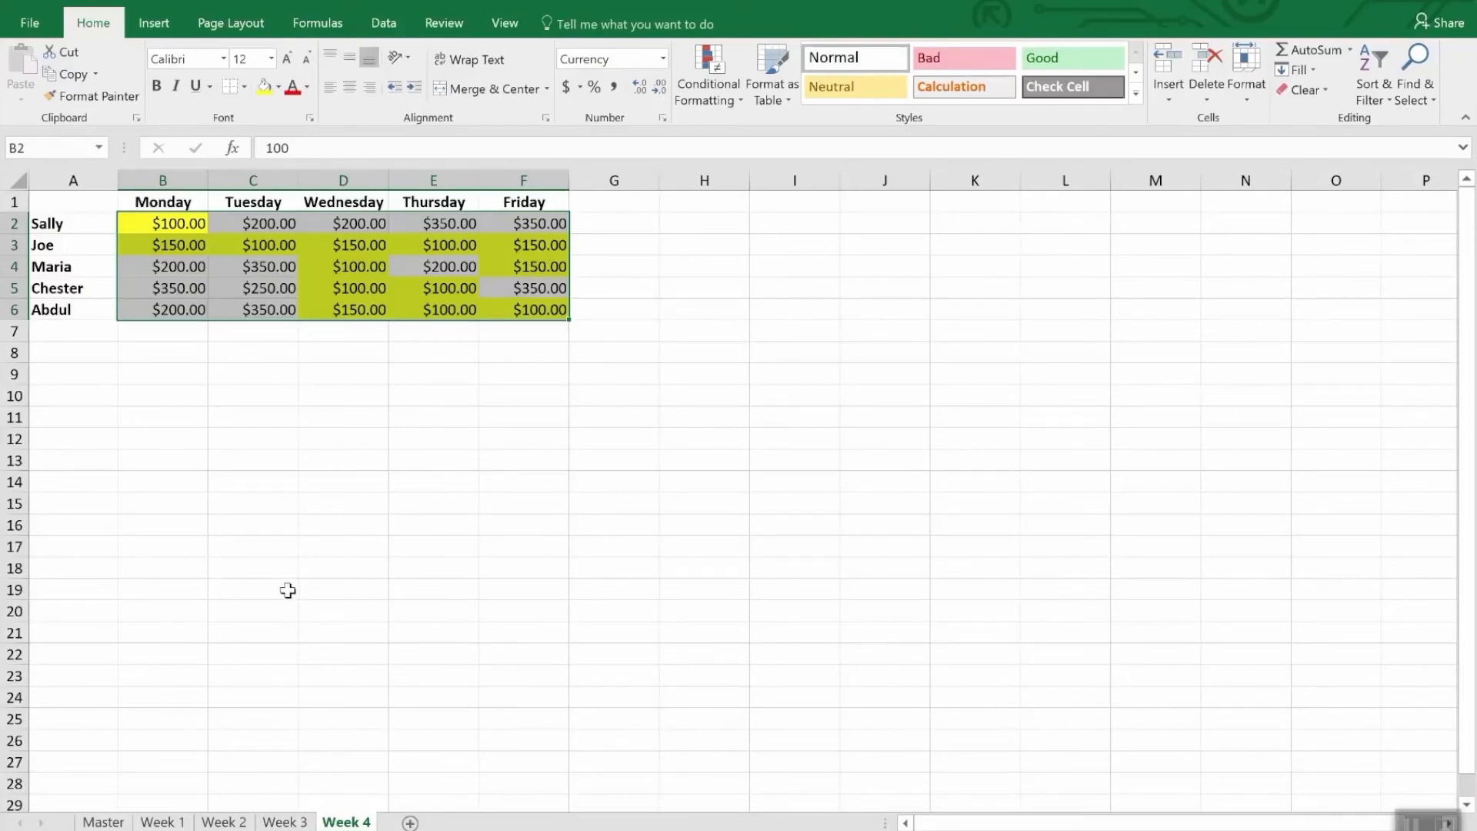
click(102, 98)
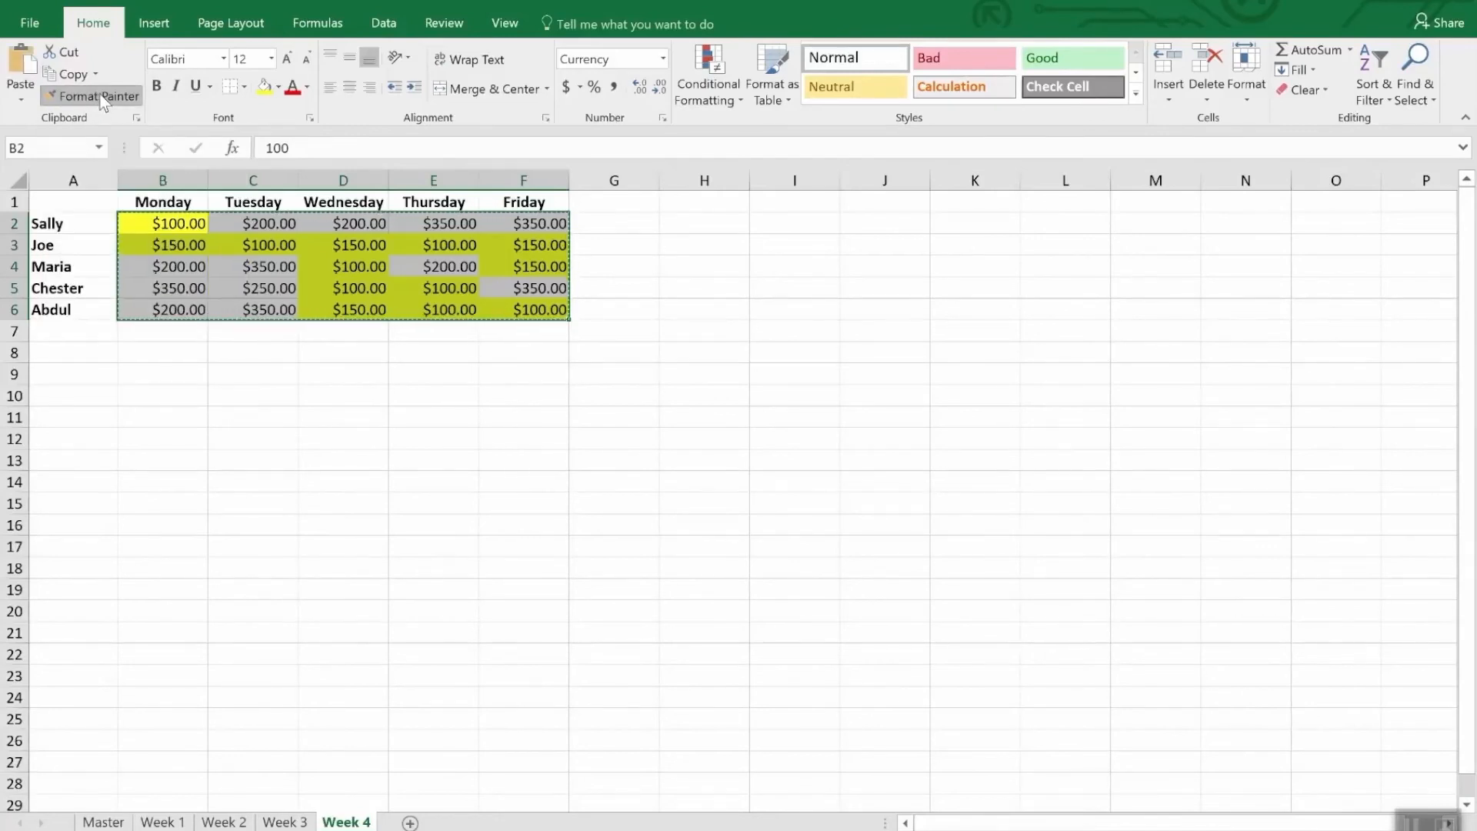
click(103, 99)
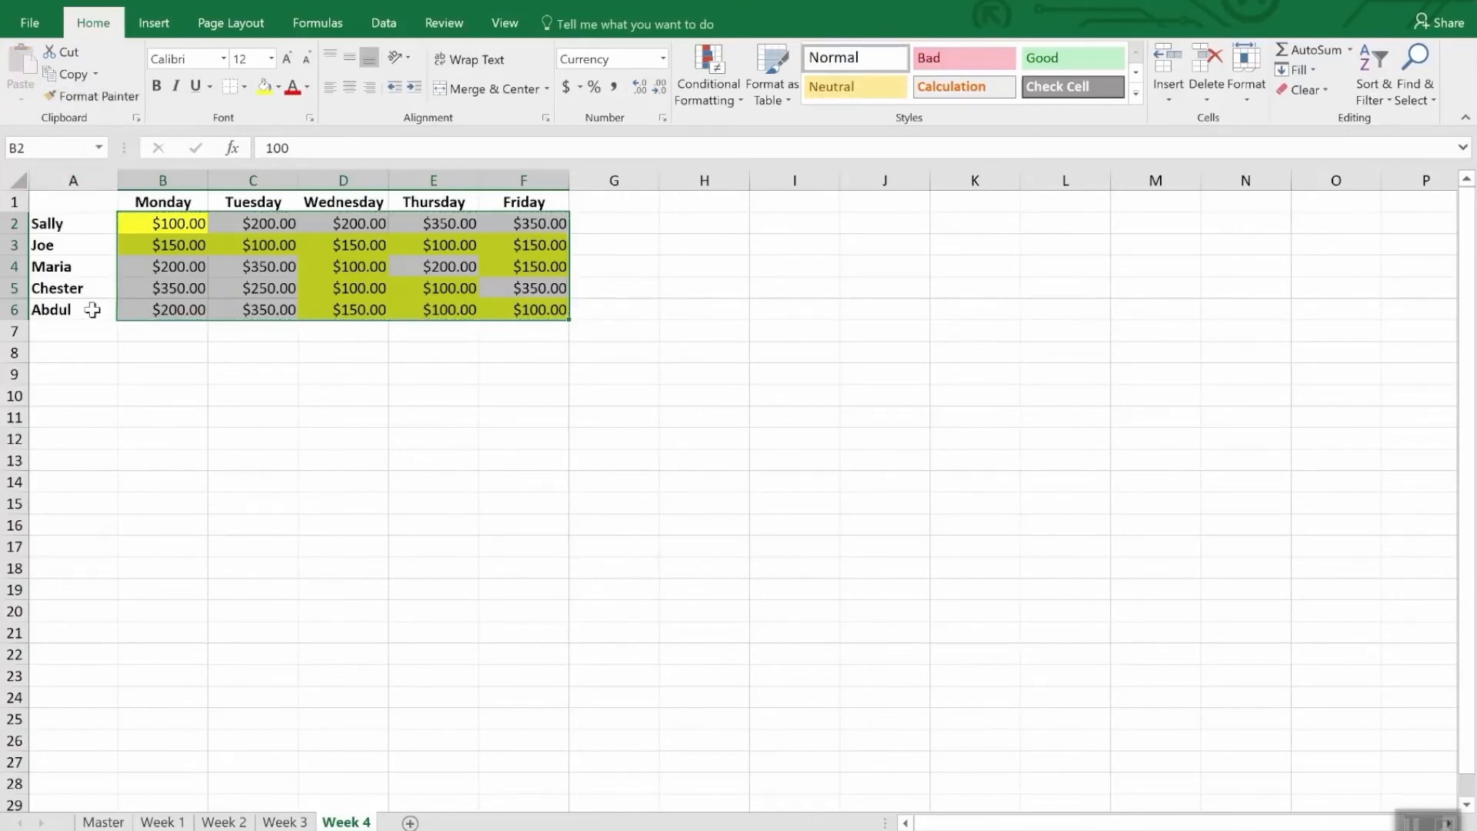
click(296, 824)
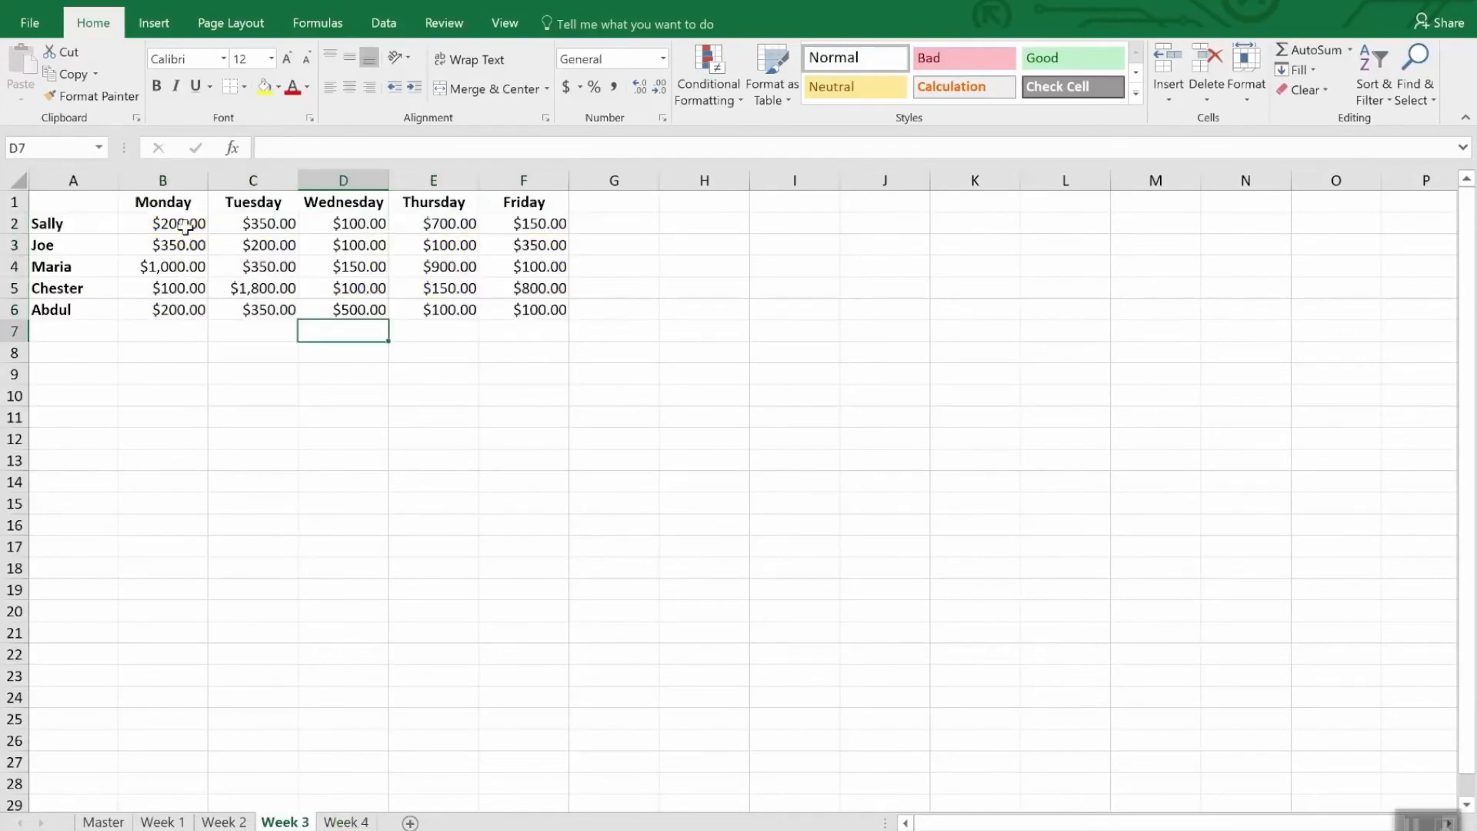
drag(196, 224, 527, 325)
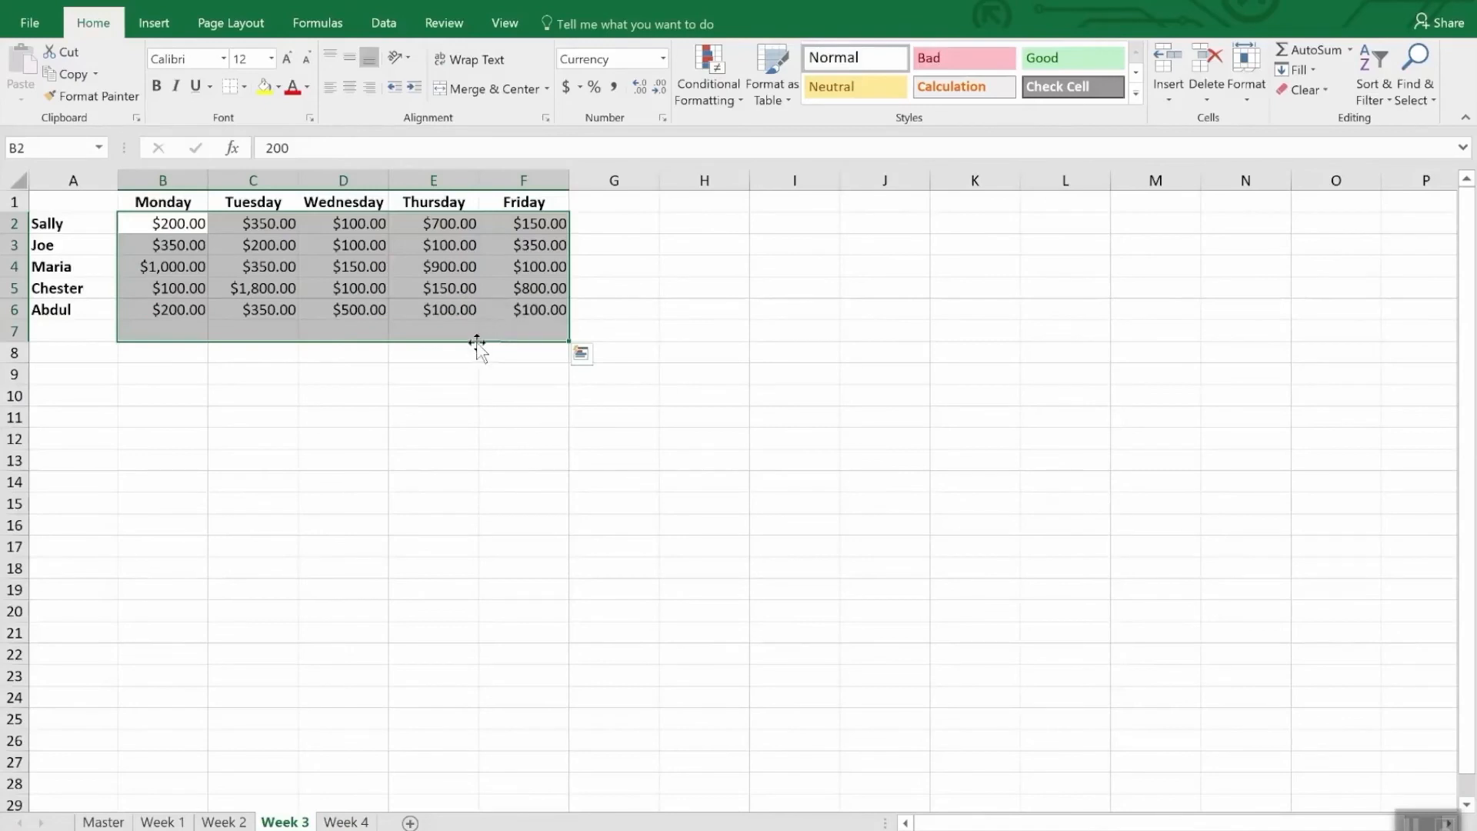
click(344, 822)
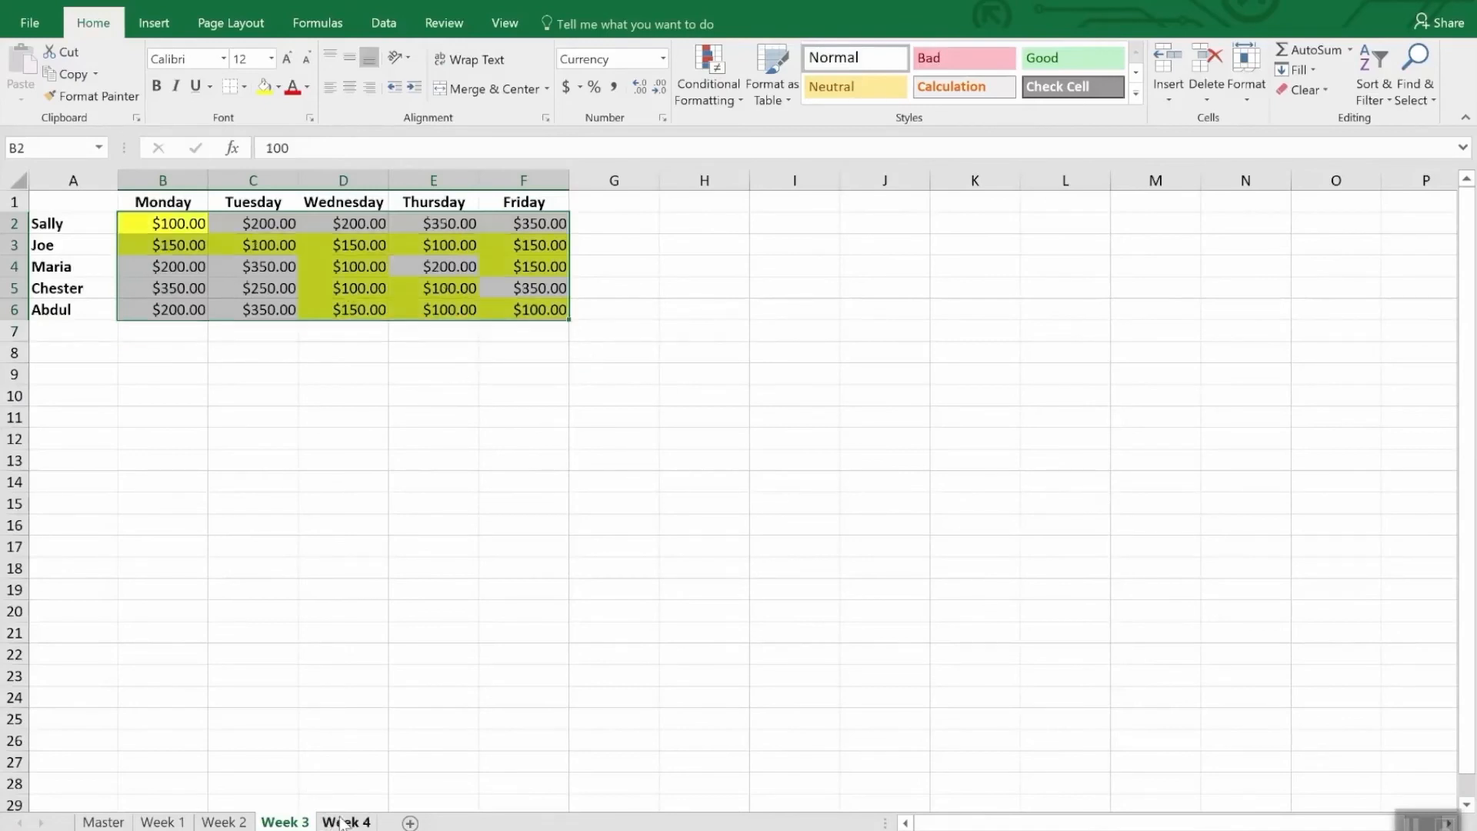
Copy the Week 4 formatting to the sales values B2:F6 on the Week 3 sheet with Format Painter, keeping the painter active.
click(95, 98)
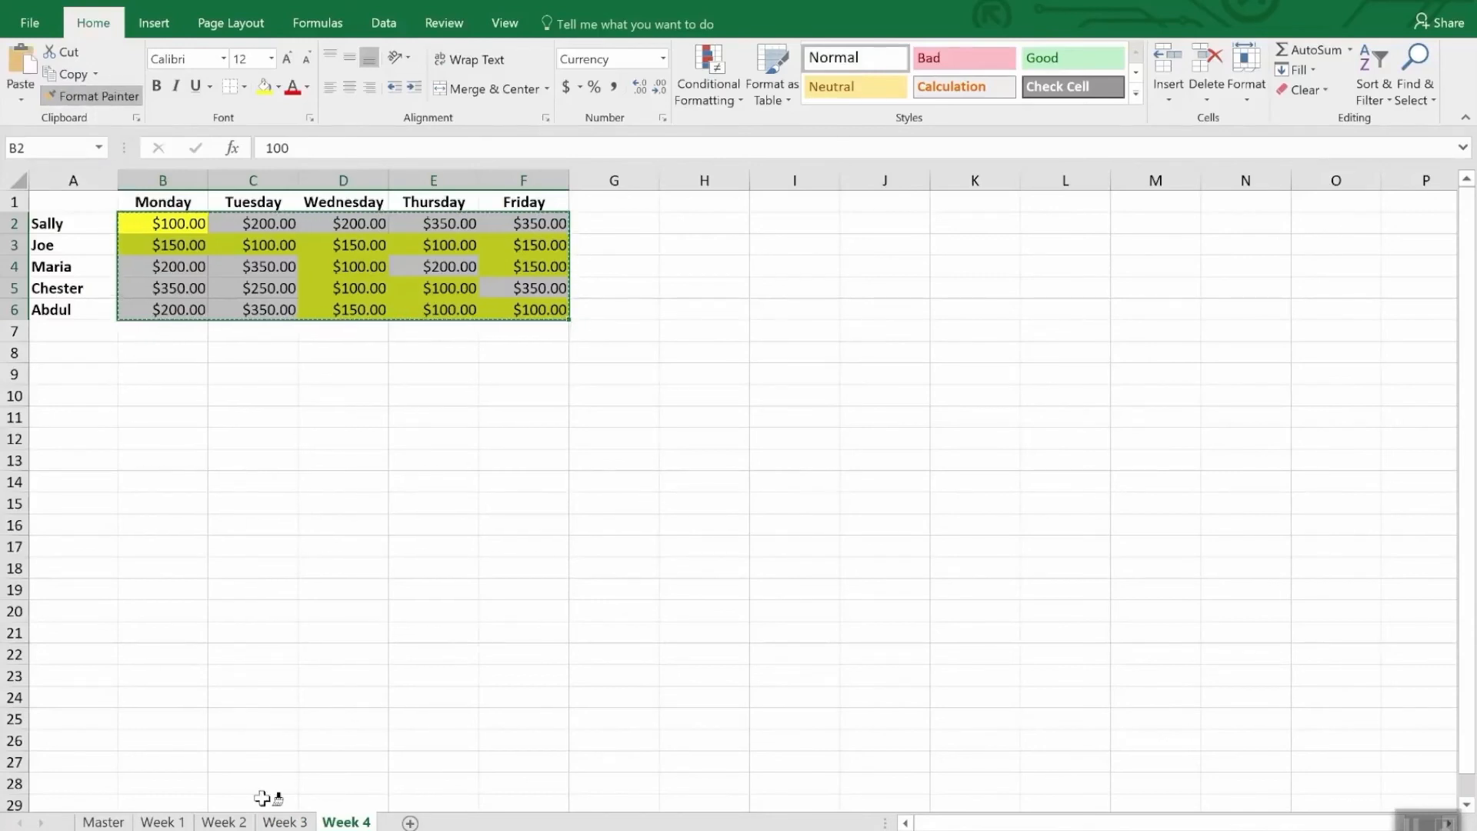
click(285, 822)
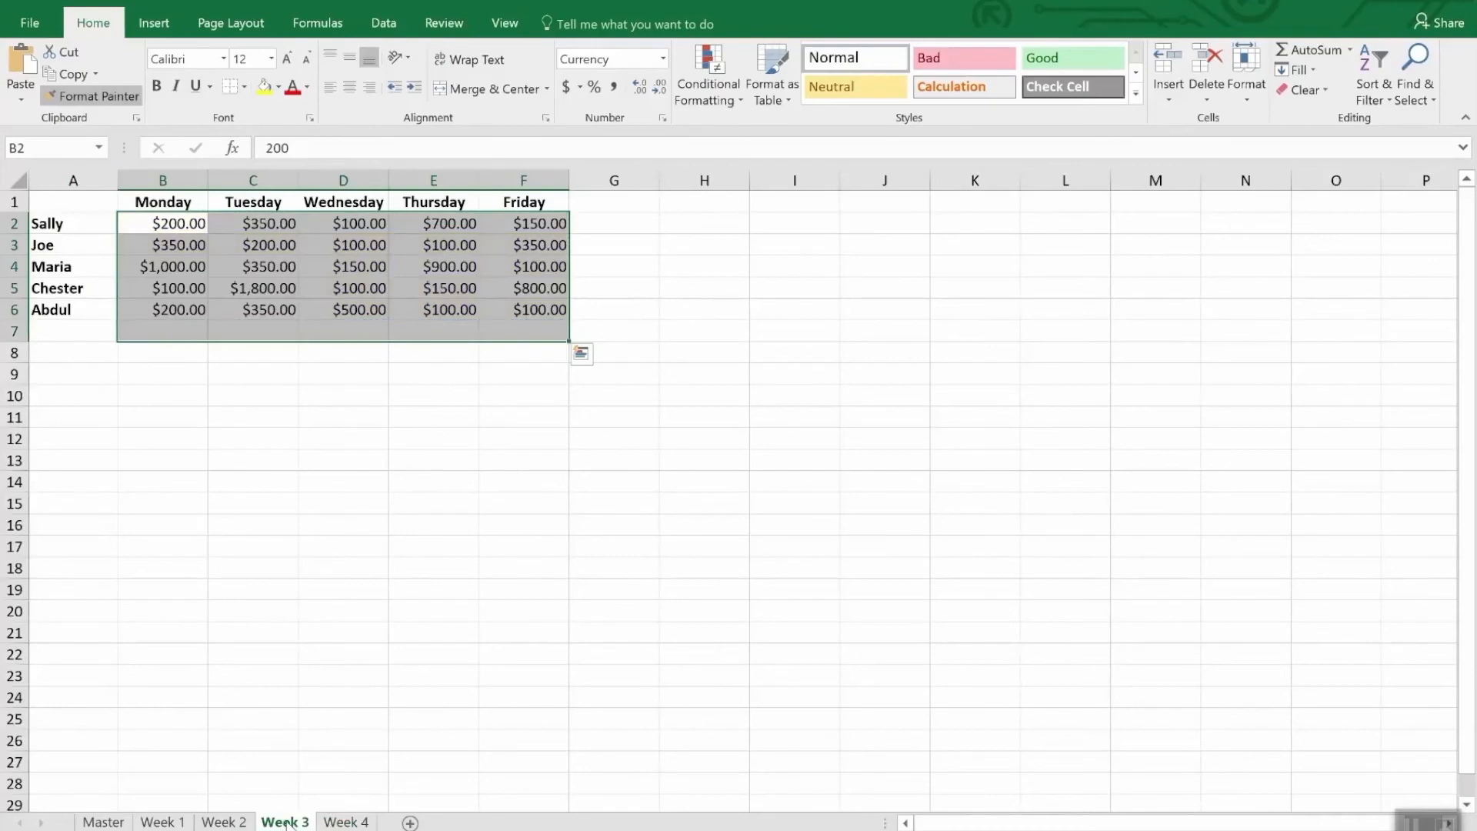
mouse_move(171, 224)
mouse_down()
mouse_move(320, 245)
mouse_move(538, 306)
mouse_up()
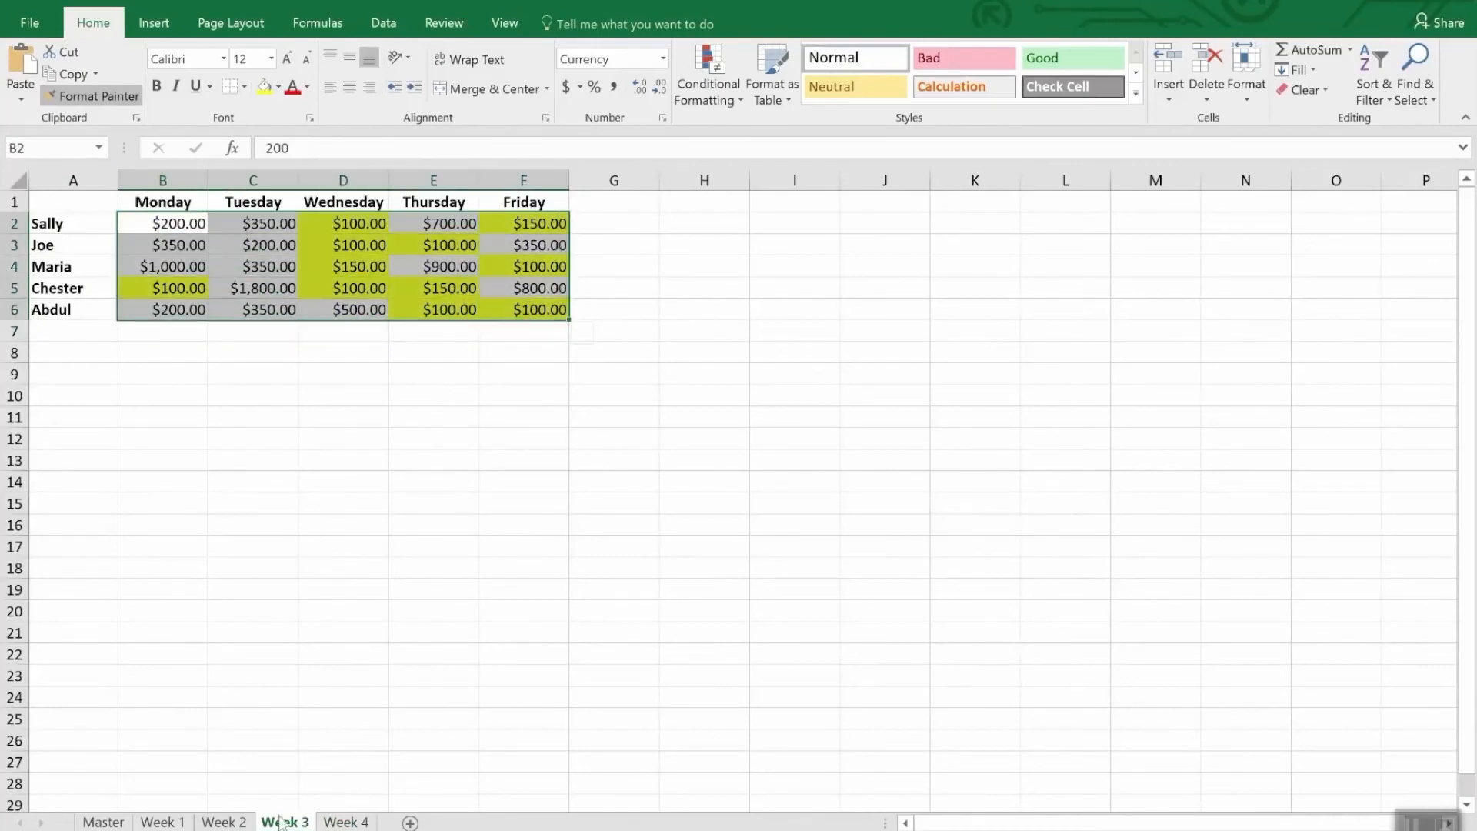
Paint the same conditional formatting onto the sales values B2:F6 on the Week 2 and Week 1 sheets.
click(224, 822)
click(178, 224)
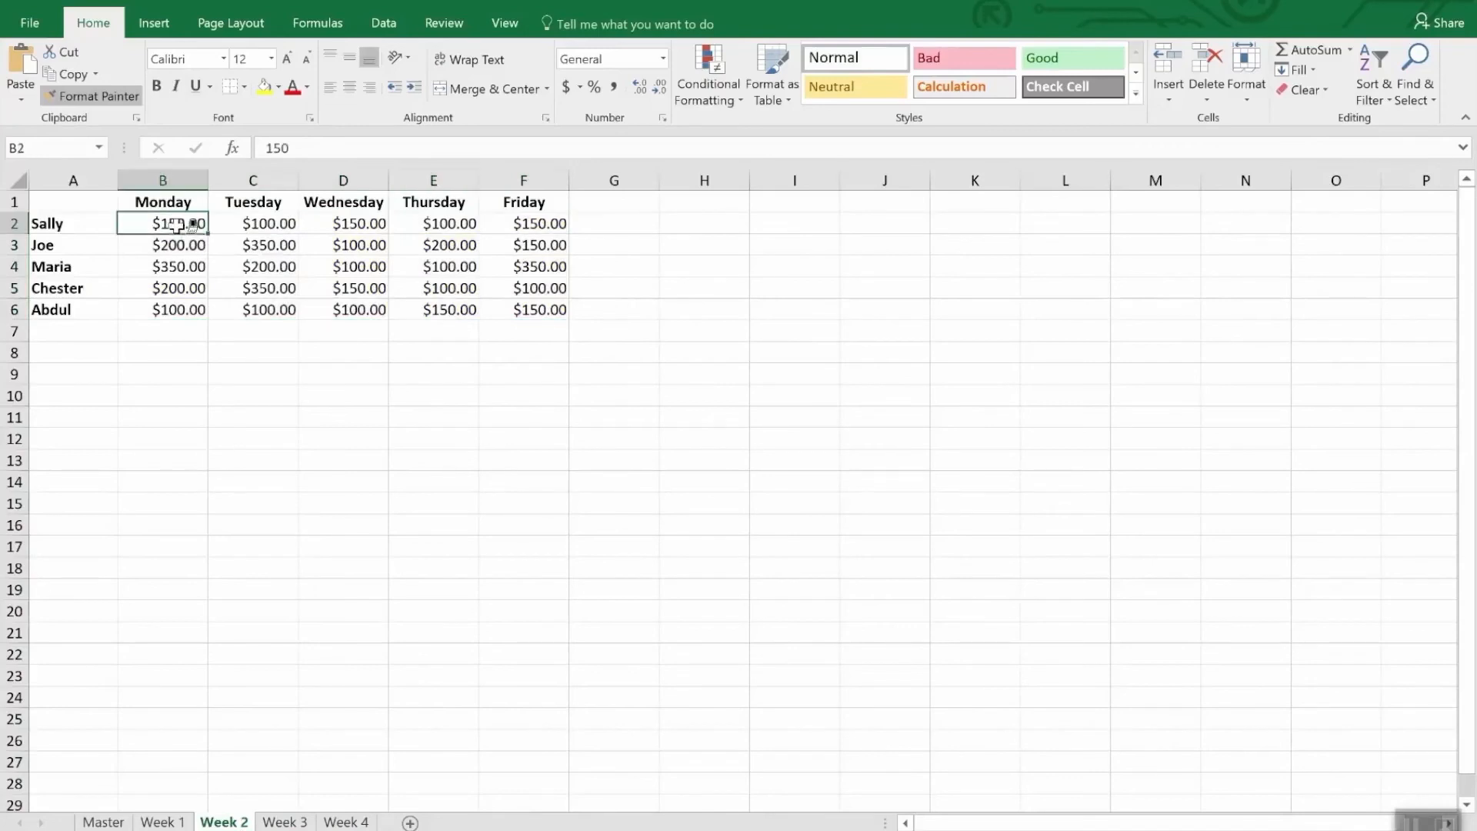
drag(178, 224, 559, 307)
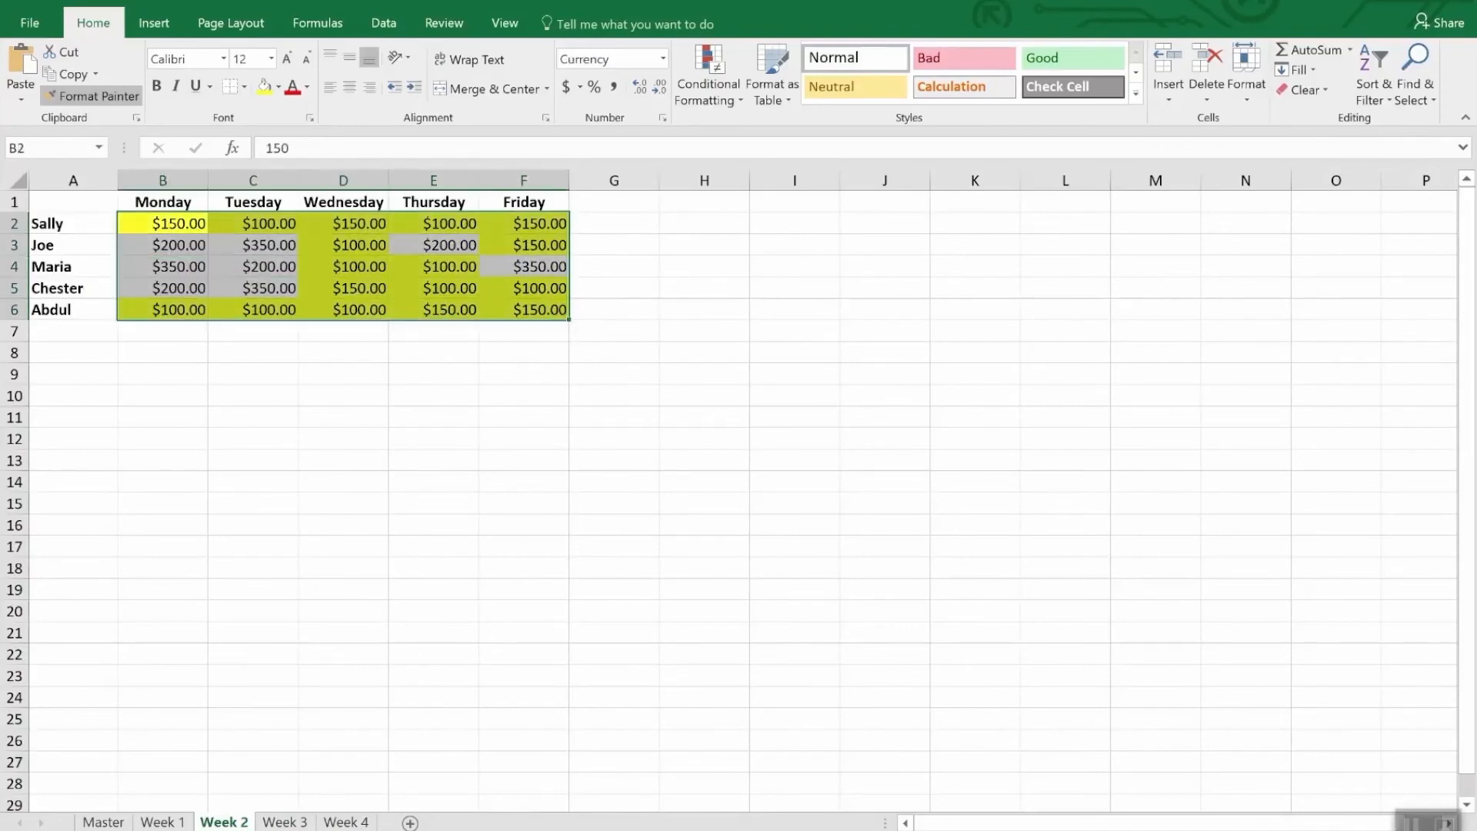
click(163, 822)
drag(180, 229, 521, 314)
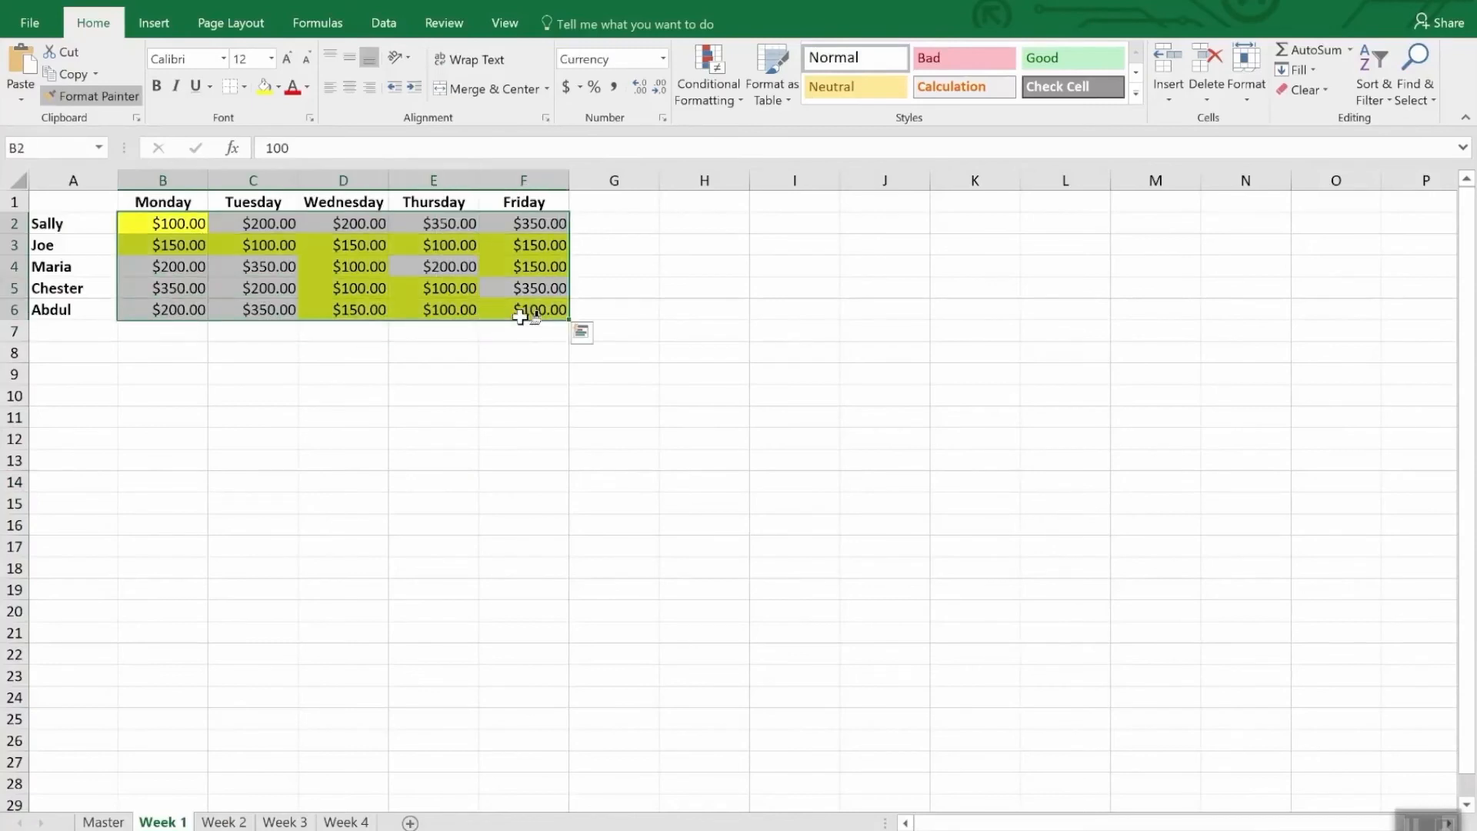
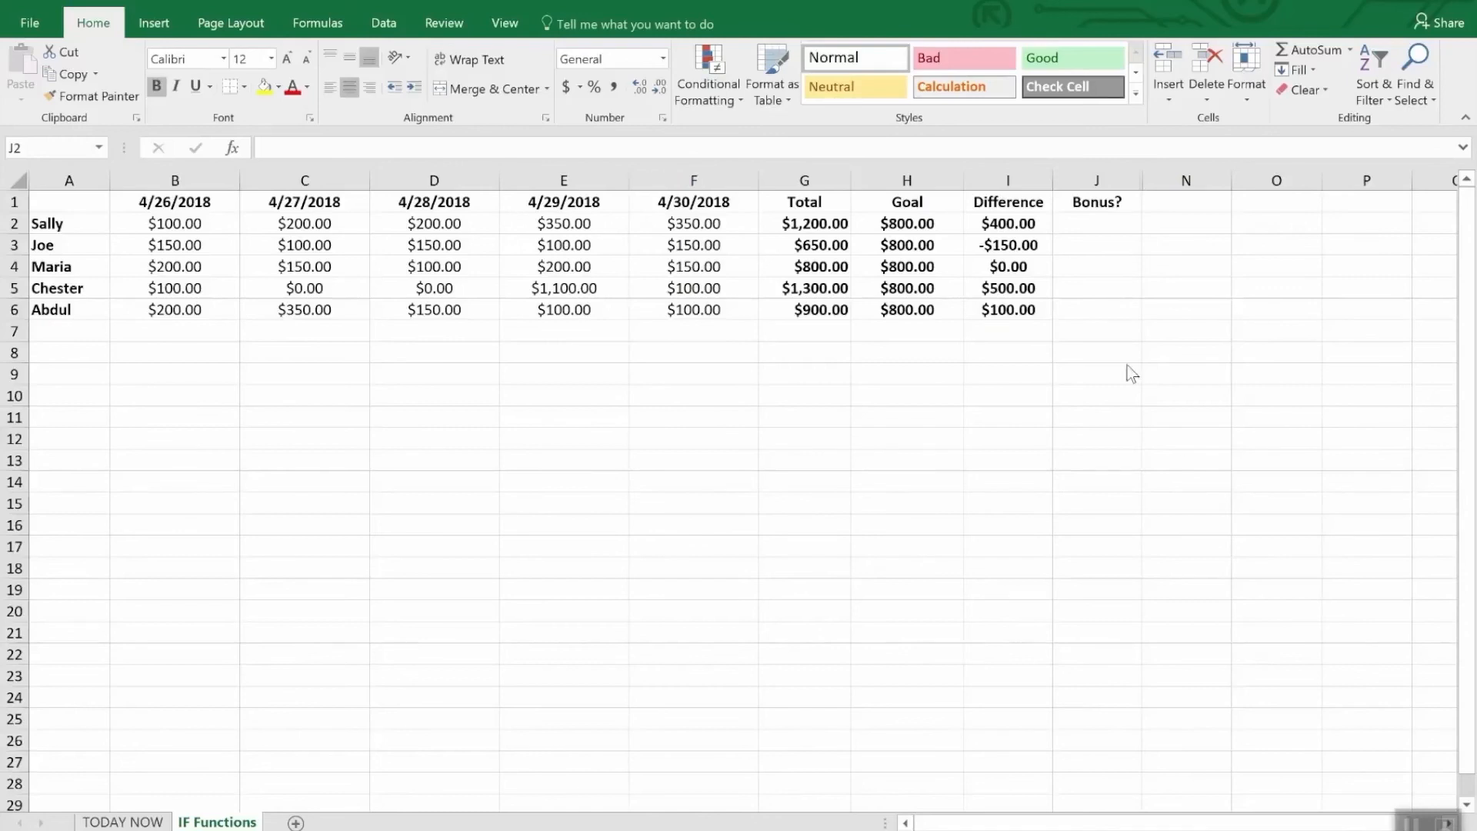
click(1106, 225)
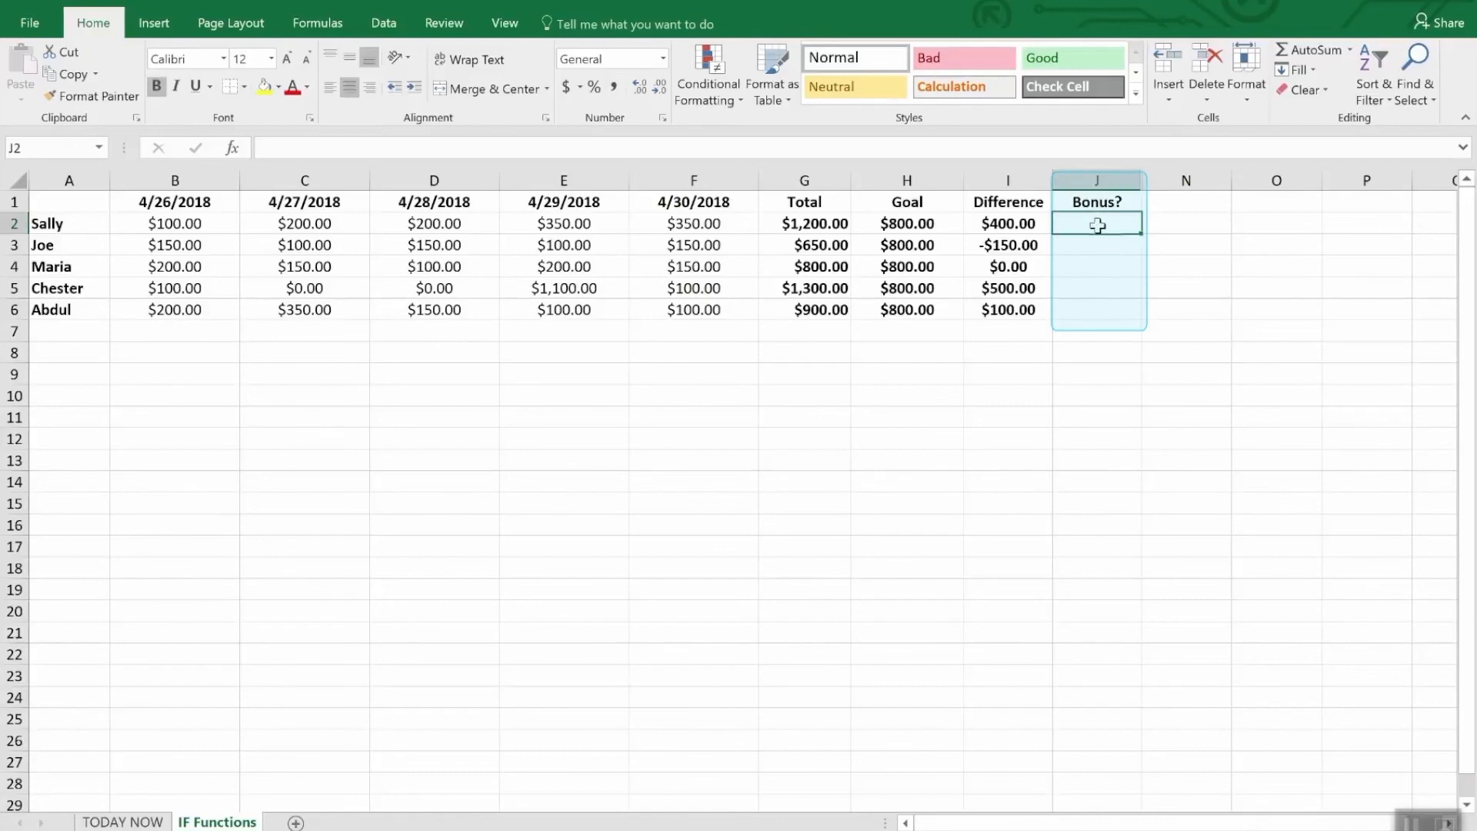
drag(1098, 222, 1103, 331)
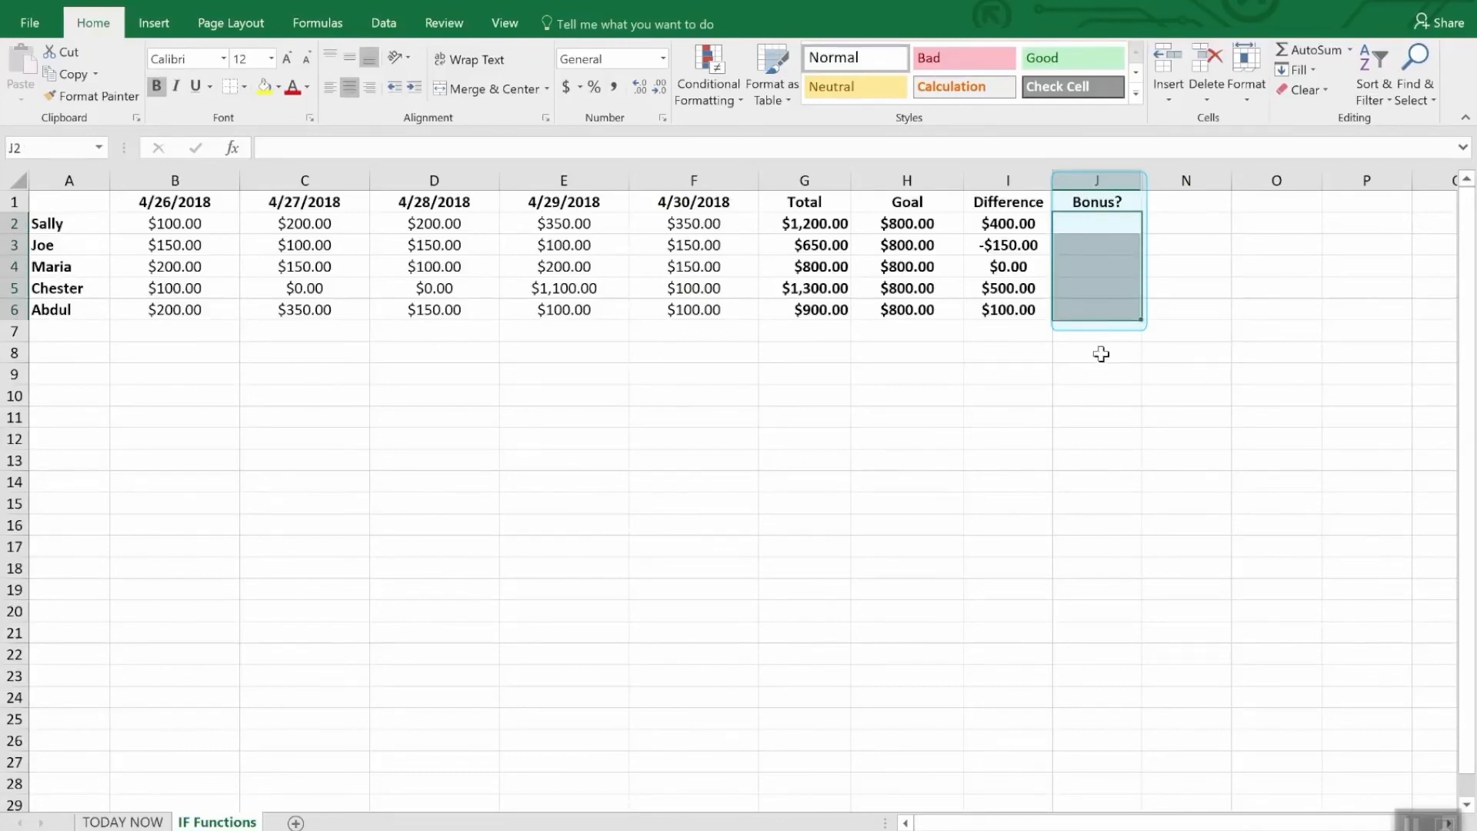
click(1102, 353)
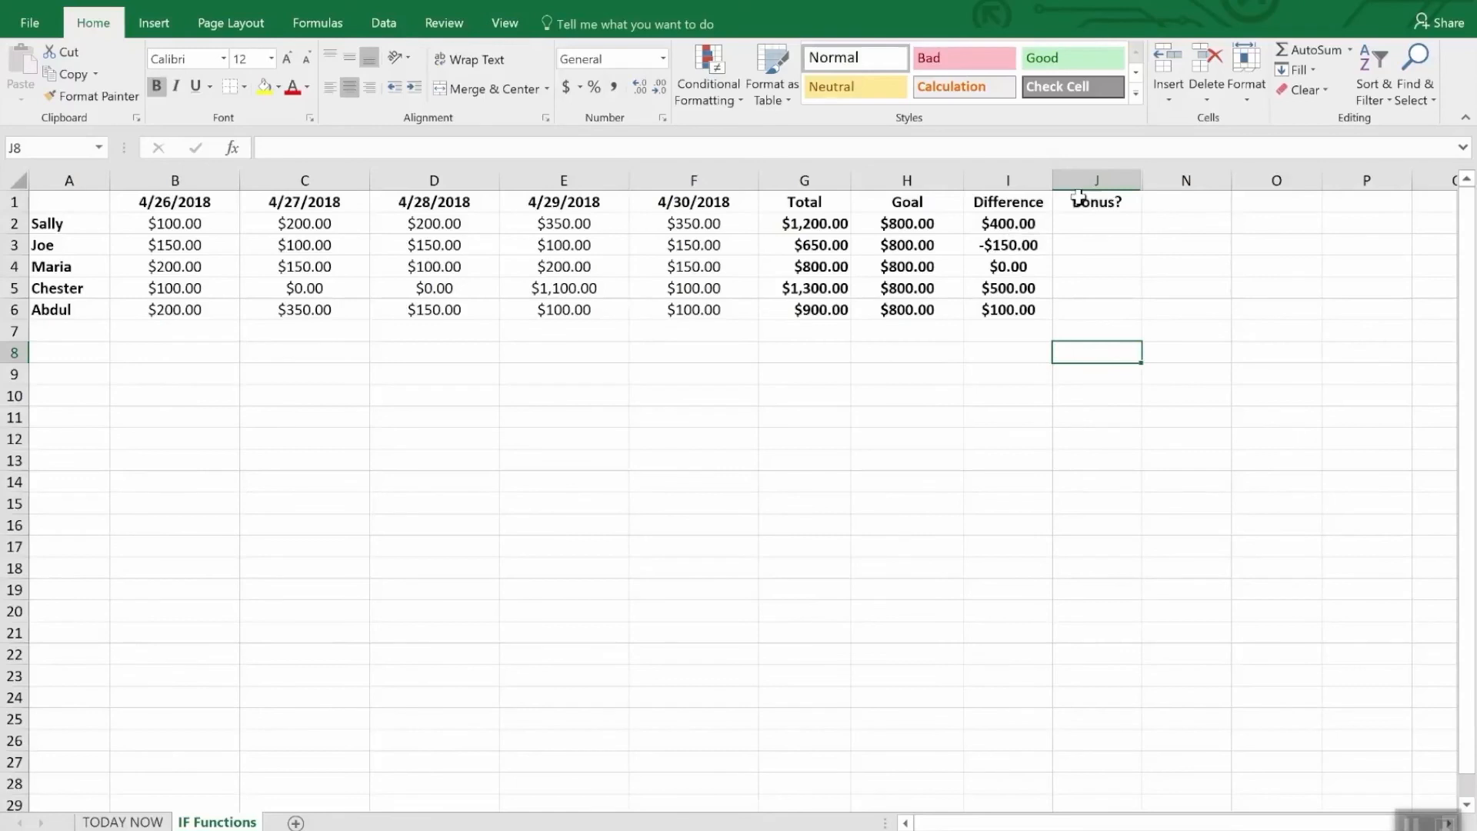
Begin an IF formula in the first Bonus? cell, J2, with the logical test I2>0.
click(1100, 228)
text(=)
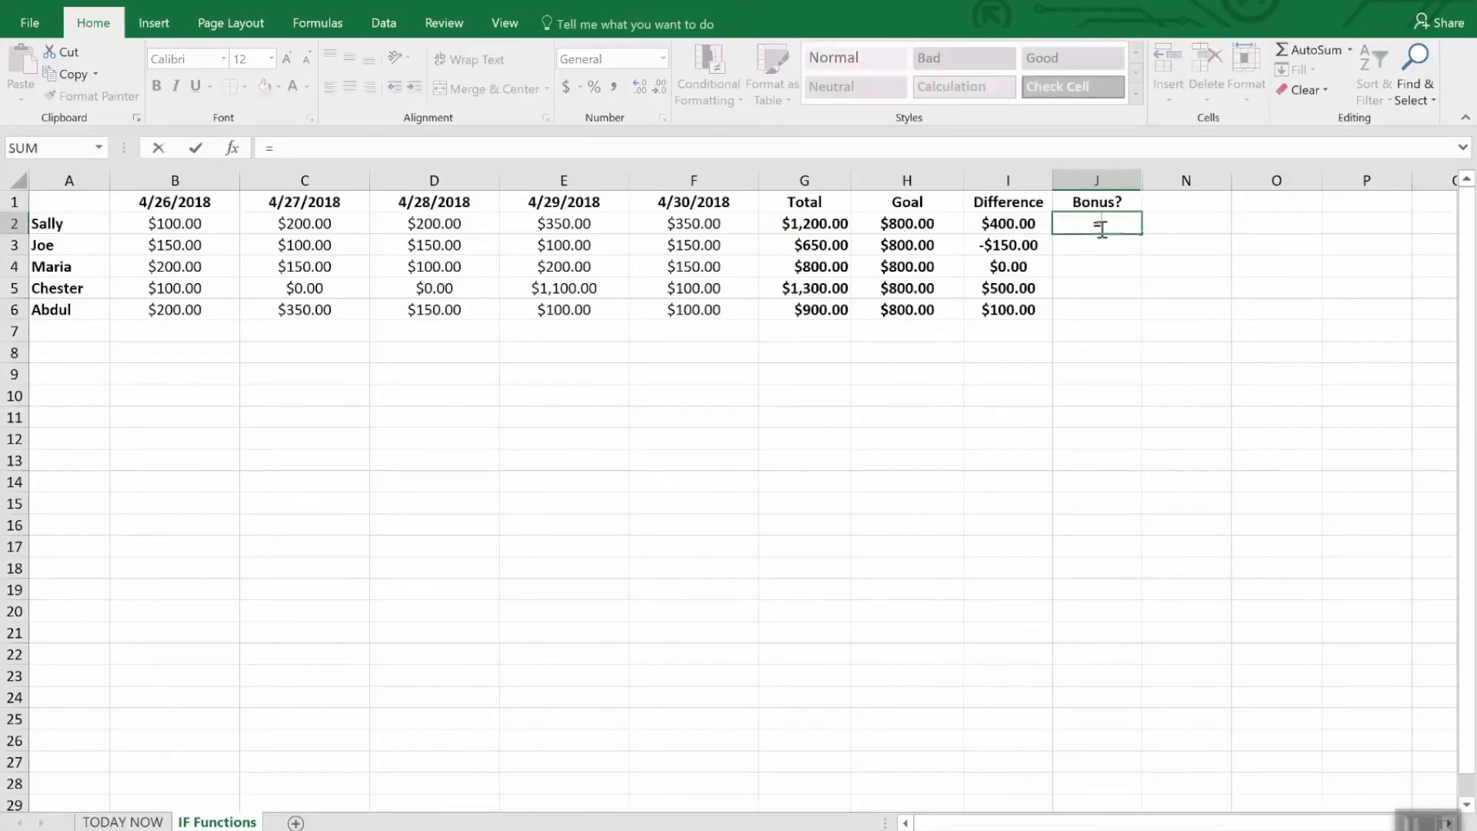
text(if)
key(Tab)
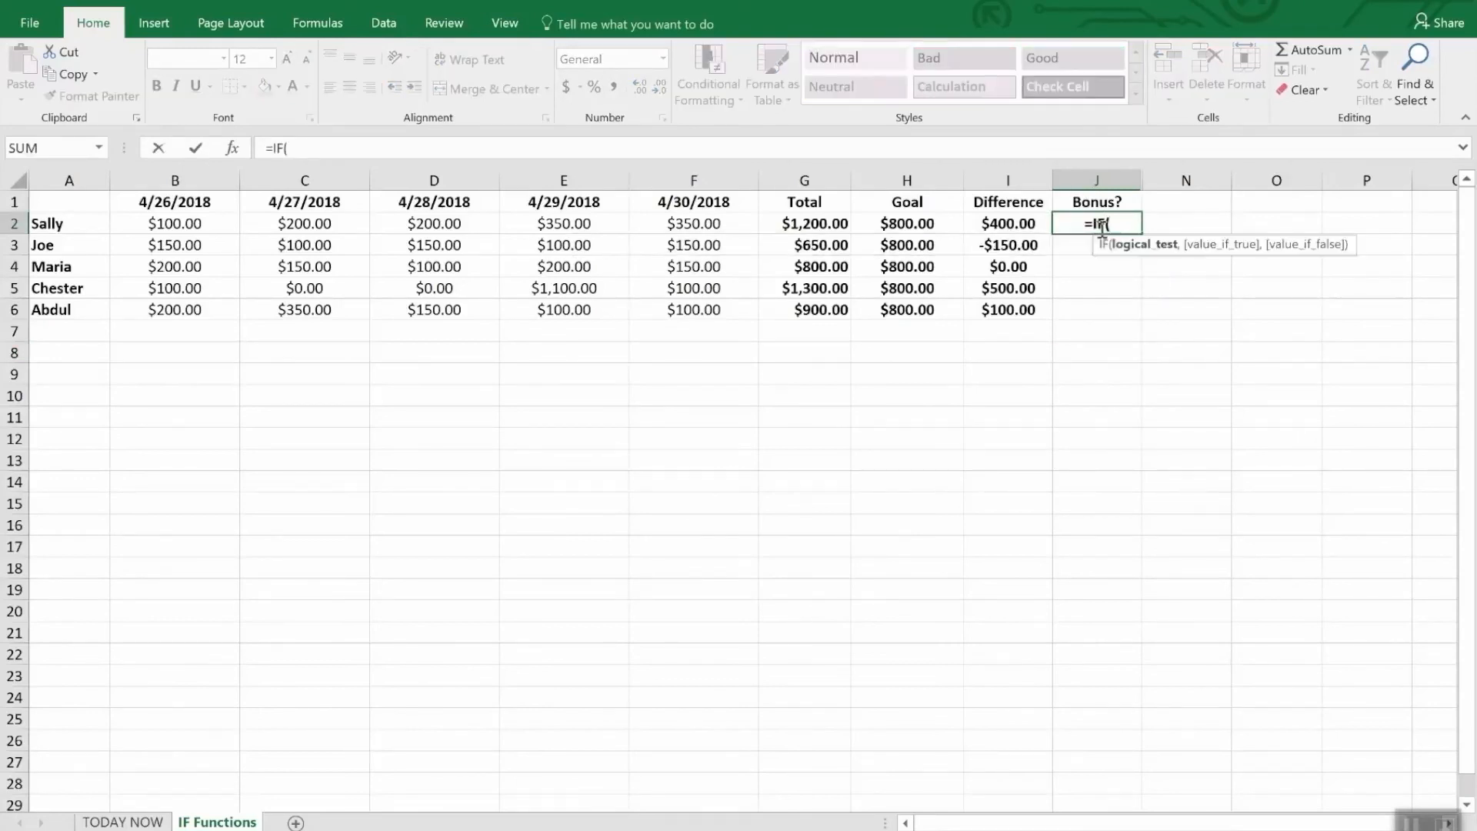
text(i2)
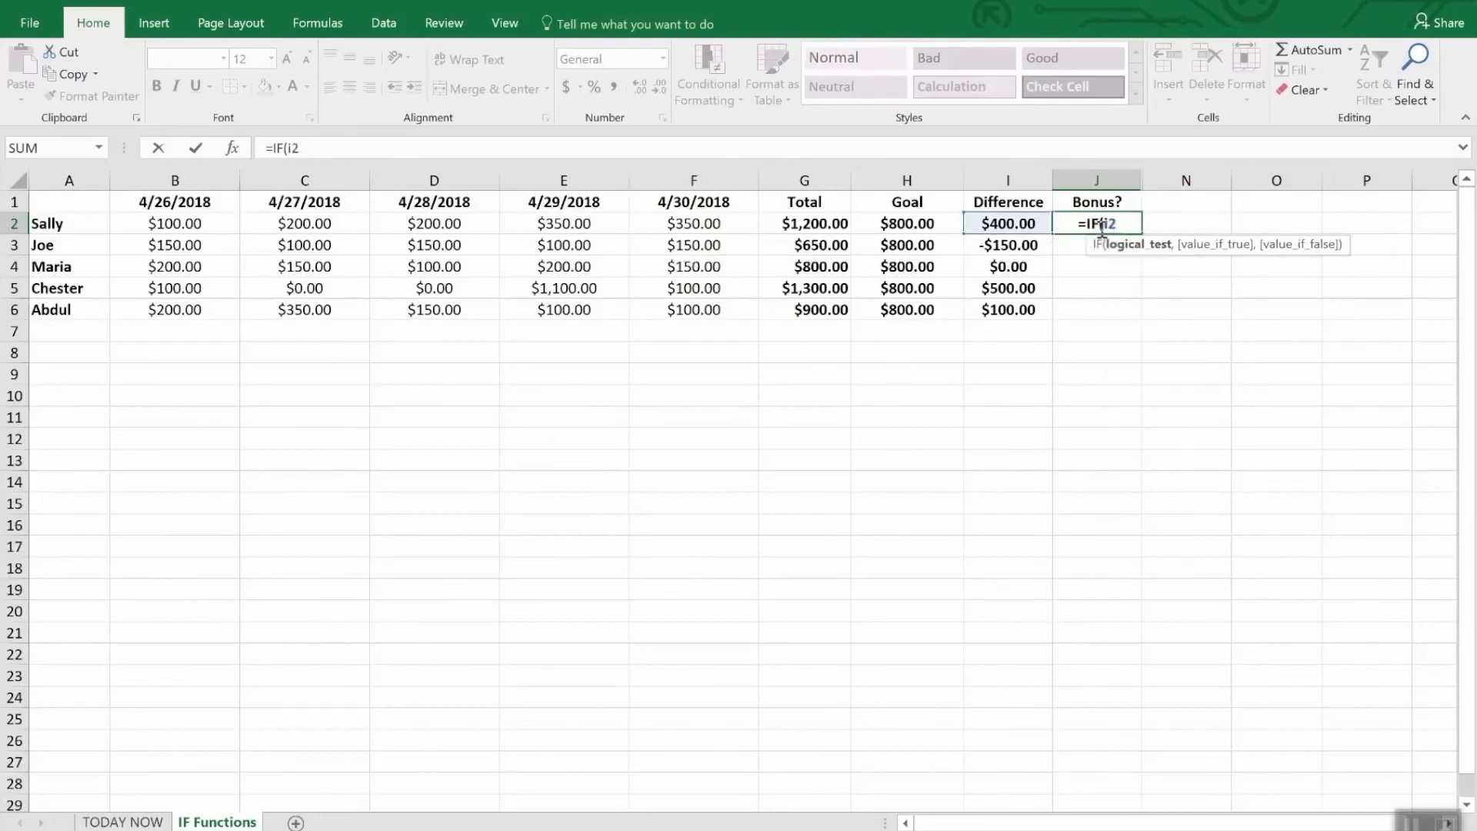
text(>)
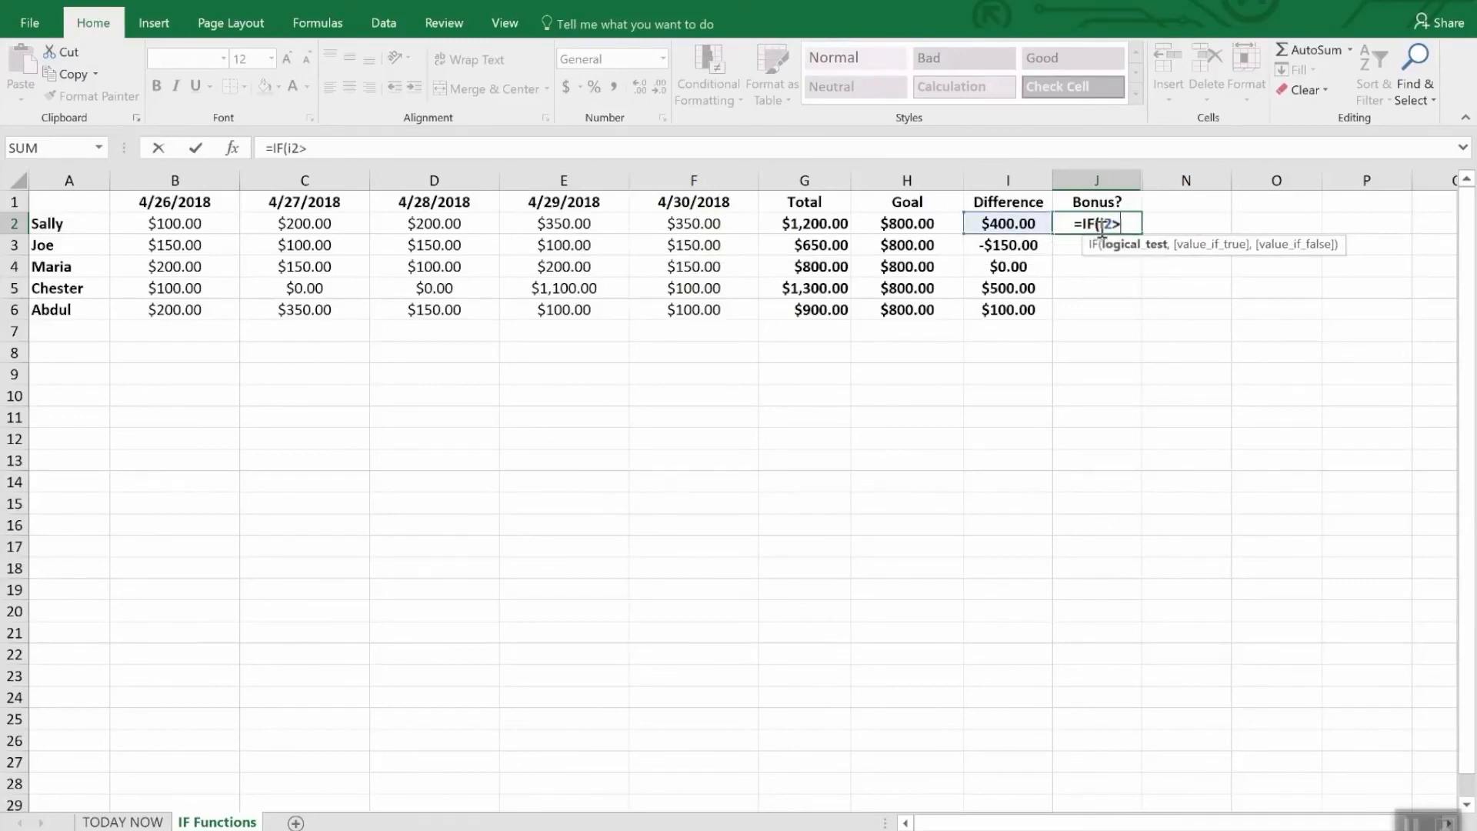
text(0,)
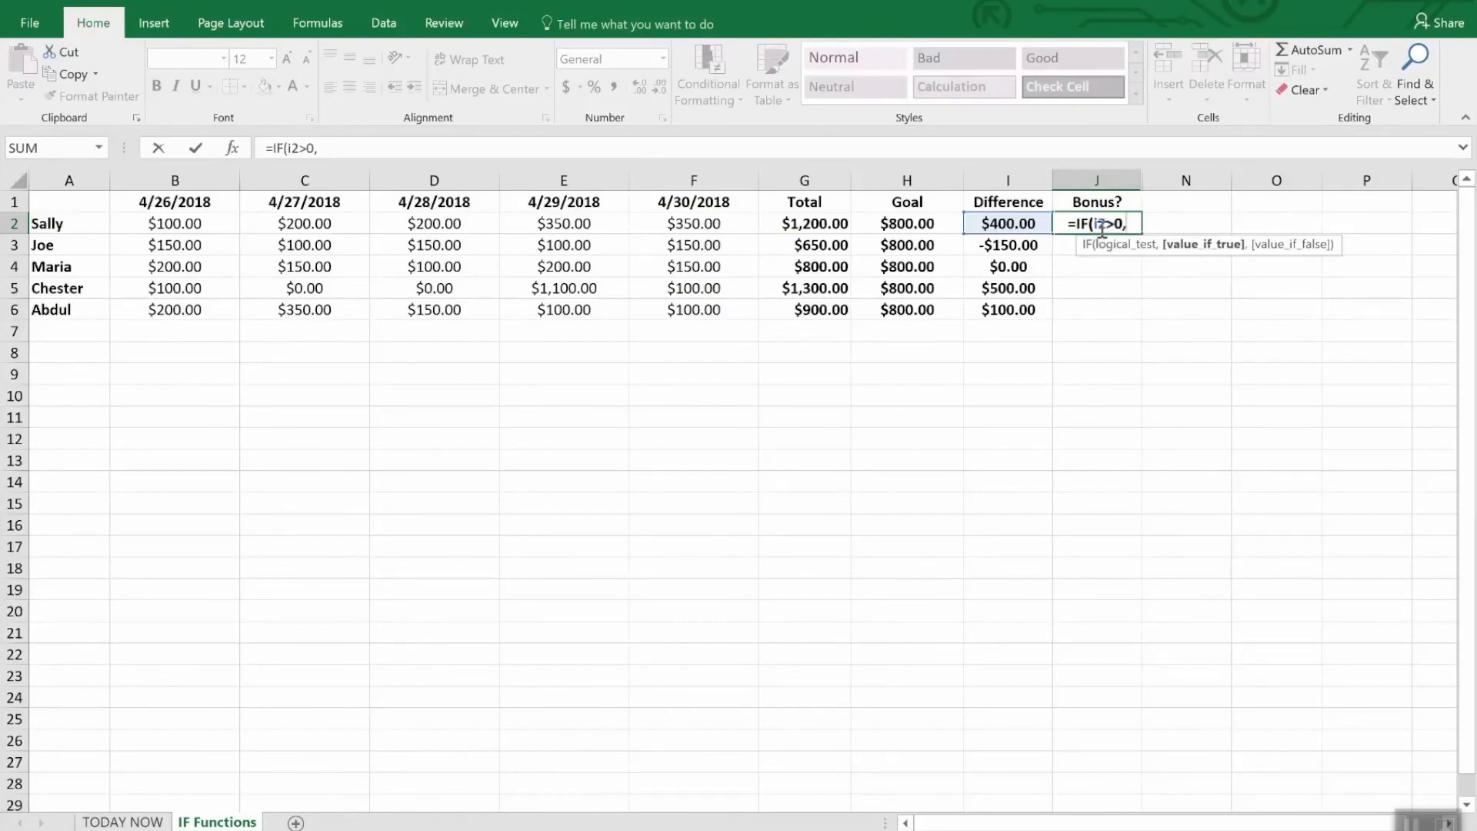
Complete the J2 formula so it returns "Yes" when the test is true and "No" when it is false.
text("Y)
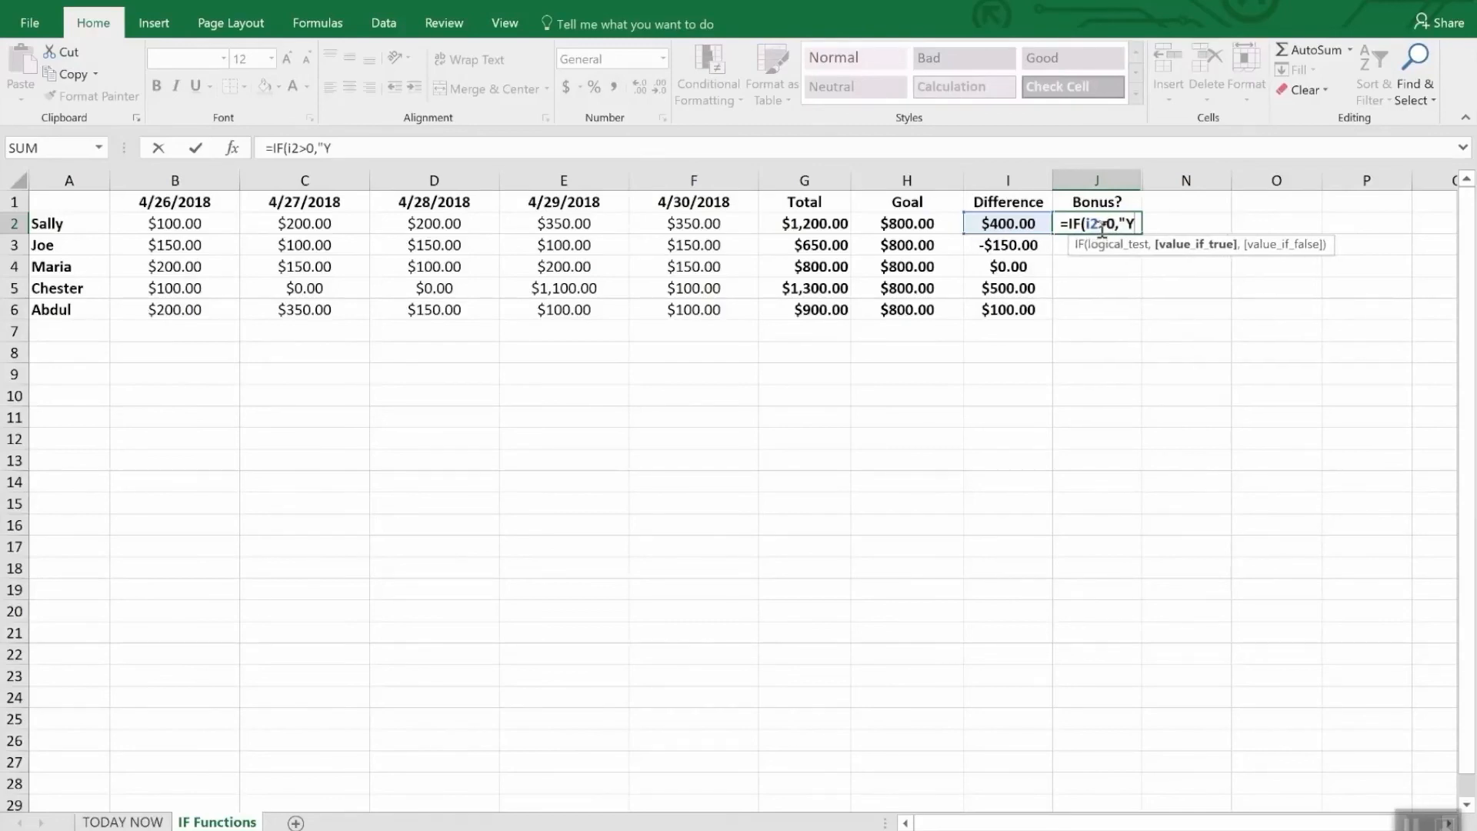
text(es")
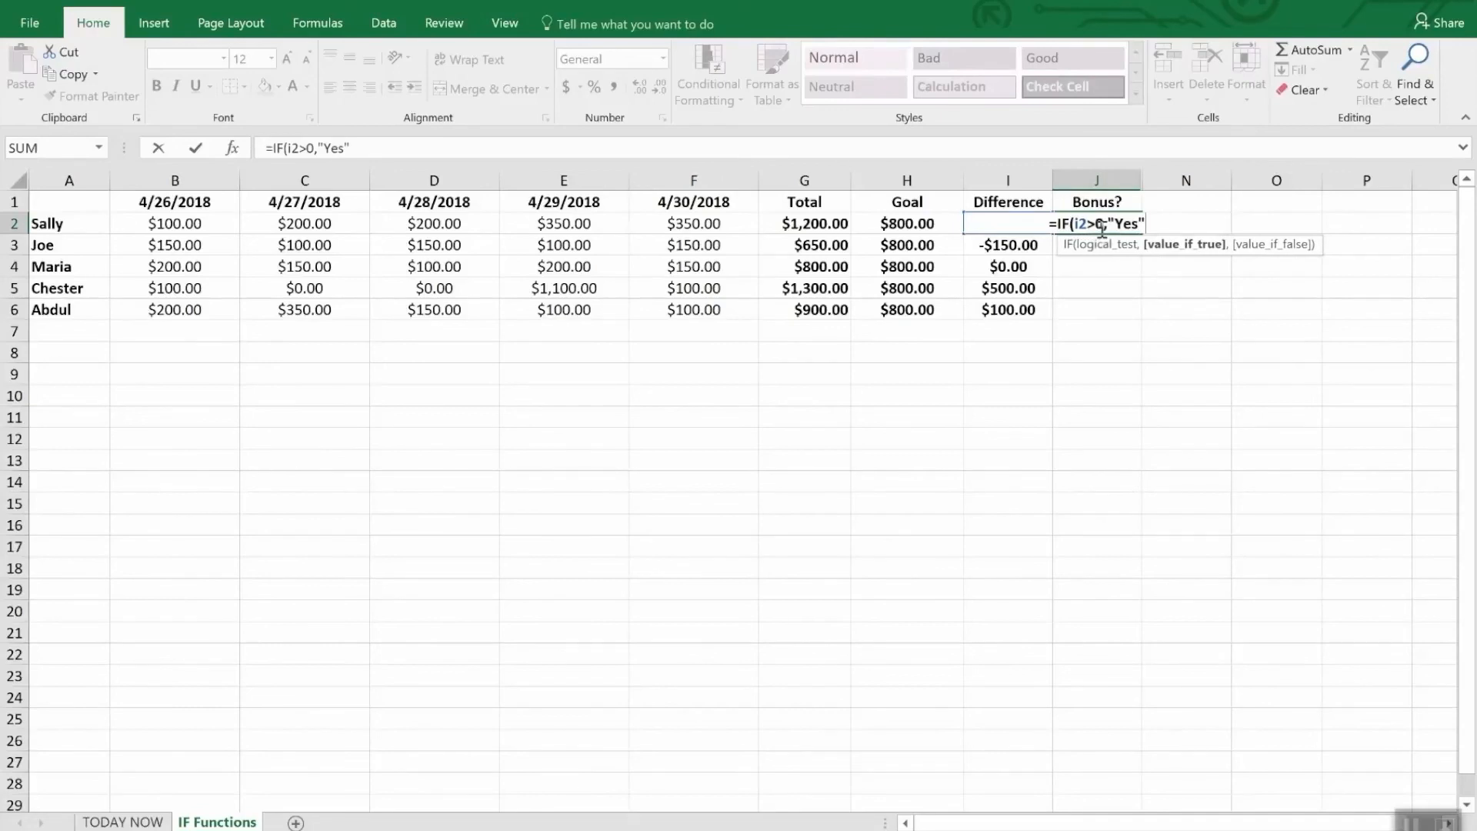
text(,)
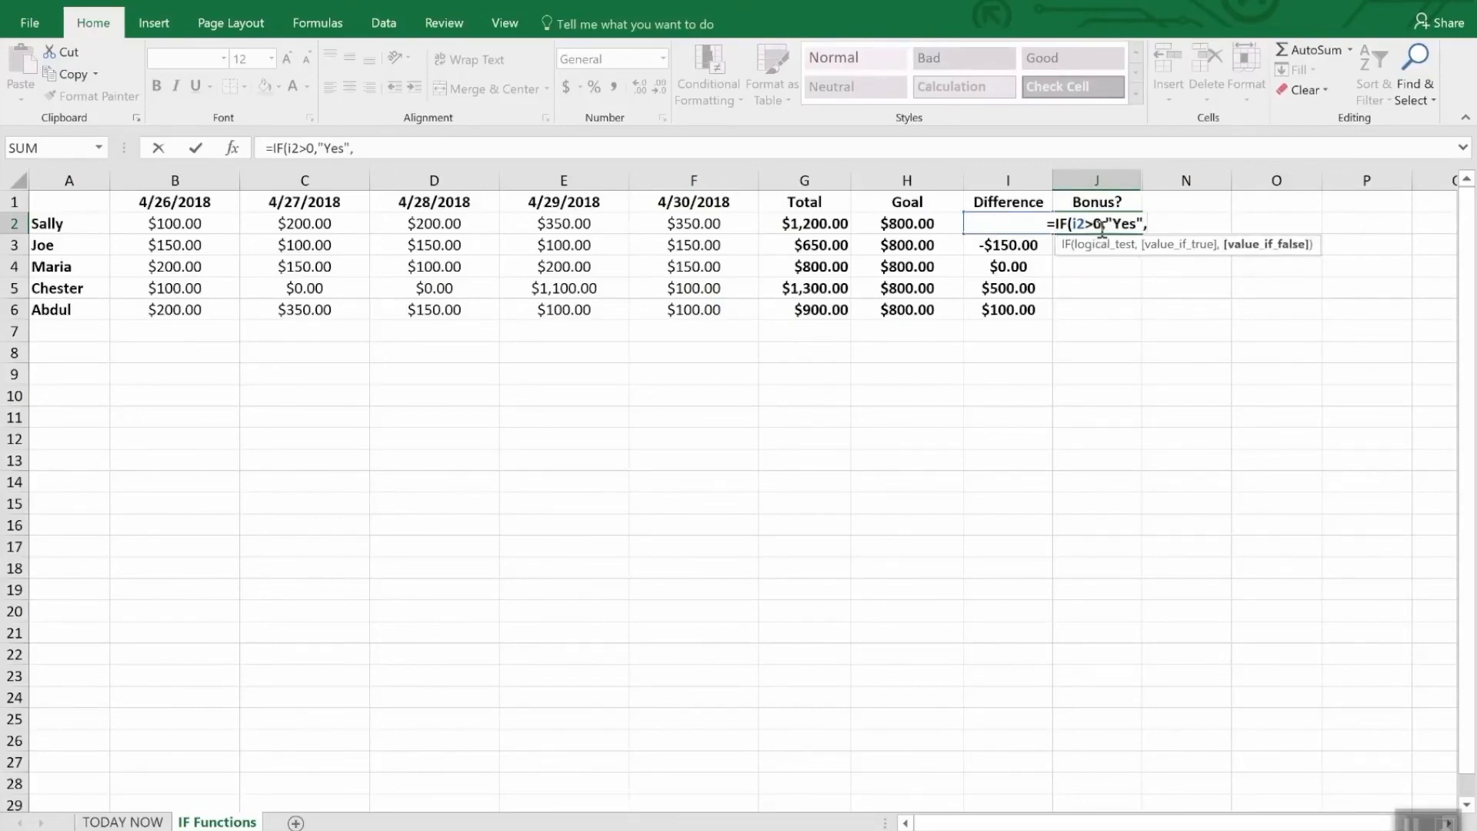
text(No)
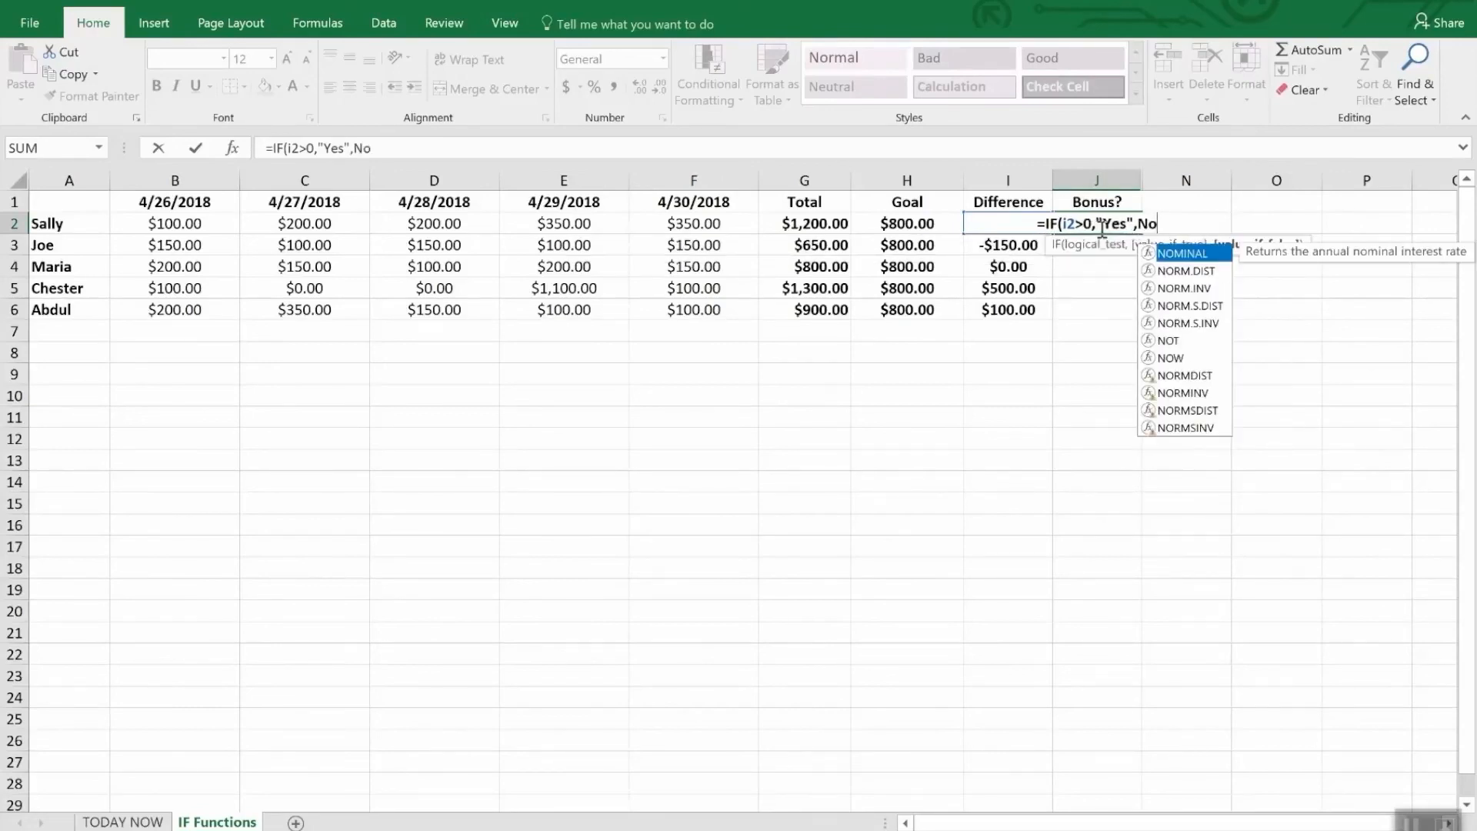
key(BackSpace)
key(BackSpace)
text("N)
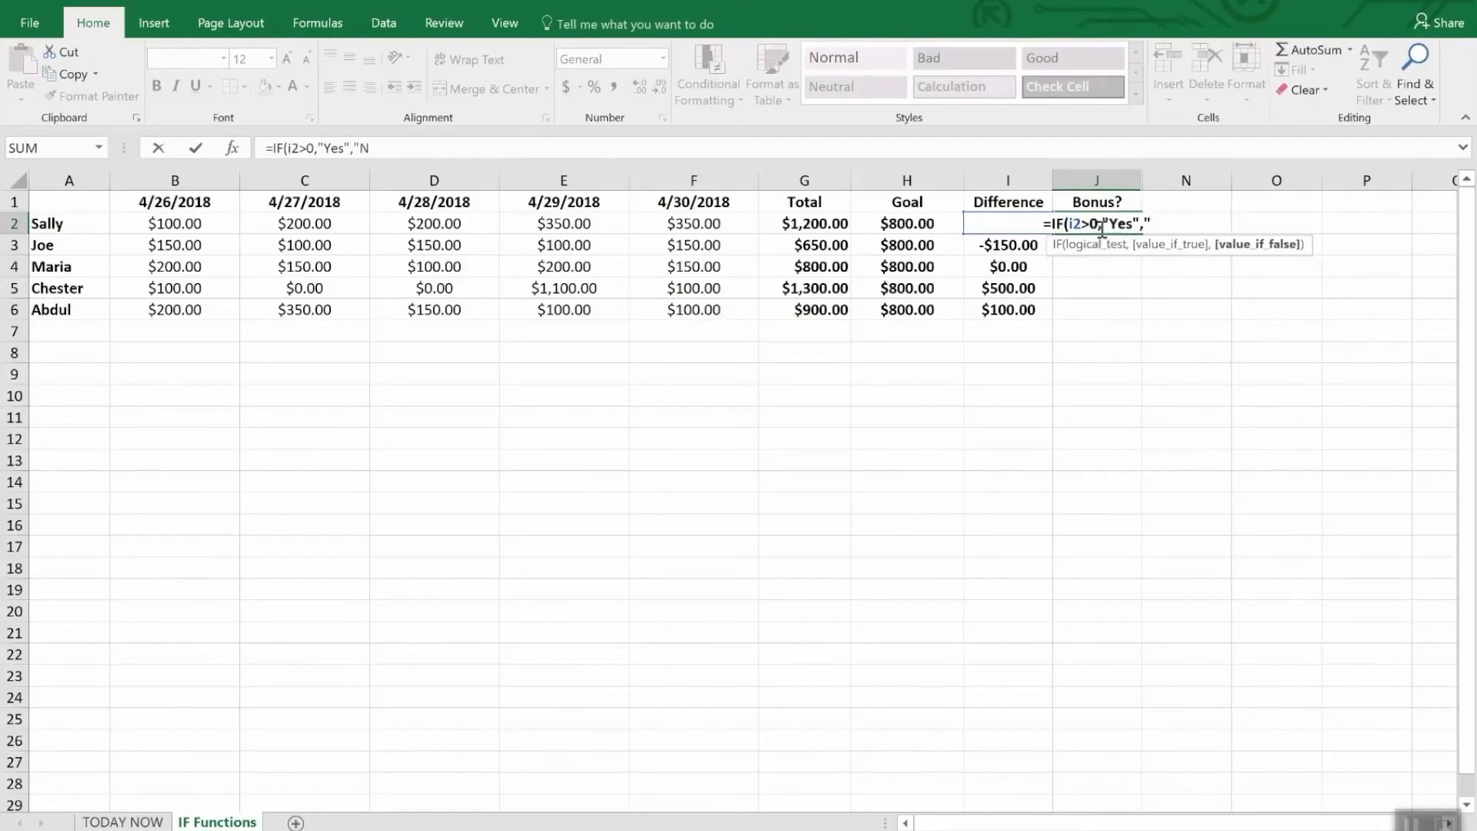
text(o")
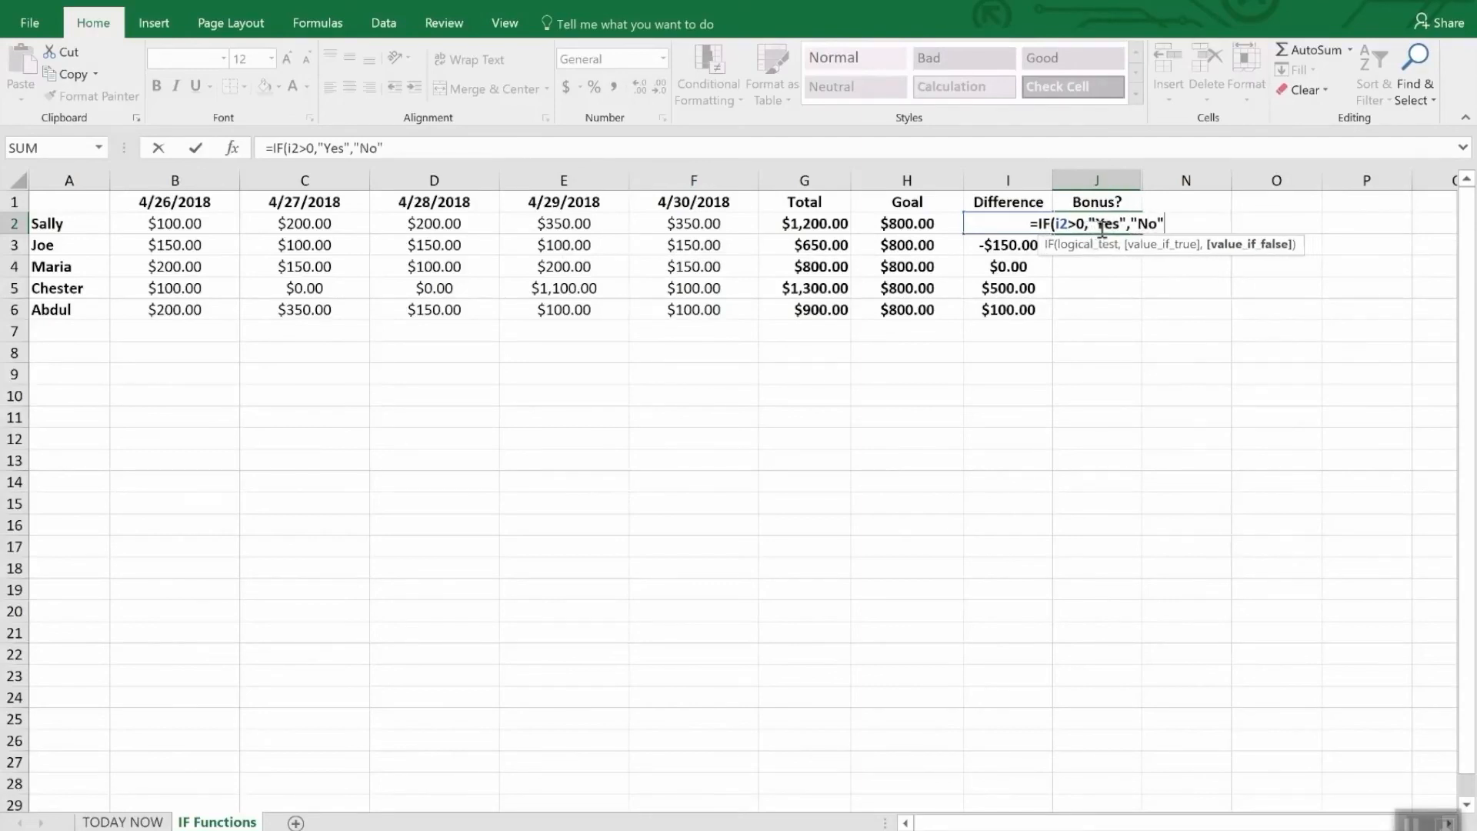
text())
key(Return)
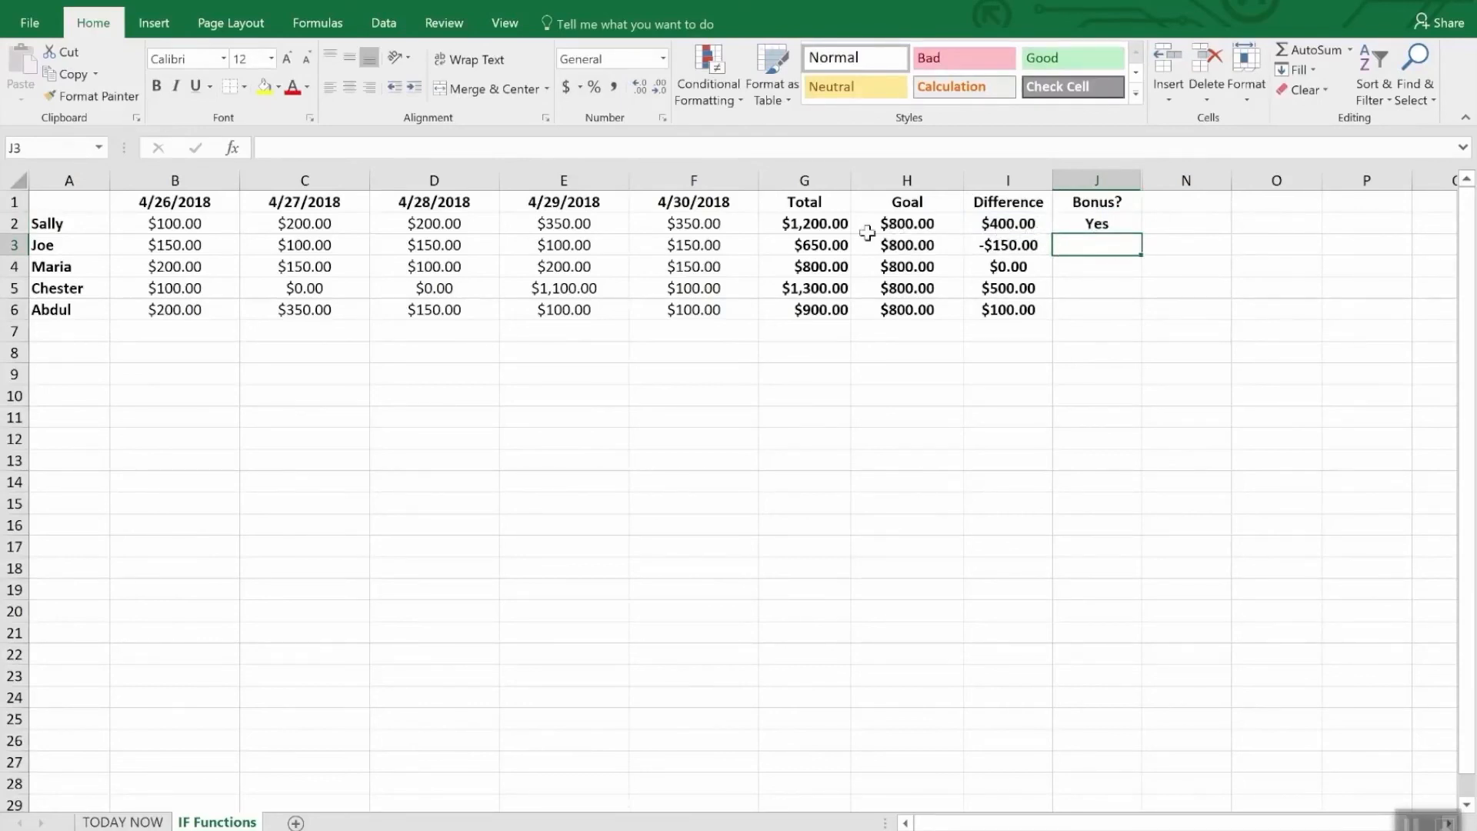
Fill the J2 bonus formula down through J6 for the remaining salespeople.
click(1117, 289)
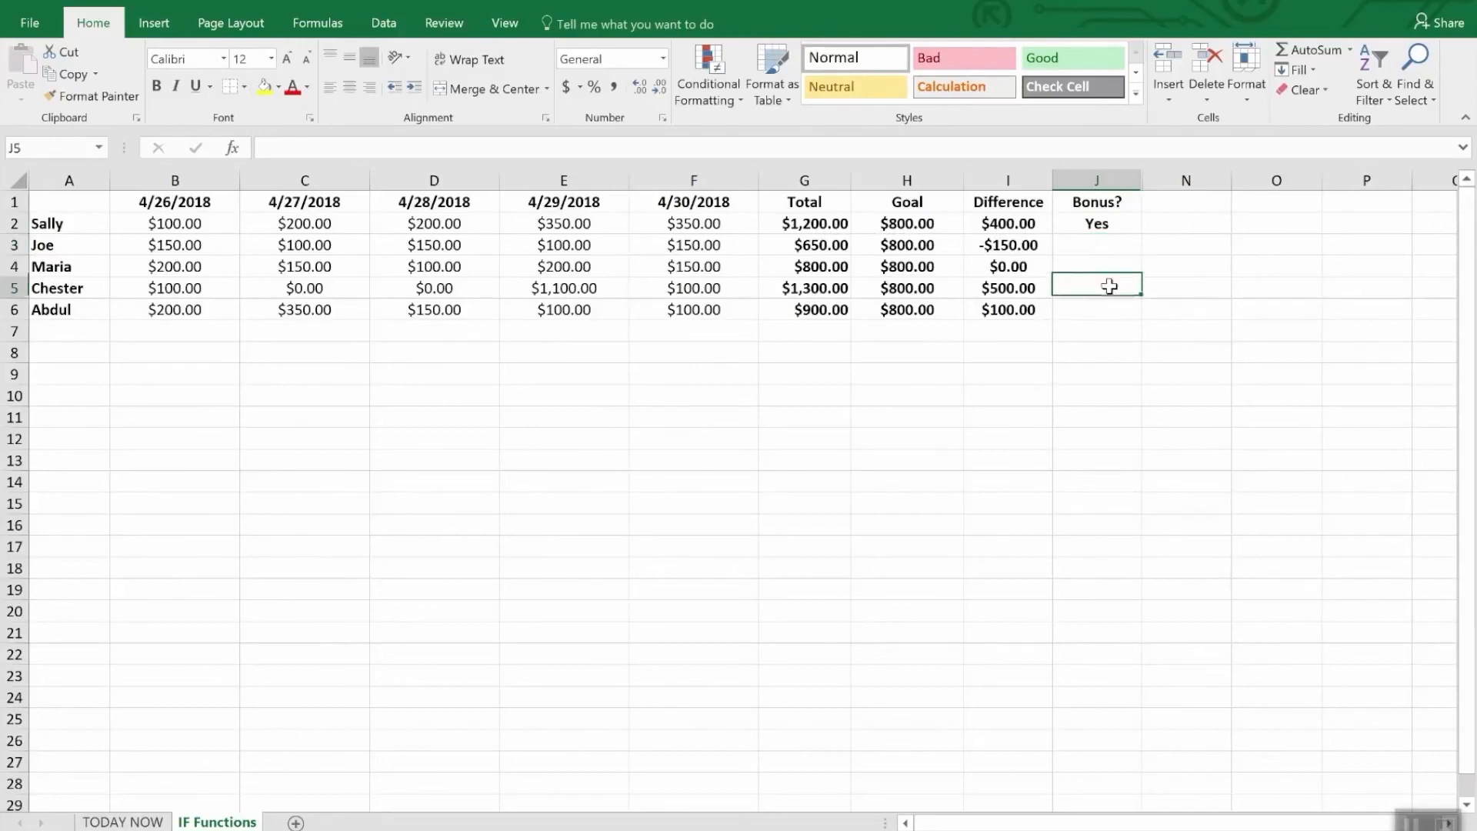
click(1100, 227)
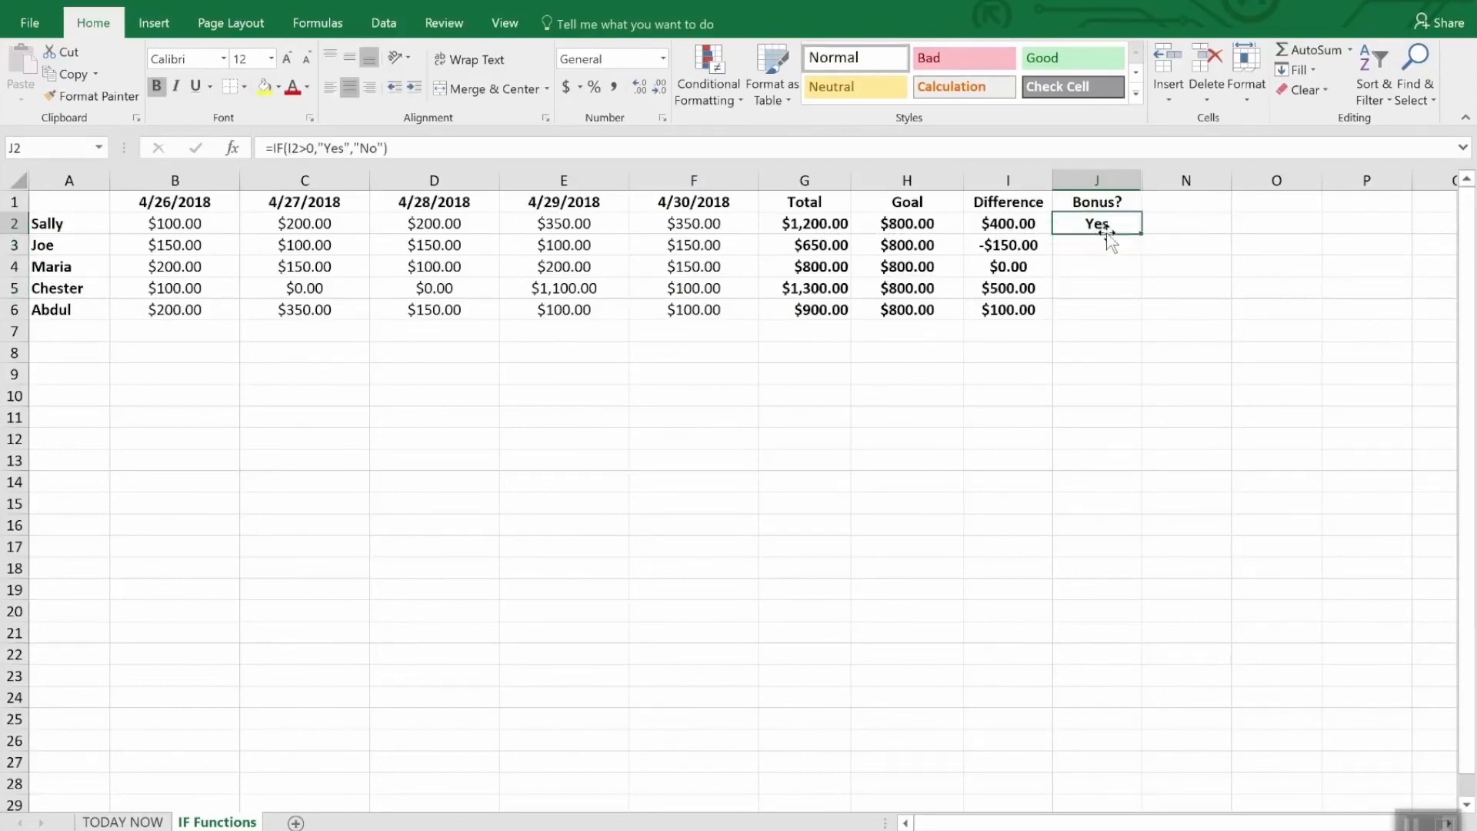
drag(1141, 234, 1142, 318)
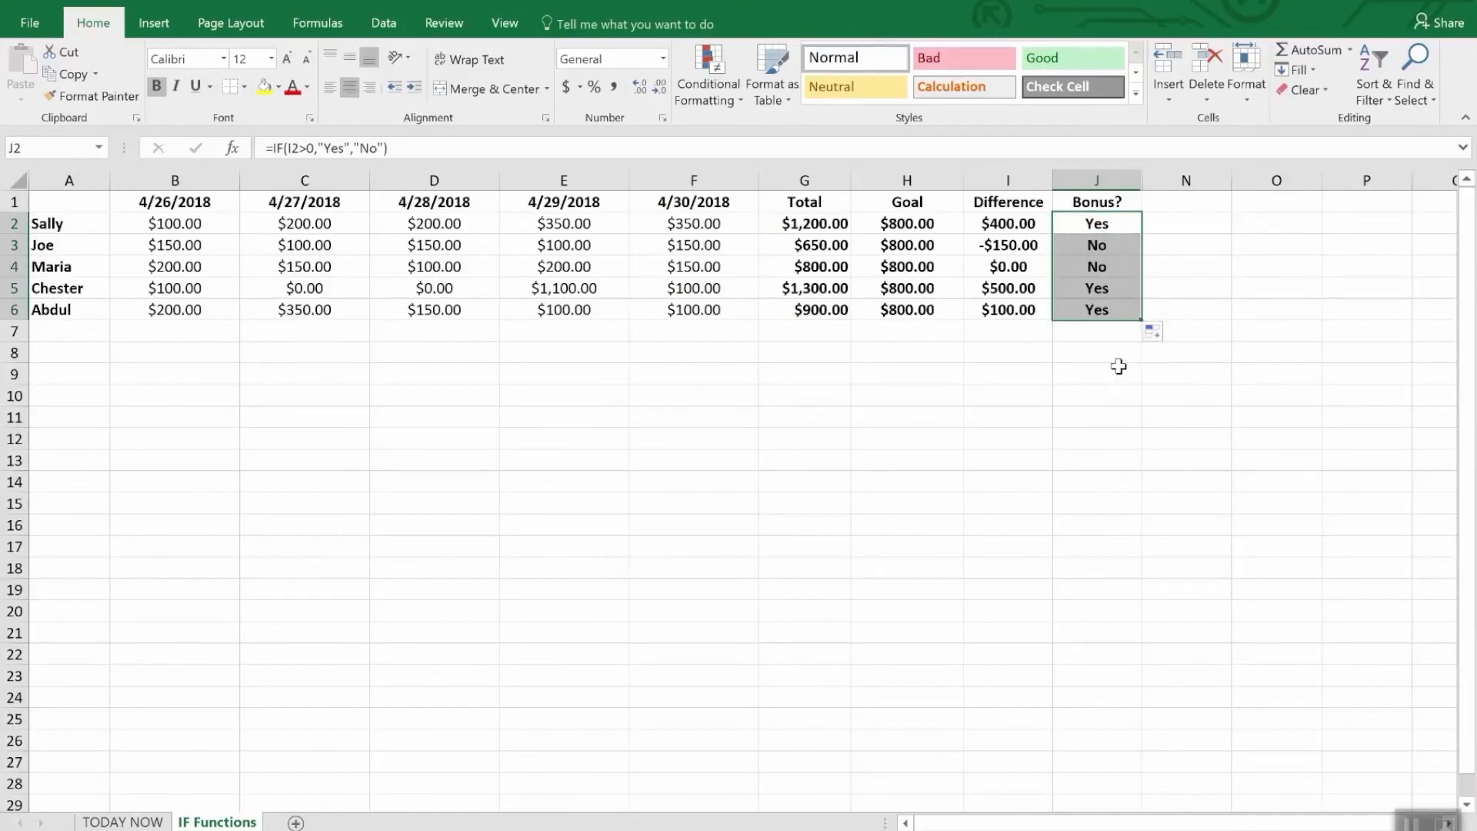
click(1120, 370)
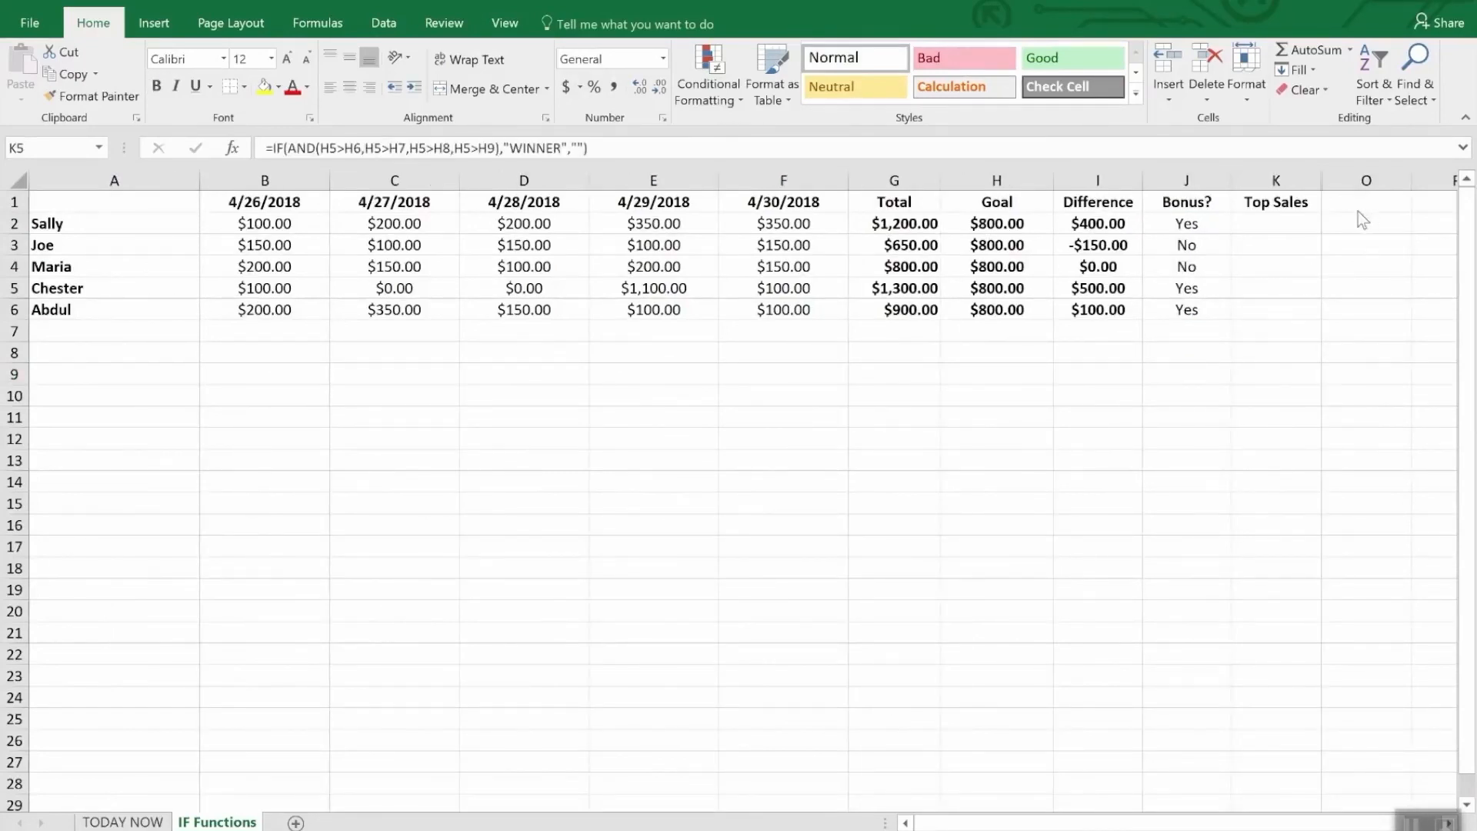
Replace the Top Sales formula in K5 with a new IF containing an AND test that starts with I5>I2 and I5>I3.
click(1279, 203)
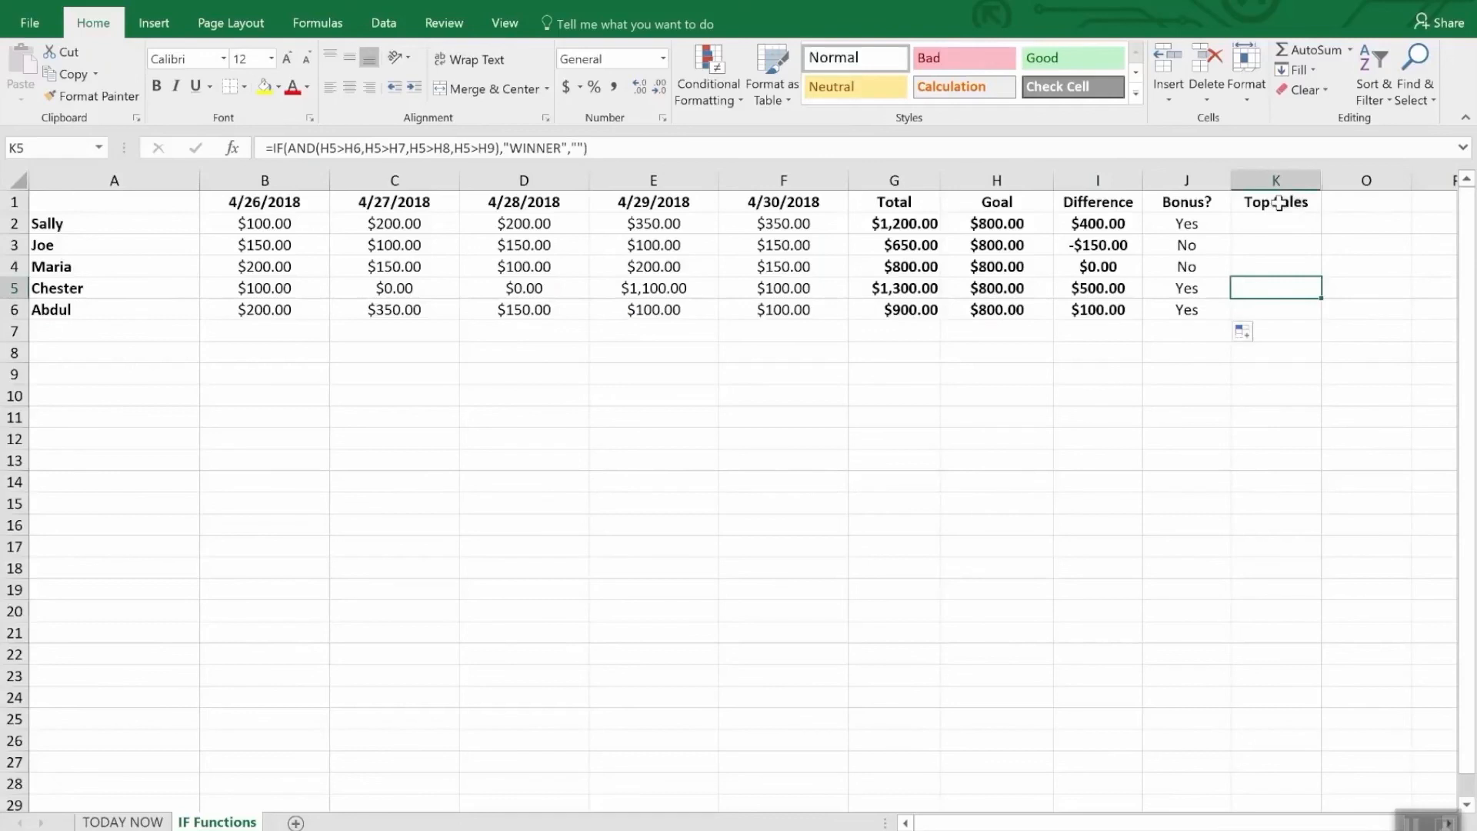
click(1279, 202)
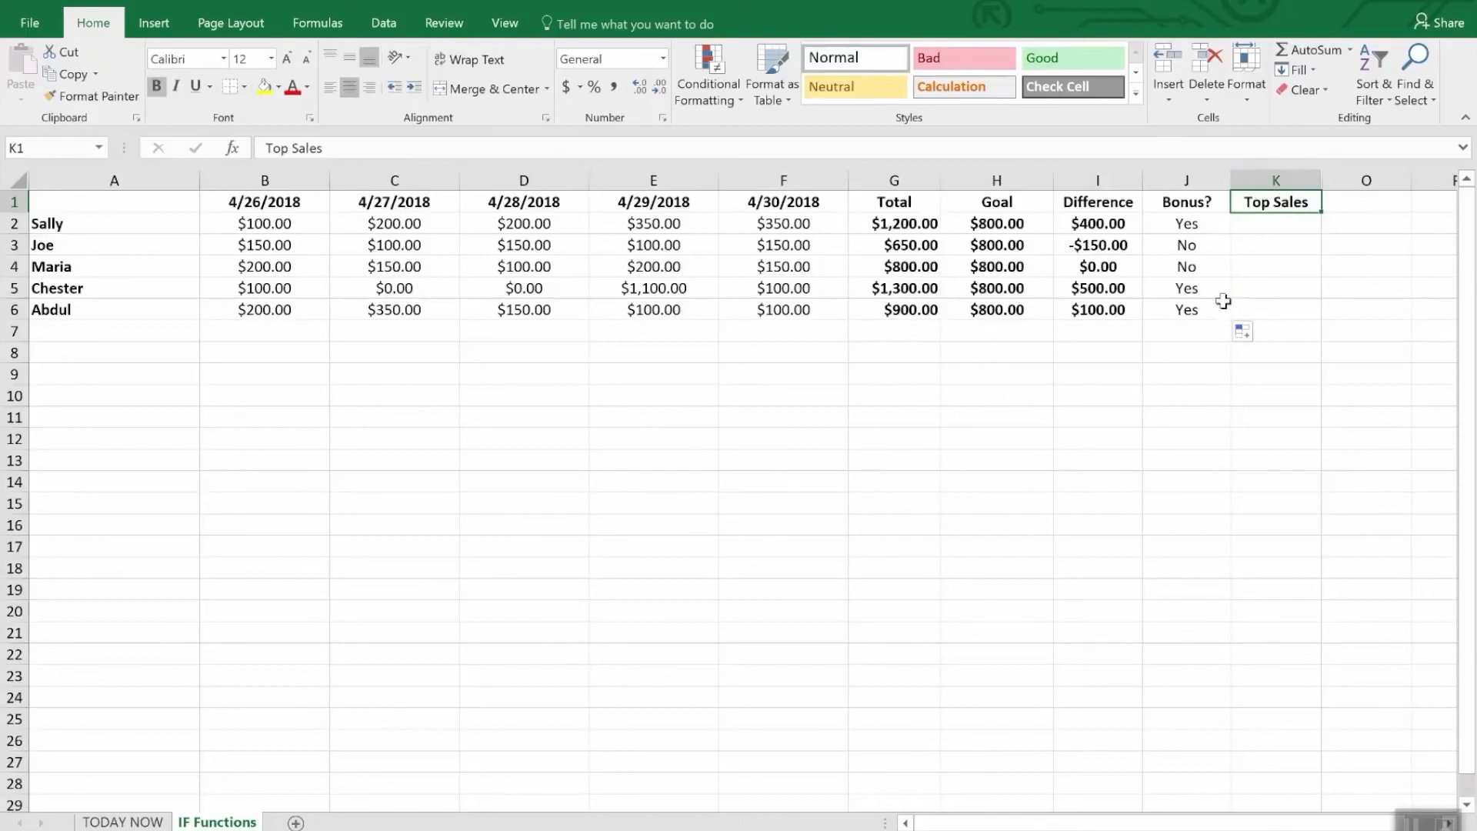
click(1259, 293)
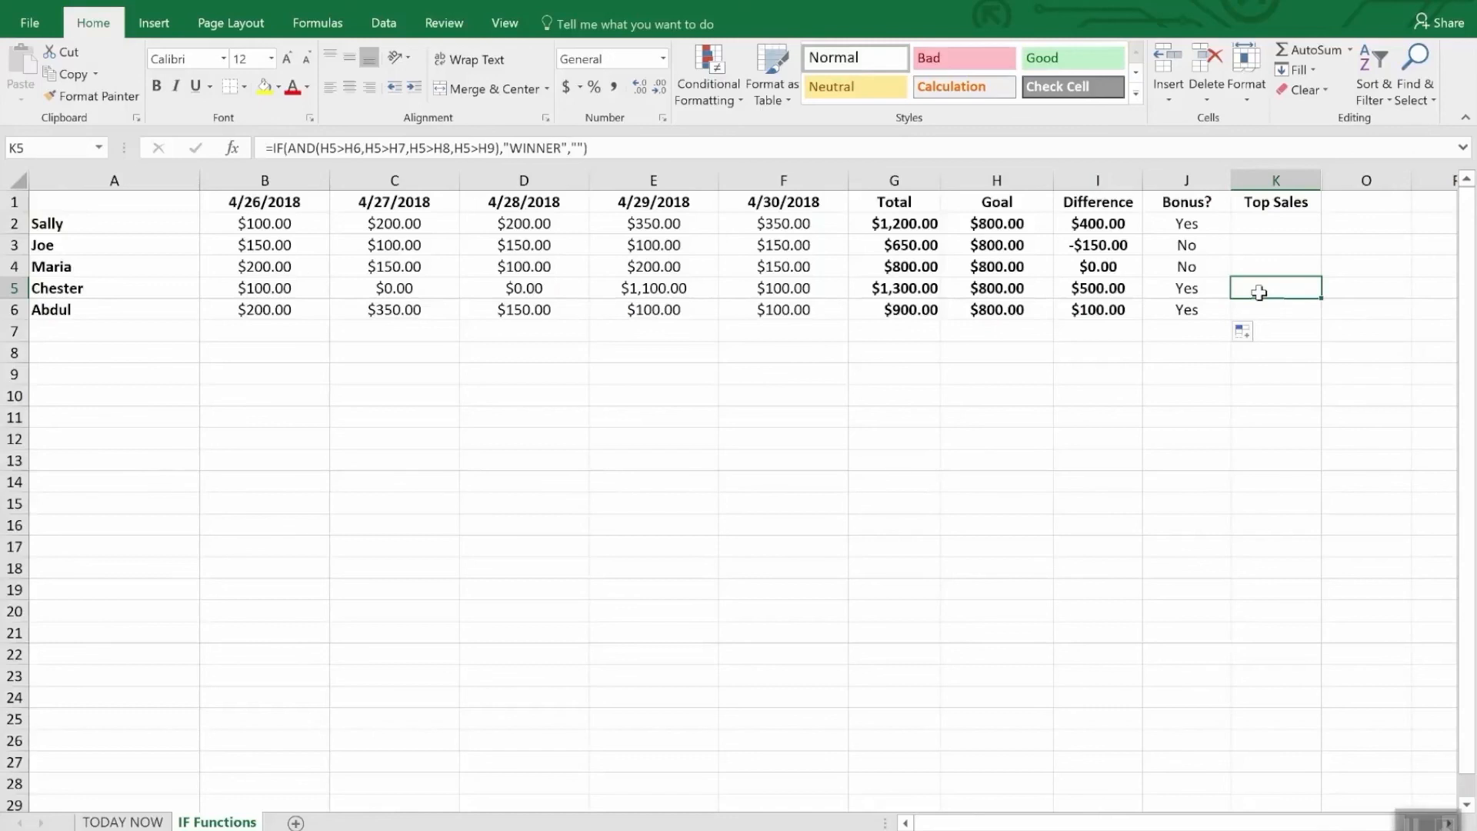
double_click(1259, 293)
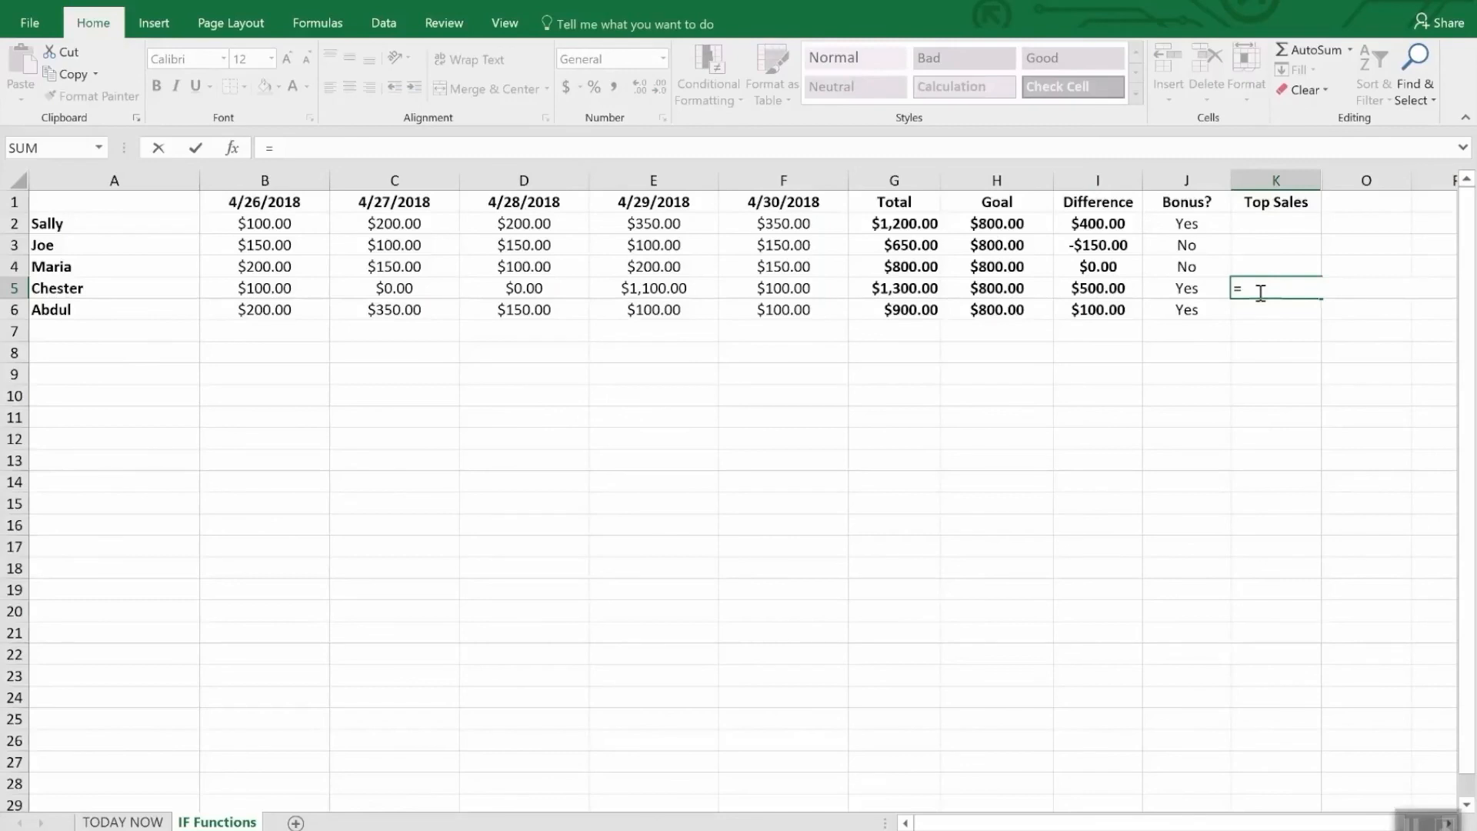
text(IF()
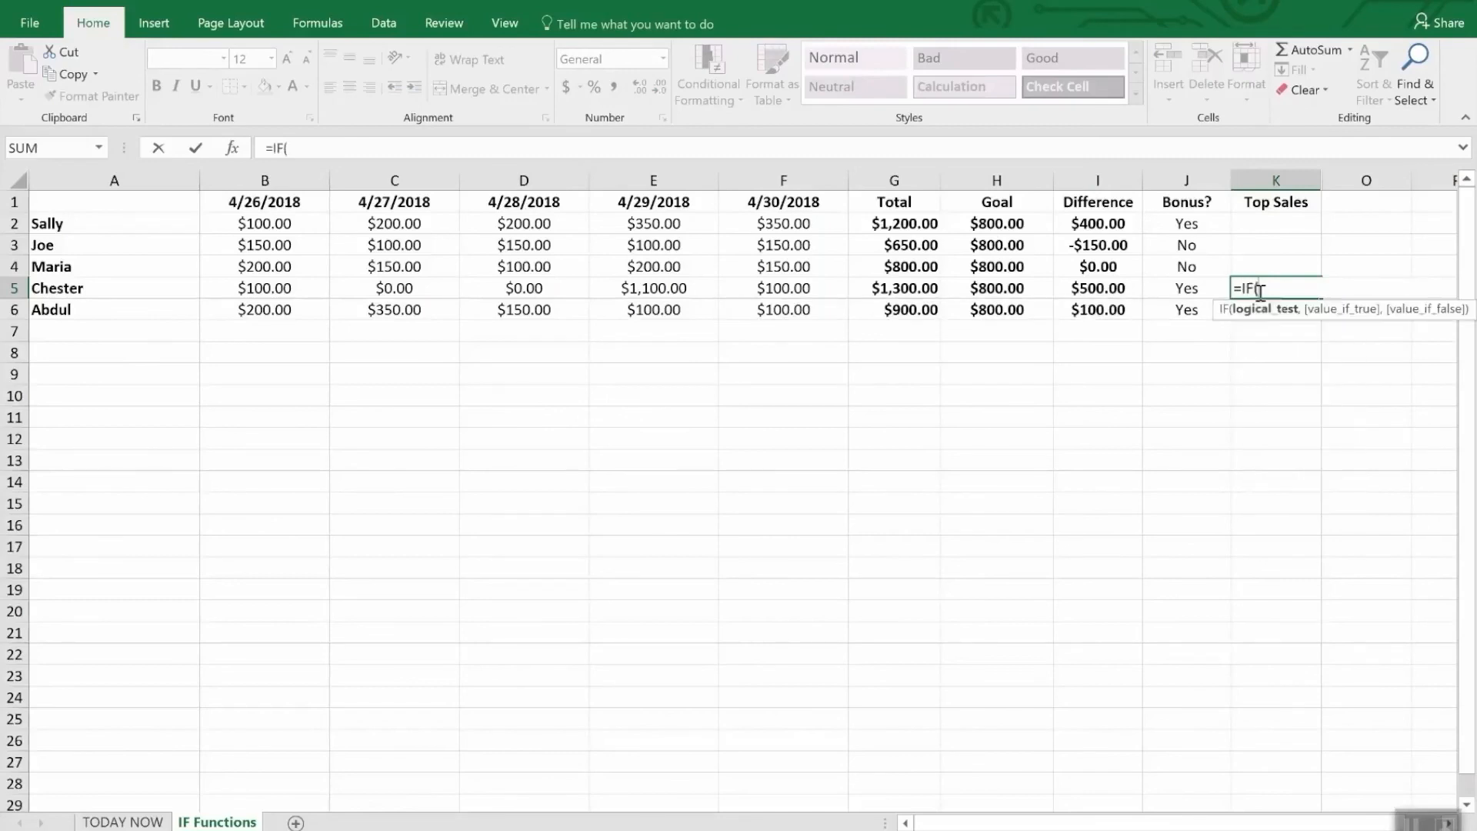
text(and()
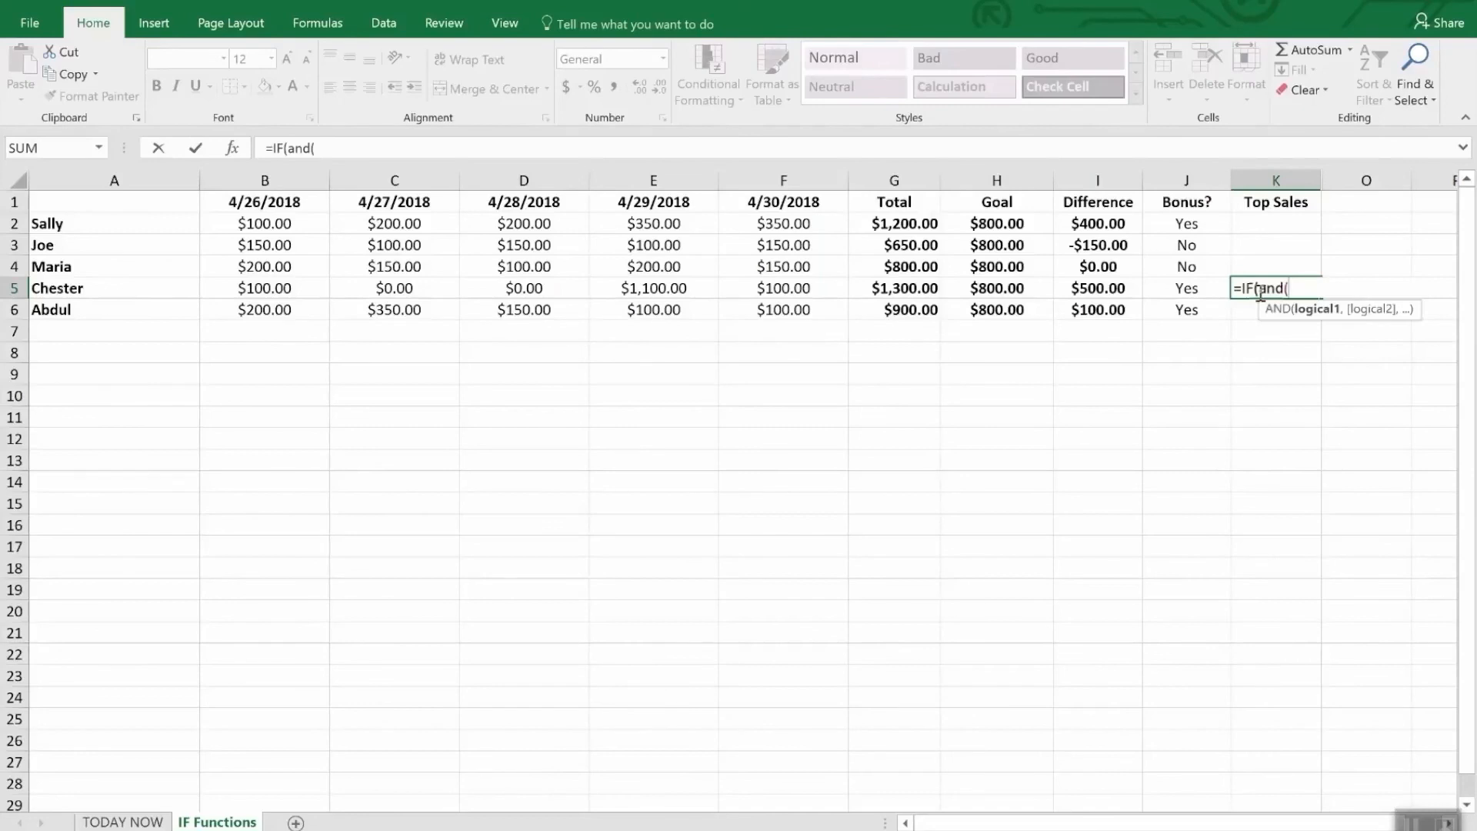
text(i5)
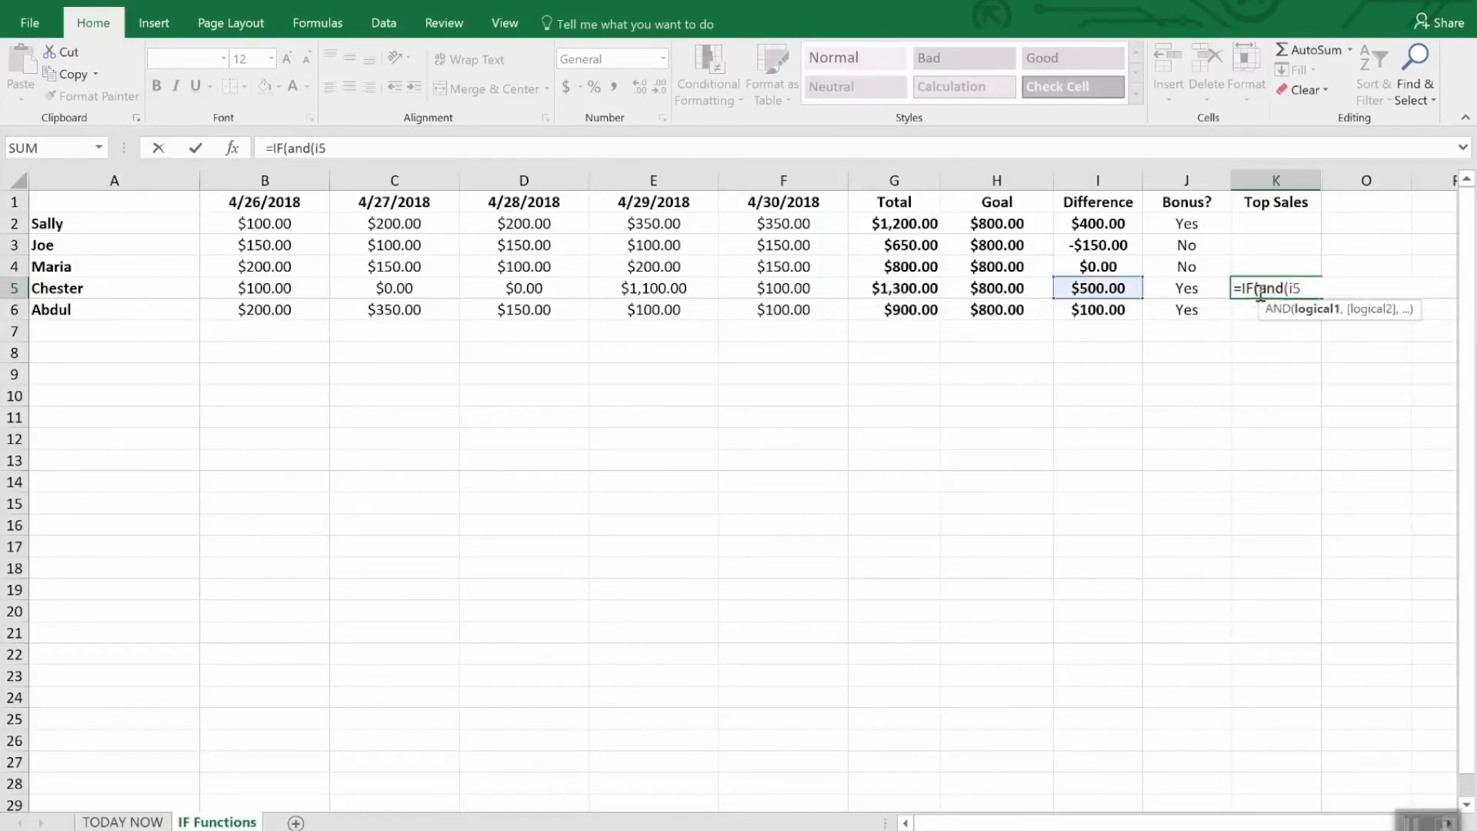
text(>i2,I)
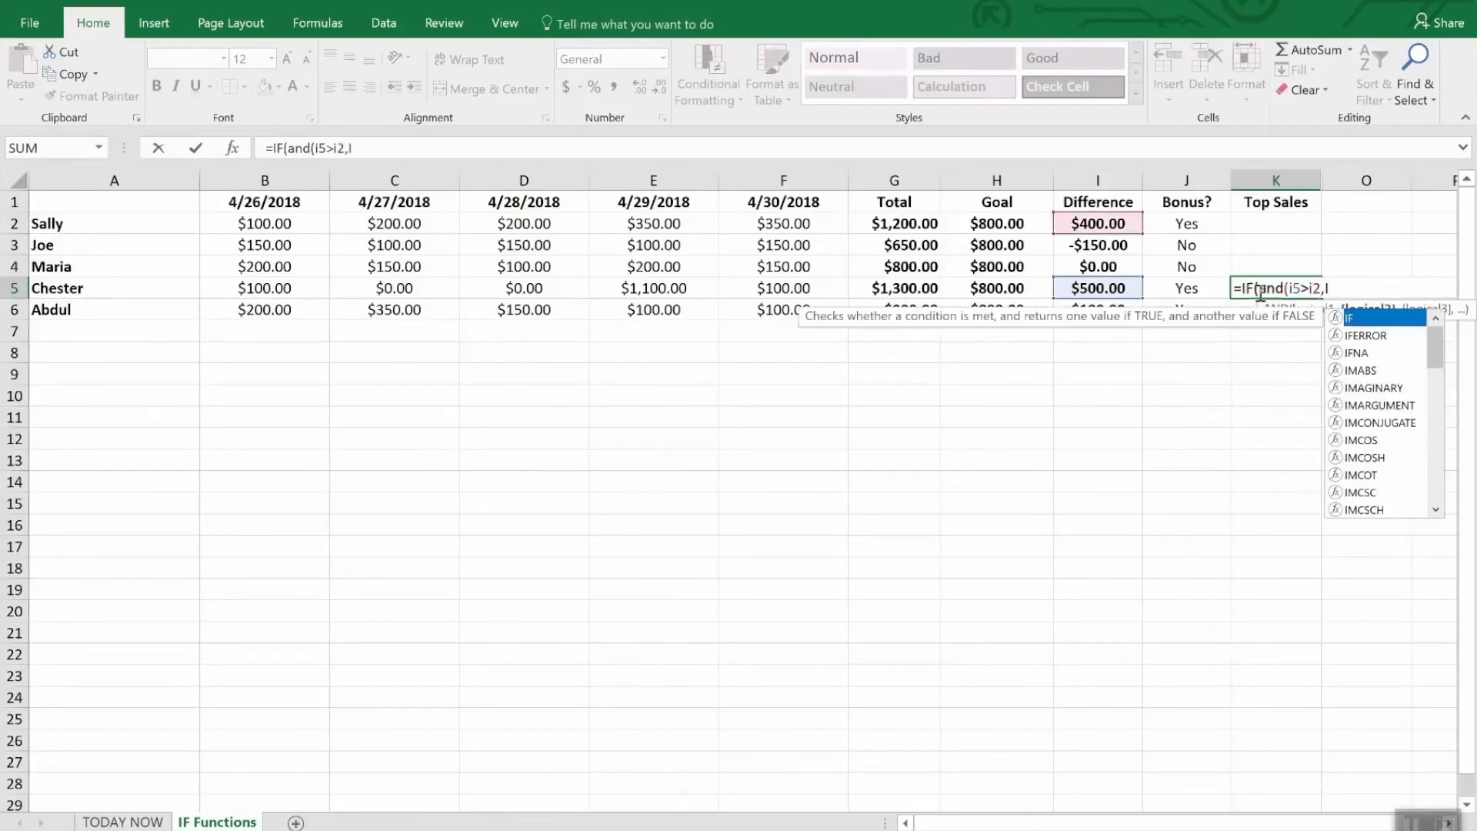
text(5>)
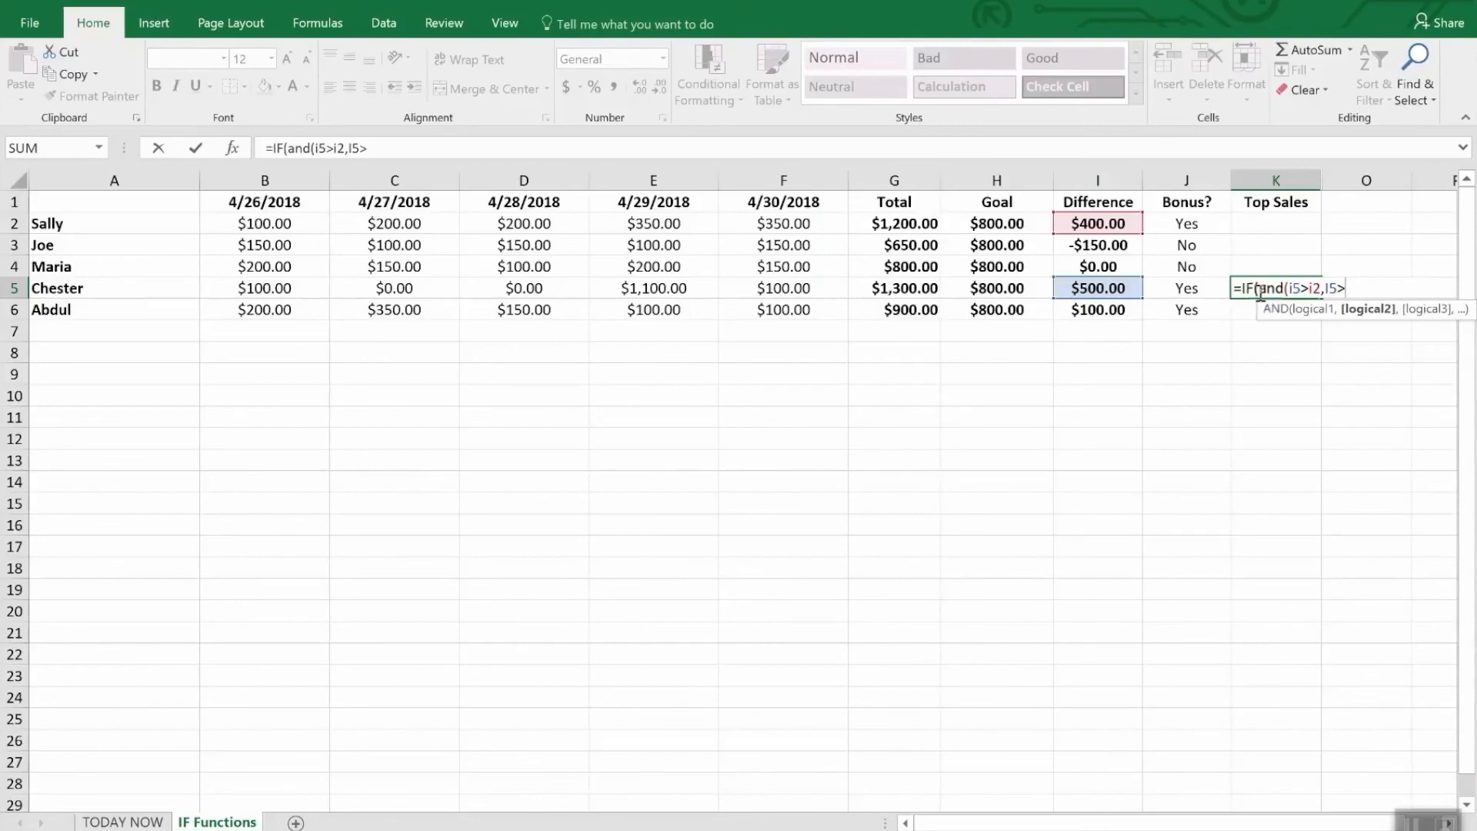
text(i3,I)
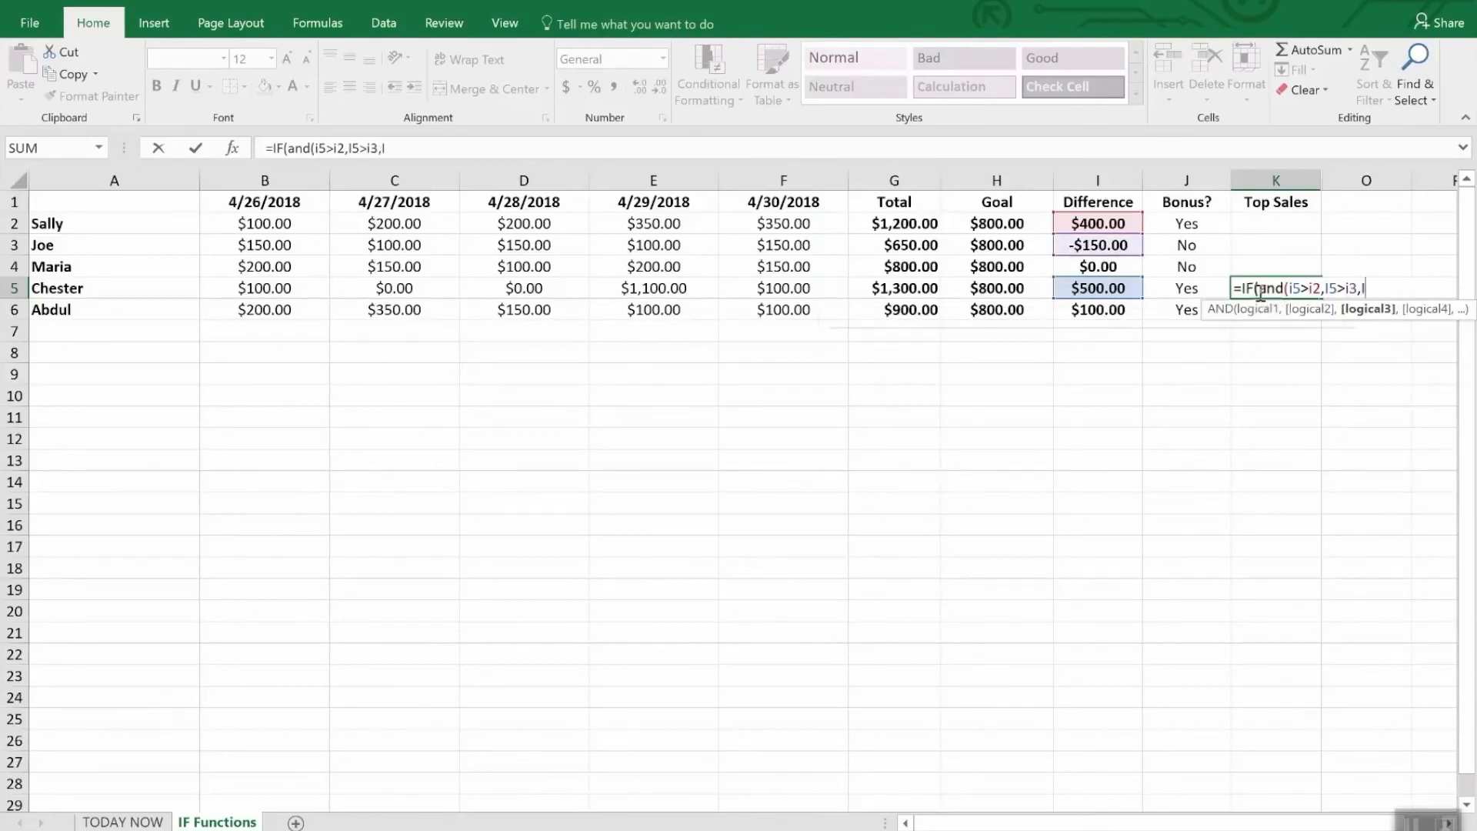
Add the conditions I5>I4 and I5>I6 to the AND test in K5 and close it.
text(6)
key(BackSpace)
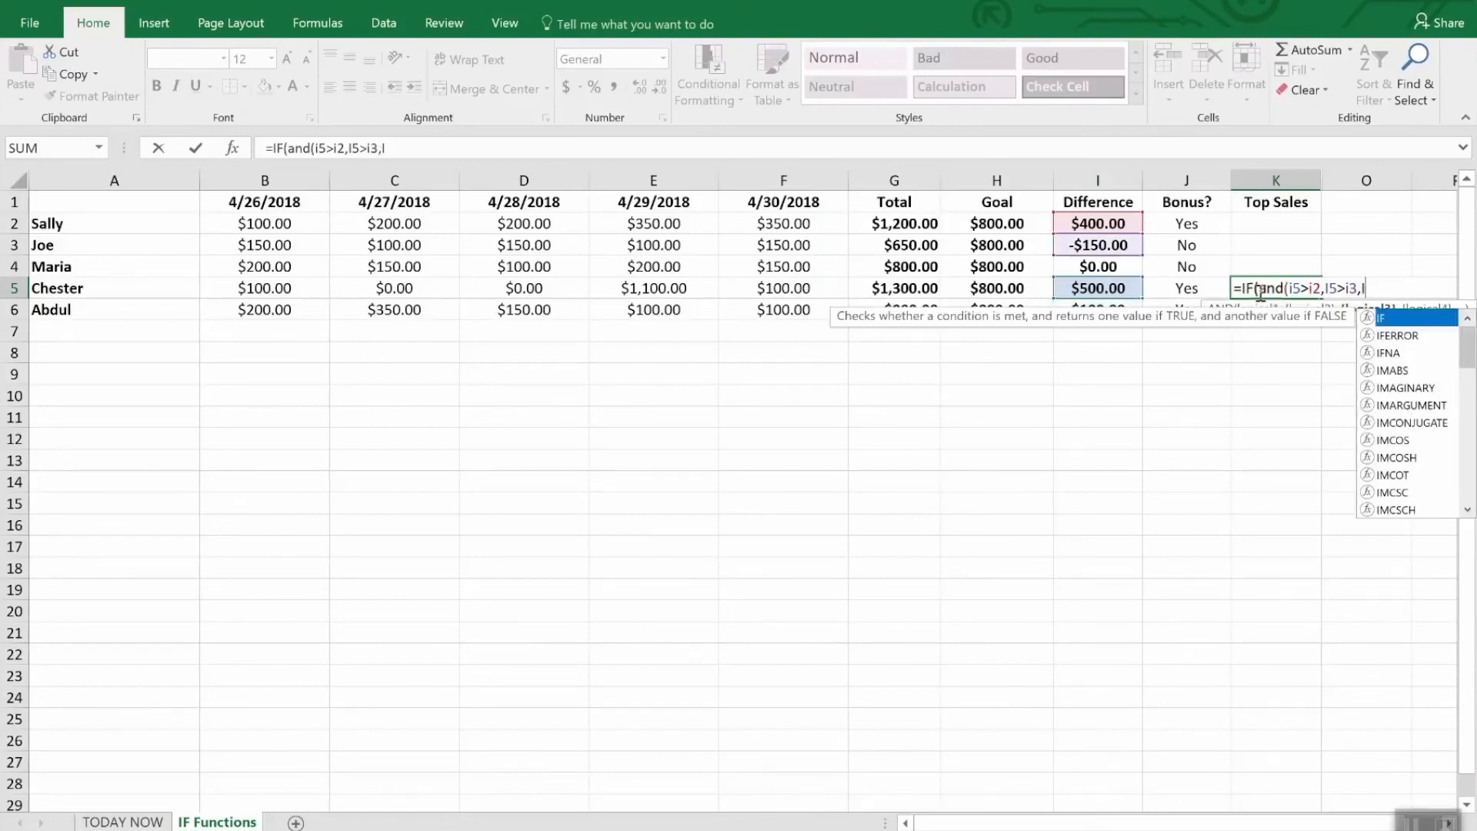
text(6)
key(BackSpace)
text(5>)
text(i4)
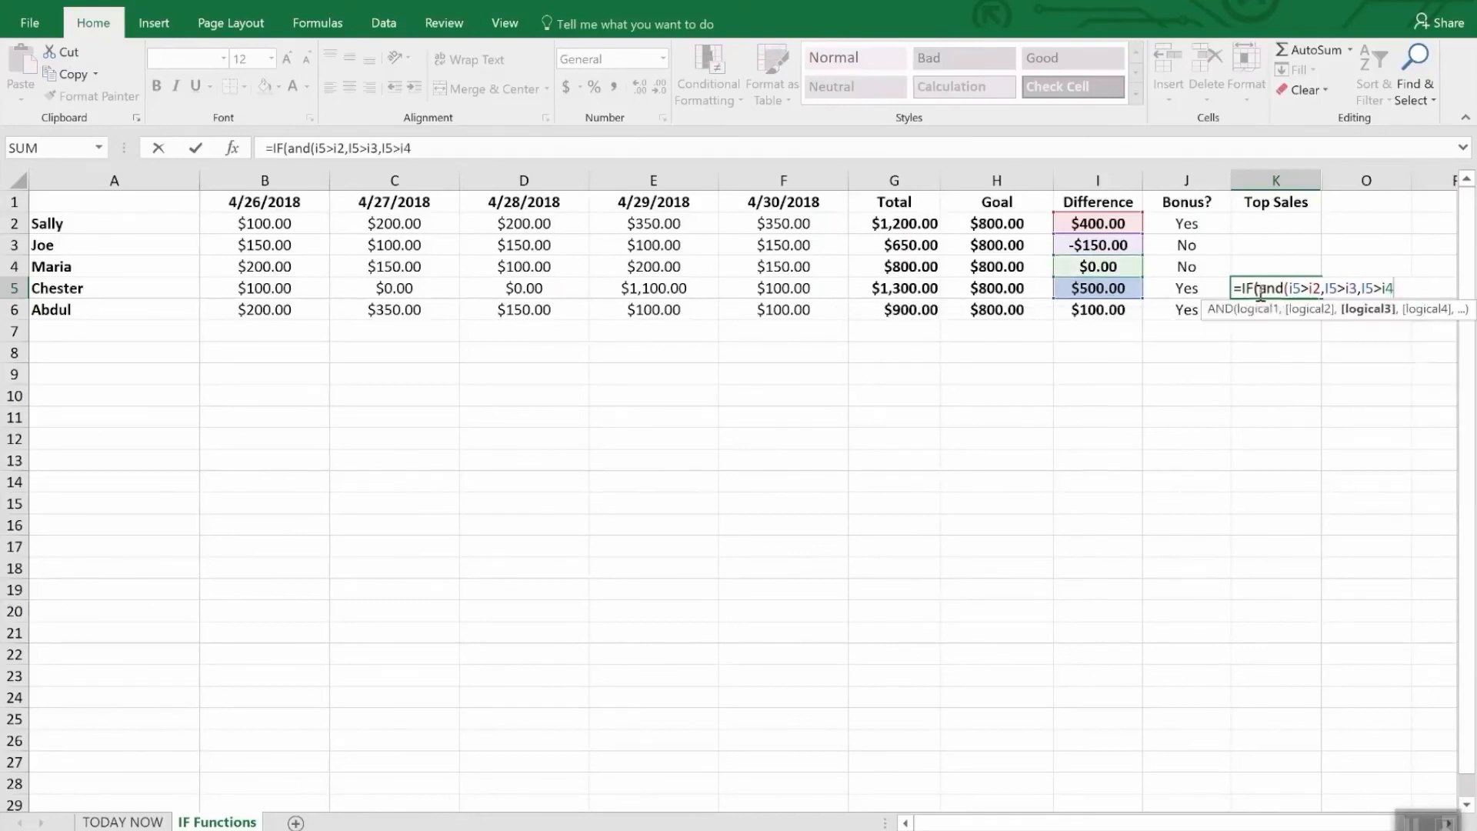
text(,I5>)
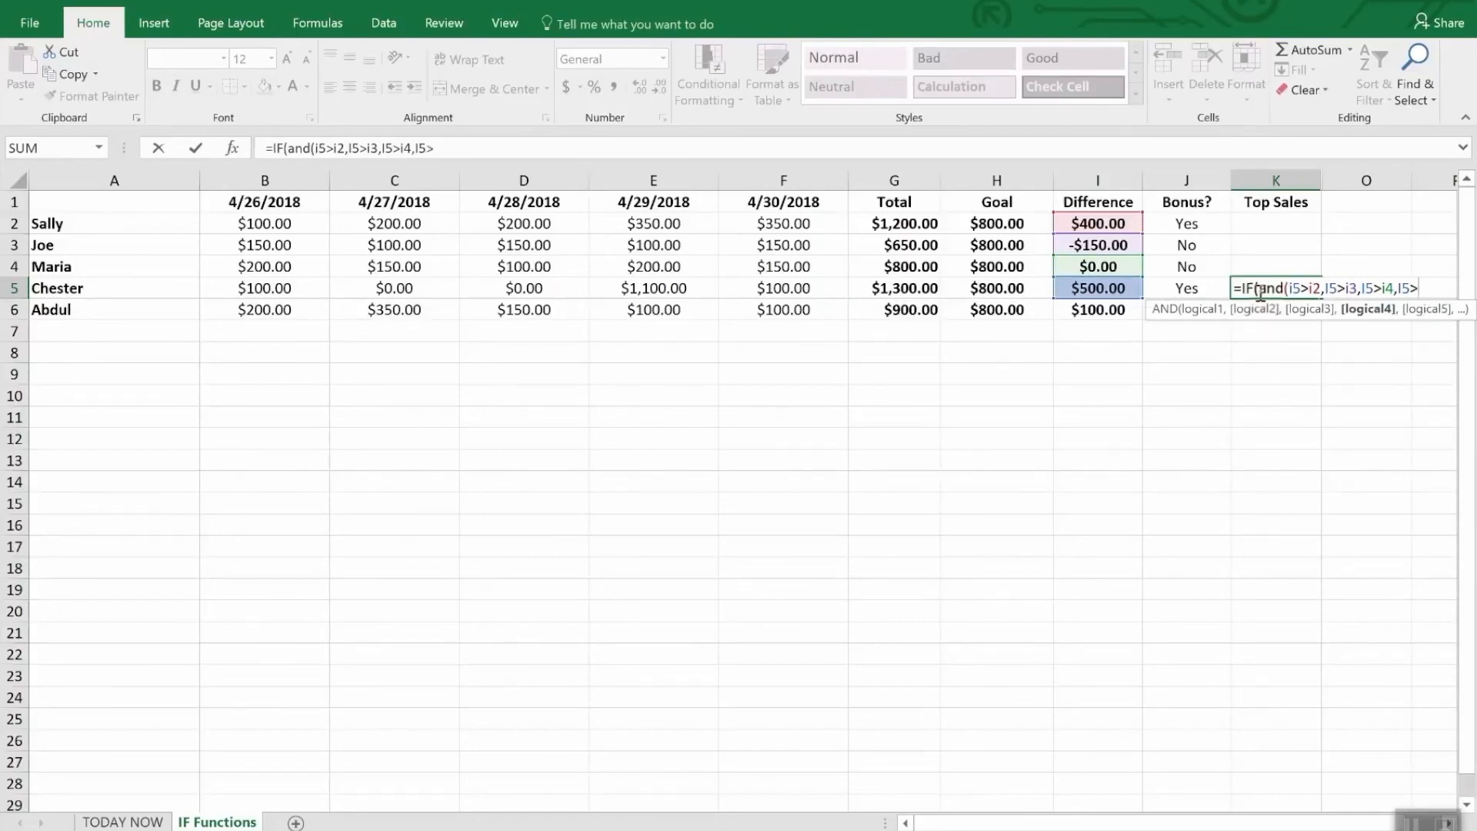
text(i6),)
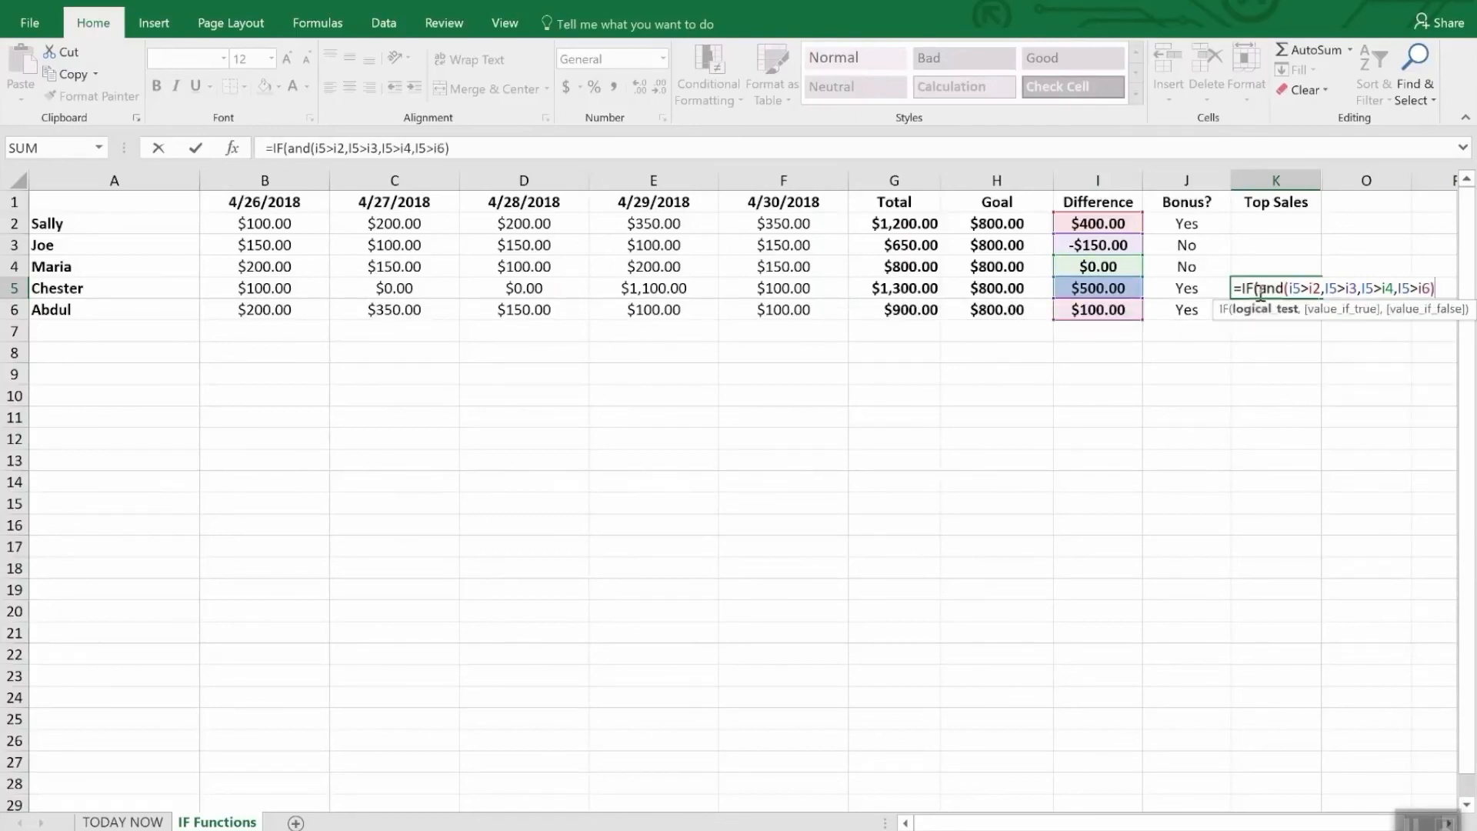
Finish the K5 formula with "WINNER" as the true result and empty text "" as the false result.
text("W)
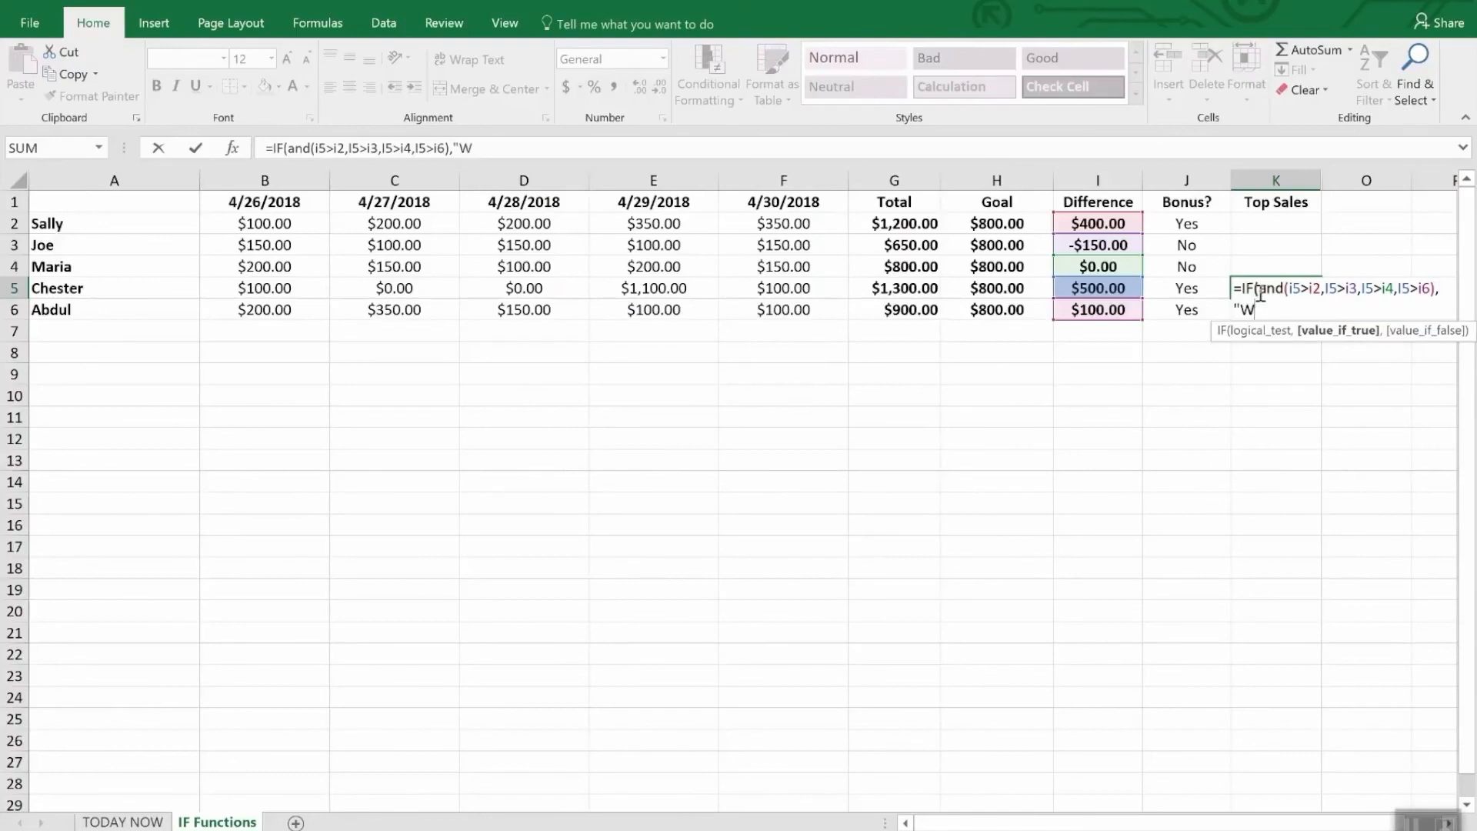
text(INNER",)
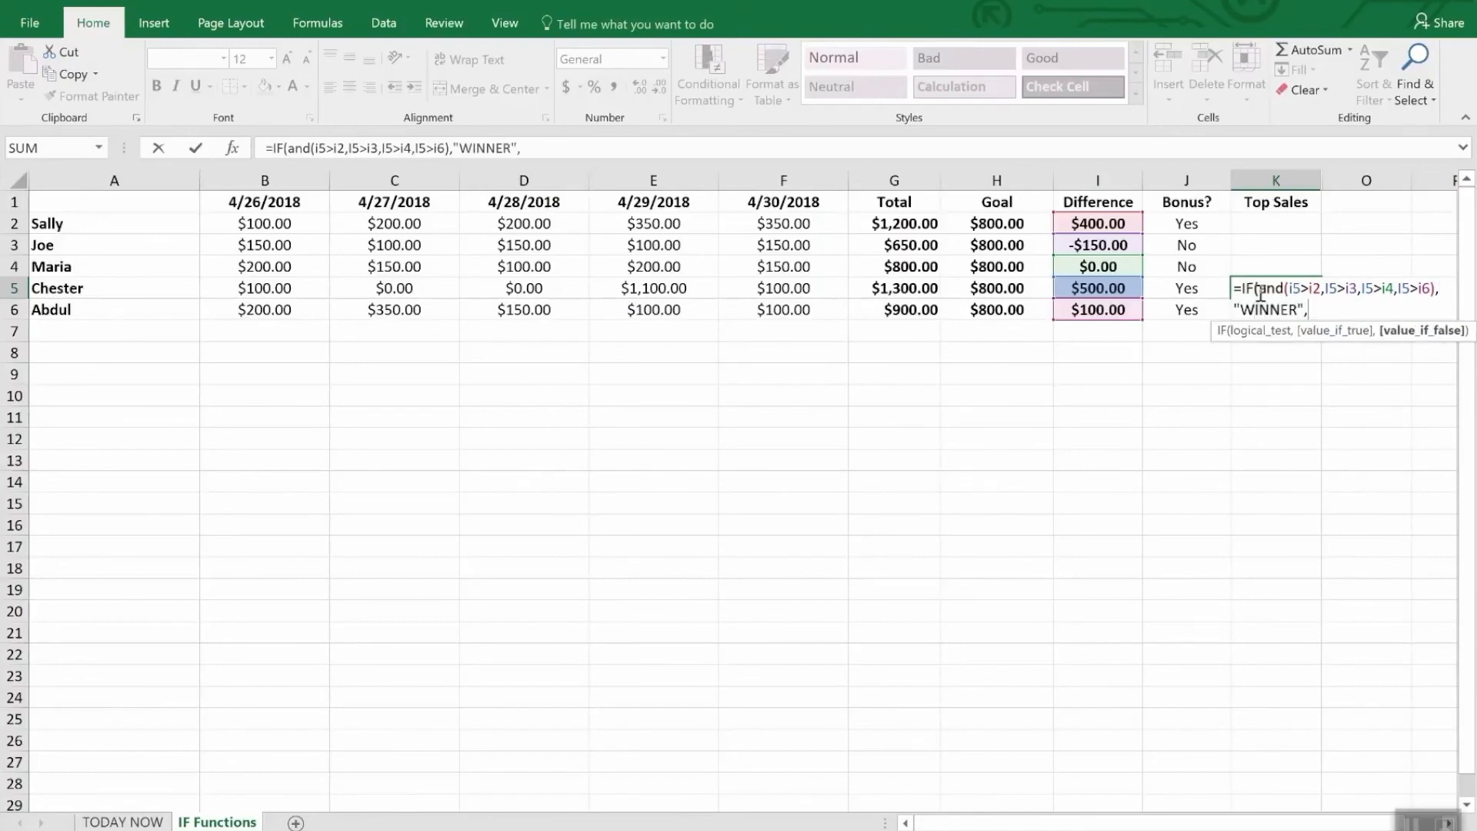
text(""))
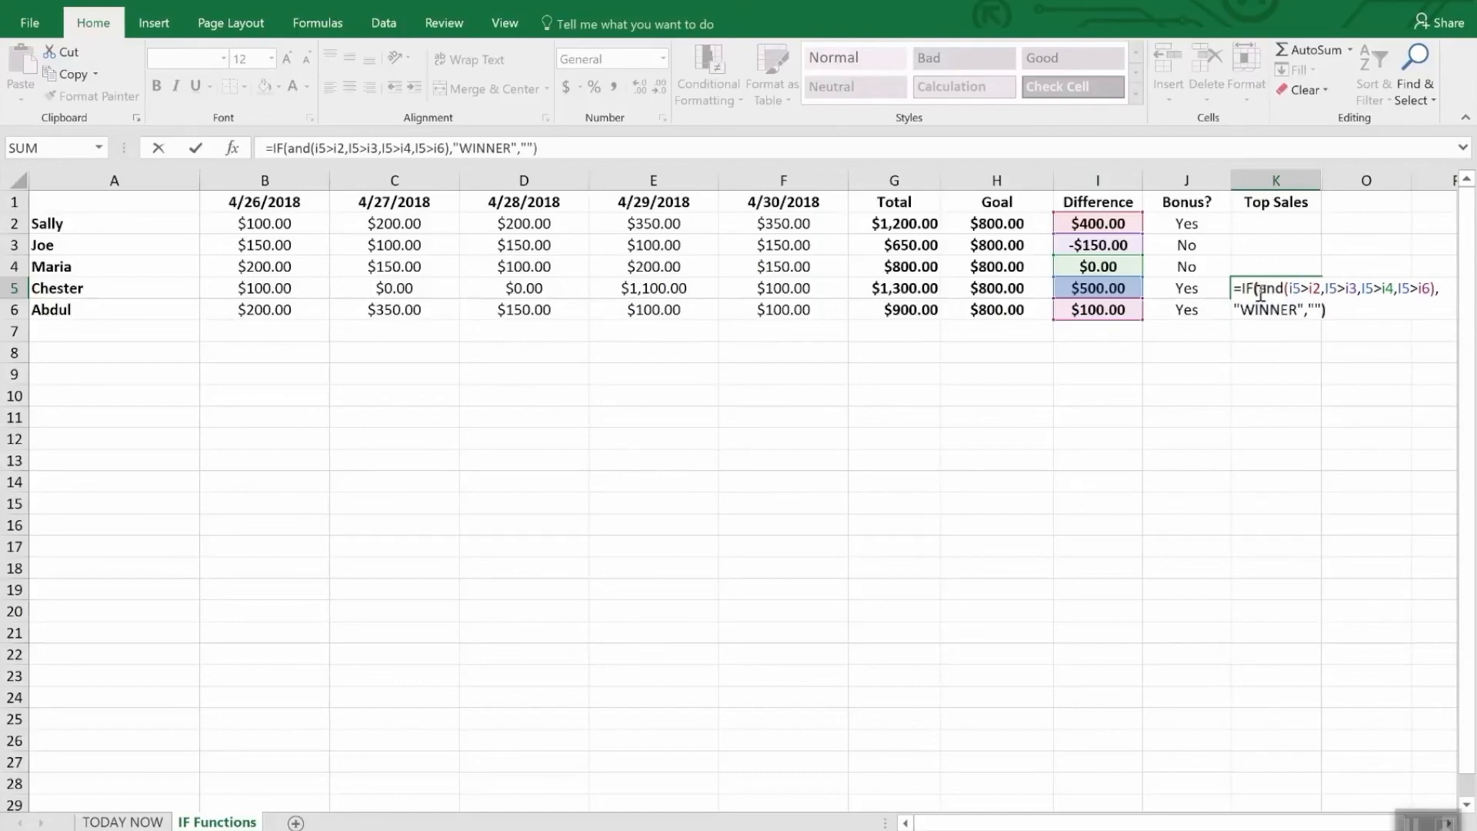
key(Return)
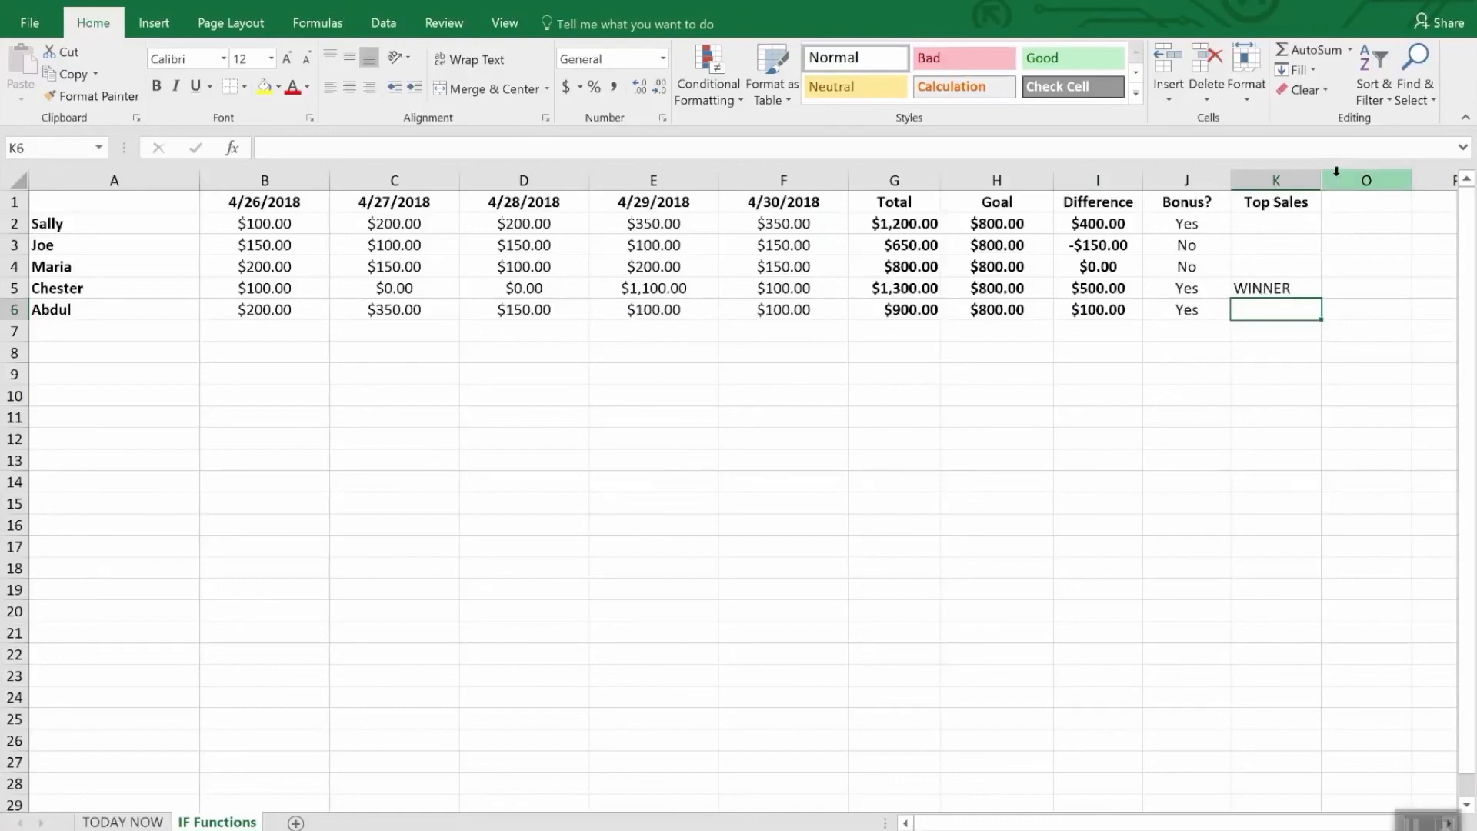
Unhide the hidden columns between columns K and O.
drag(1310, 180, 1326, 177)
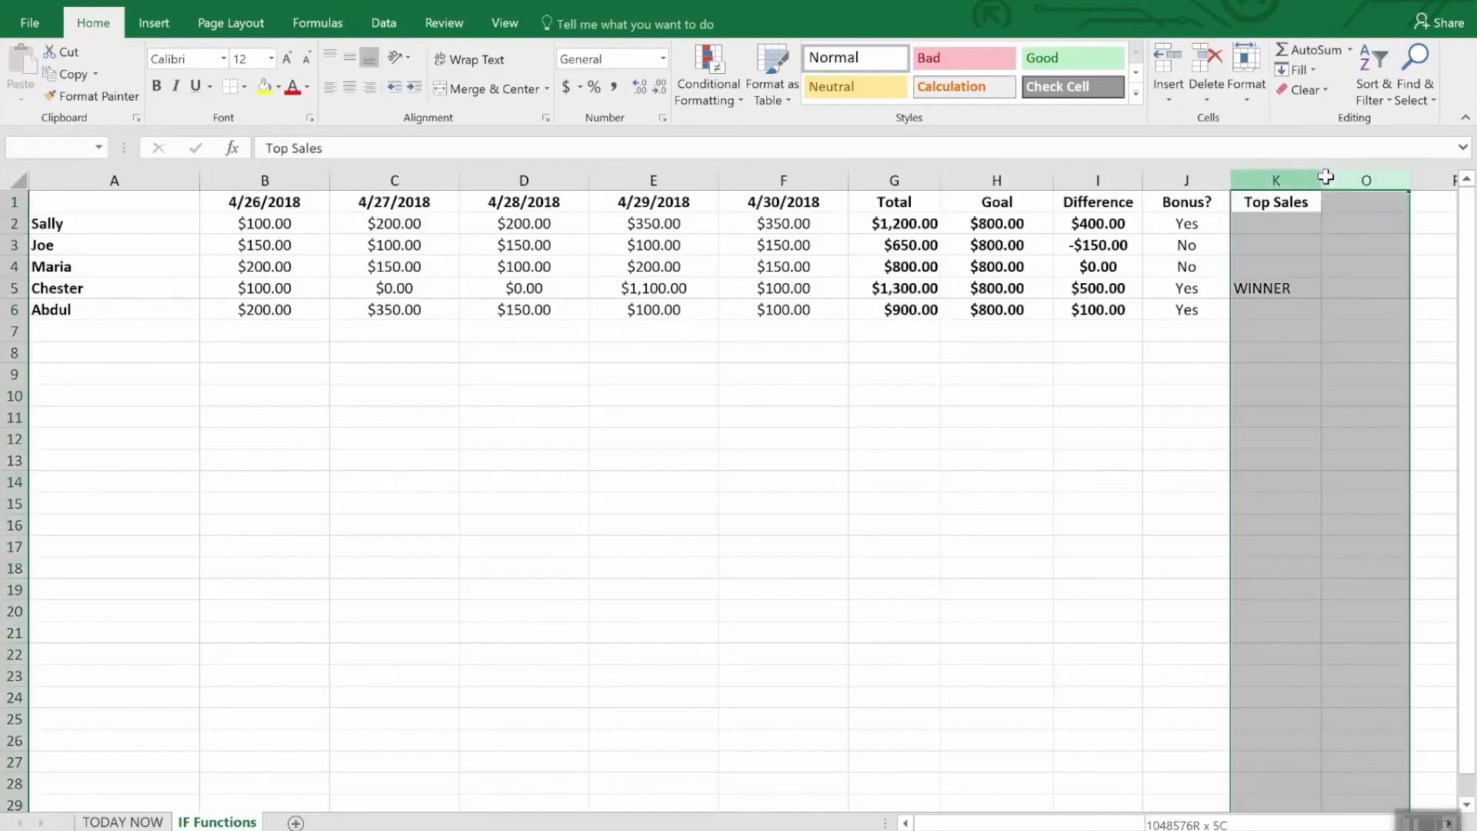
right_click(1325, 179)
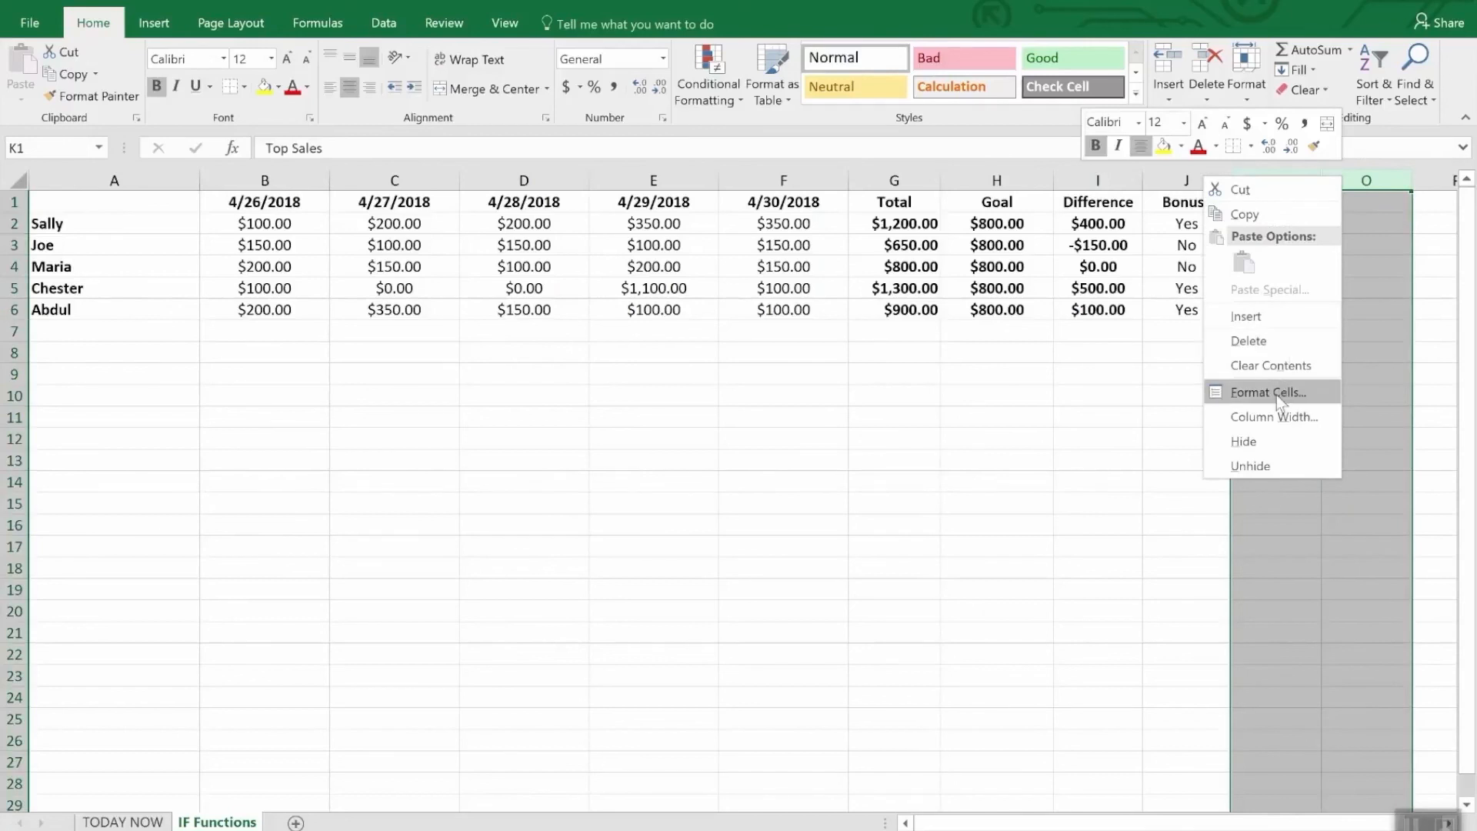
click(1268, 461)
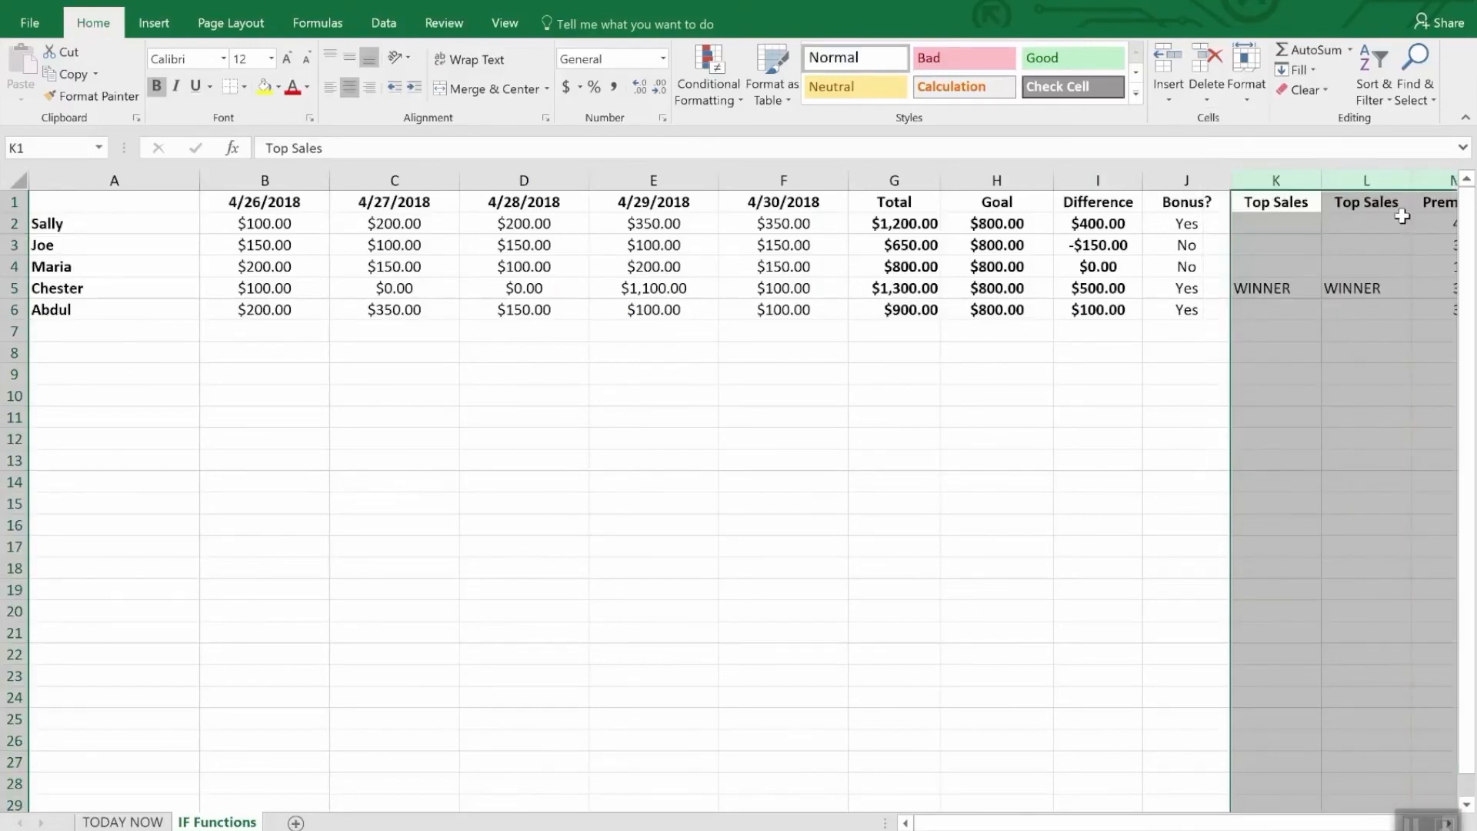
click(1347, 372)
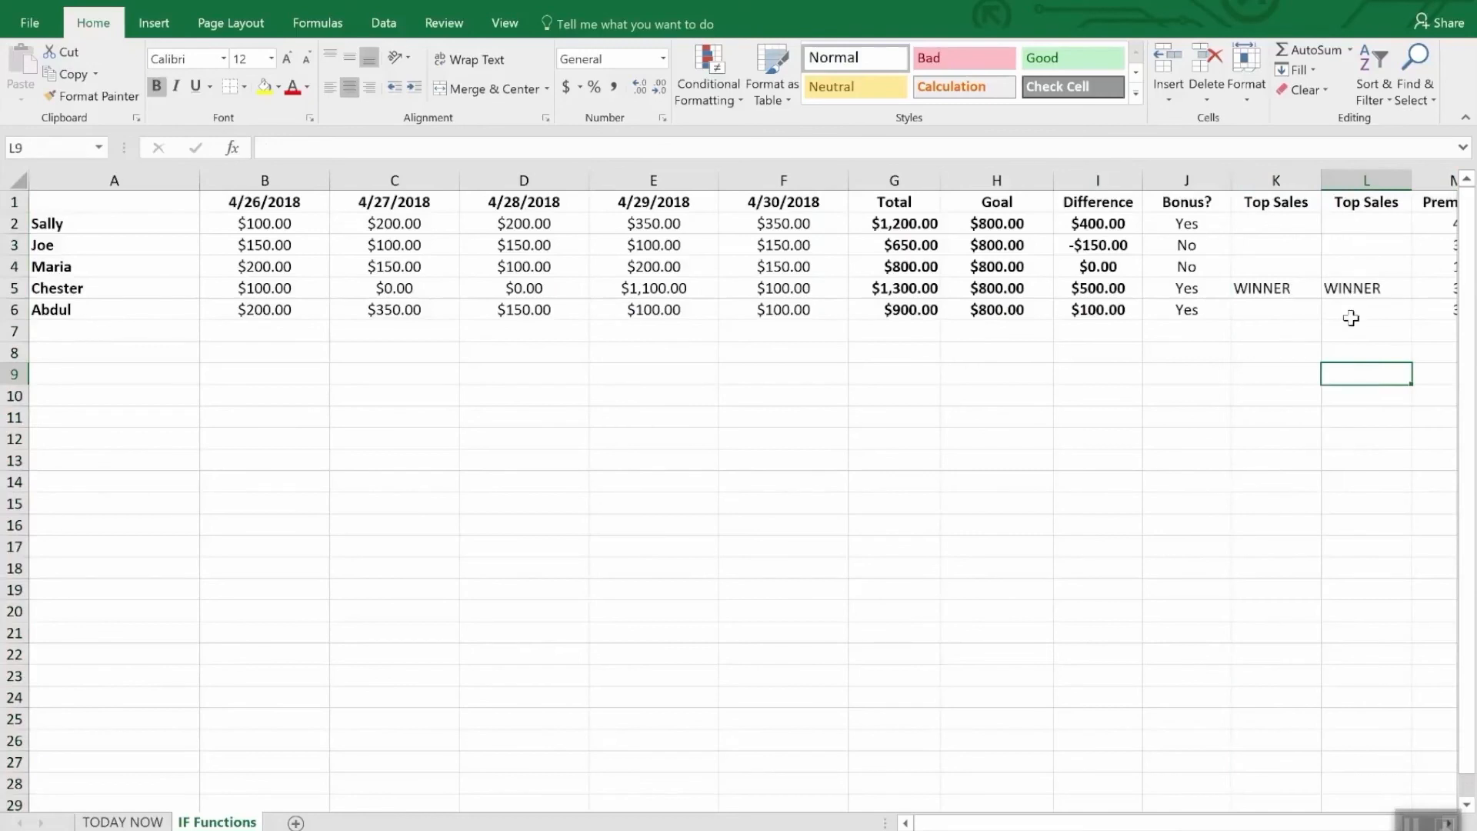
Compare the Top Sales formula in K5 with the finished formulas in the unhidden Top Sales column, starting with L2.
click(1356, 223)
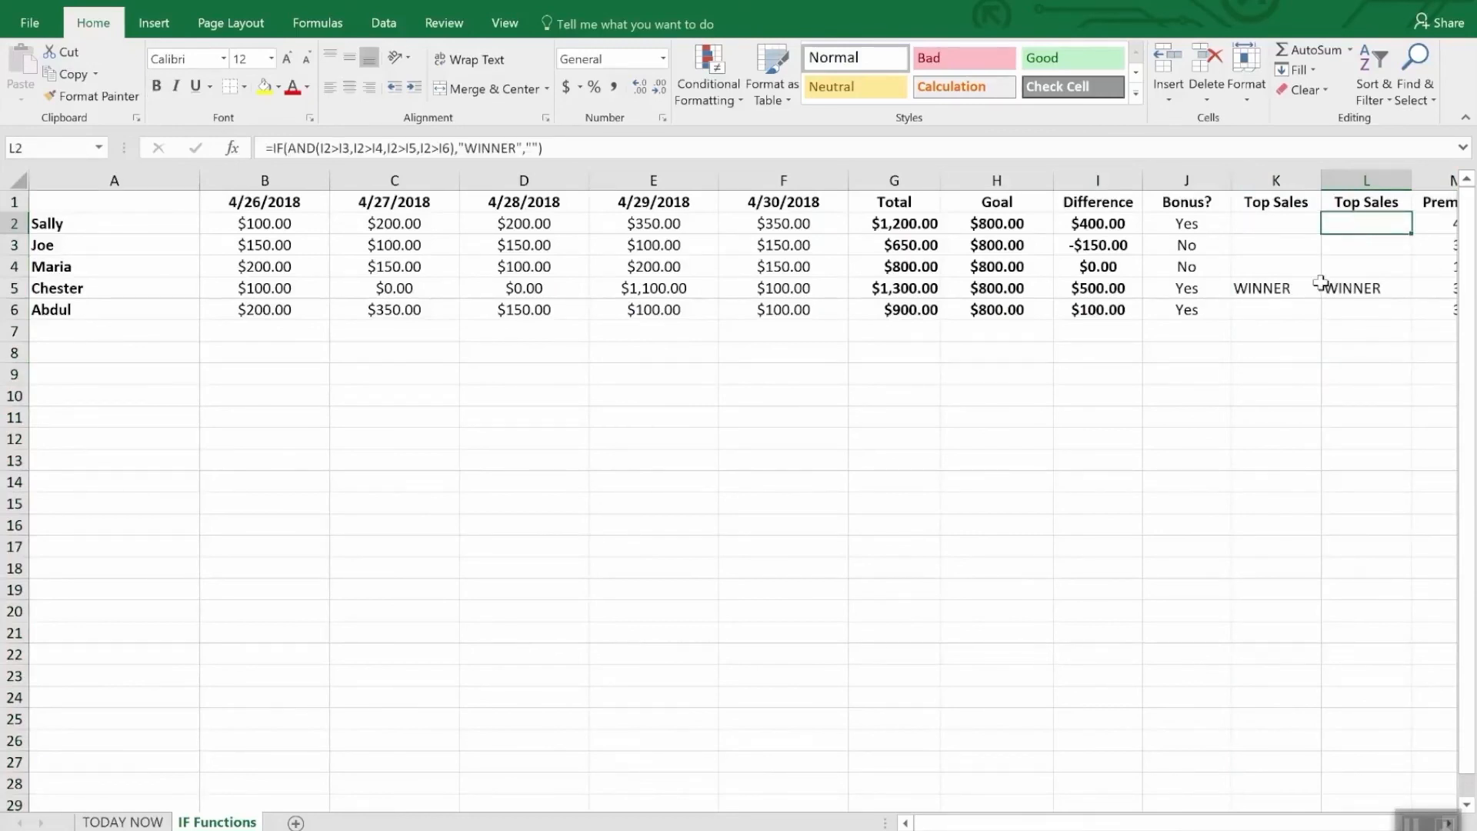
click(1298, 290)
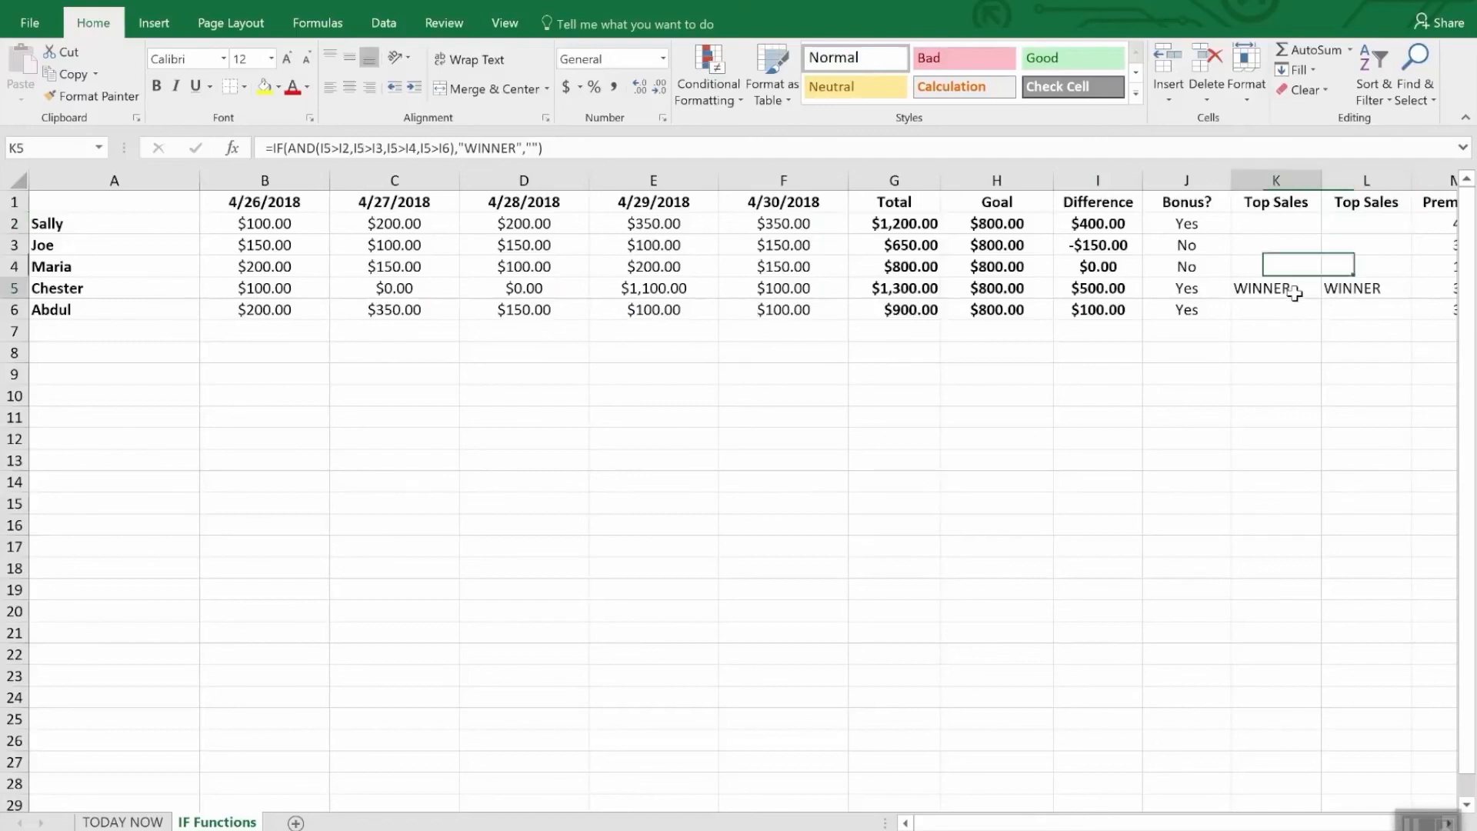
click(1358, 223)
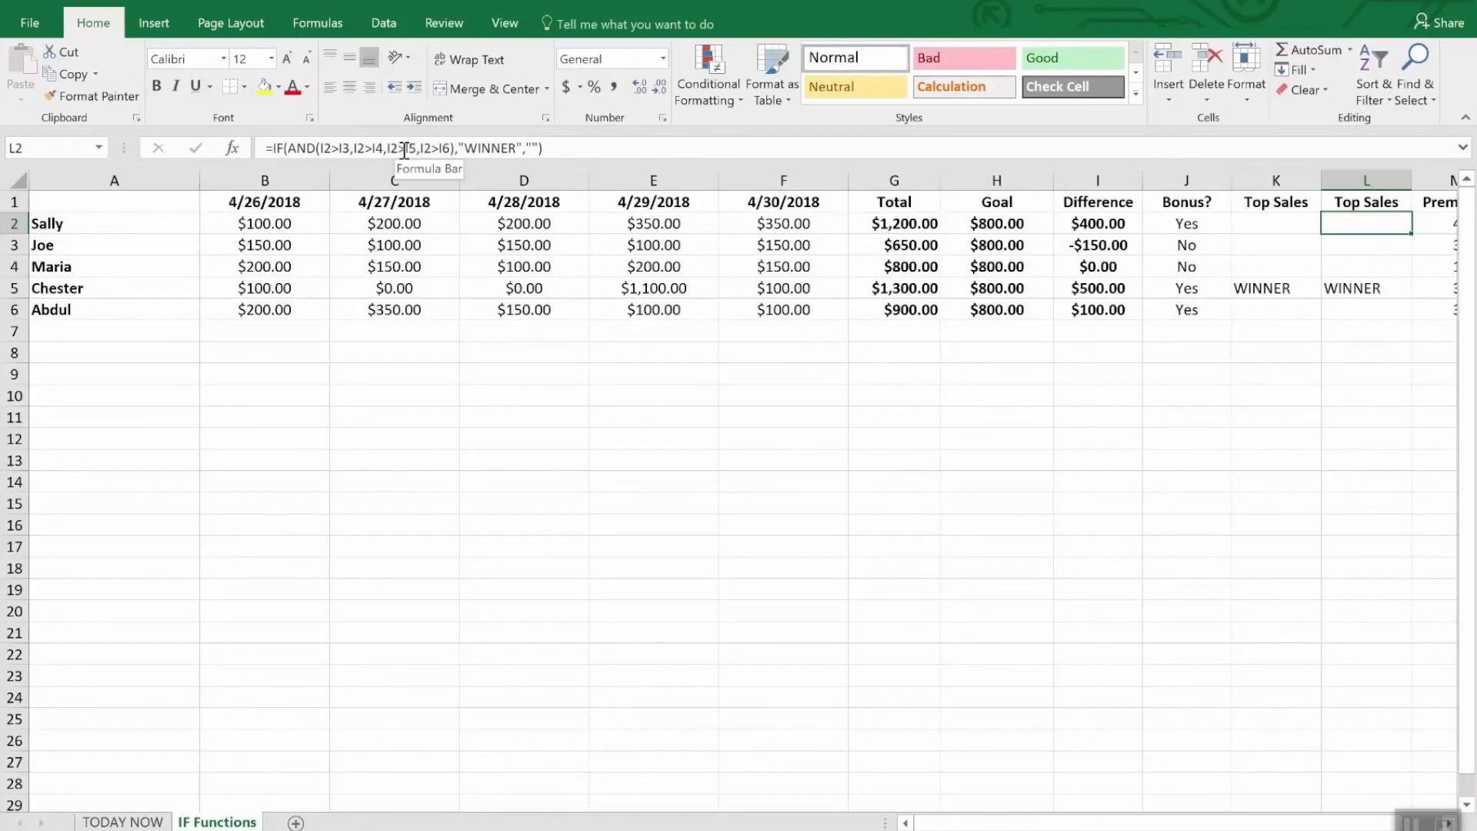
click(1346, 244)
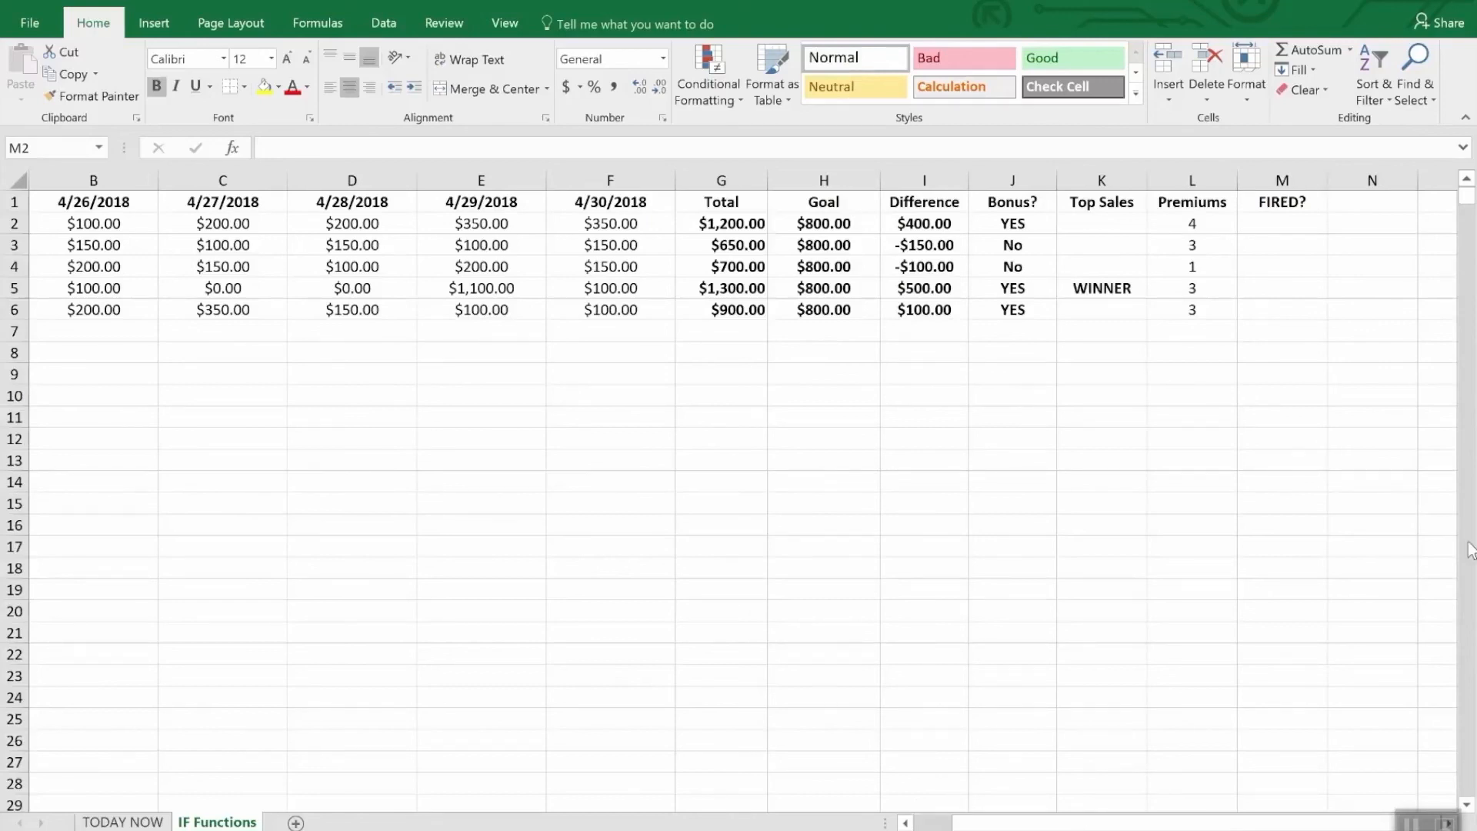
Start an IF formula in M2 under FIRED? with an OR test whose first condition is I2>=0.
click(1290, 228)
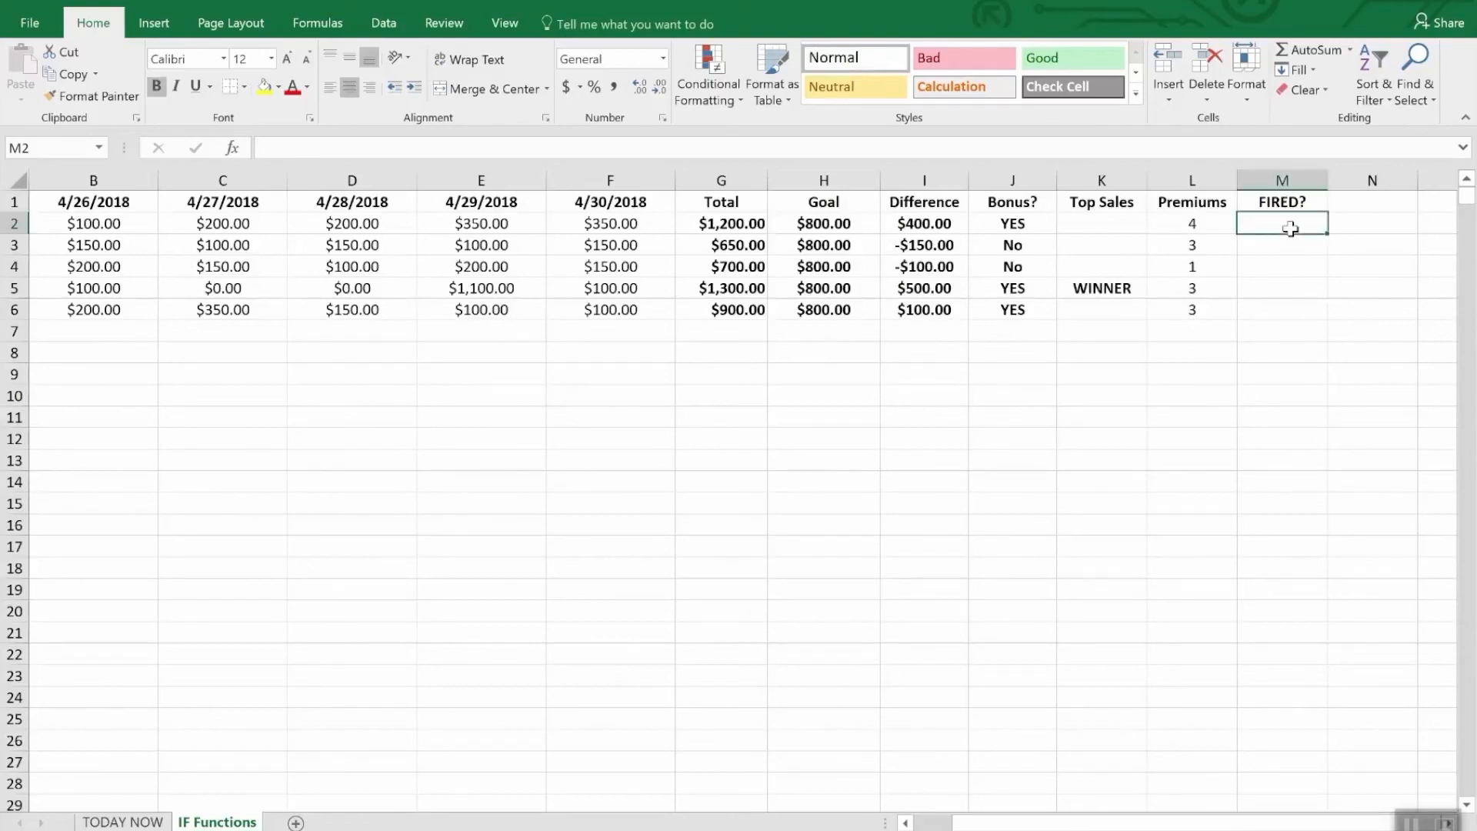
text(=if9)
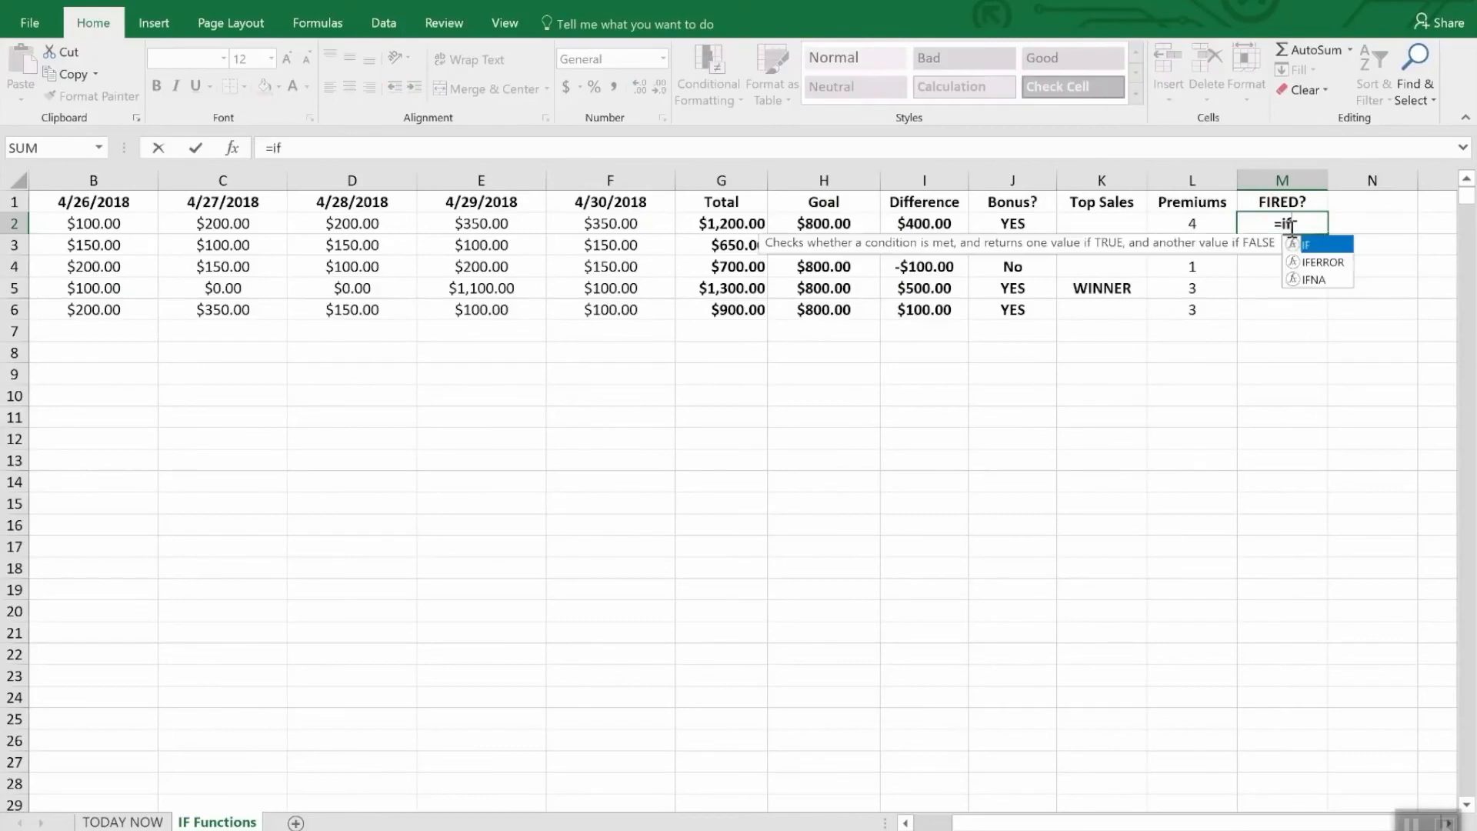
key(BackSpace)
key(BackSpace)
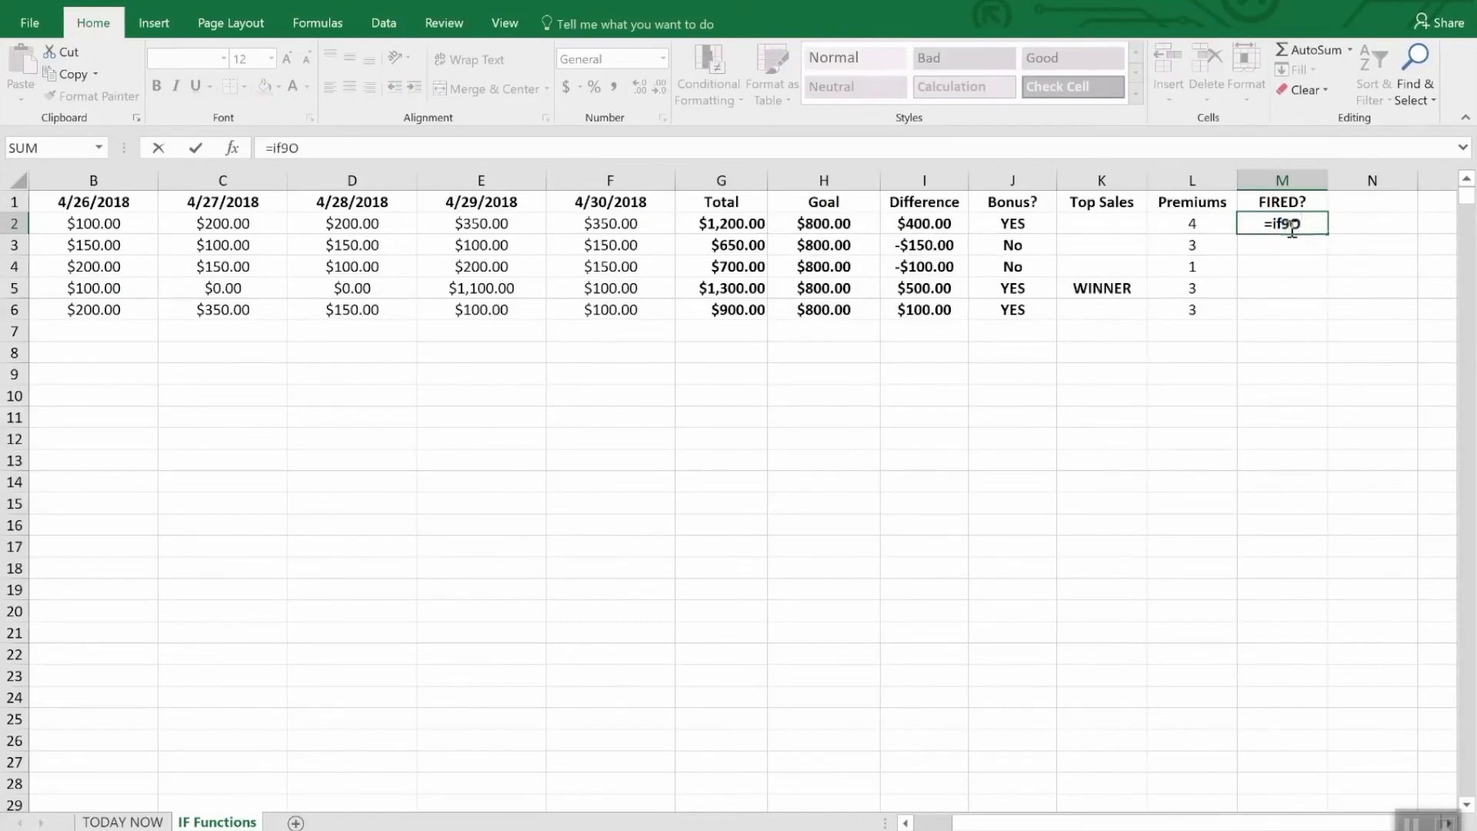
text(f(or)
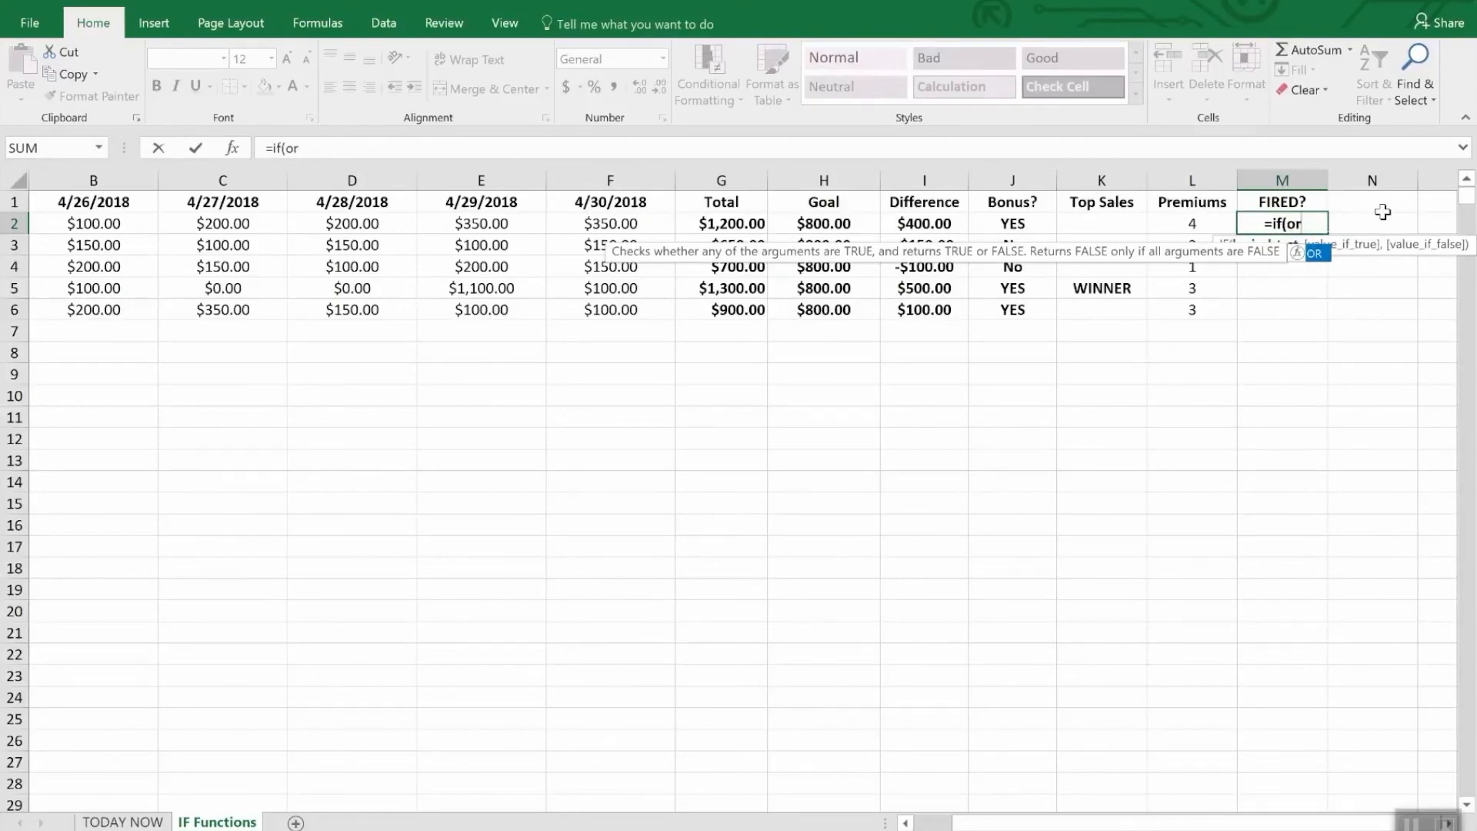
text(()
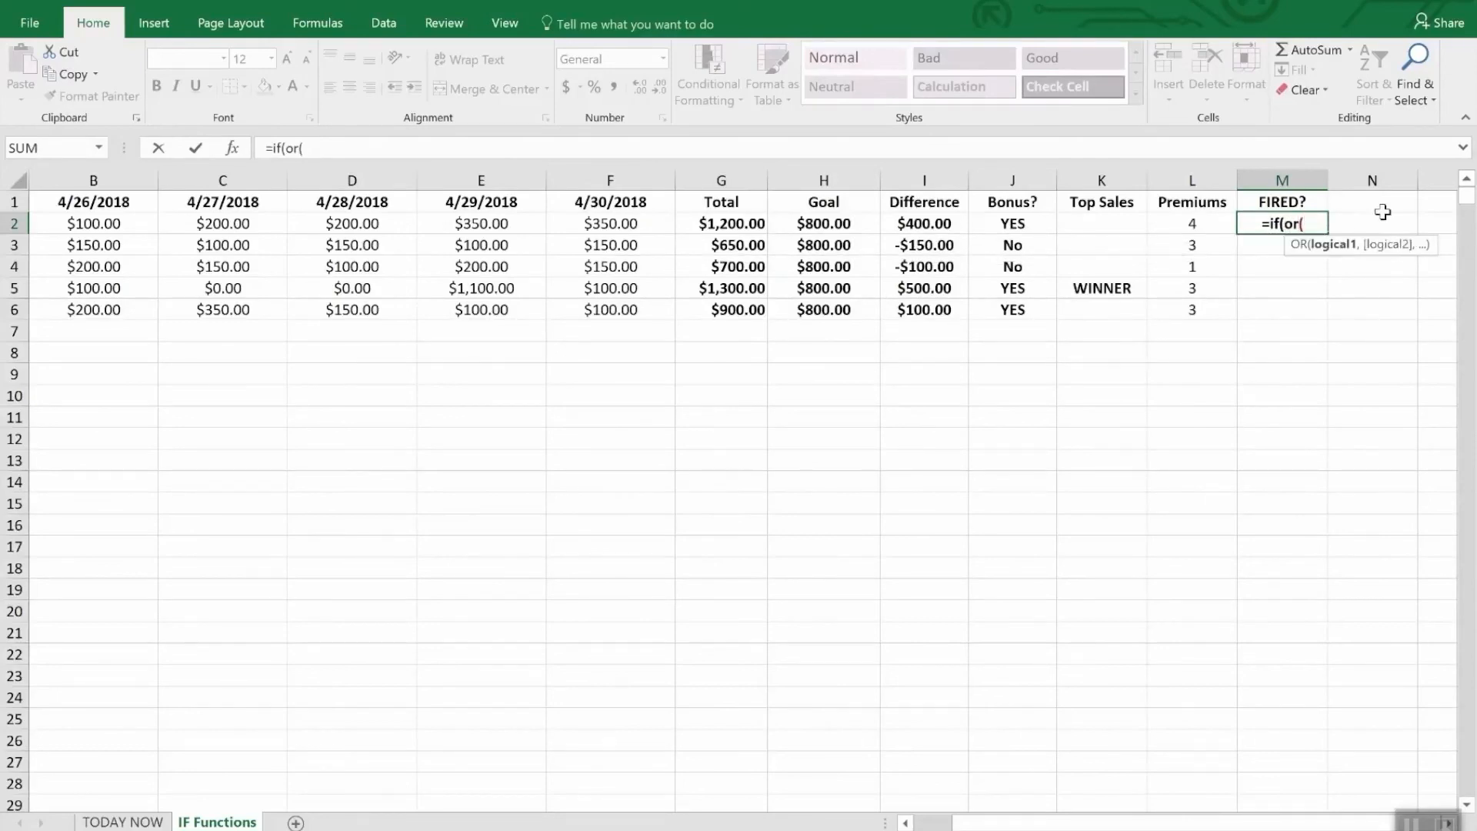
text(i2)
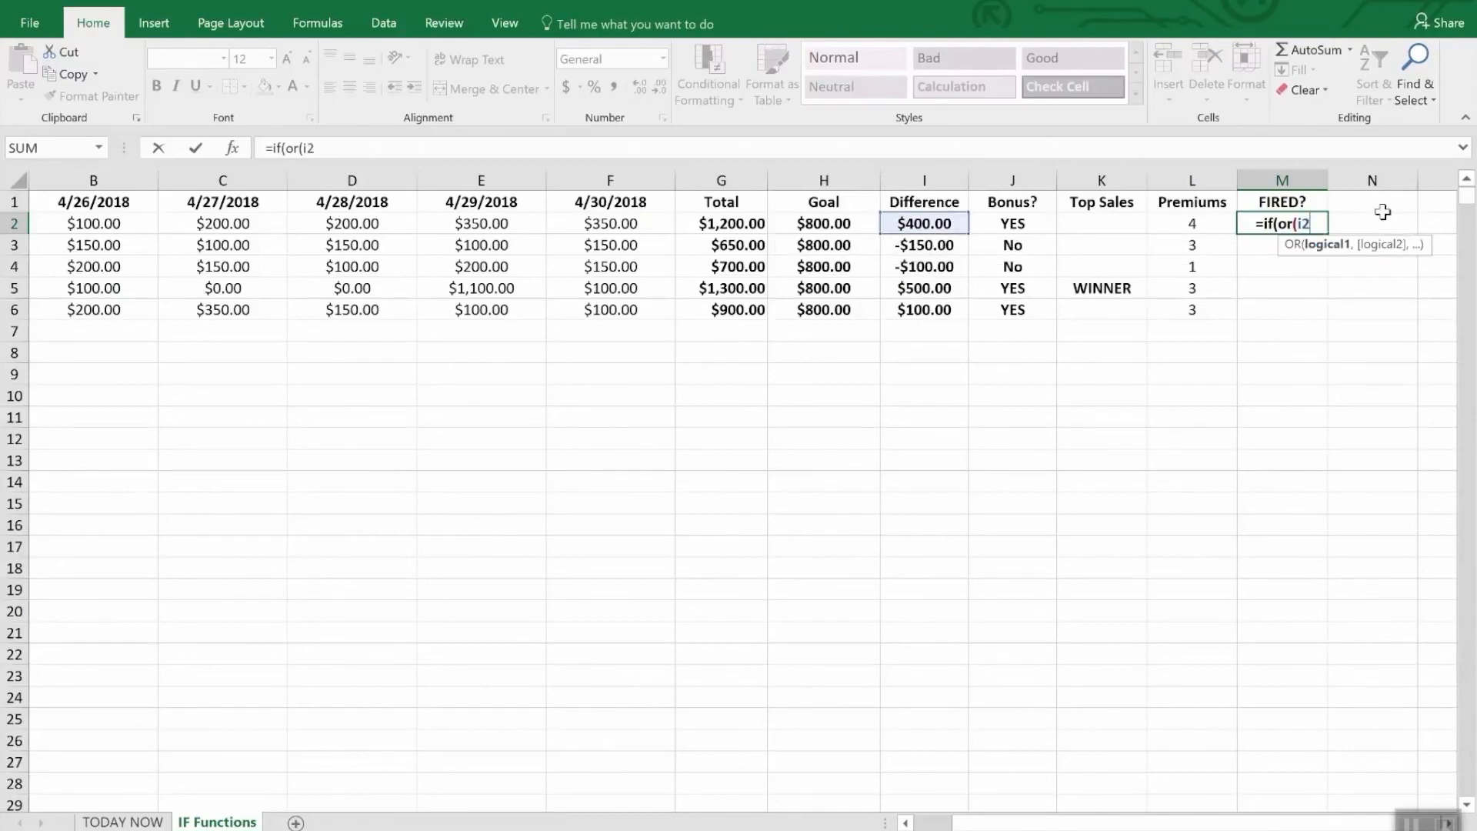
text(>)
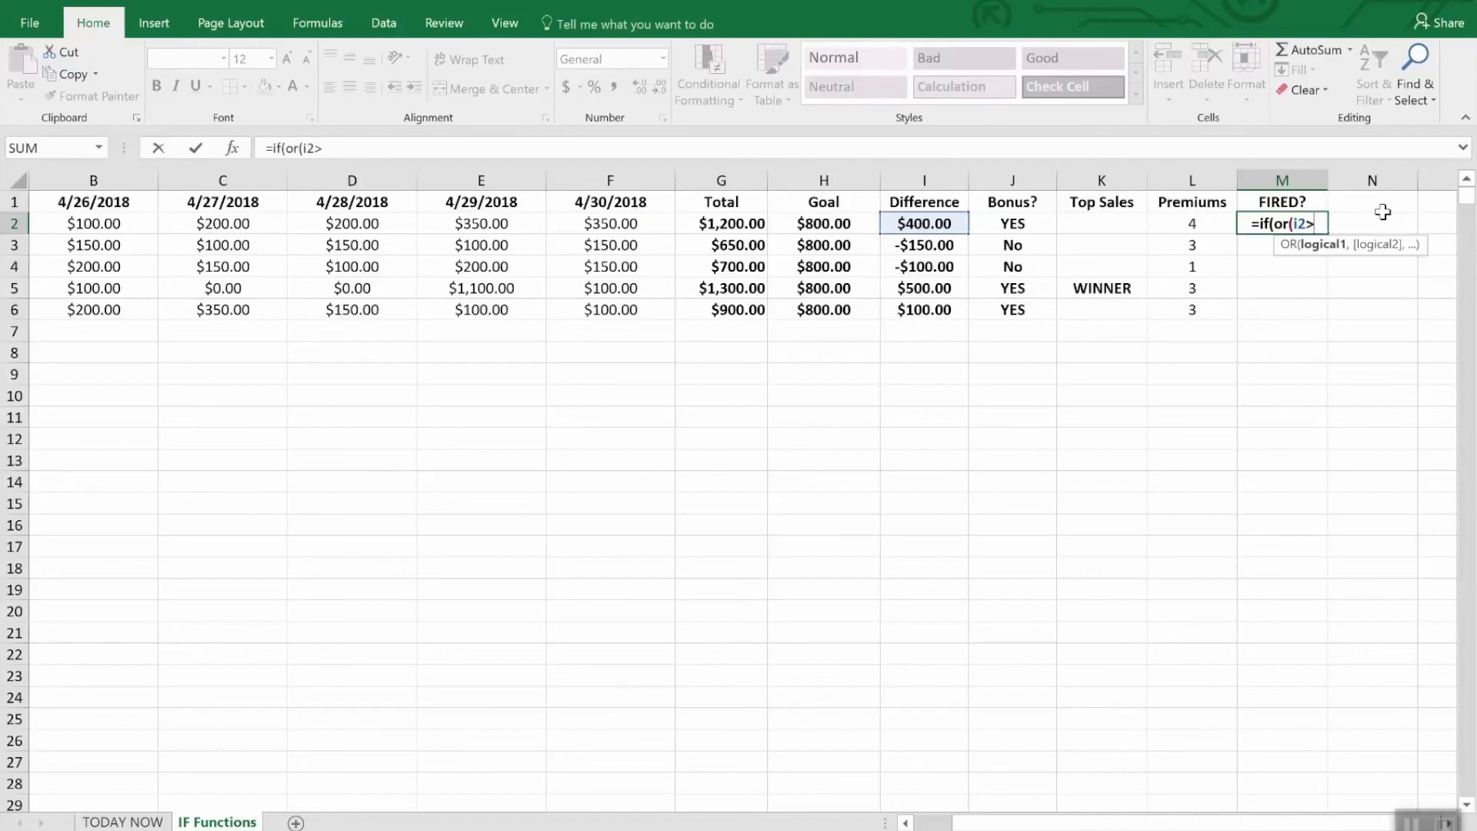
text(=)
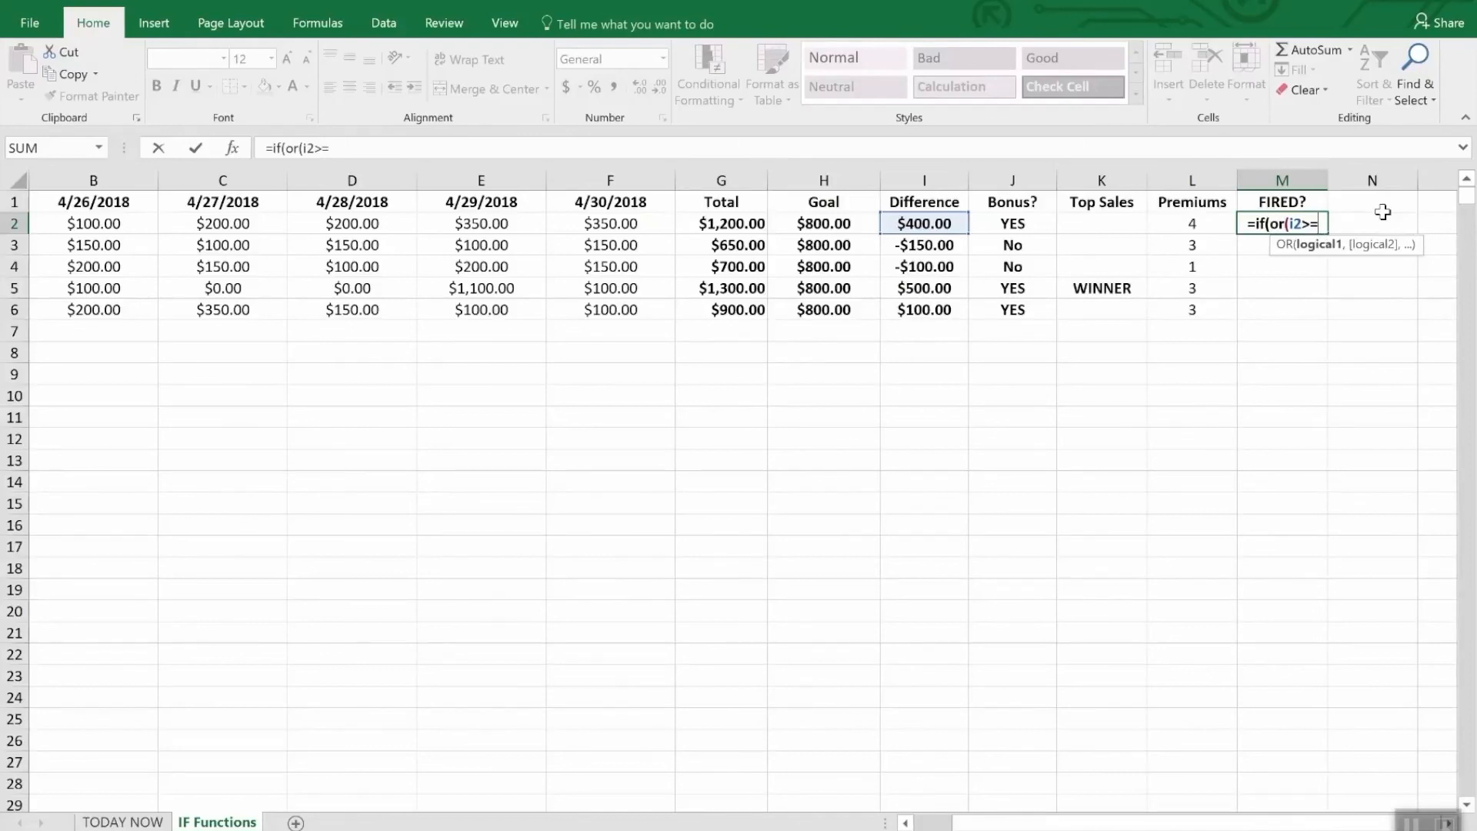
text(0,)
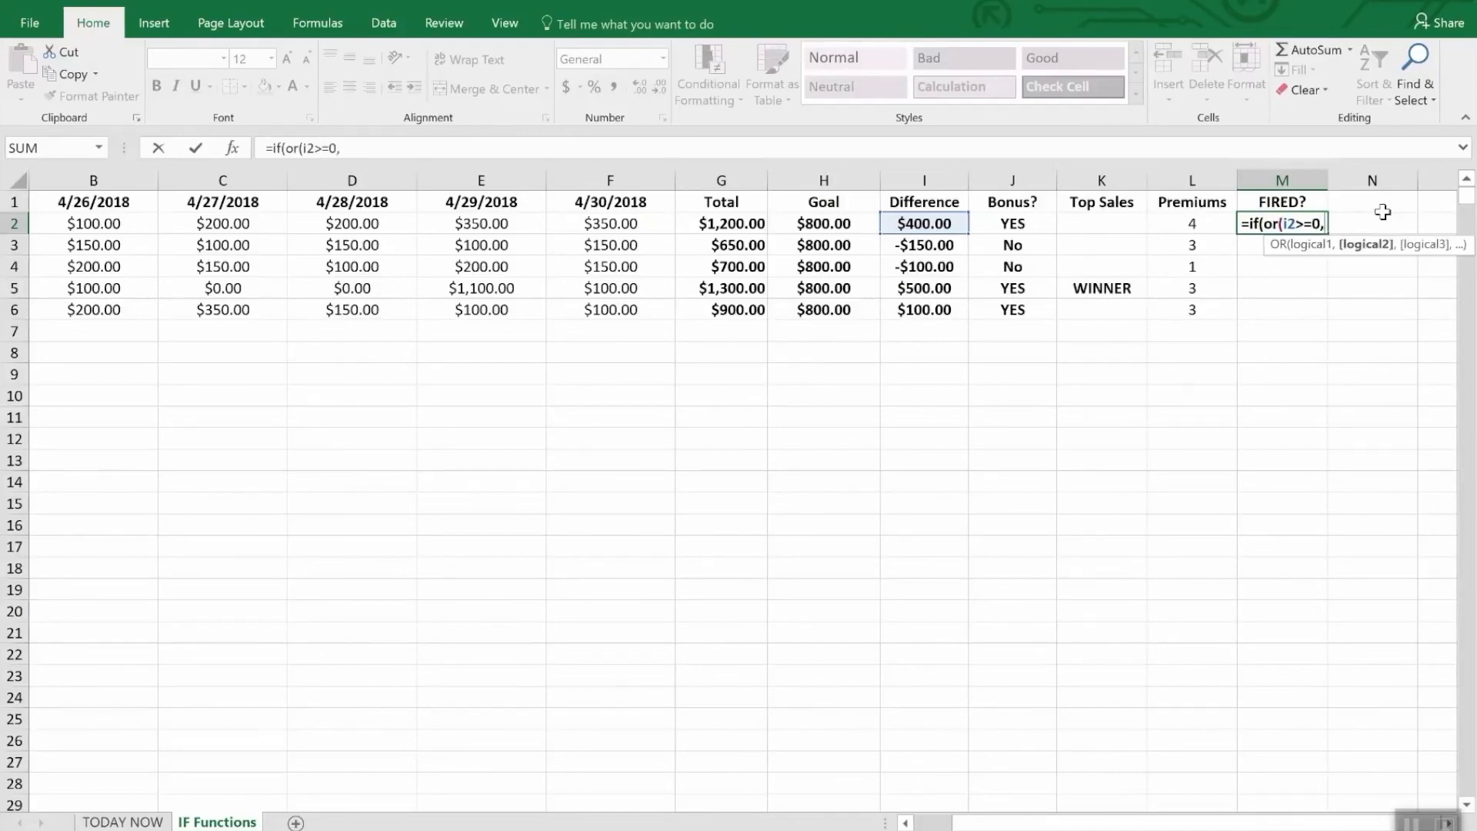
Add the condition L2>2 to the OR test in M2 and close the test.
text(l)
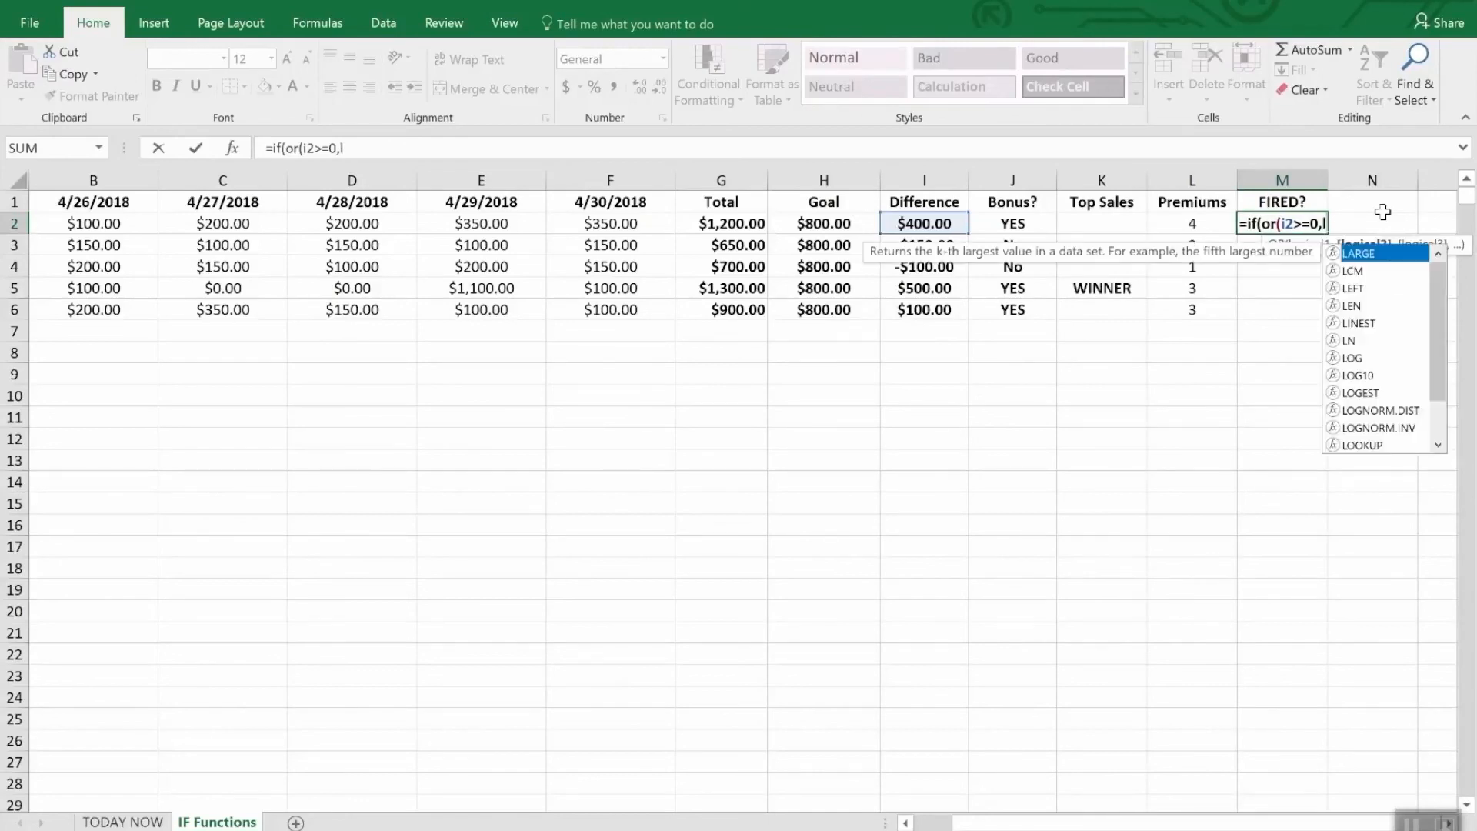
text(2>)
text(2)")
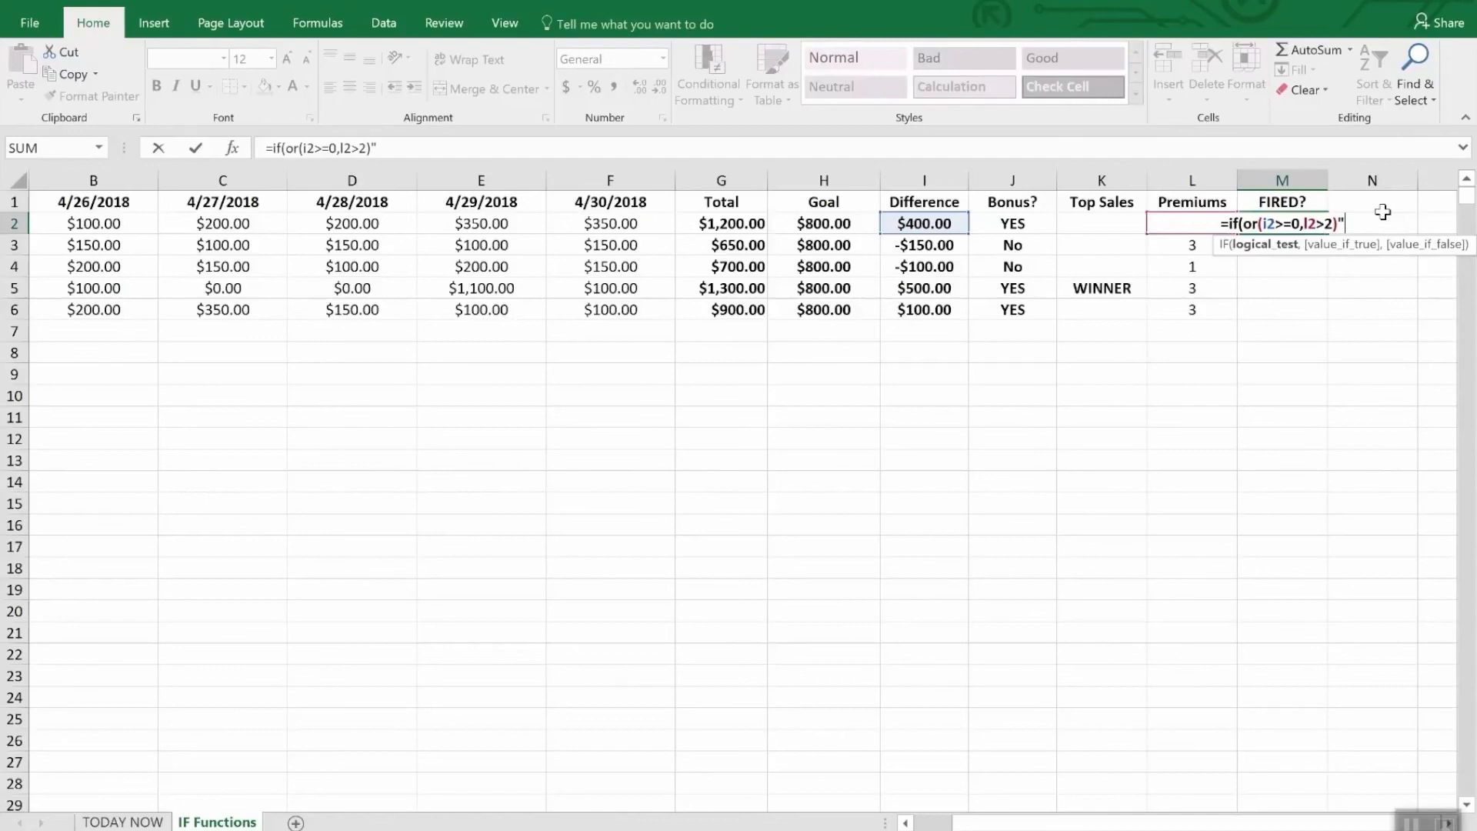
key(BackSpace)
text(,)
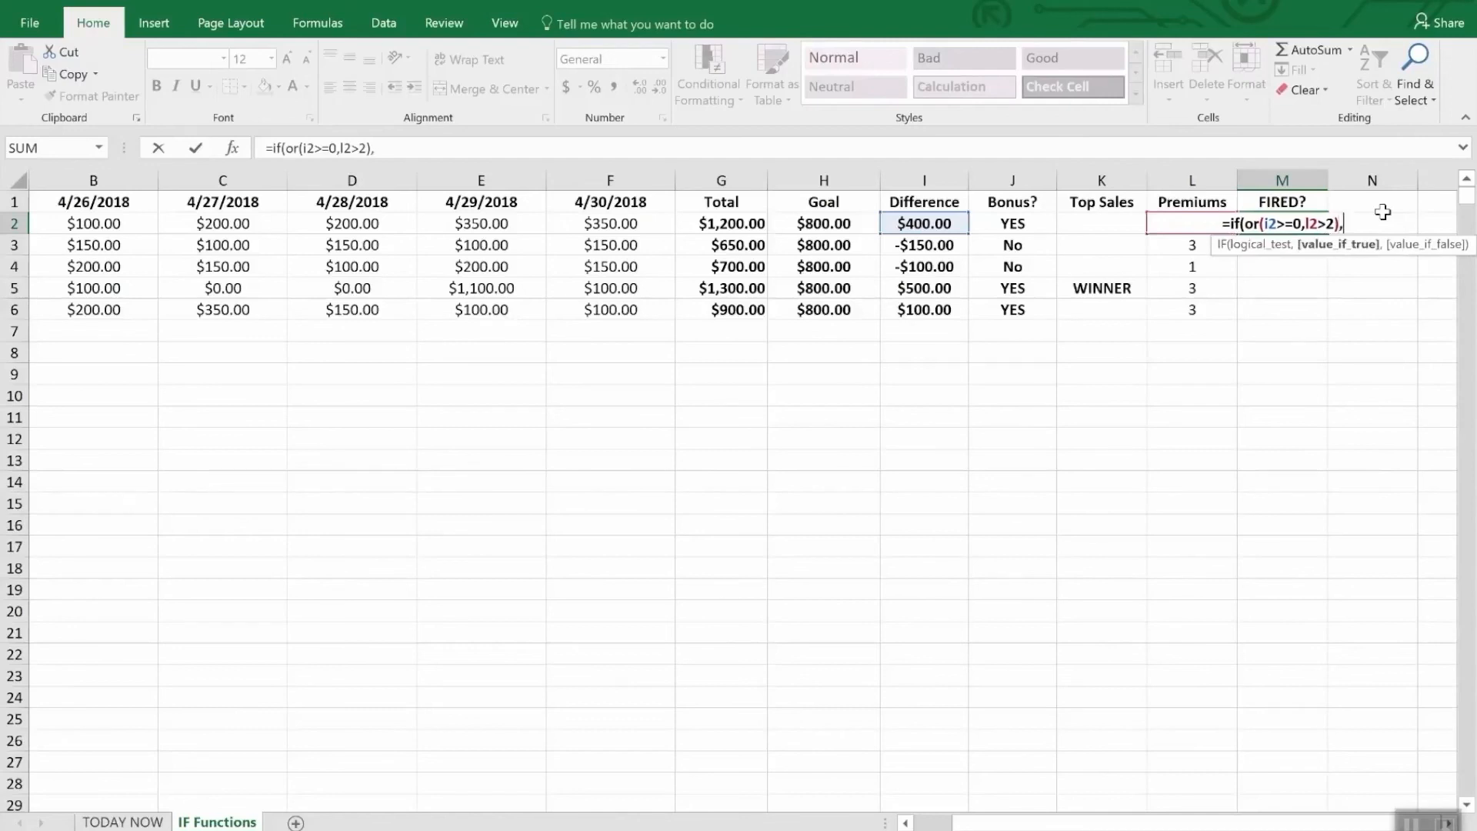
Finish the M2 formula with "Safe" as the true result and "FIRED" as the false result.
text("Sa)
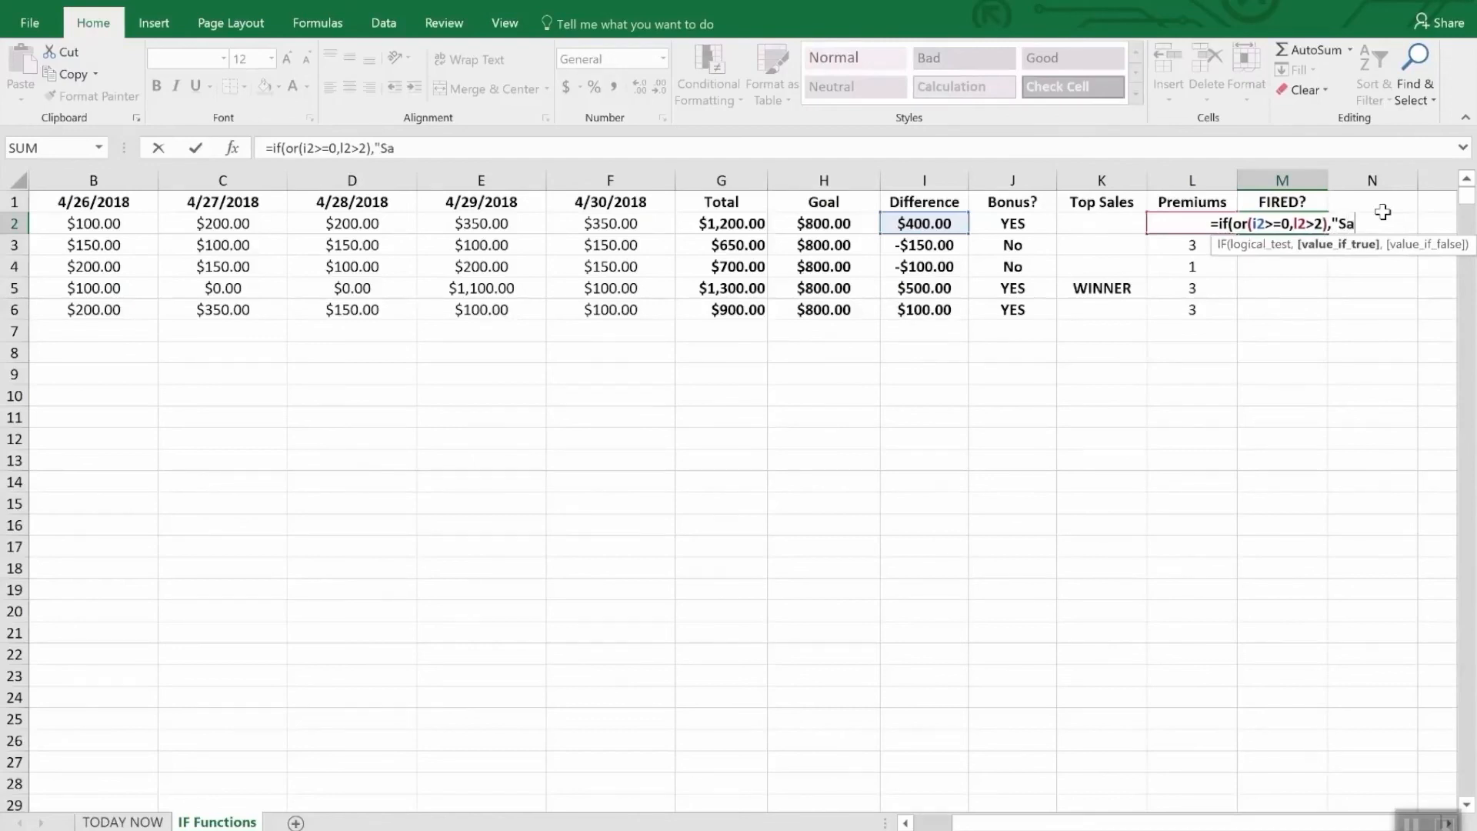
text(fe",)
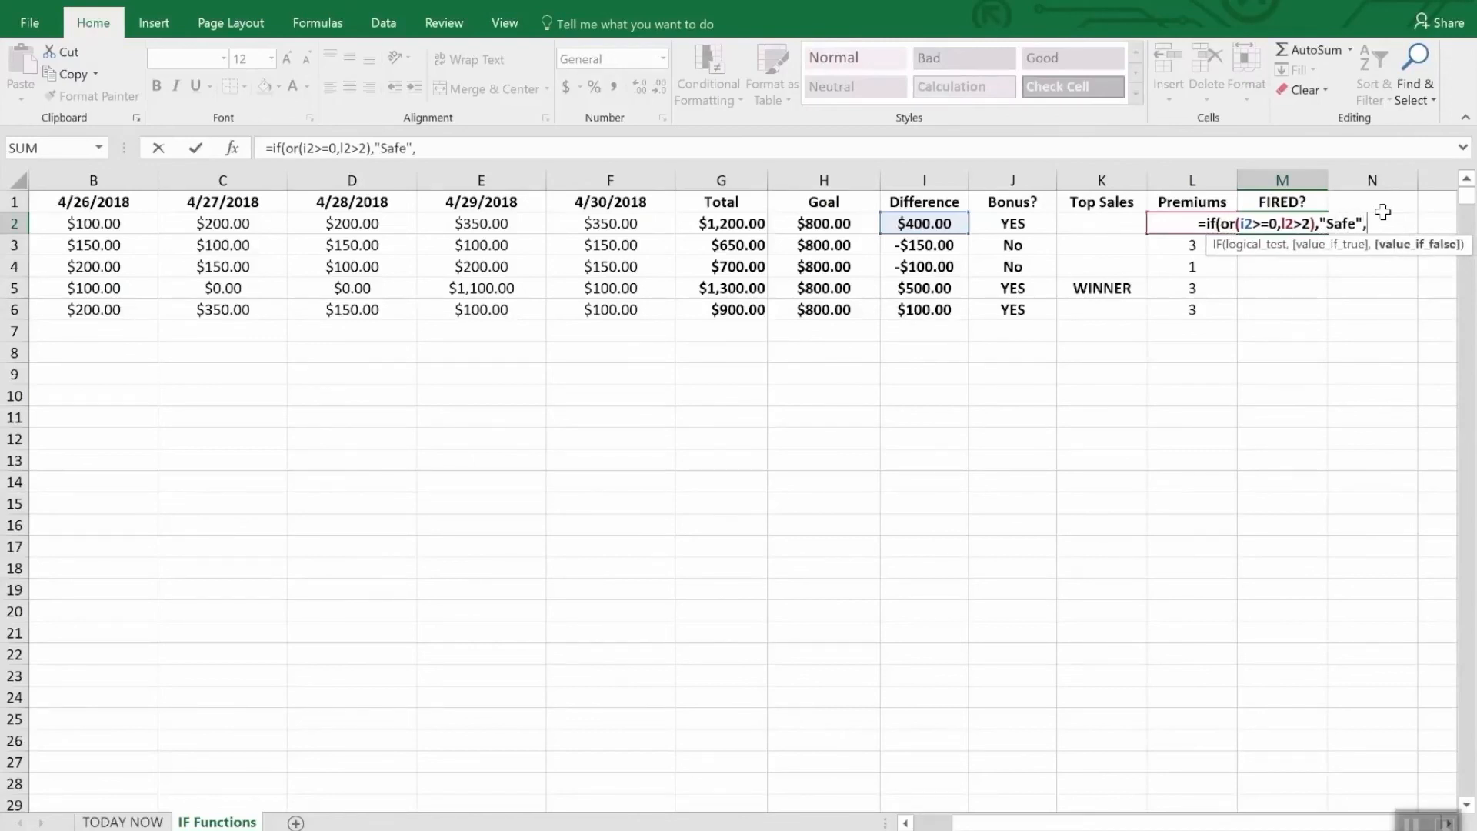
text("FIRED")
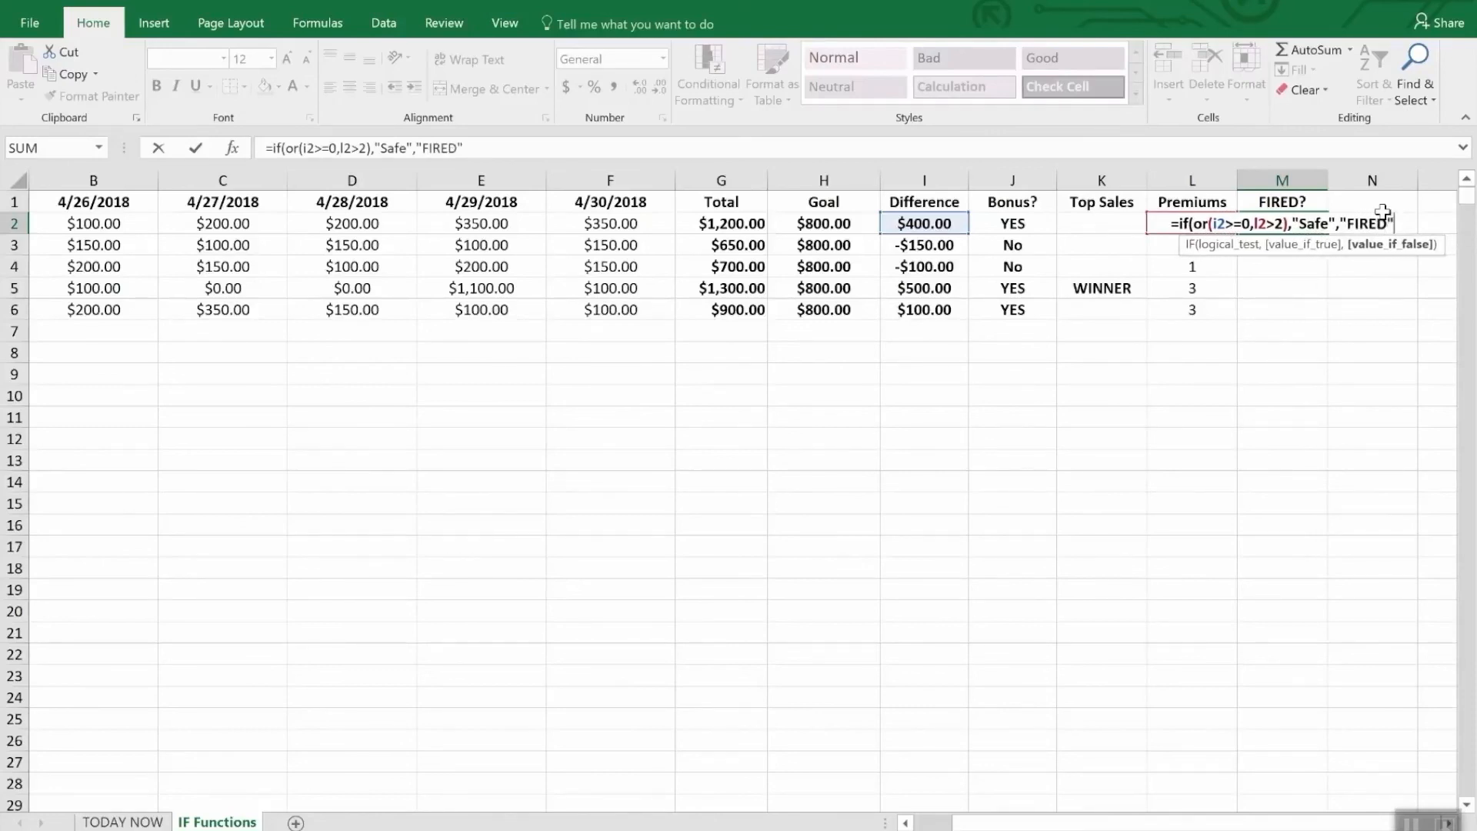
text())
key(Return)
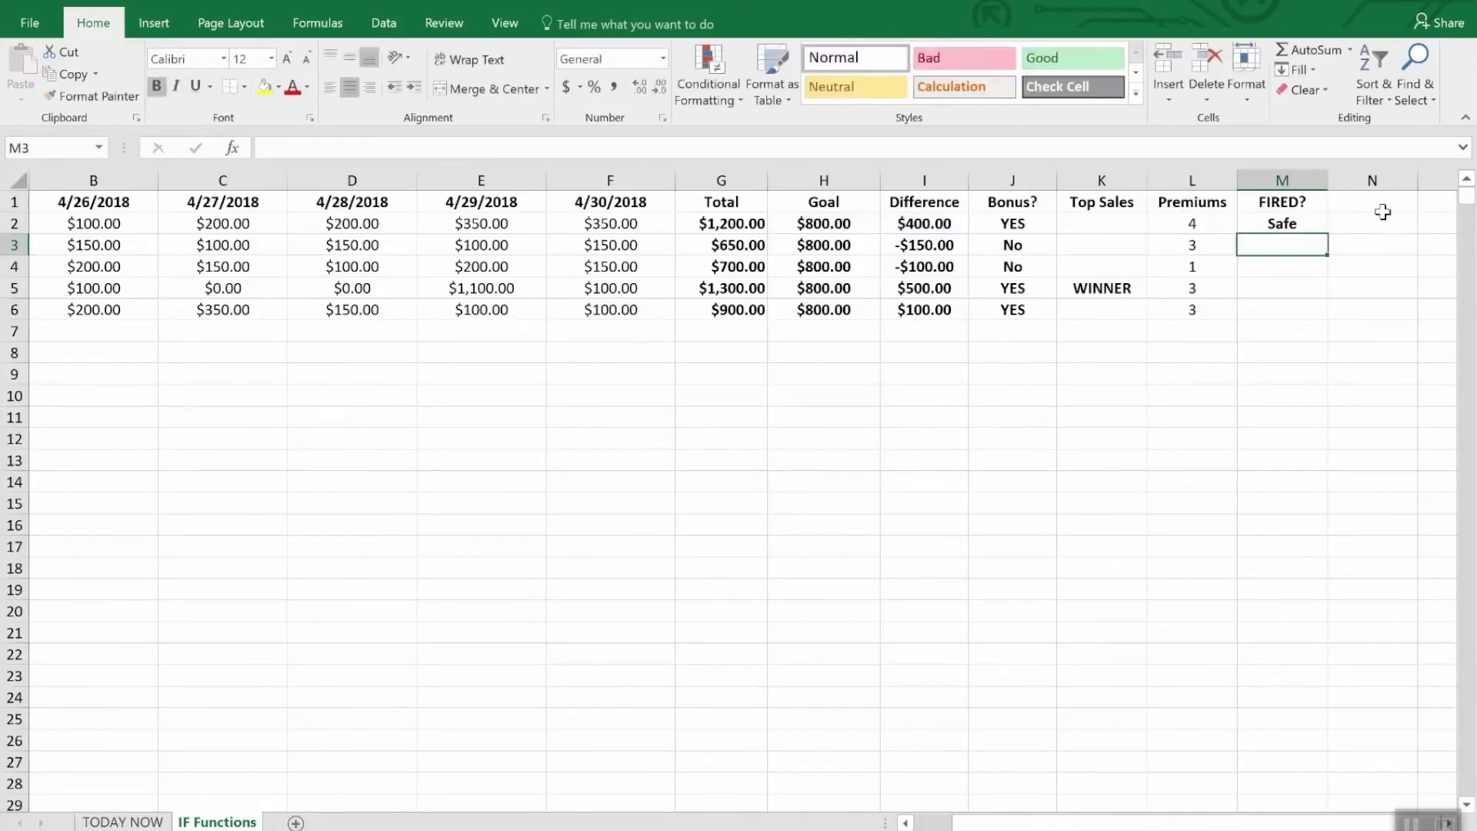
Fill the M2 formula down through M6 and check the Difference and Premiums values in row 4.
key(Down)
key(Up)
key(Up)
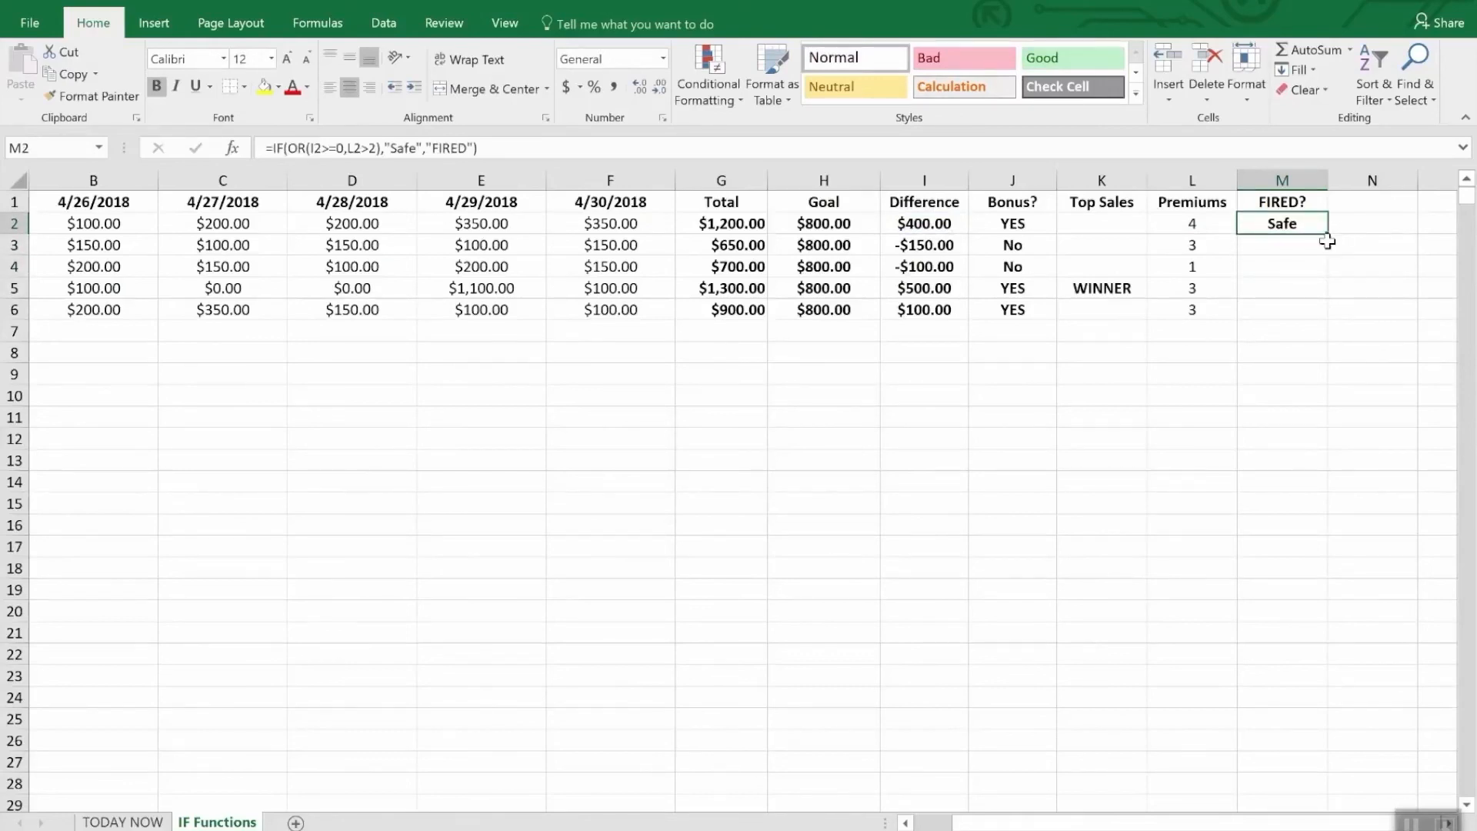
drag(1322, 231, 1318, 311)
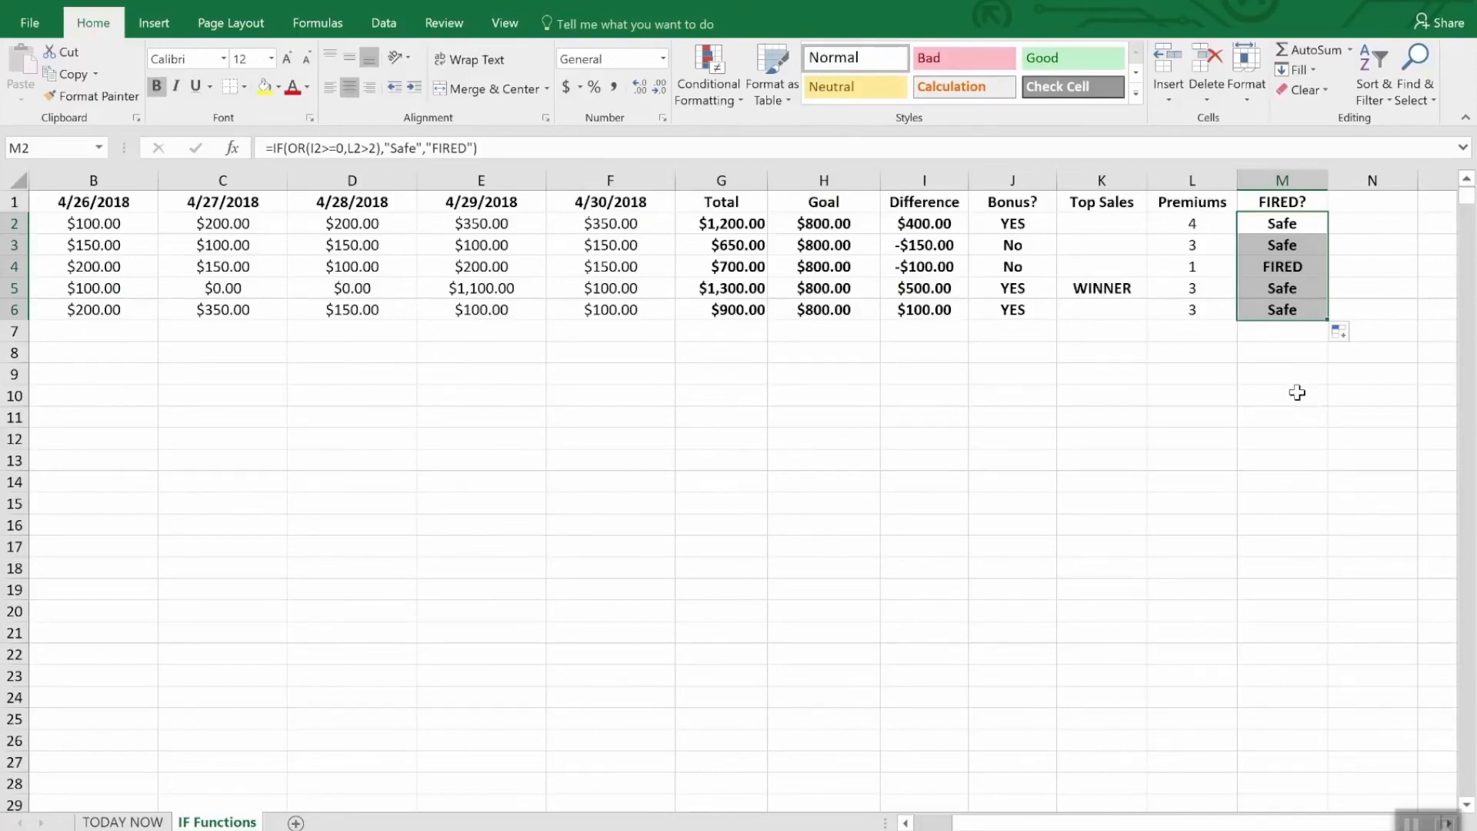
click(924, 270)
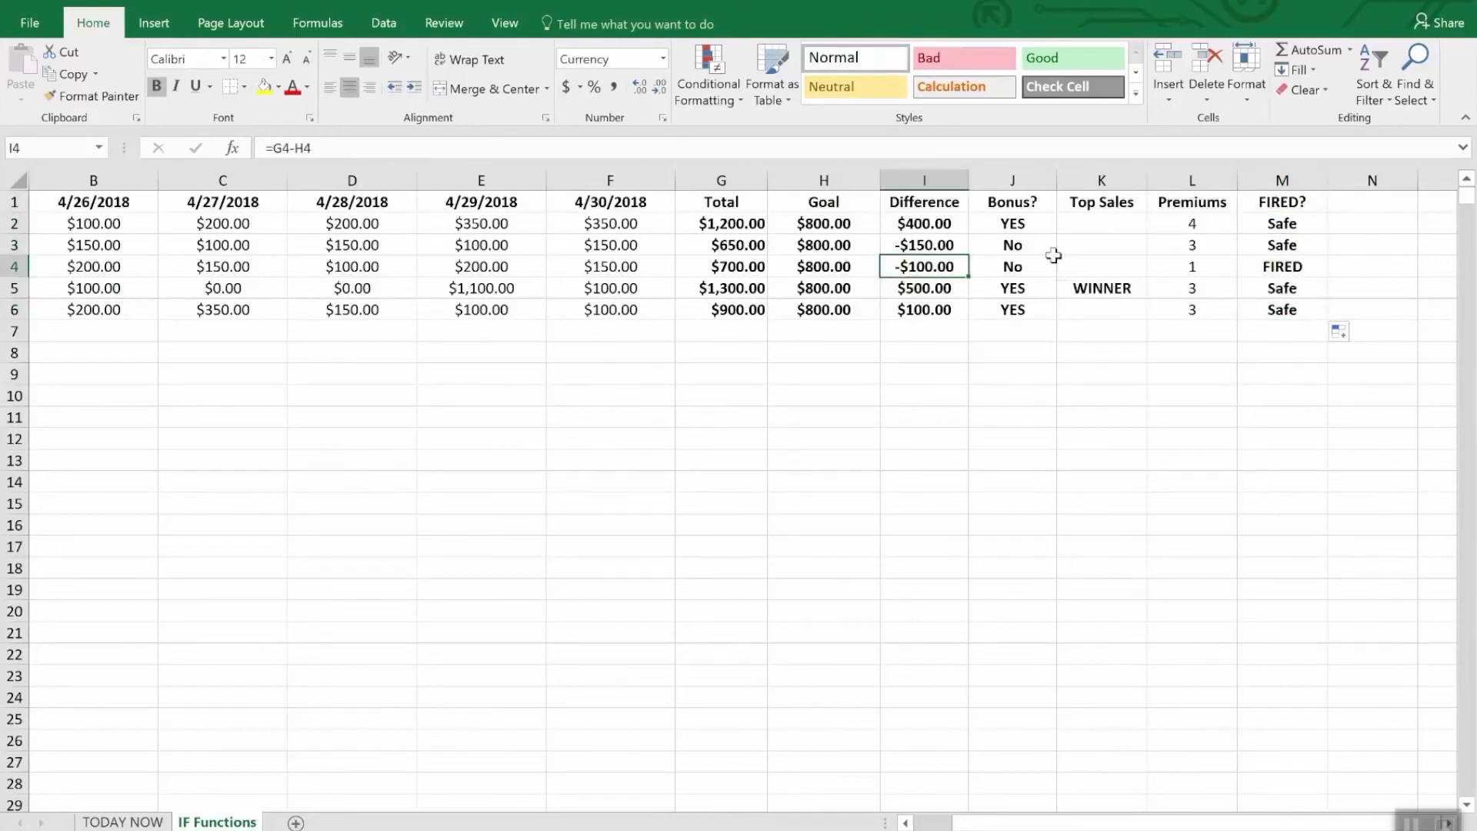
click(1198, 266)
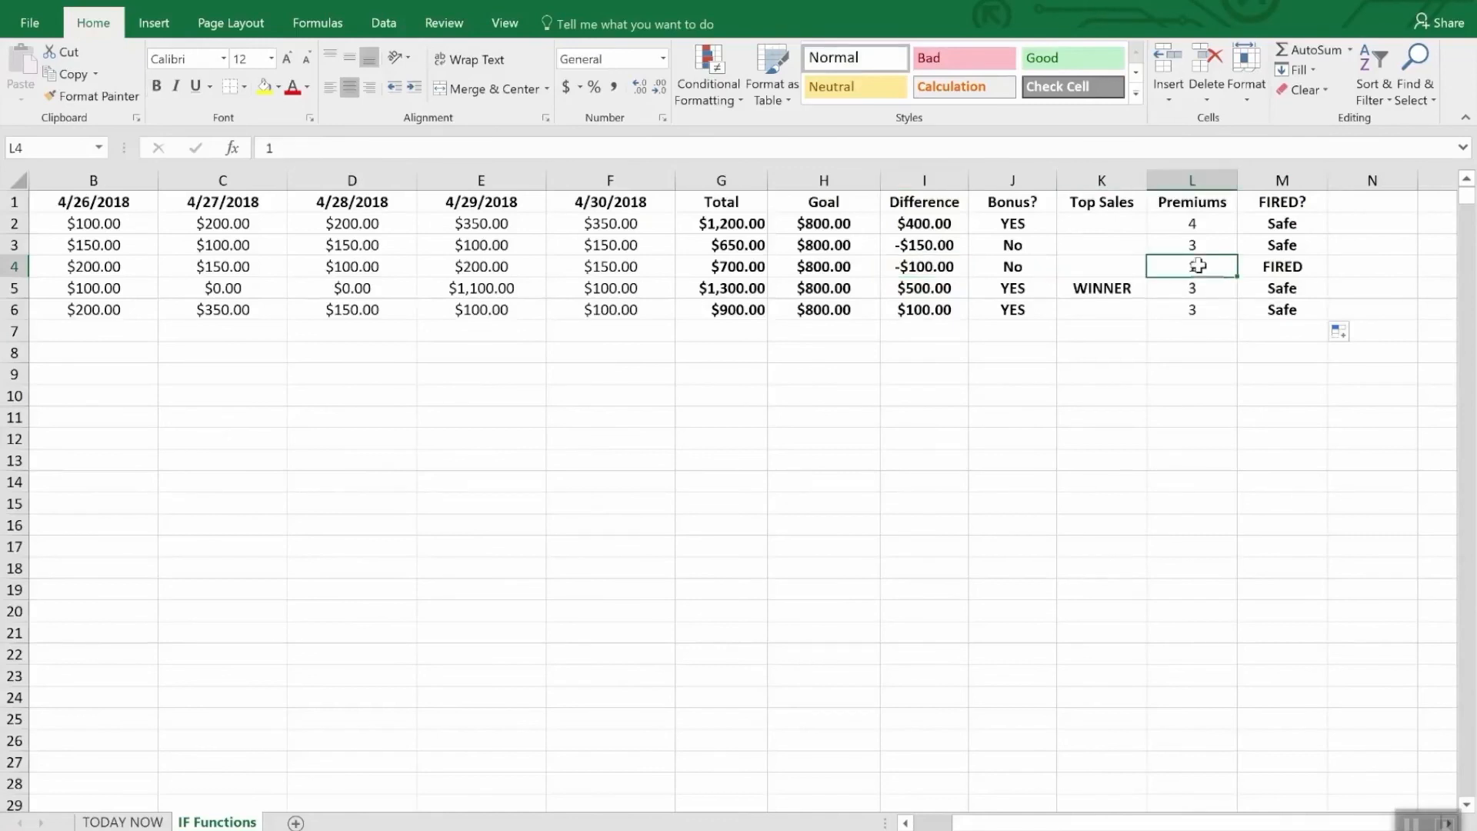